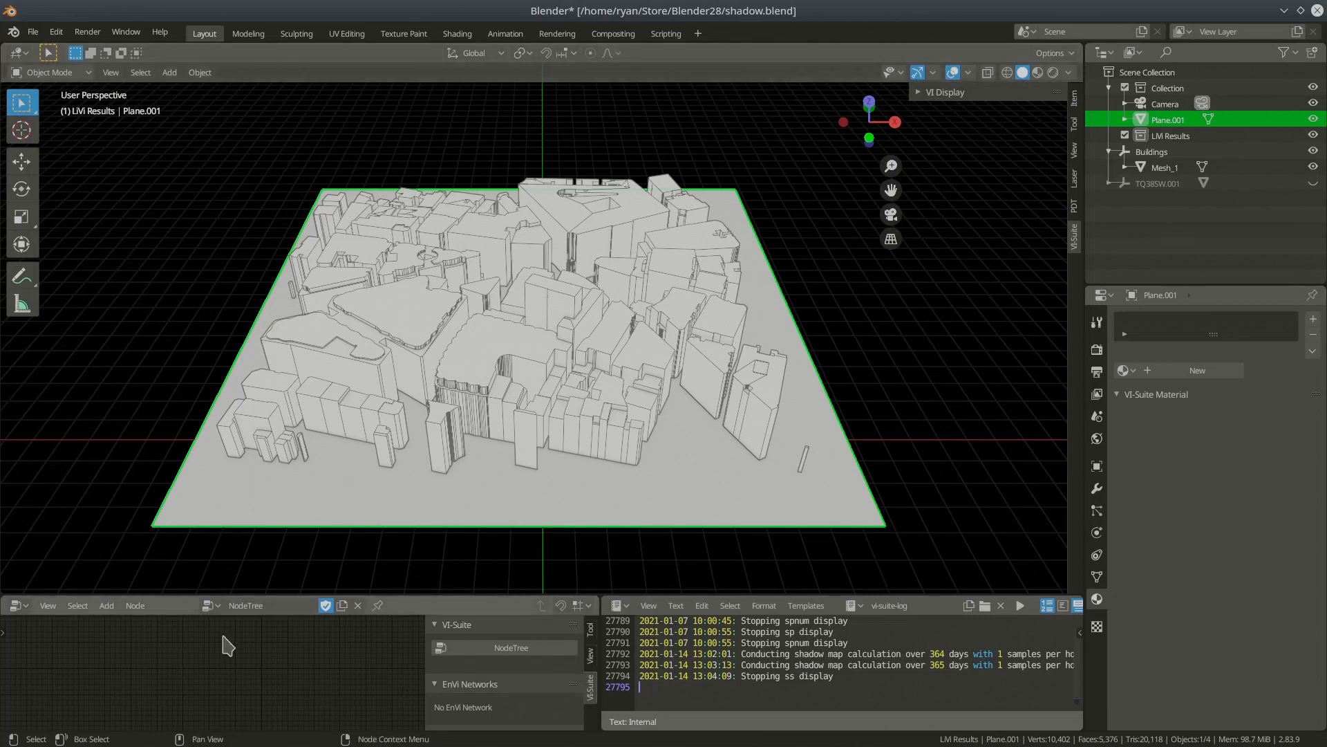
# Step: Add a VI SVF analysis node to the empty node tree and widen it so its option values are fully readable
pyautogui.hotkey('ctrl', 'space')
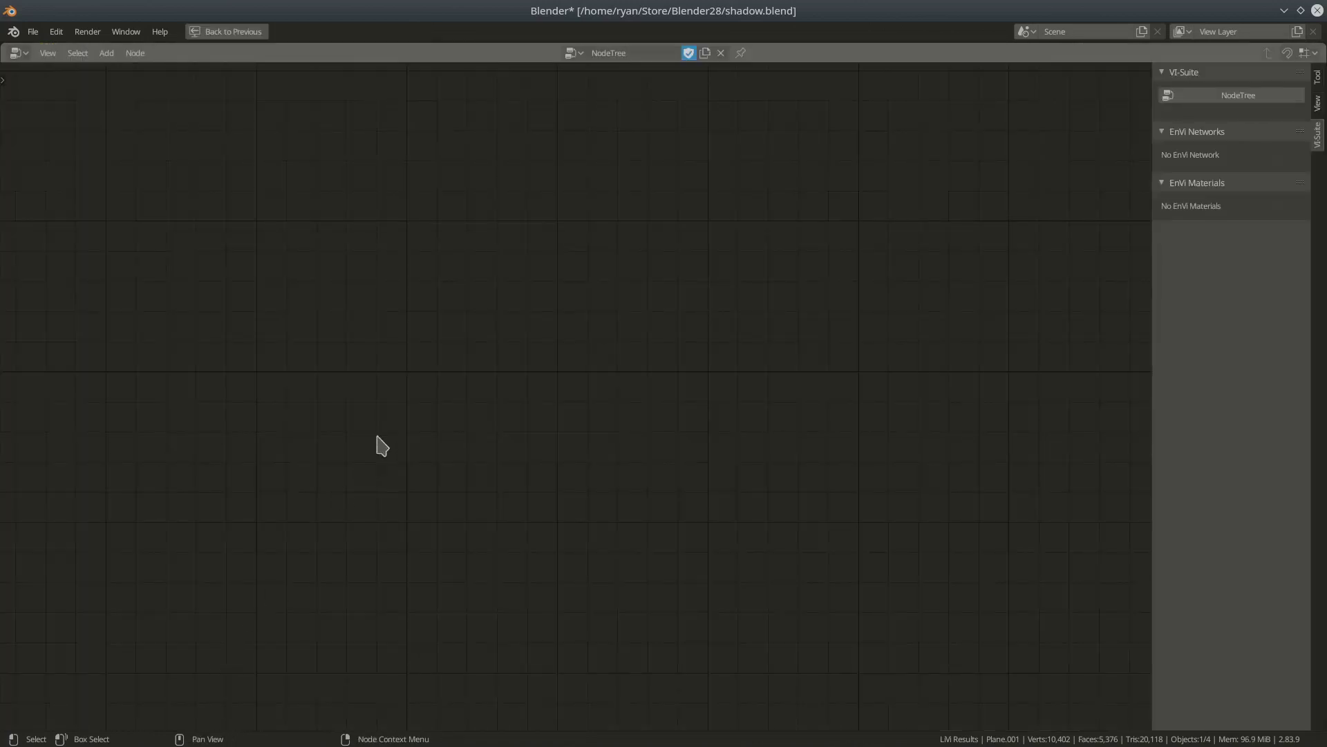
pyautogui.click(19, 53)
pyautogui.click(107, 55)
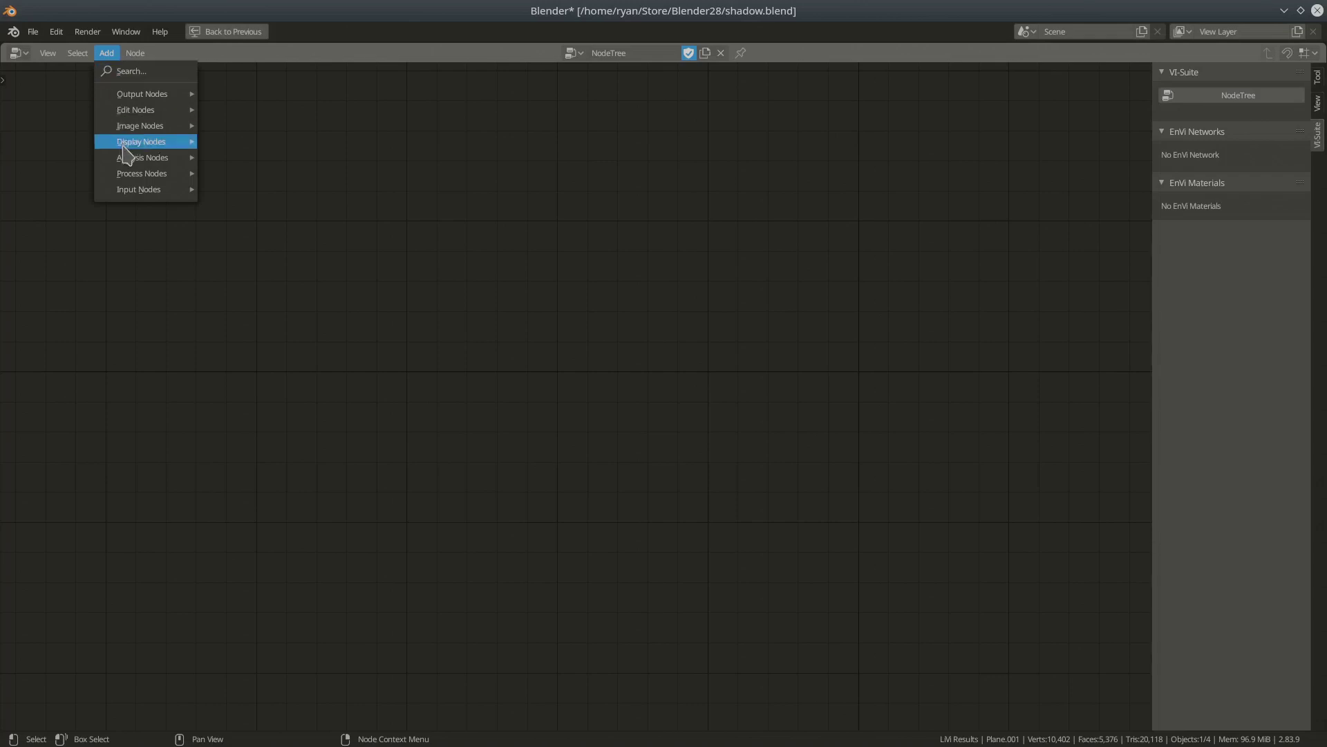
pyautogui.moveTo(139, 173)
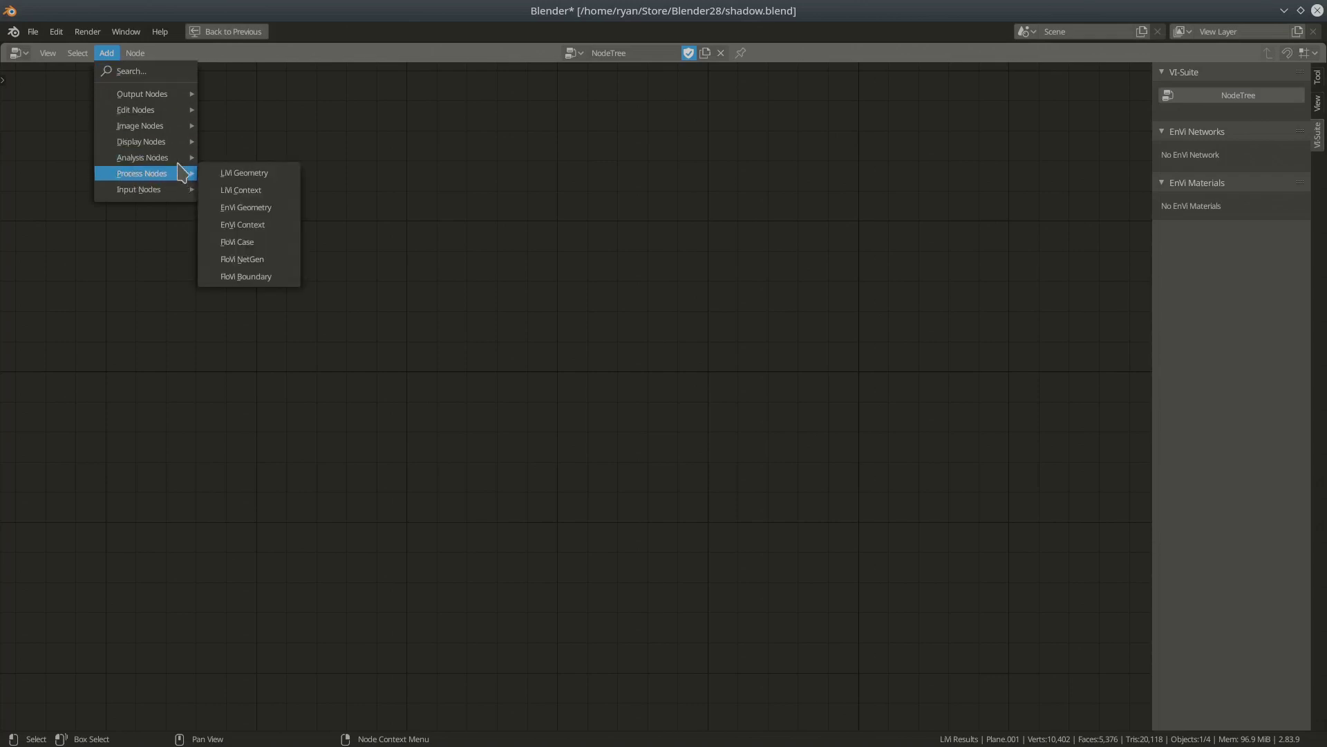
pyautogui.moveTo(176, 164)
pyautogui.click(235, 190)
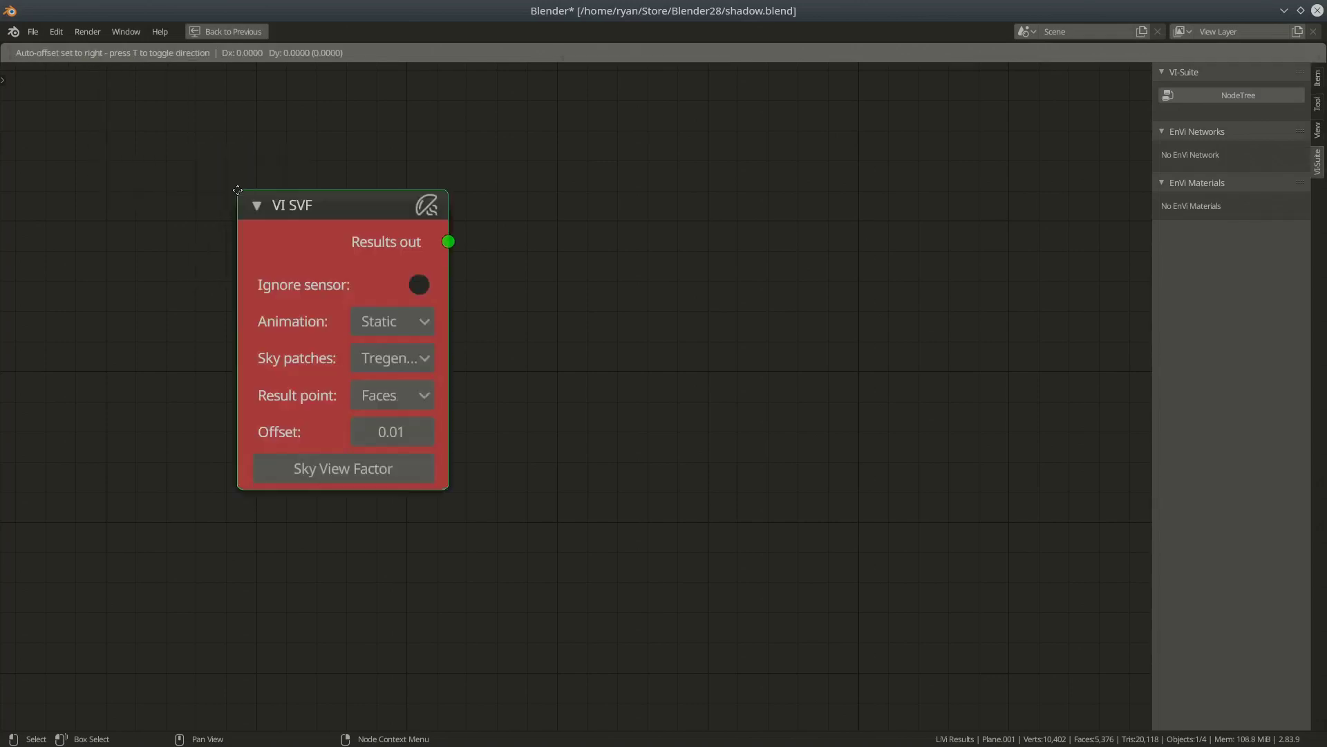
pyautogui.click(428, 202)
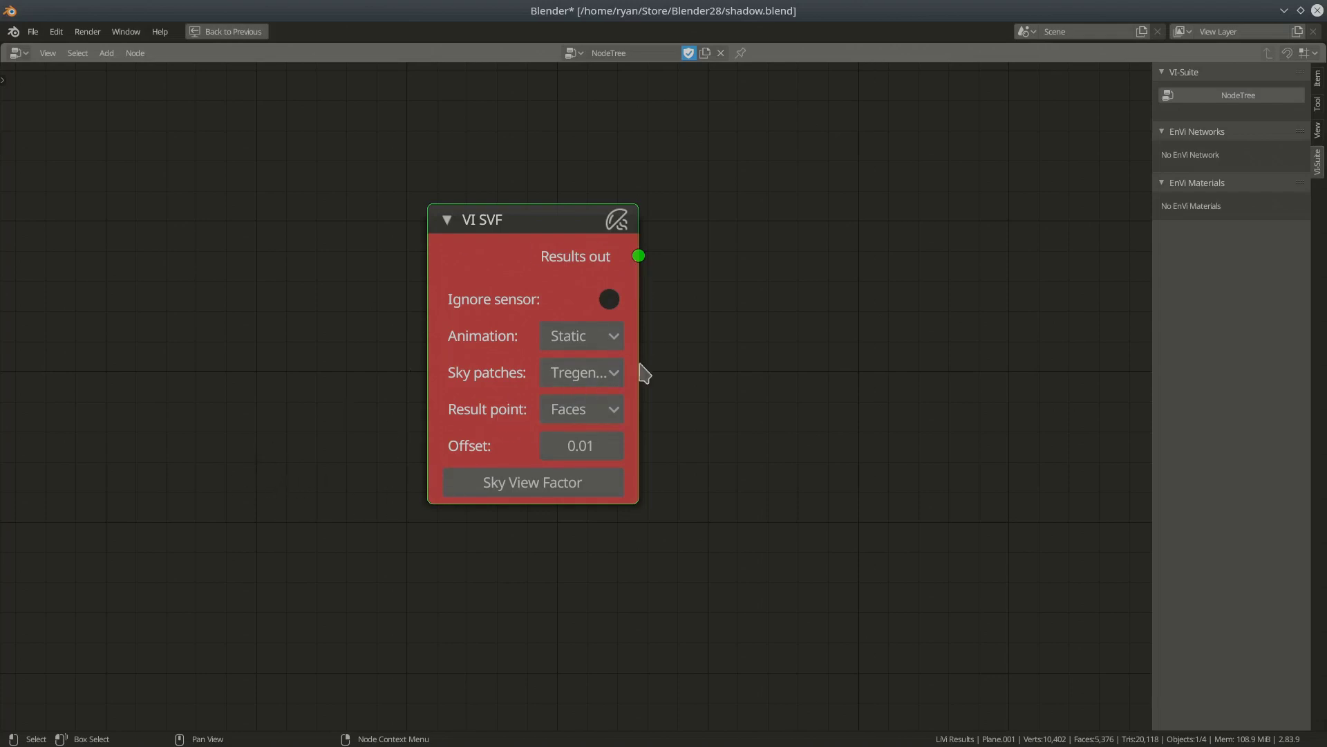
pyautogui.moveTo(636, 286); pyautogui.dragTo(718, 285)
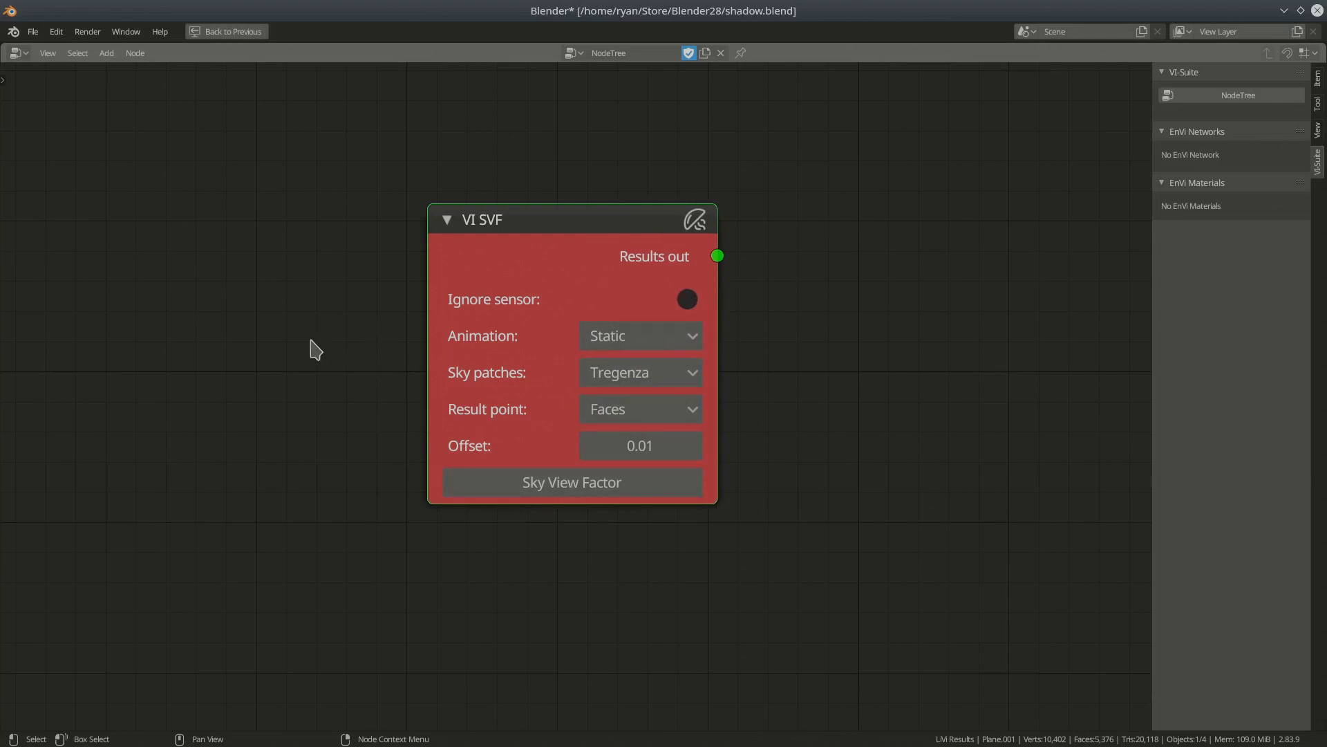
pyautogui.hotkey('ctrl', 'space')
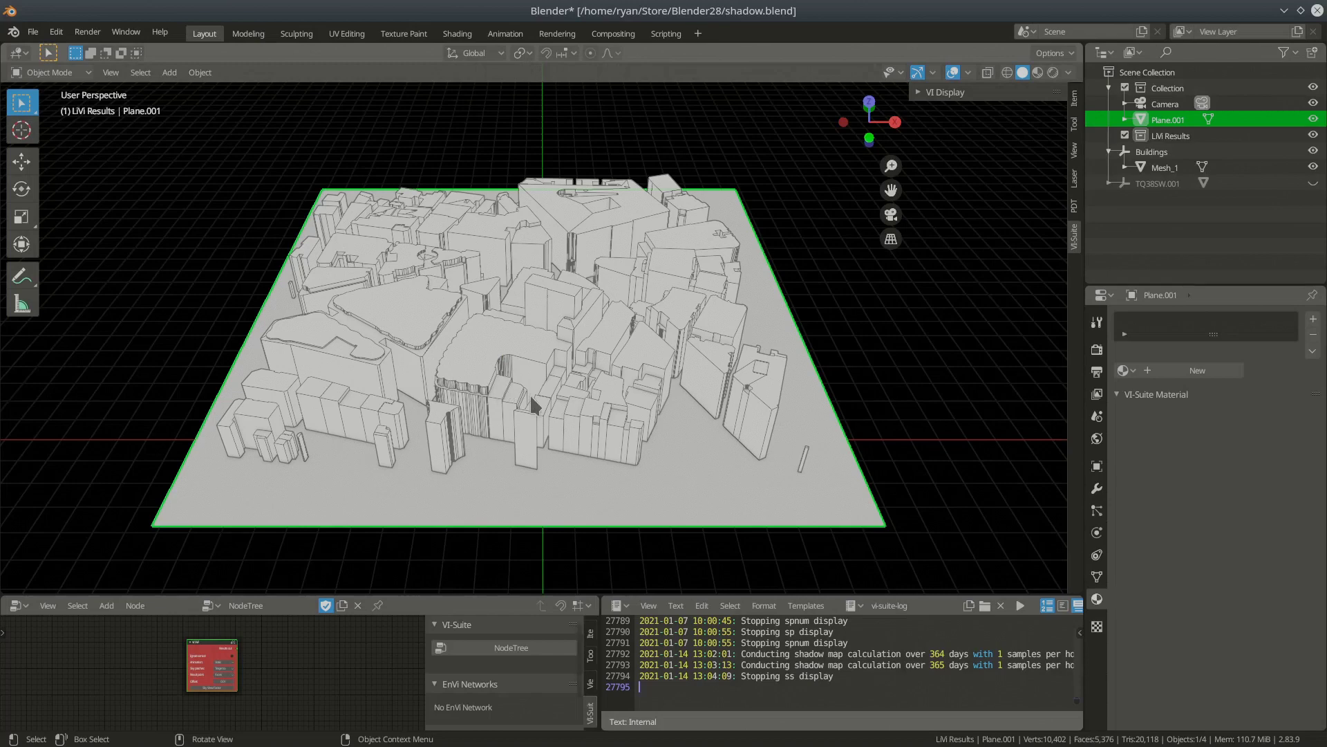
# Step: Enter Edit Mode on the ground plane beneath the buildings and display the scene in wireframe
pyautogui.hotkey('ctrl', 'space')
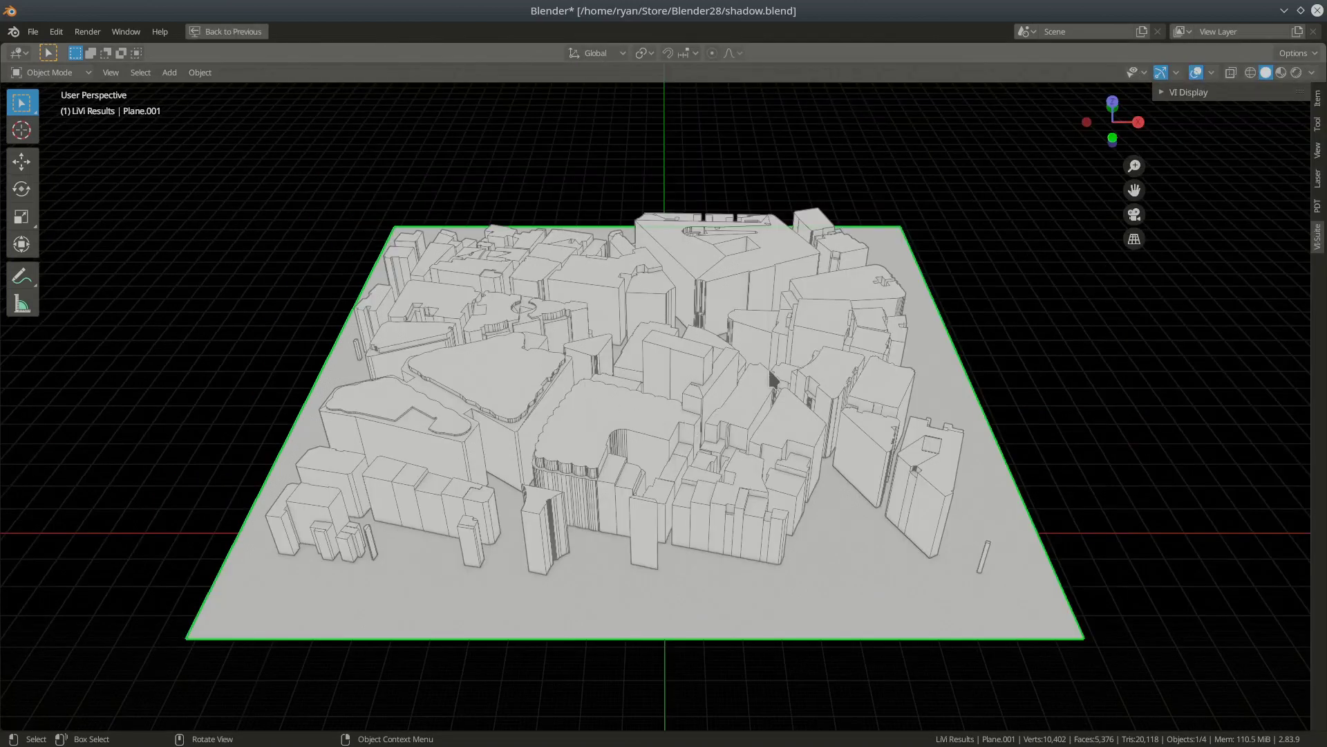
pyautogui.moveTo(734, 421); pyautogui.dragTo(599, 404, button='middle')
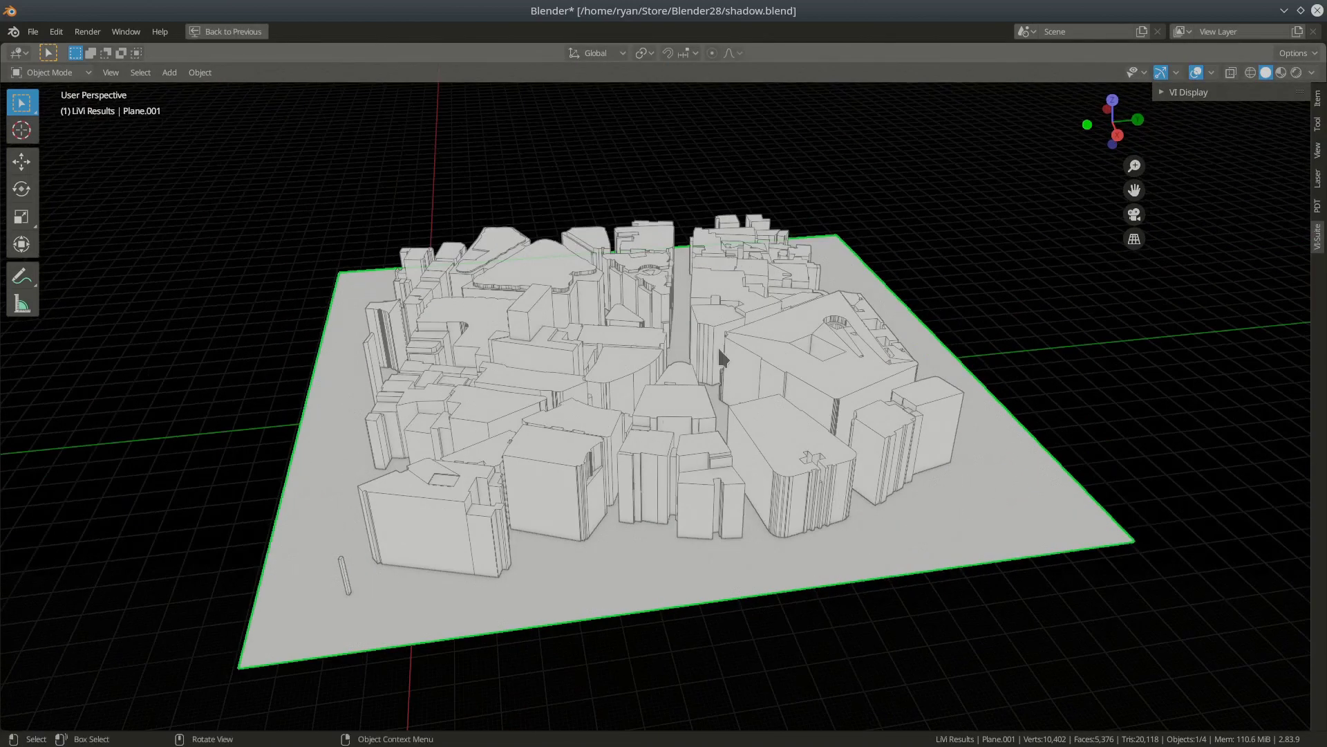
pyautogui.moveTo(576, 461); pyautogui.dragTo(632, 405, button='middle')
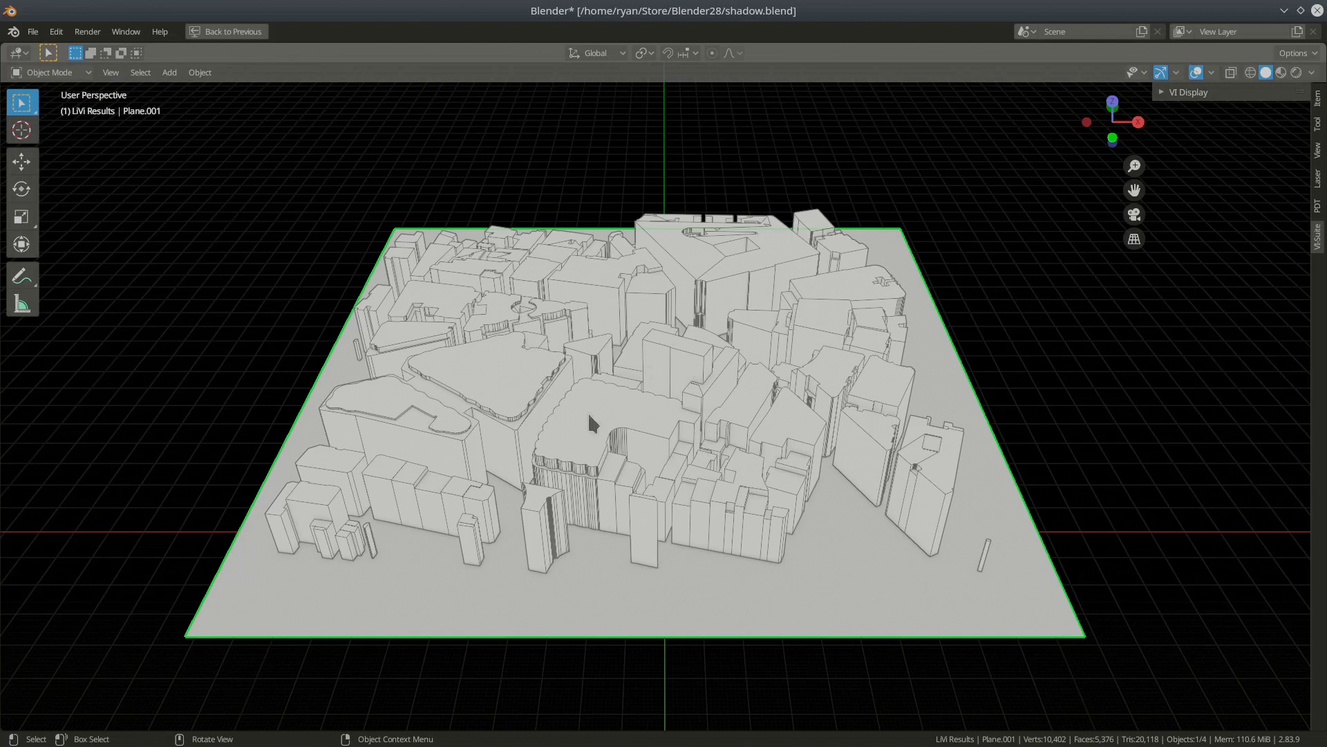
pyautogui.press('Tab')
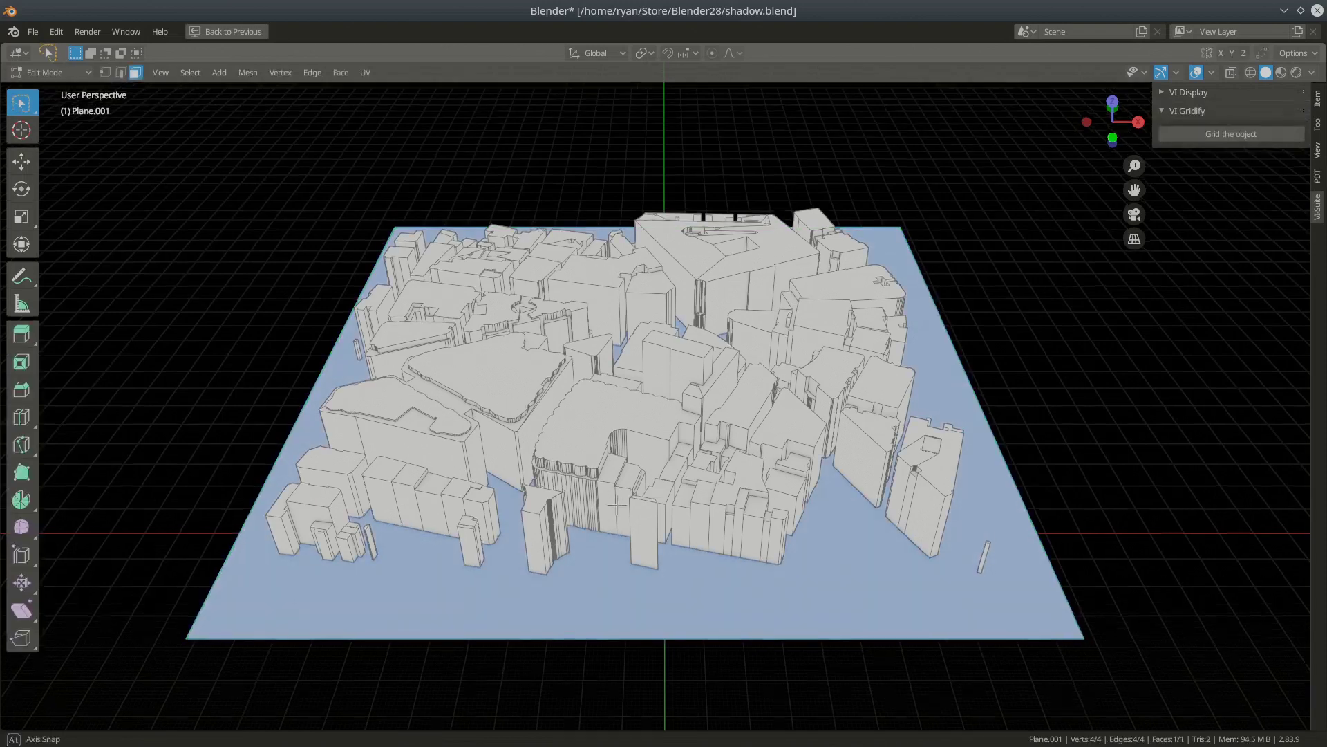
pyautogui.moveTo(613, 512); pyautogui.dragTo(614, 535, button='middle')
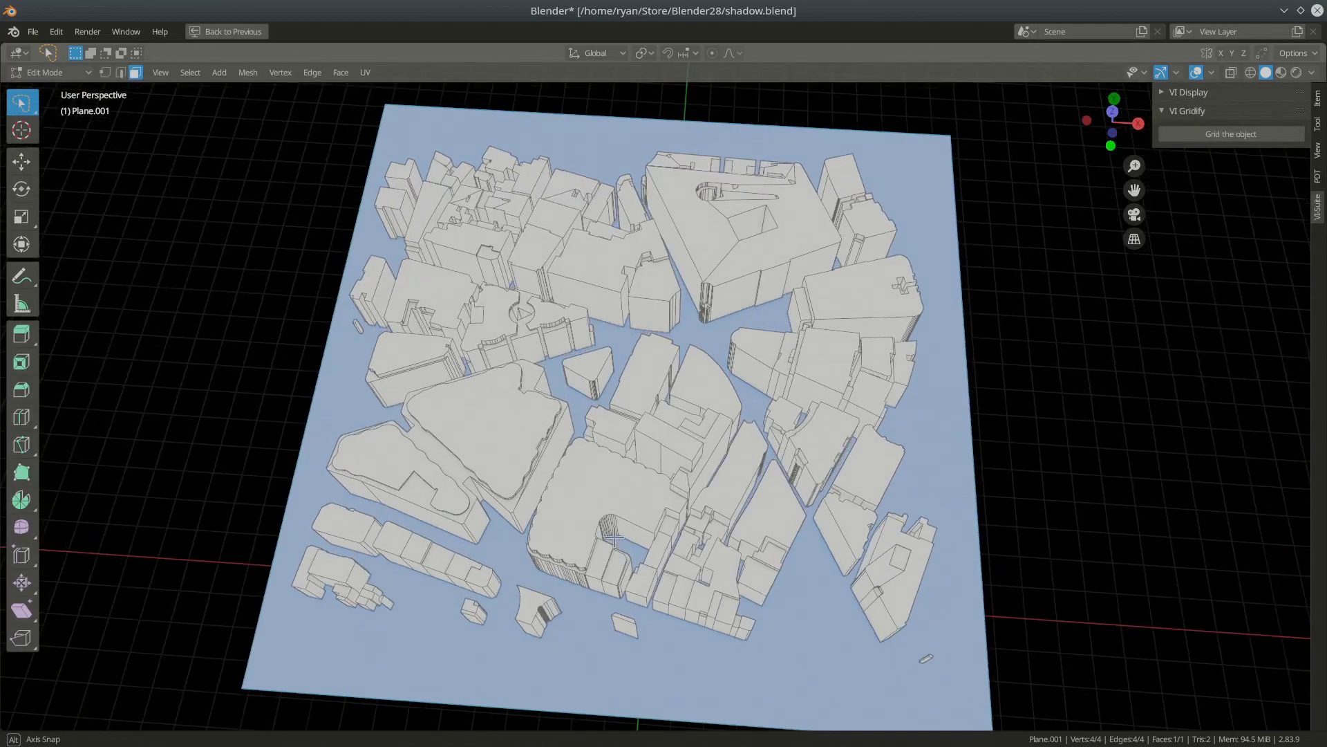
pyautogui.click(1250, 72)
pyautogui.moveTo(726, 384); pyautogui.dragTo(729, 338, button='middle')
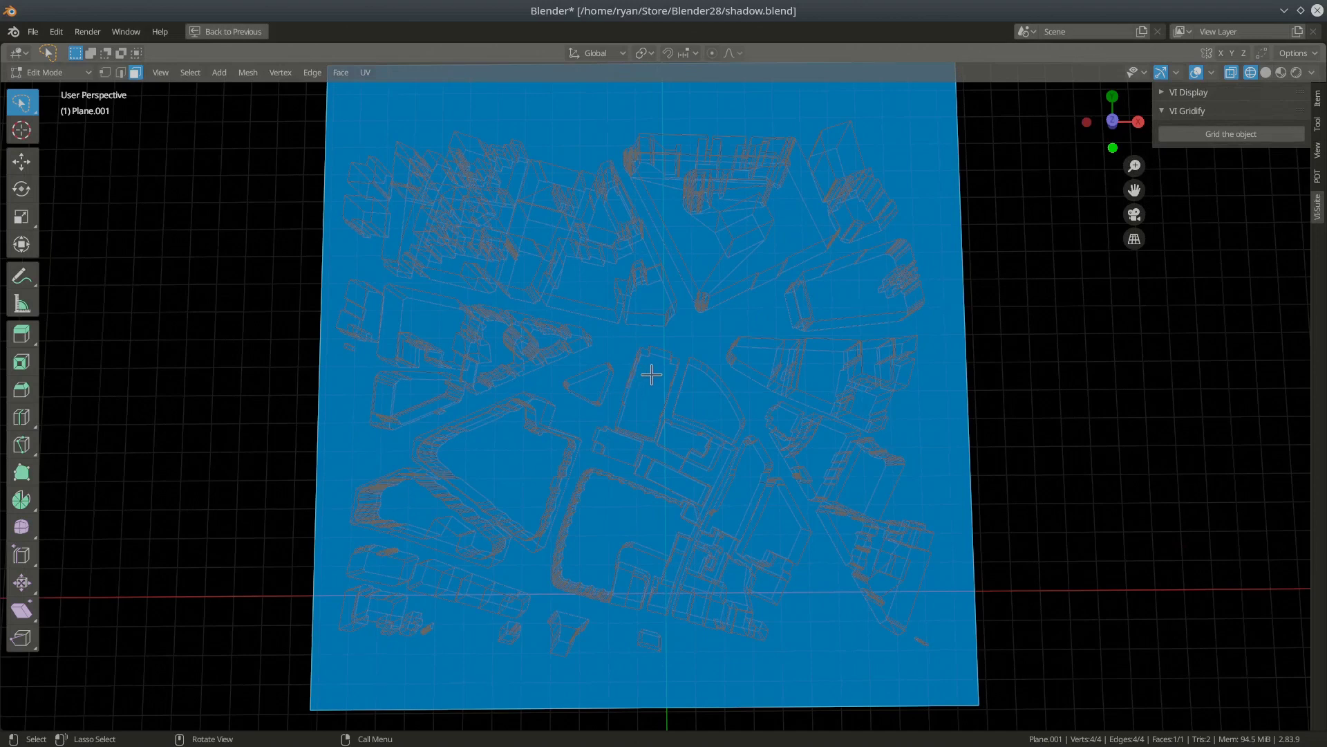
pyautogui.scroll(3, 652, 374)
pyautogui.scroll(-5, 651, 419)
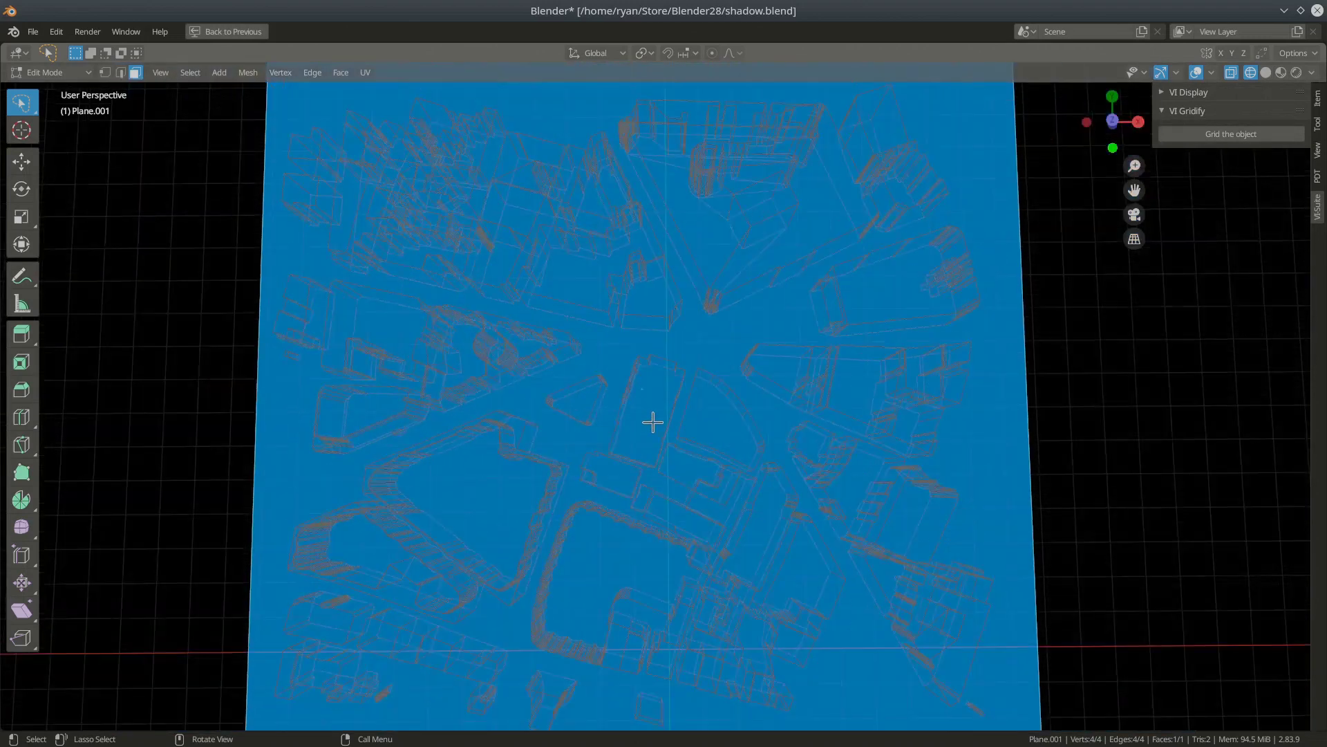
pyautogui.moveTo(673, 511); pyautogui.dragTo(662, 458, button='middle')
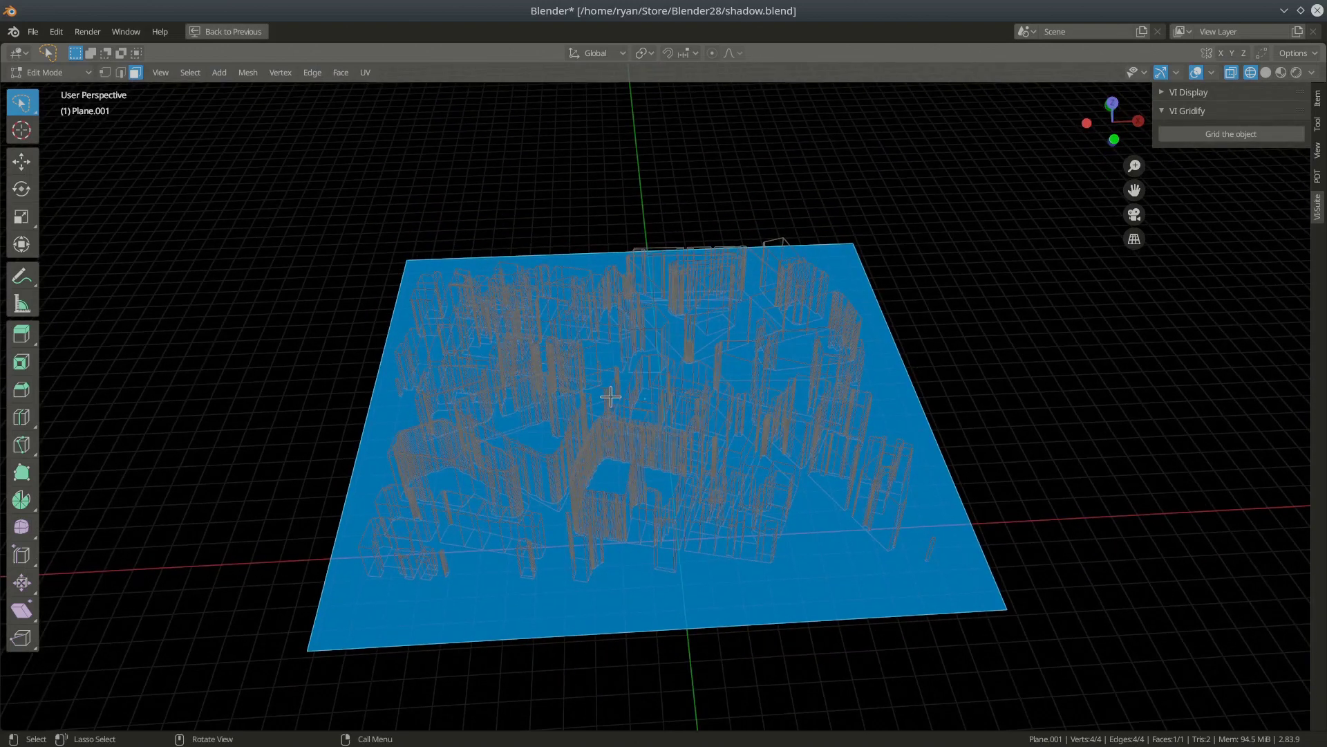
# Step: Examine the Result point option of the VI SVF node
pyautogui.hotkey('ctrl', 'space')
pyautogui.hotkey('ctrl', 'space')
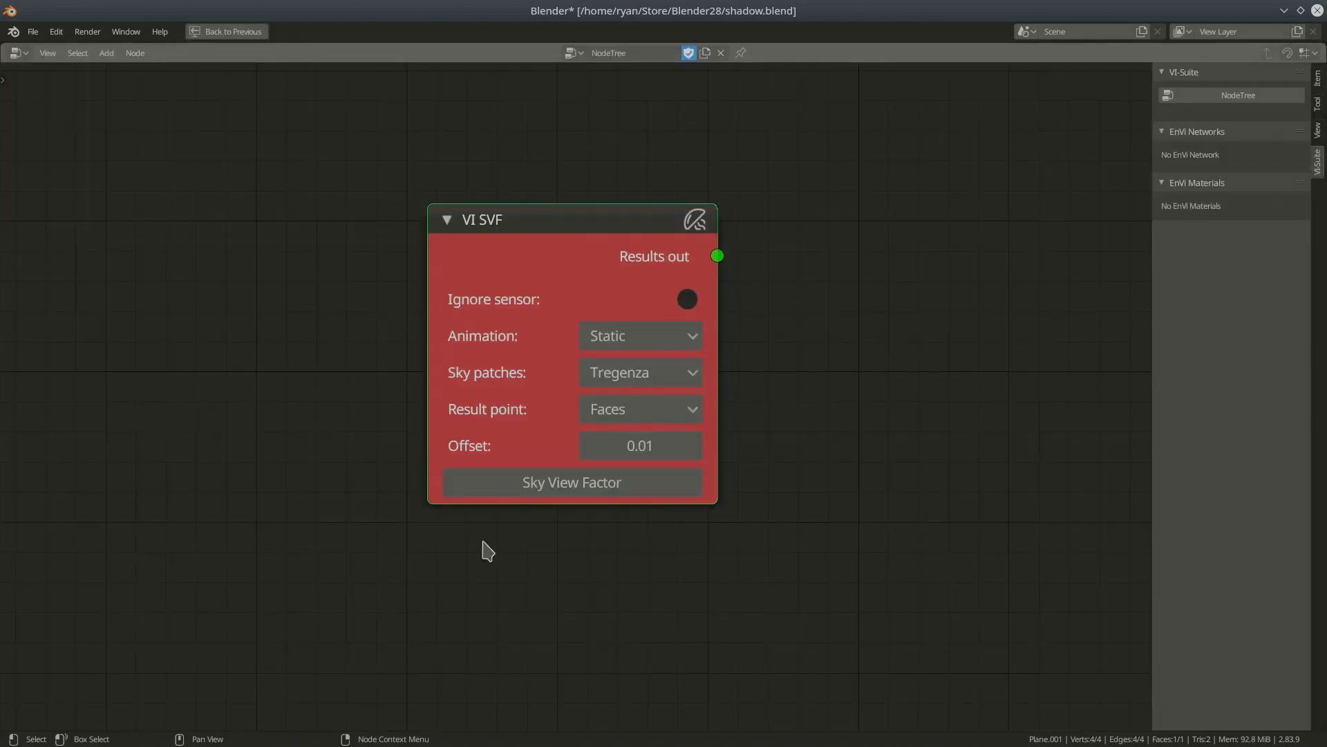
pyautogui.scroll(1, 585, 408)
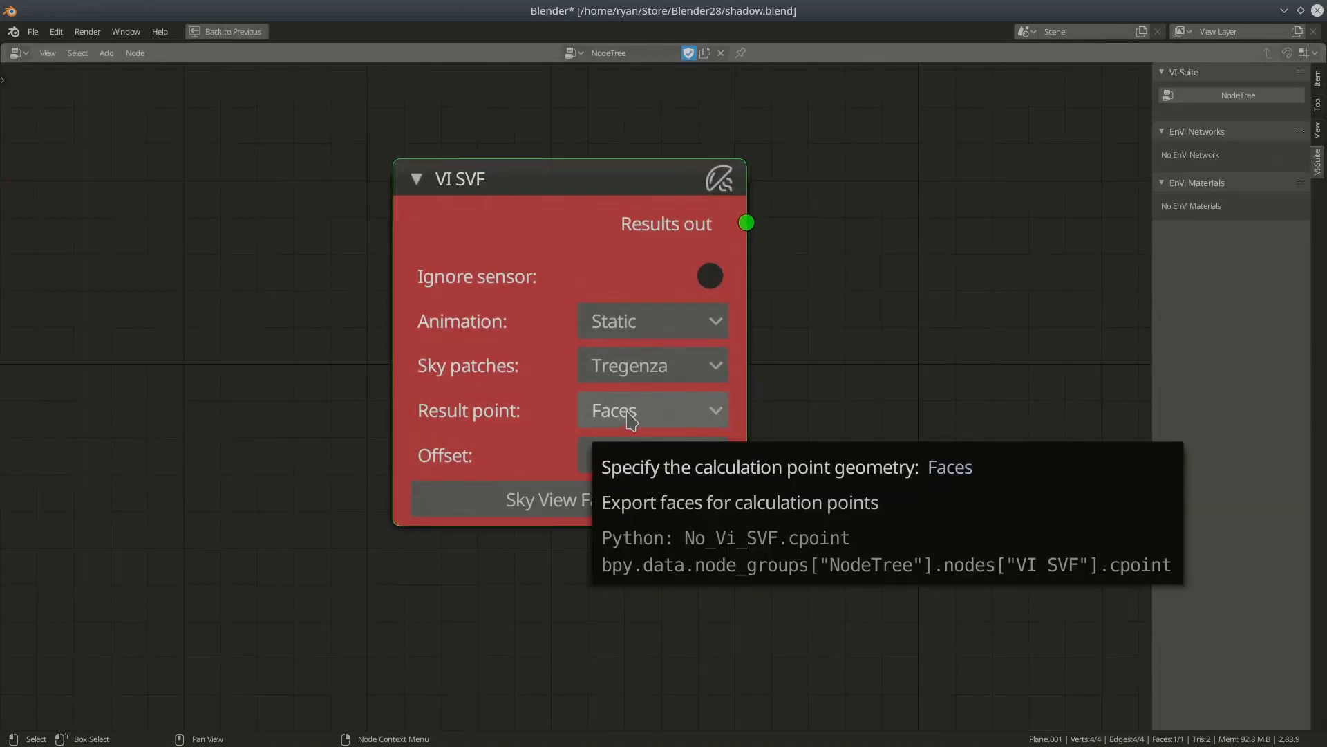
pyautogui.hotkey('ctrl', 'space')
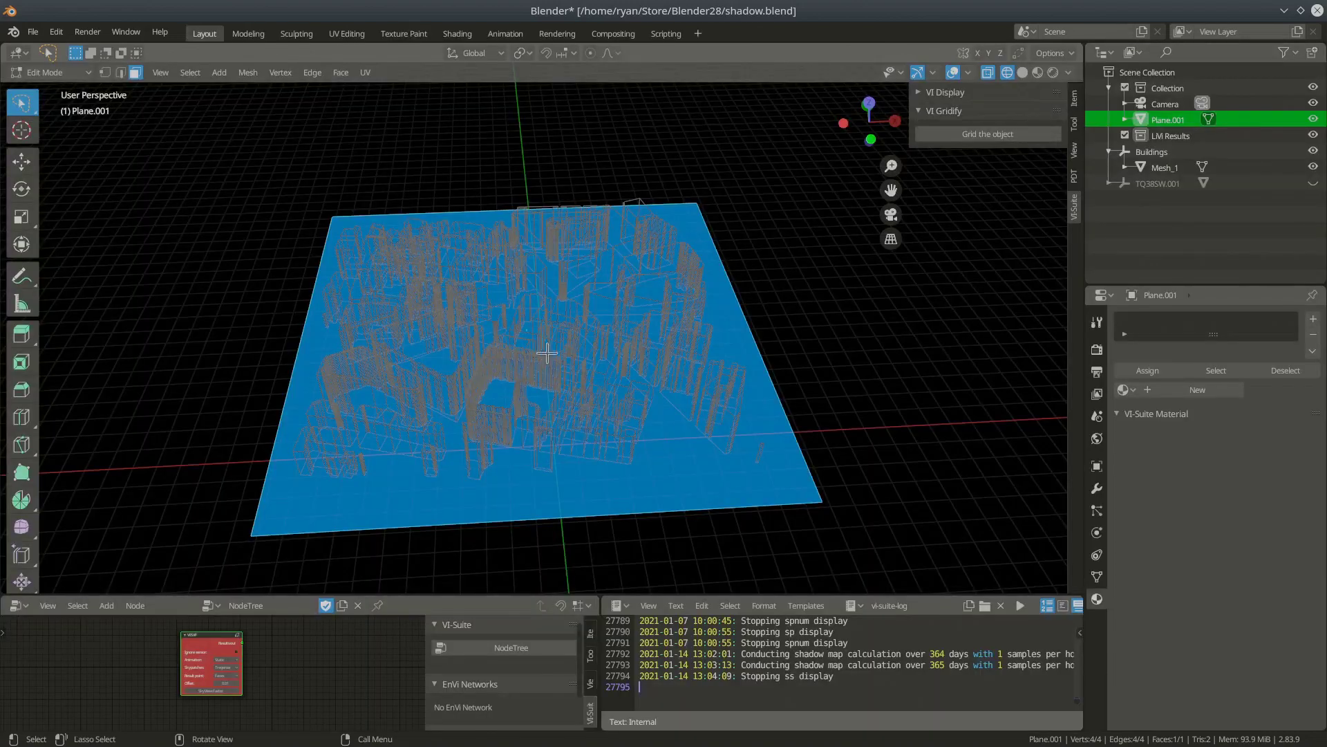
# Step: Subdivide the ground plane's single face
pyautogui.moveTo(569, 405); pyautogui.dragTo(549, 358, button='middle')
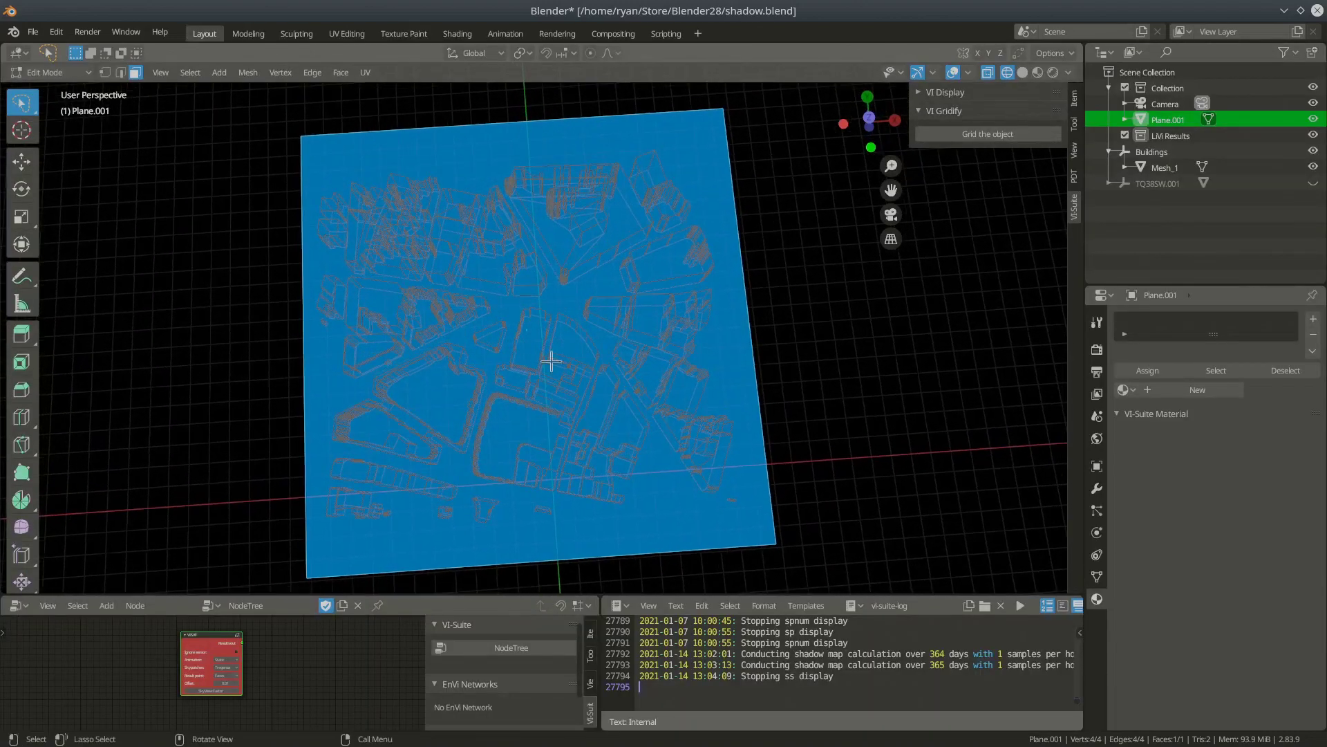
pyautogui.scroll(6, 529, 330)
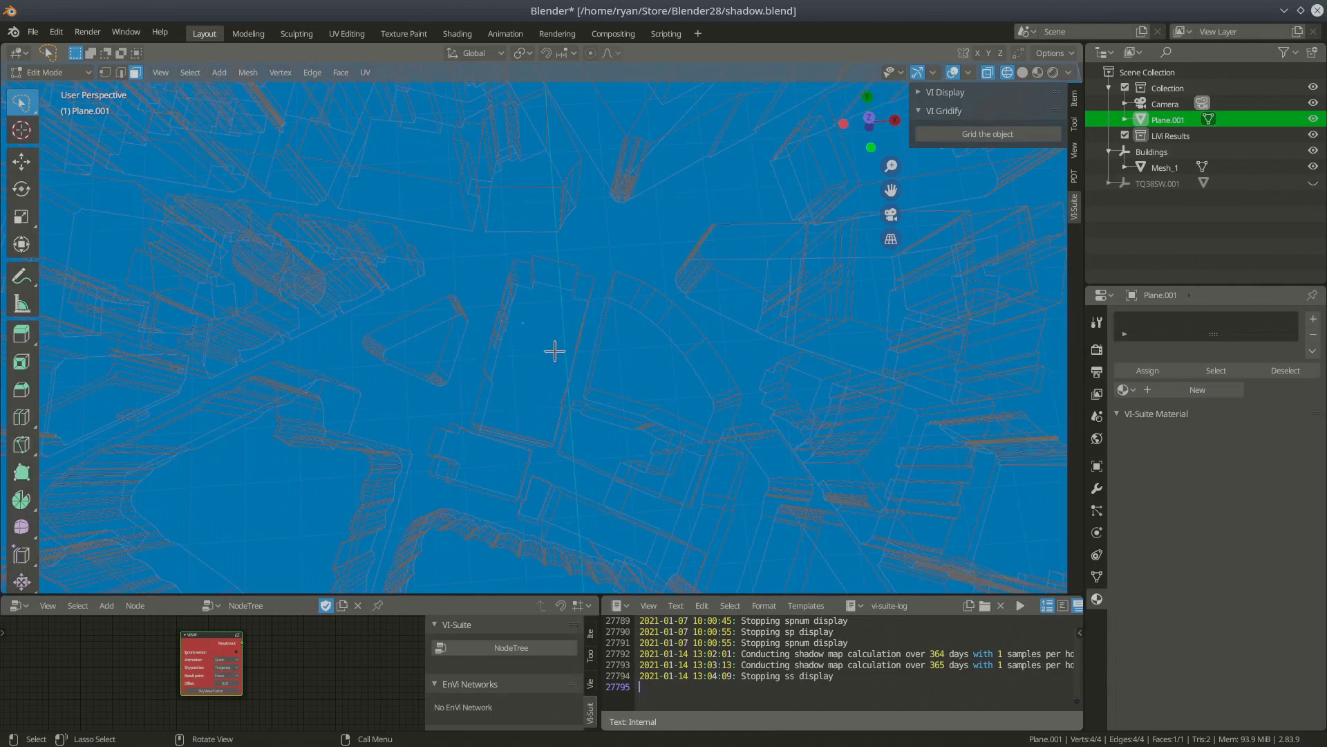
pyautogui.scroll(-4, 563, 376)
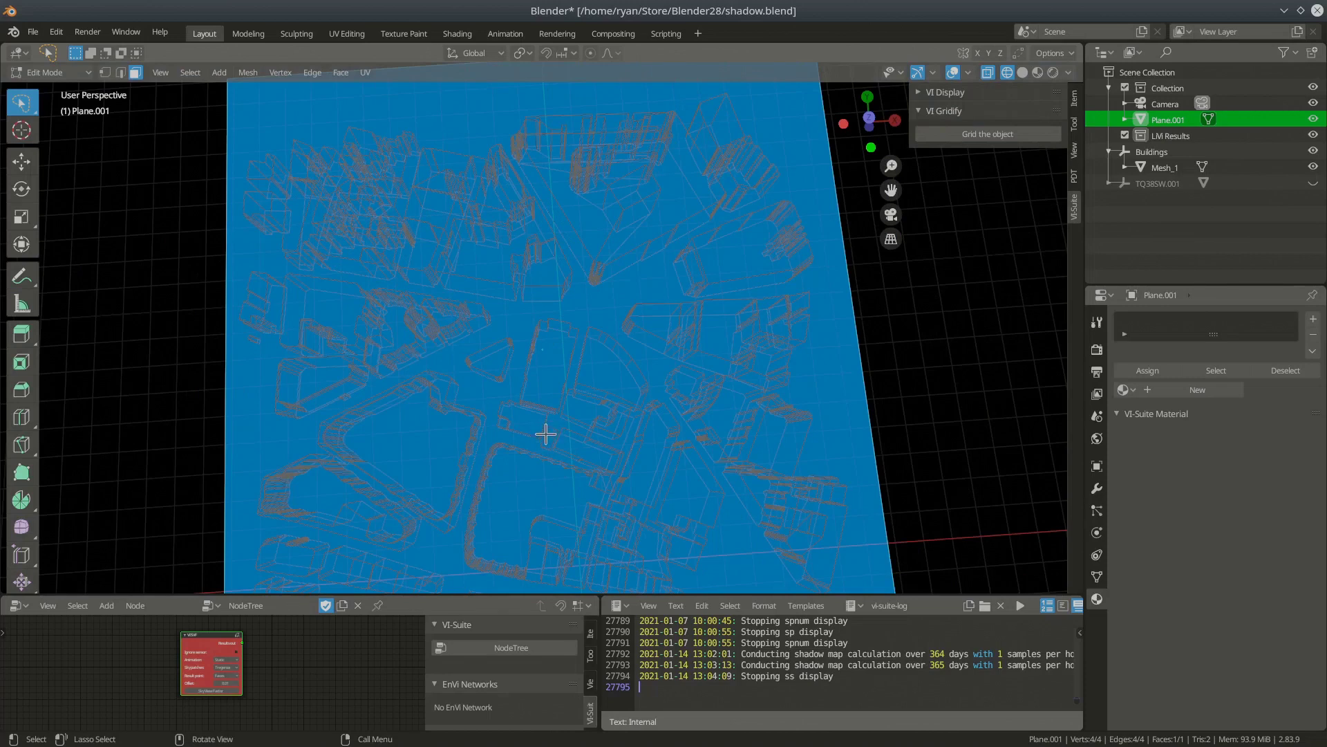
pyautogui.moveTo(546, 434); pyautogui.dragTo(577, 418, button='middle')
pyautogui.scroll(-4, 551, 380)
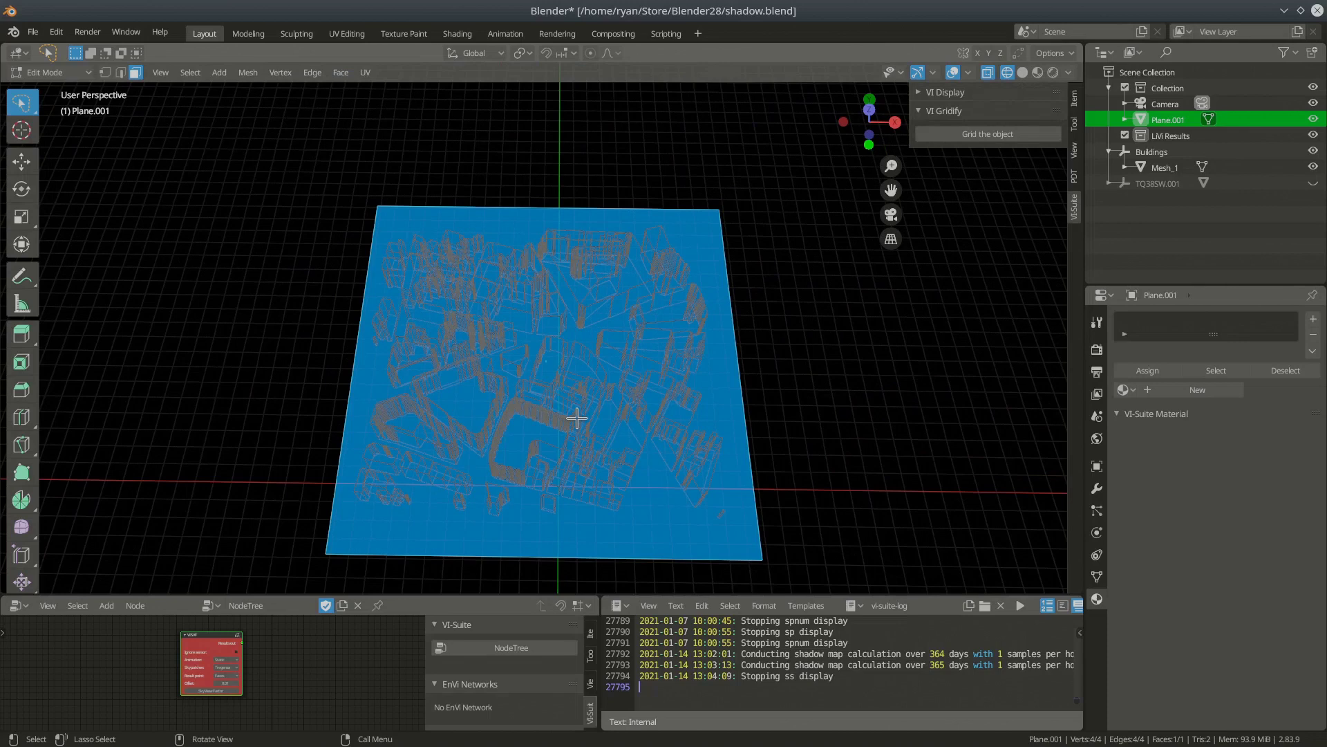
pyautogui.rightClick(585, 331)
pyautogui.rightClick(558, 322)
pyautogui.click(521, 308)
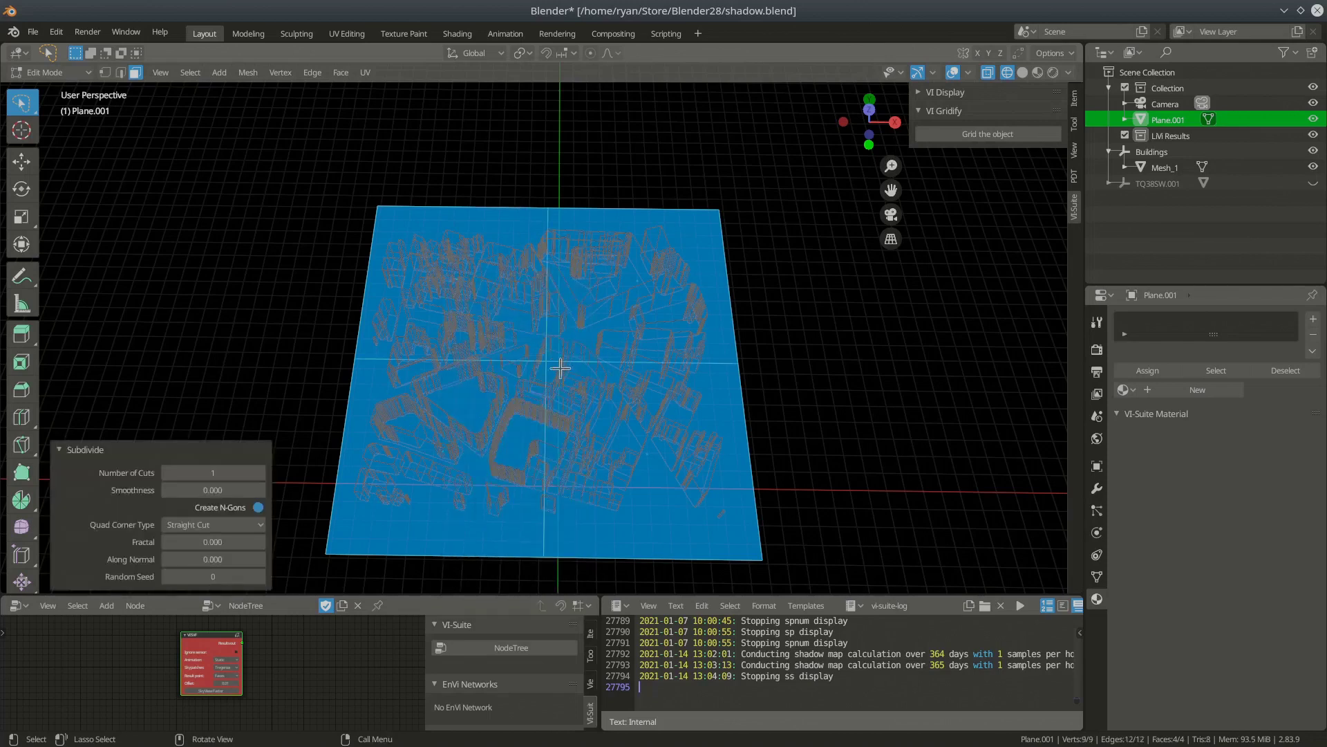
# Step: Set the ground plane subdivision's number of cuts to 30
pyautogui.moveTo(599, 394); pyautogui.dragTo(601, 424, button='middle')
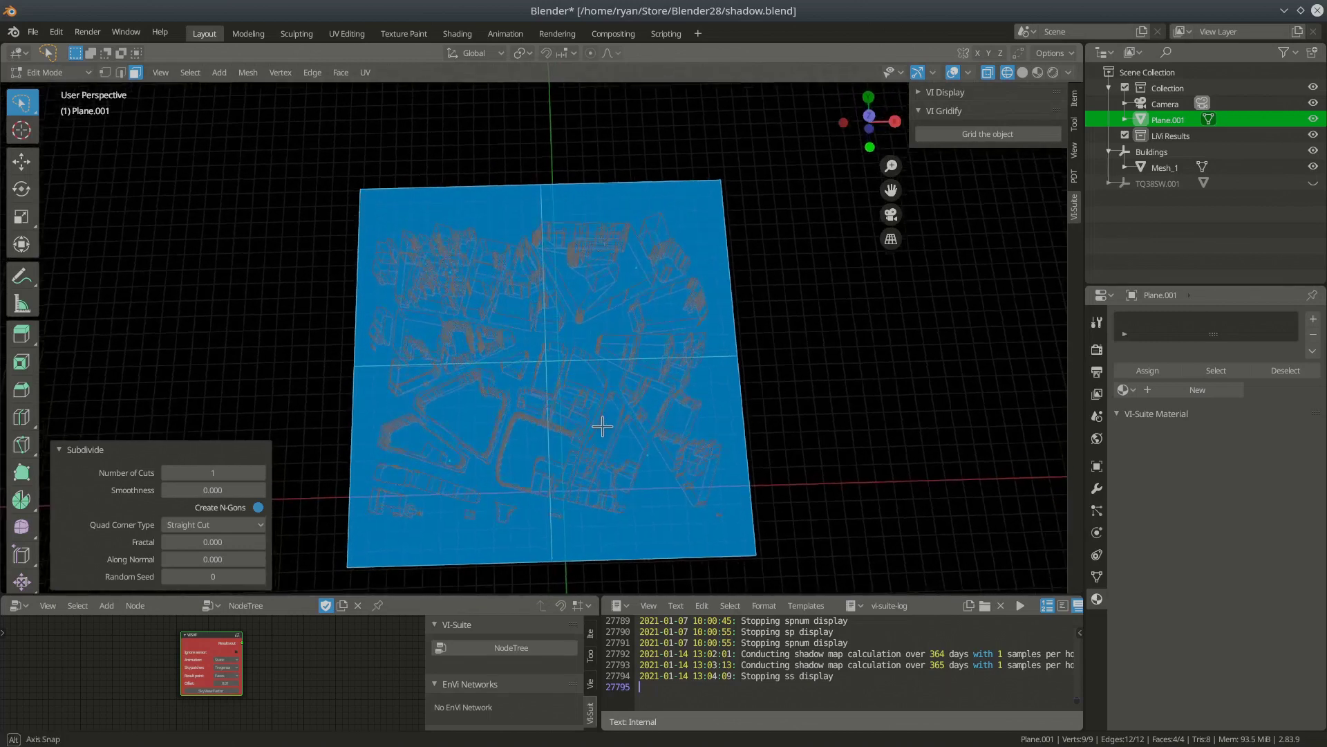
pyautogui.scroll(-2, 563, 383)
pyautogui.scroll(4, 491, 318)
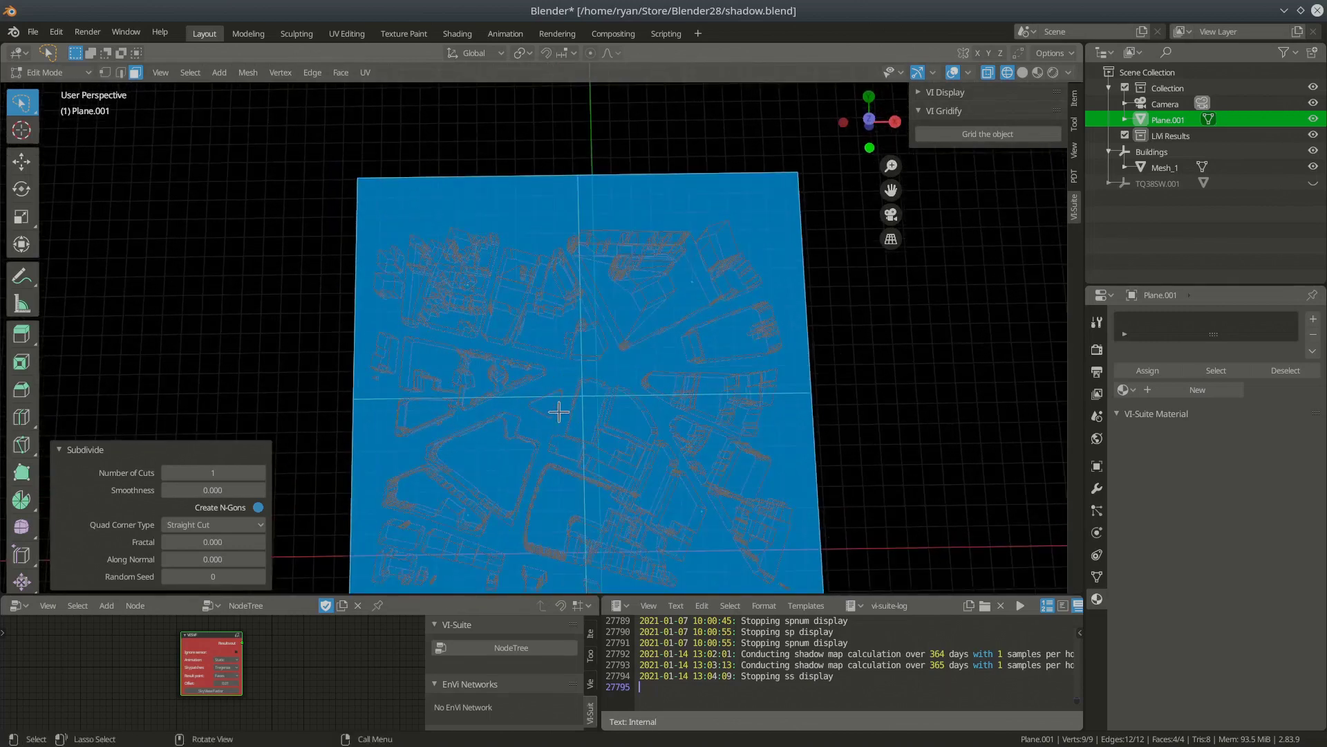
pyautogui.moveTo(584, 417); pyautogui.dragTo(554, 365, button='middle')
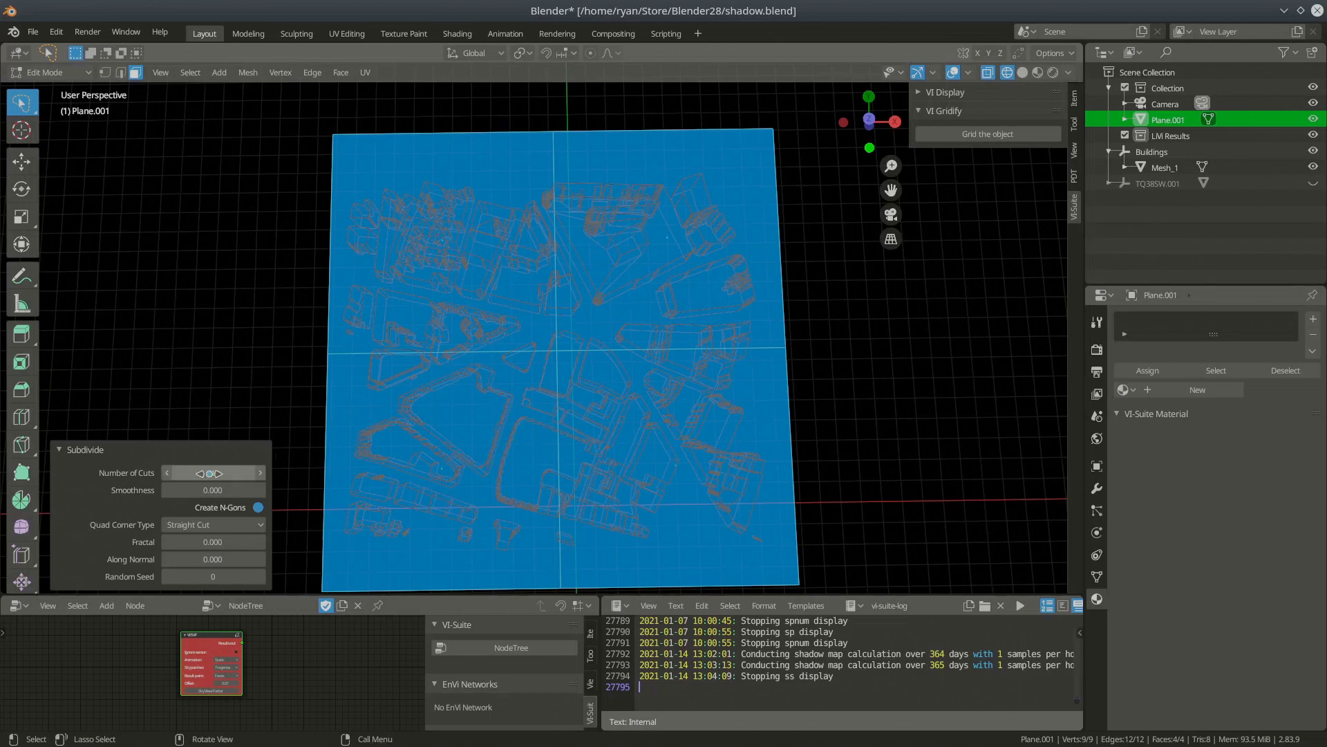
pyautogui.click(62, 449)
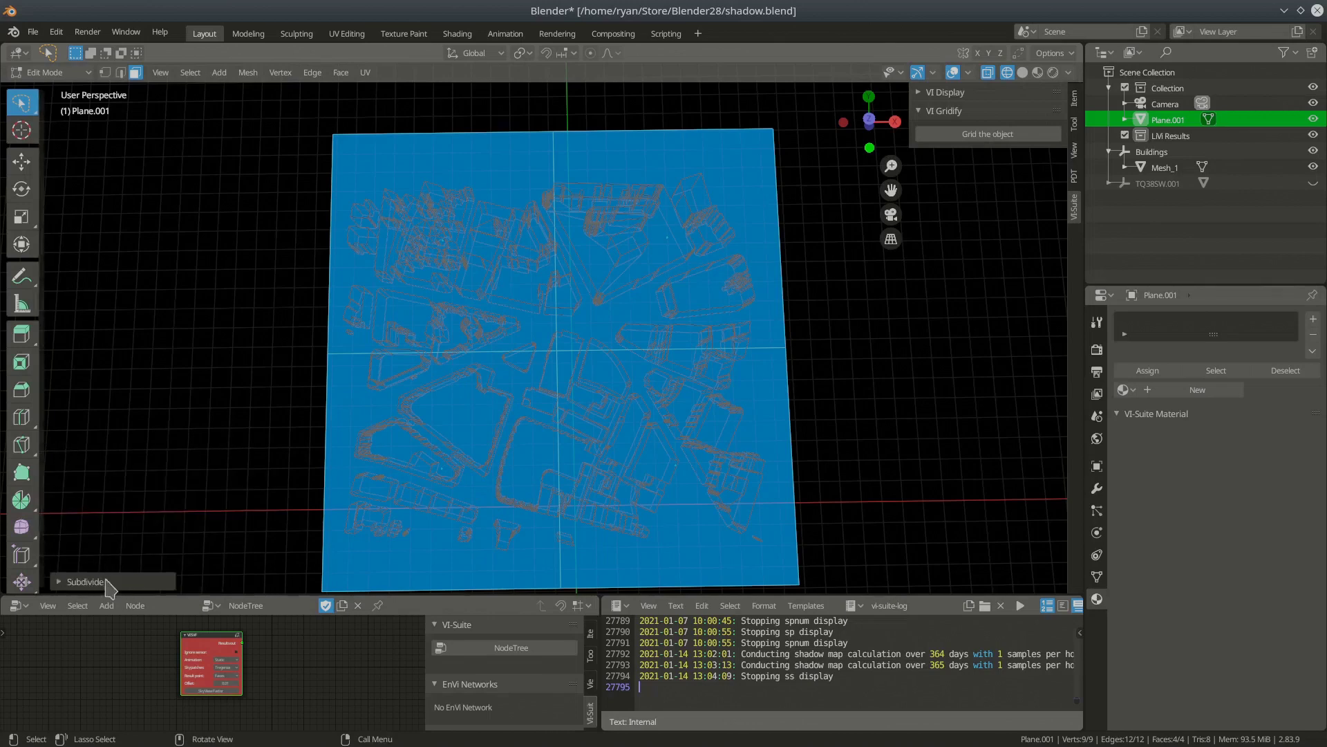
pyautogui.click(61, 583)
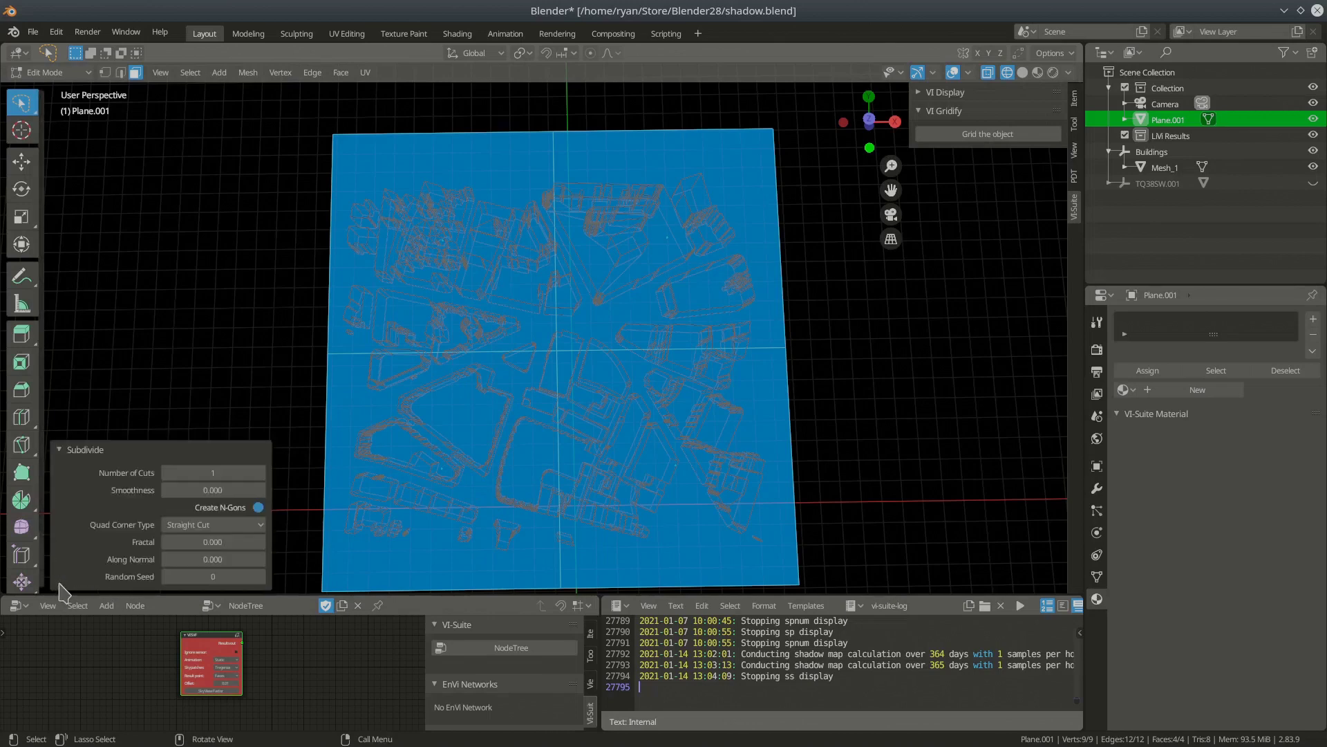
pyautogui.click(204, 474)
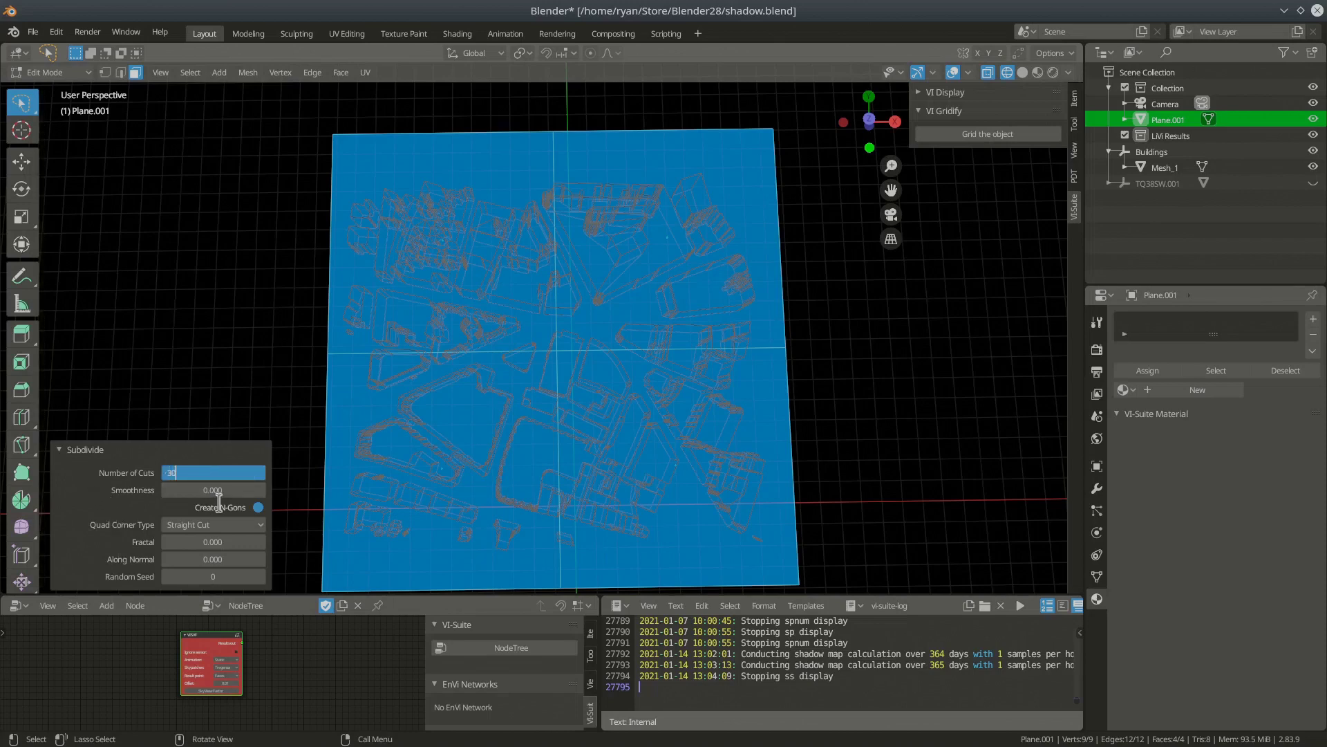
pyautogui.press('Return')
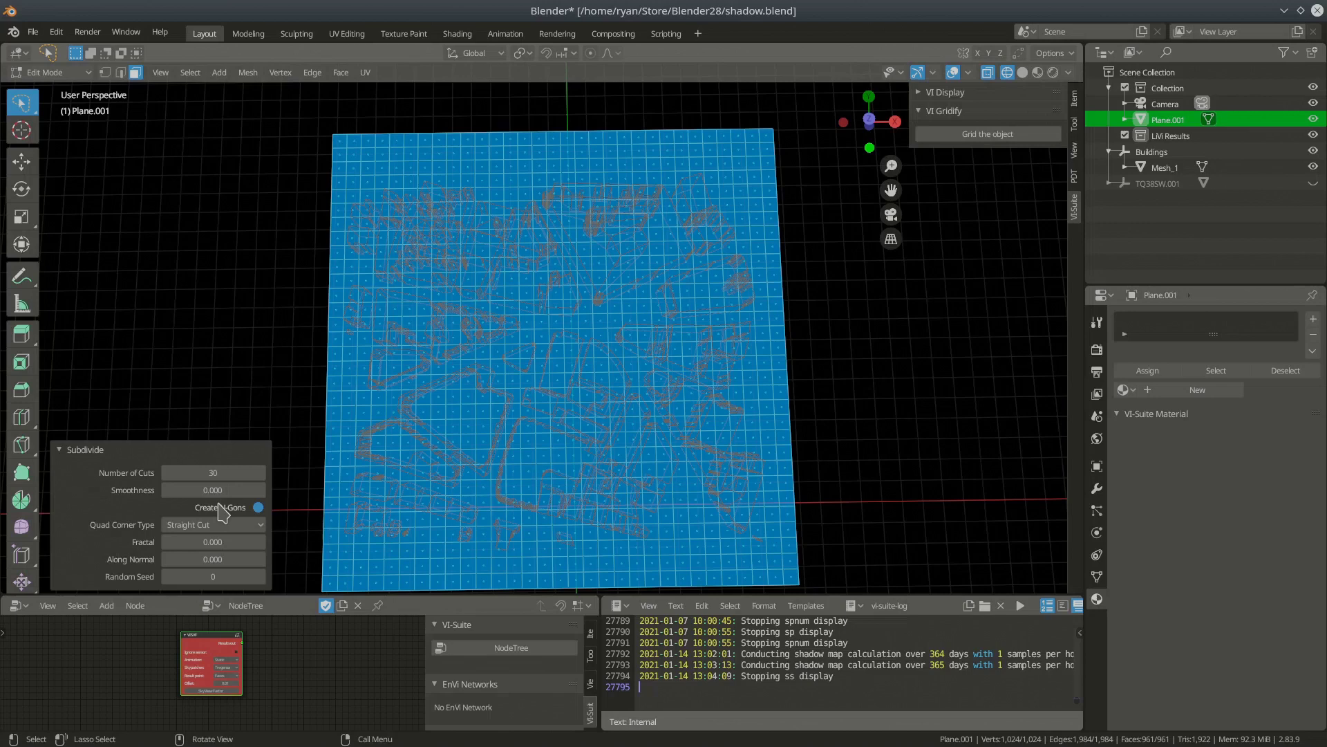
# Step: Inspect the subdivided ground plane and return it to Object Mode
pyautogui.moveTo(526, 473); pyautogui.dragTo(526, 389, button='middle')
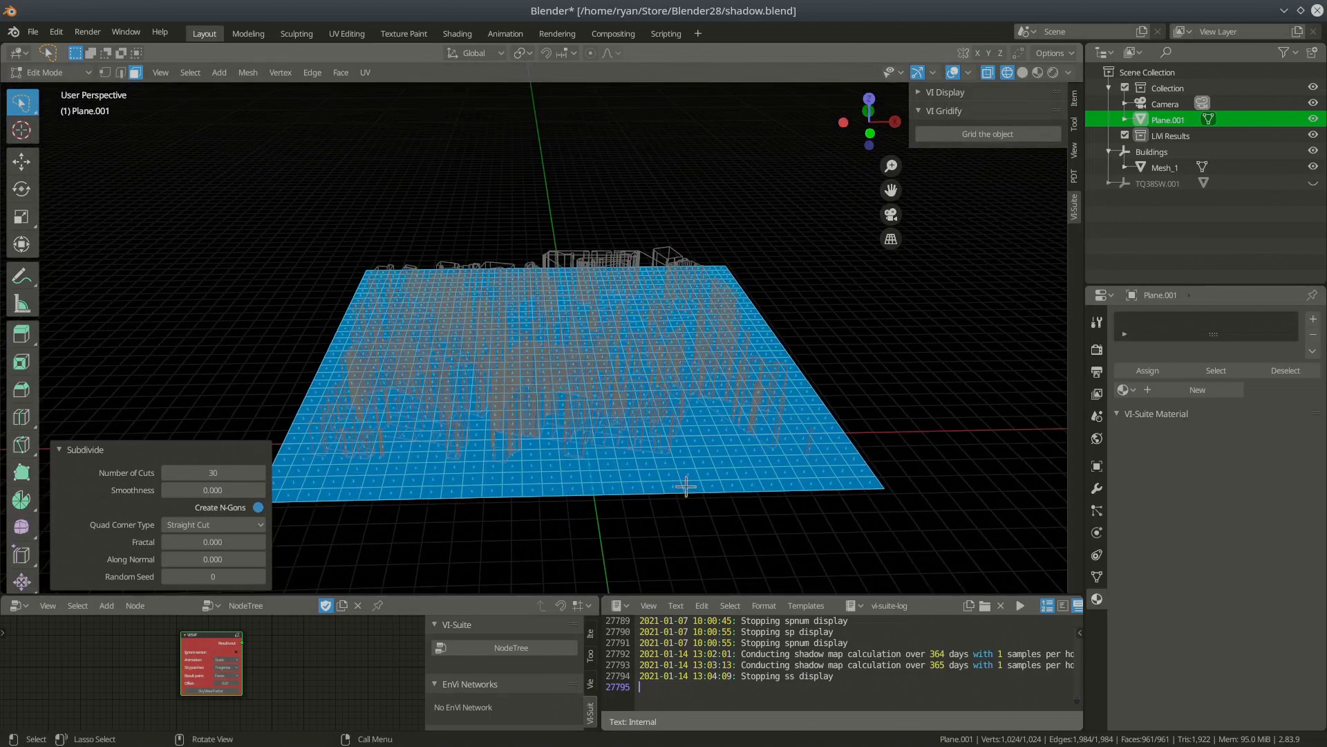
pyautogui.moveTo(621, 325); pyautogui.dragTo(600, 382, button='middle')
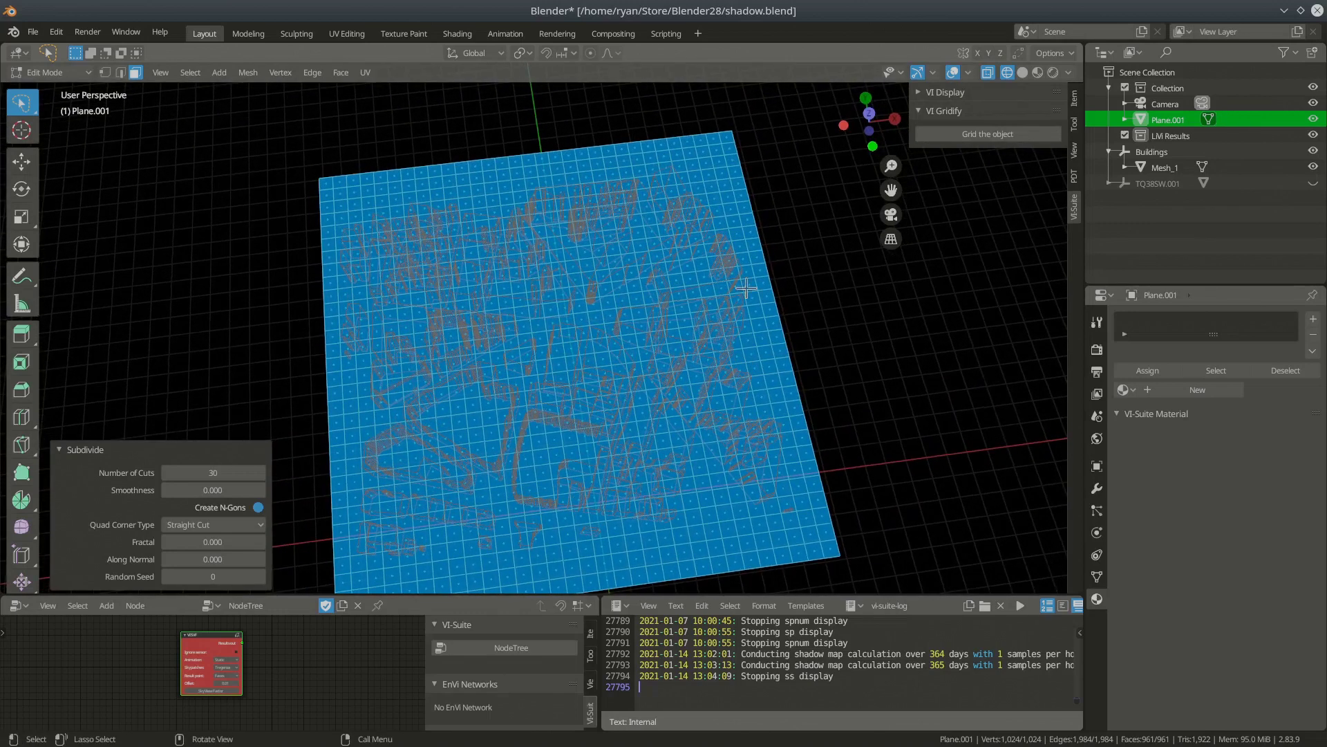
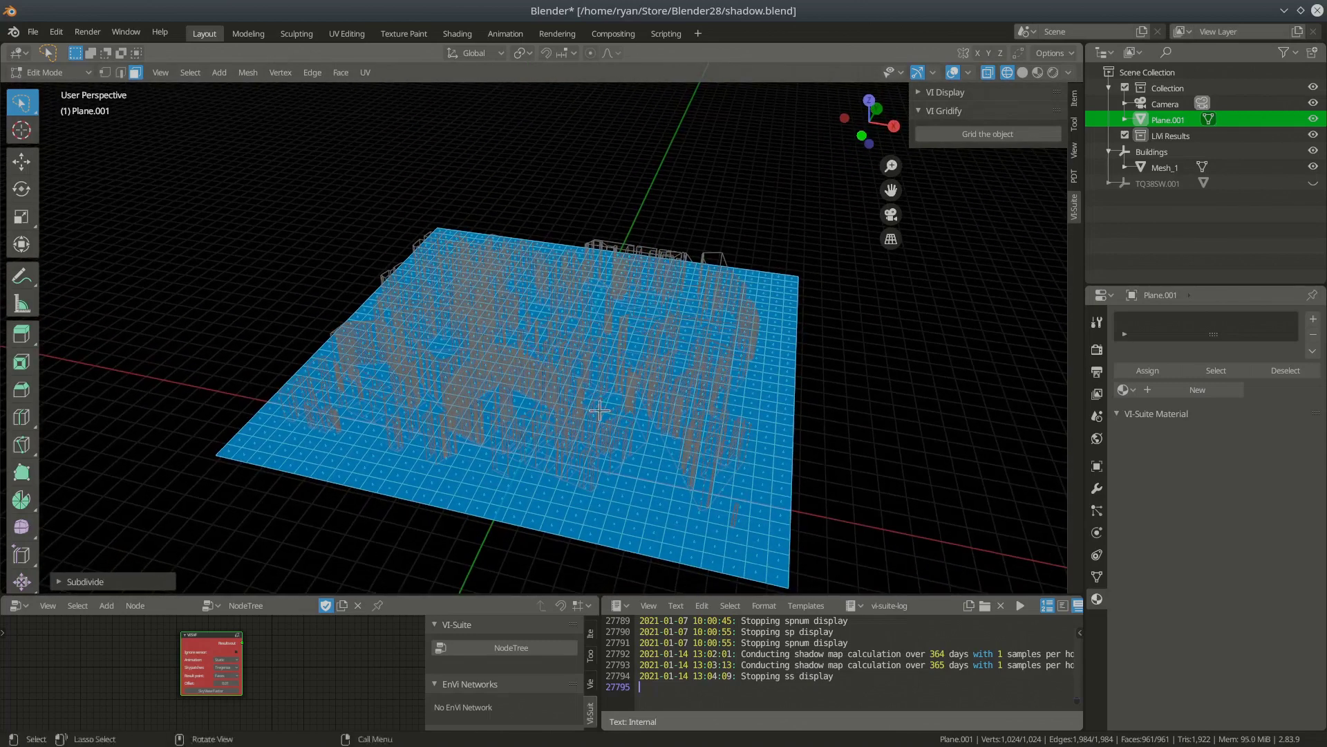
pyautogui.press('Tab')
pyautogui.moveTo(495, 406); pyautogui.dragTo(549, 407, button='middle')
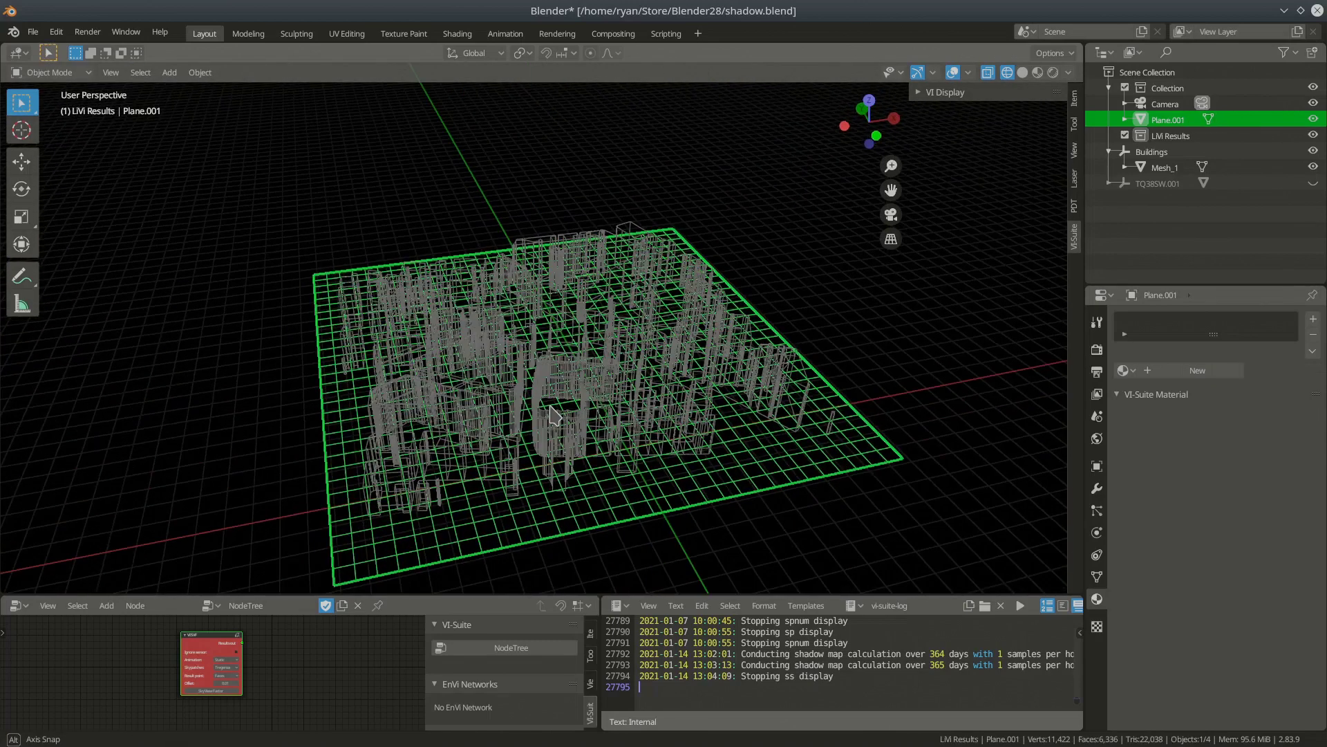
pyautogui.moveTo(575, 349)
pyautogui.mouseDown(button='middle')
pyautogui.moveTo(603, 401)
pyautogui.moveTo(599, 342)
pyautogui.mouseUp(button='middle')
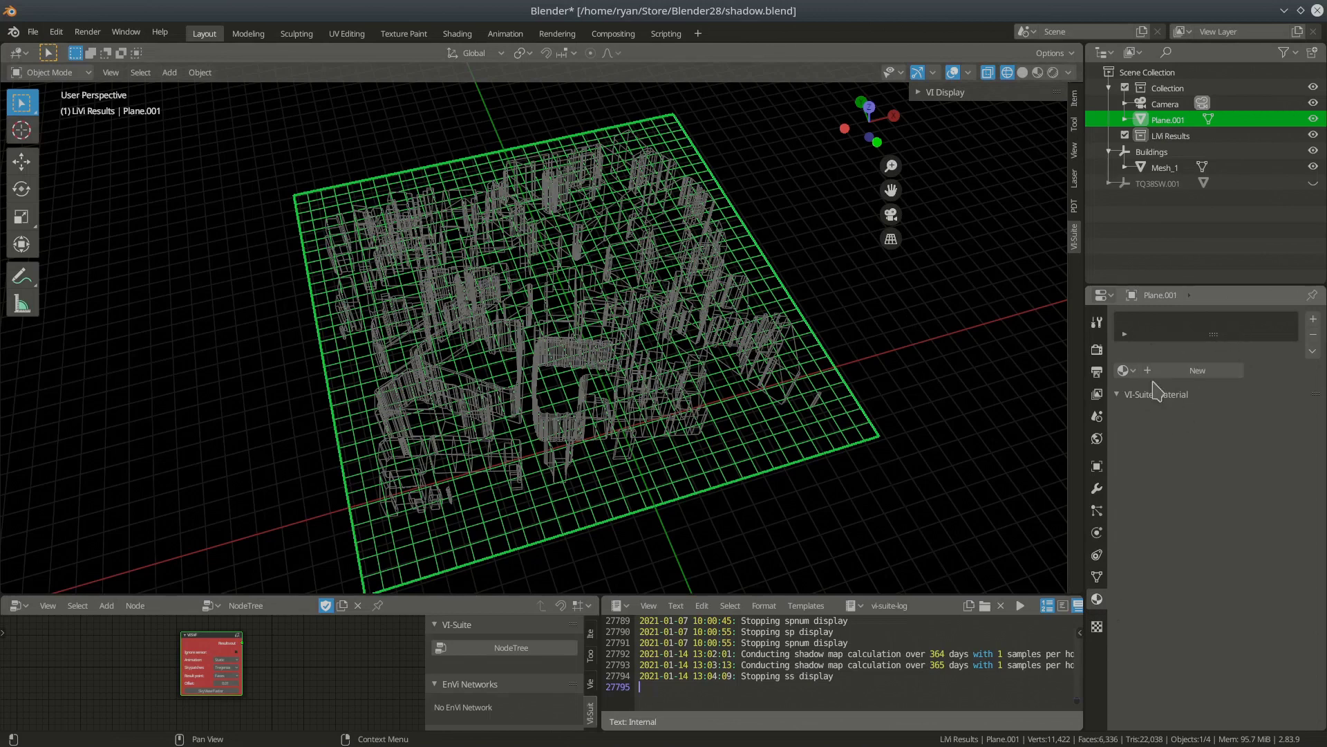
# Step: Assign the existing Shadow_sense material to the ground plane
pyautogui.click(1126, 371)
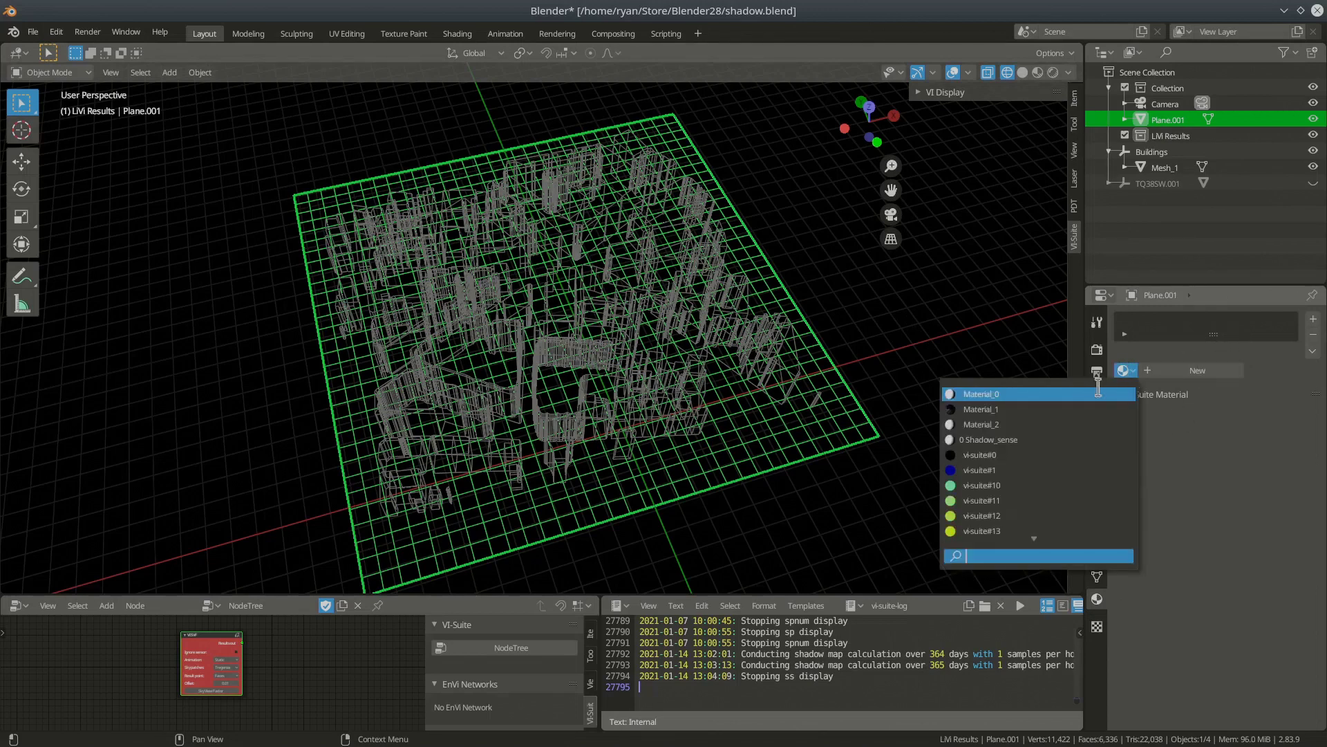
pyautogui.click(1028, 439)
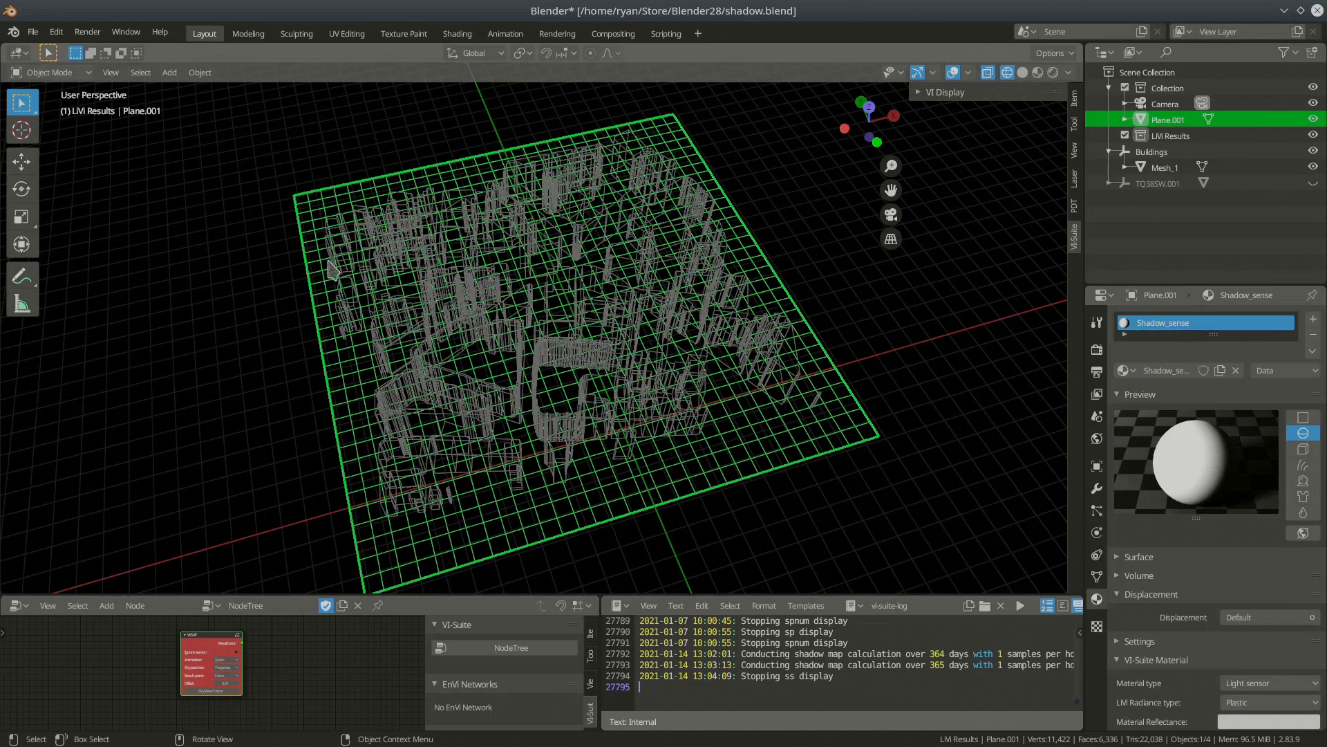
pyautogui.moveTo(741, 538); pyautogui.dragTo(711, 507, button='middle')
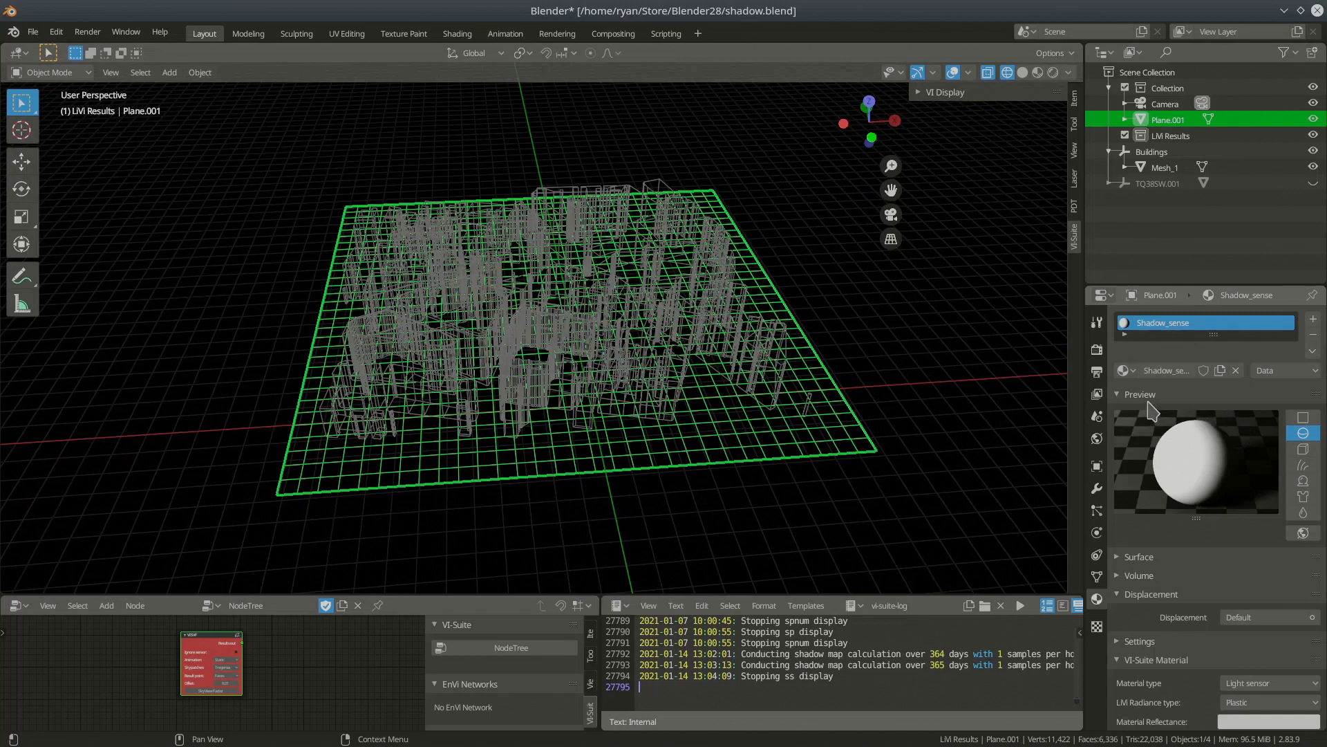
# Step: Collapse the Preview and Displacement sections of the Shadow_sense material and keep its VI-Suite material type as Light sensor
pyautogui.click(1120, 396)
pyautogui.scroll(-1, 1122, 408)
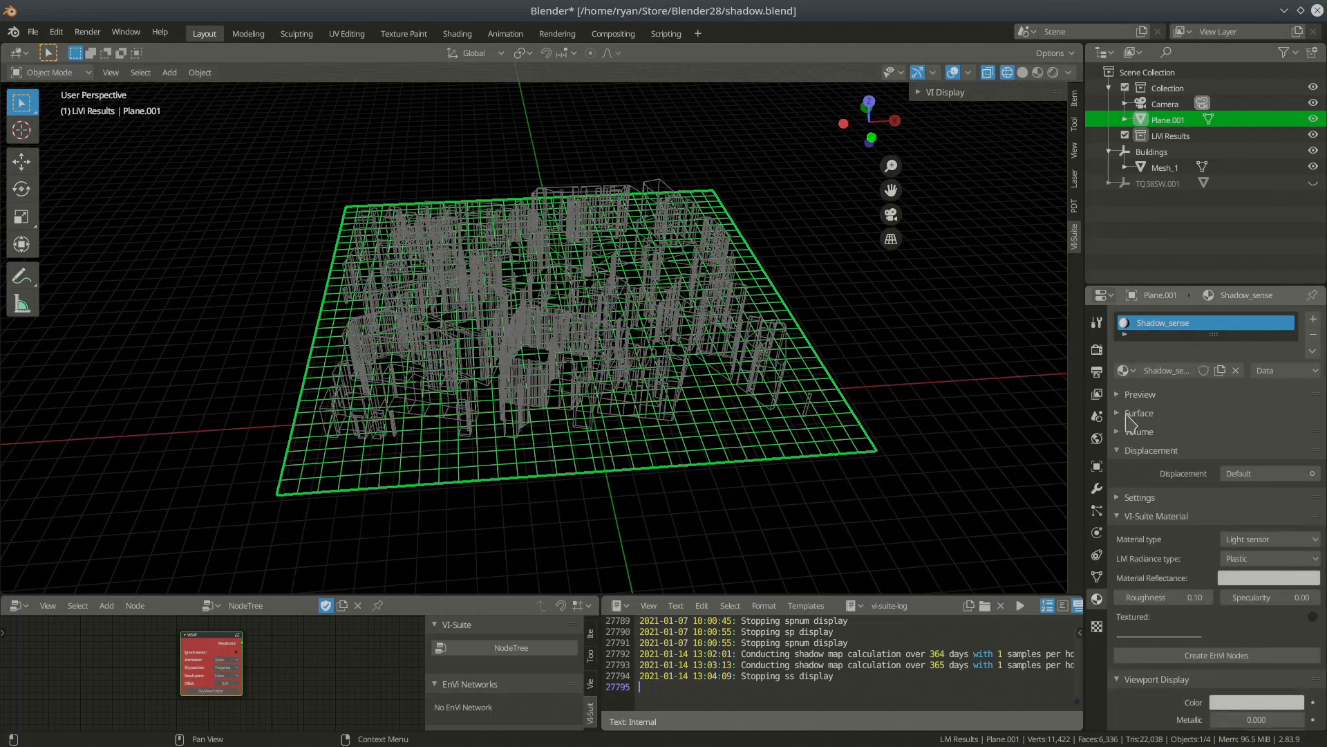
pyautogui.click(1121, 423)
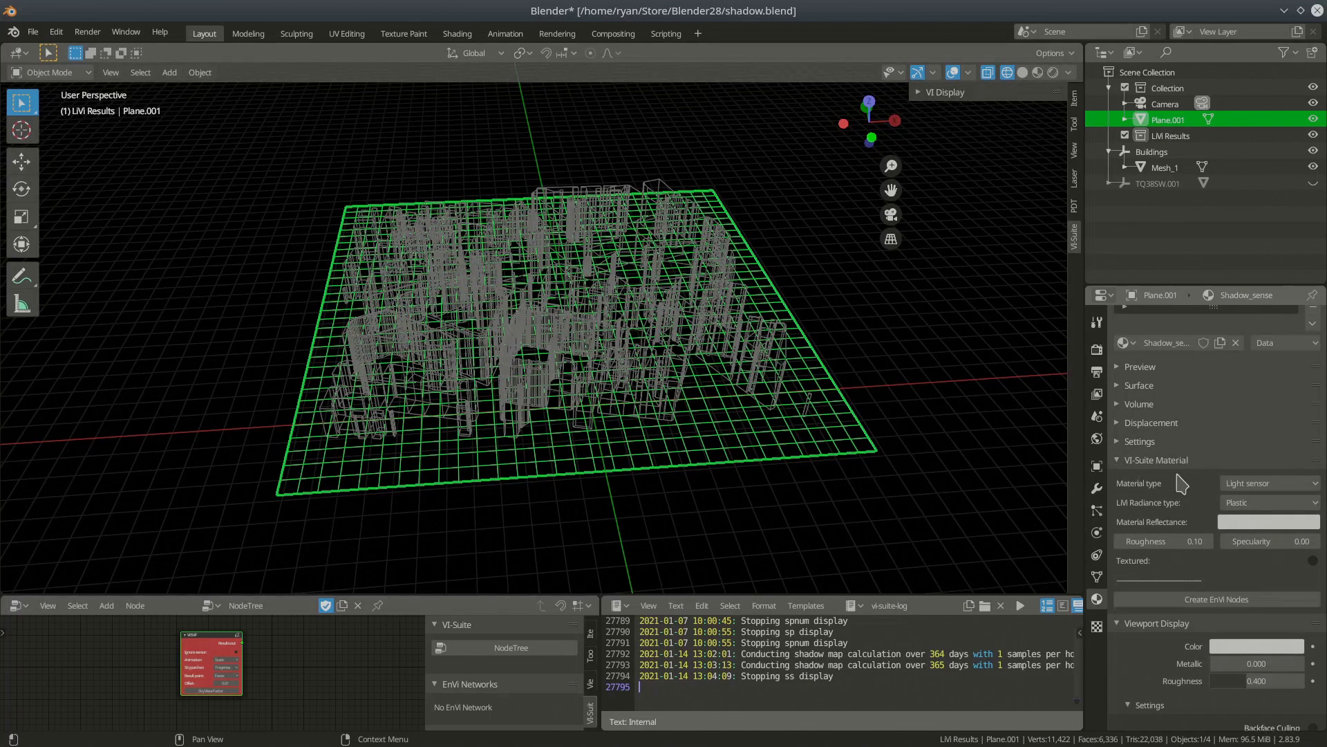
pyautogui.click(1119, 461)
pyautogui.click(1121, 460)
pyautogui.click(1251, 484)
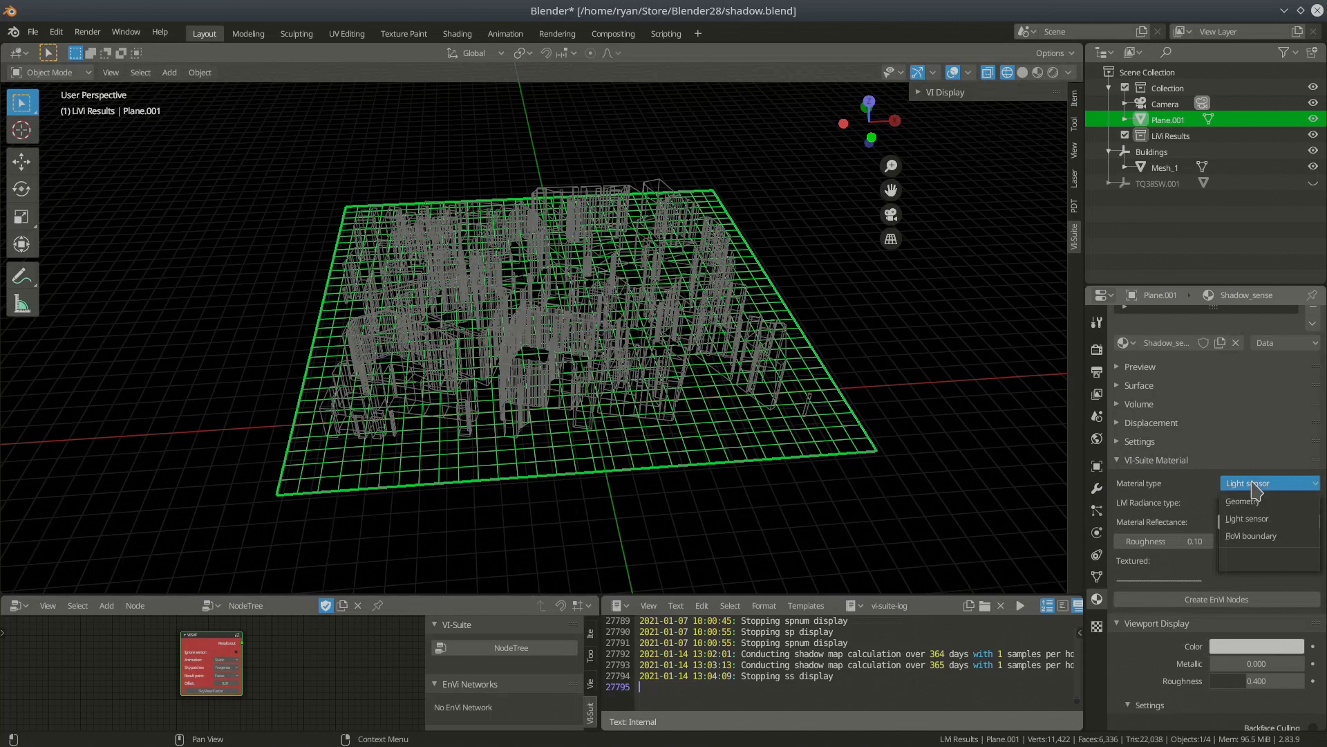
pyautogui.click(1253, 520)
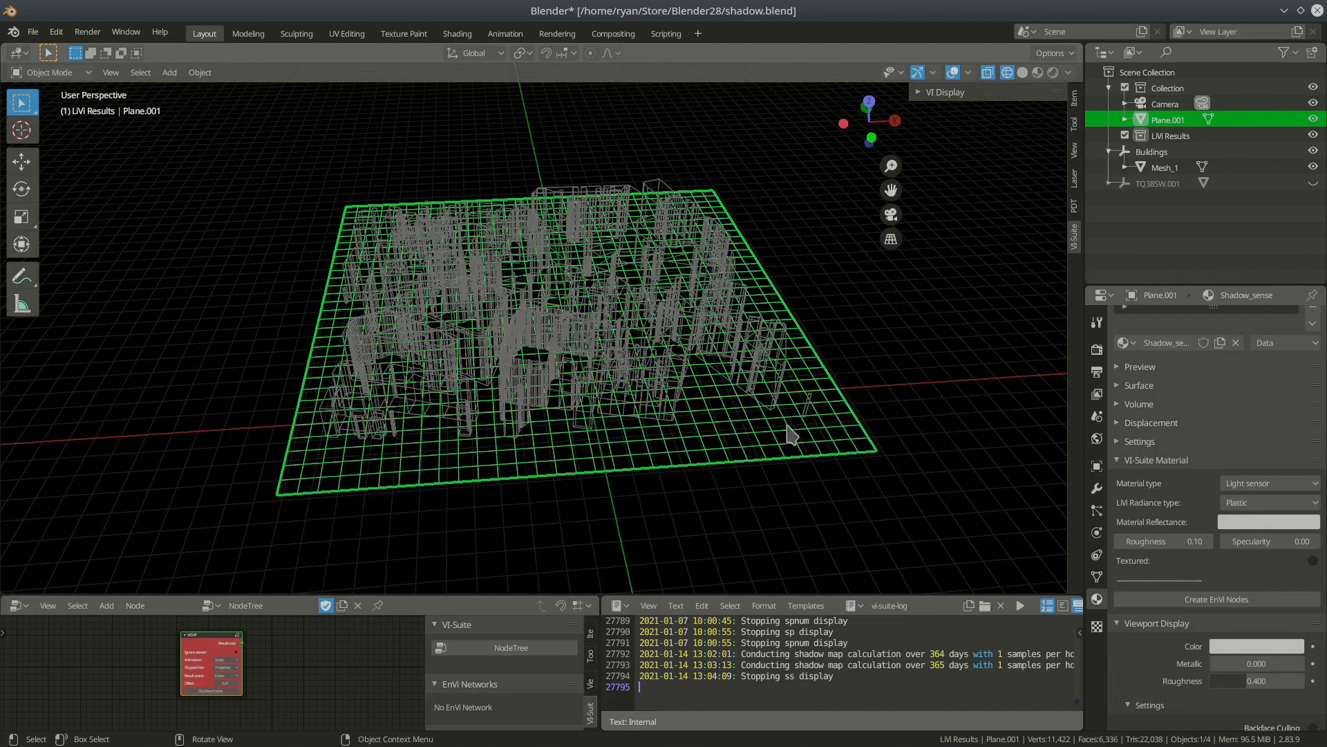
# Step: Try Vertices as the VI SVF node's result point and return it to Faces
pyautogui.scroll(6, 725, 442)
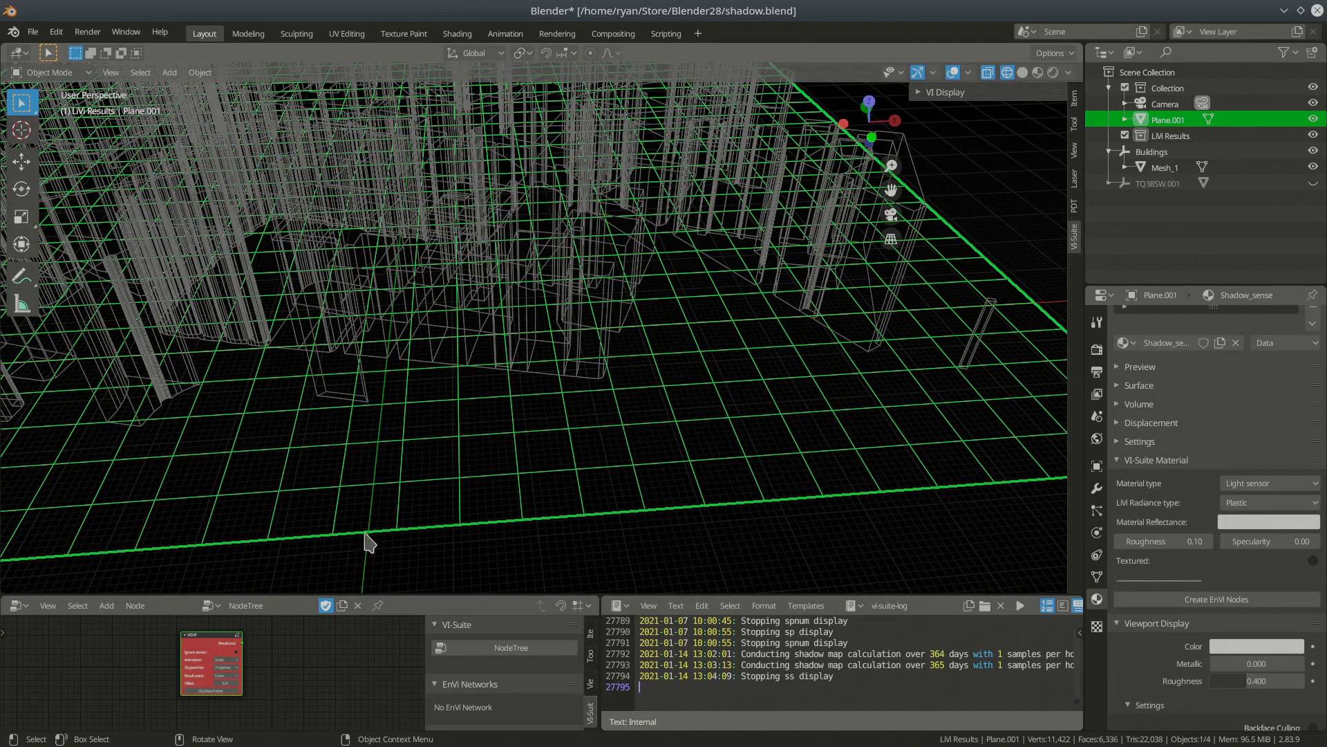
pyautogui.scroll(4, 204, 681)
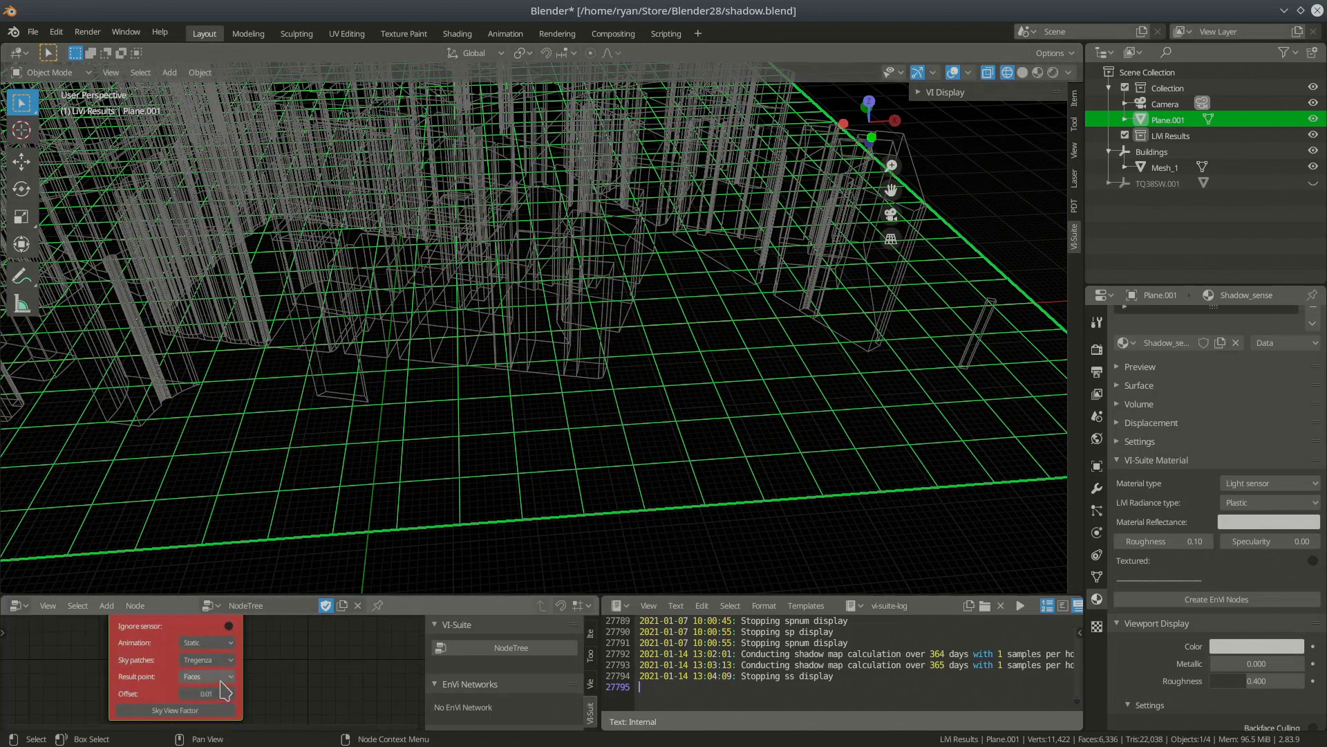
pyautogui.click(220, 678)
pyautogui.click(211, 712)
pyautogui.scroll(1, 199, 687)
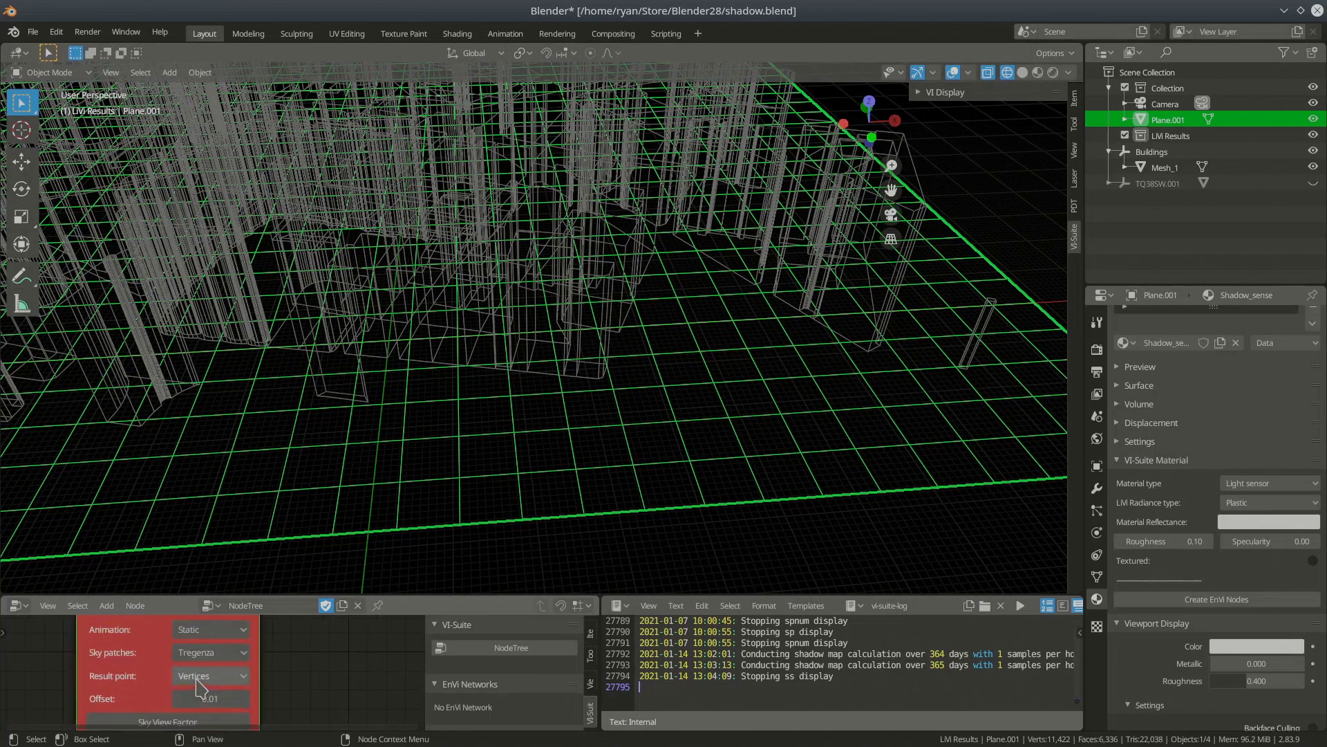
pyautogui.scroll(2, 199, 686)
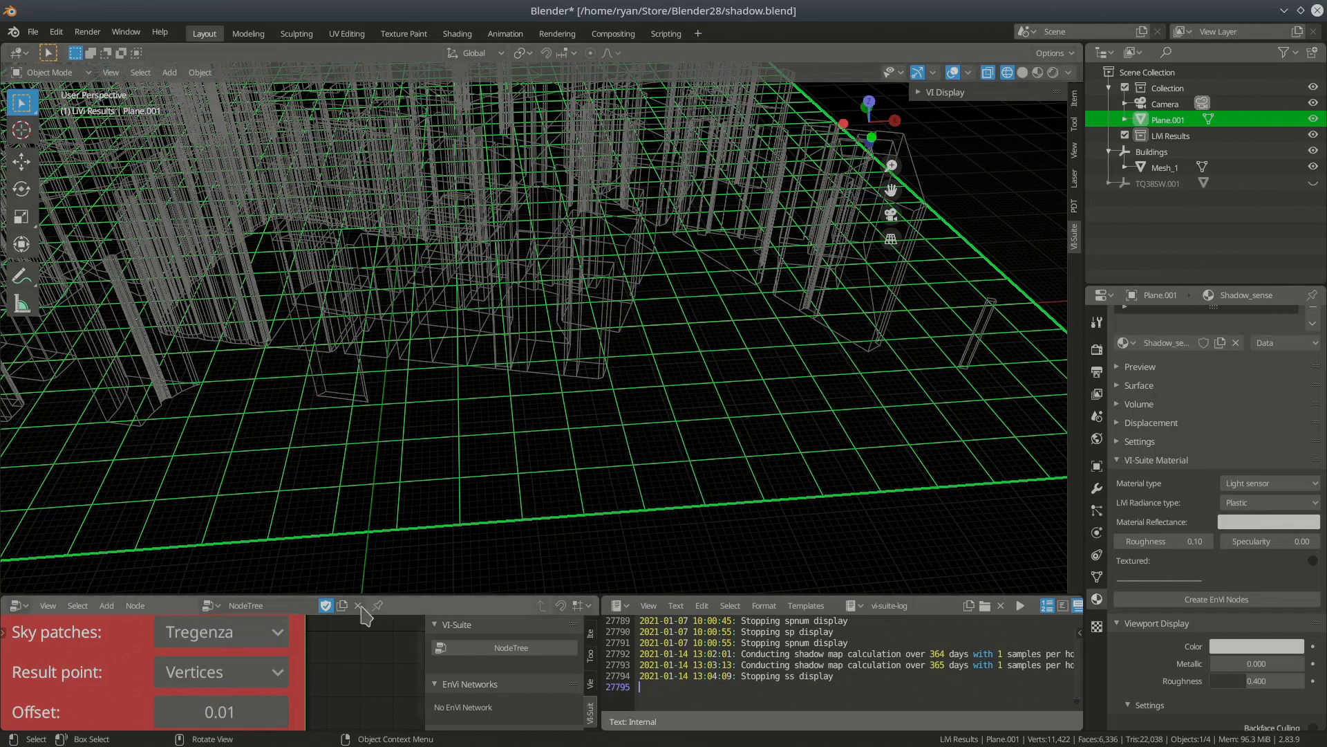
pyautogui.click(220, 672)
pyautogui.click(200, 631)
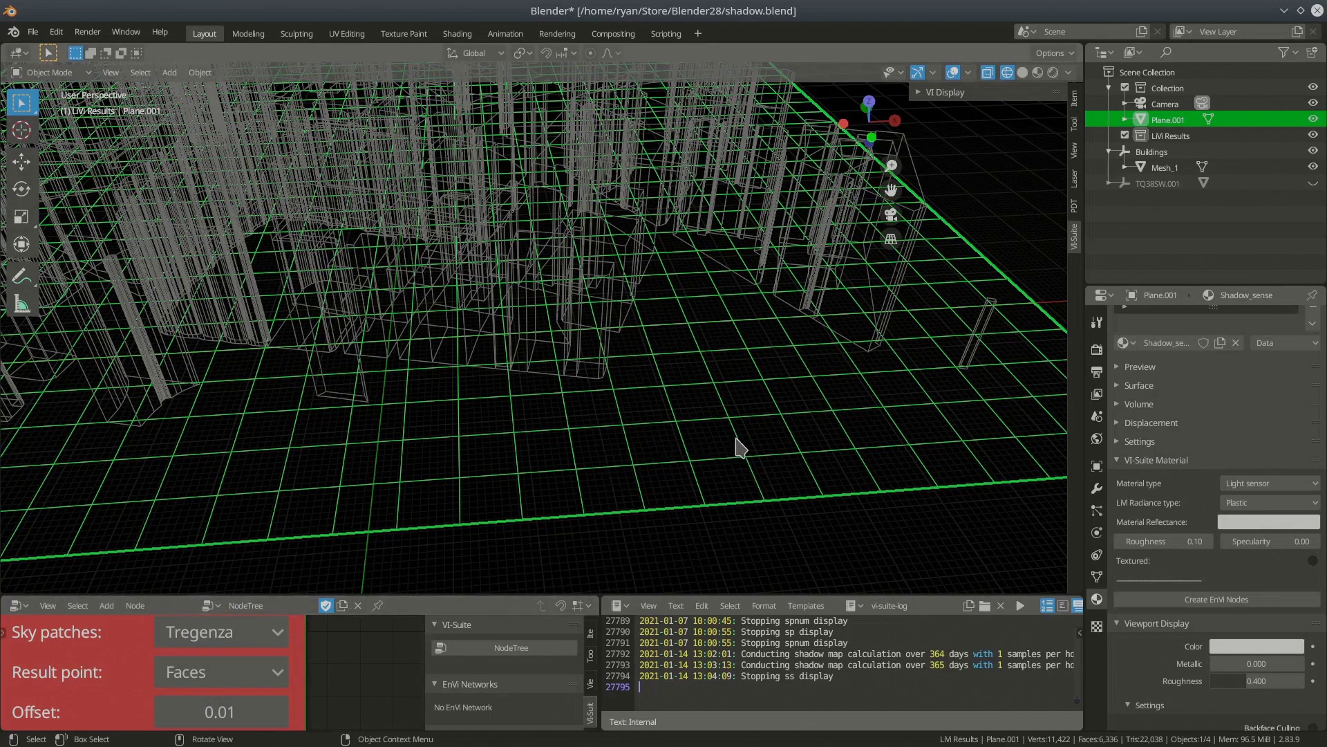
pyautogui.scroll(-6, 740, 448)
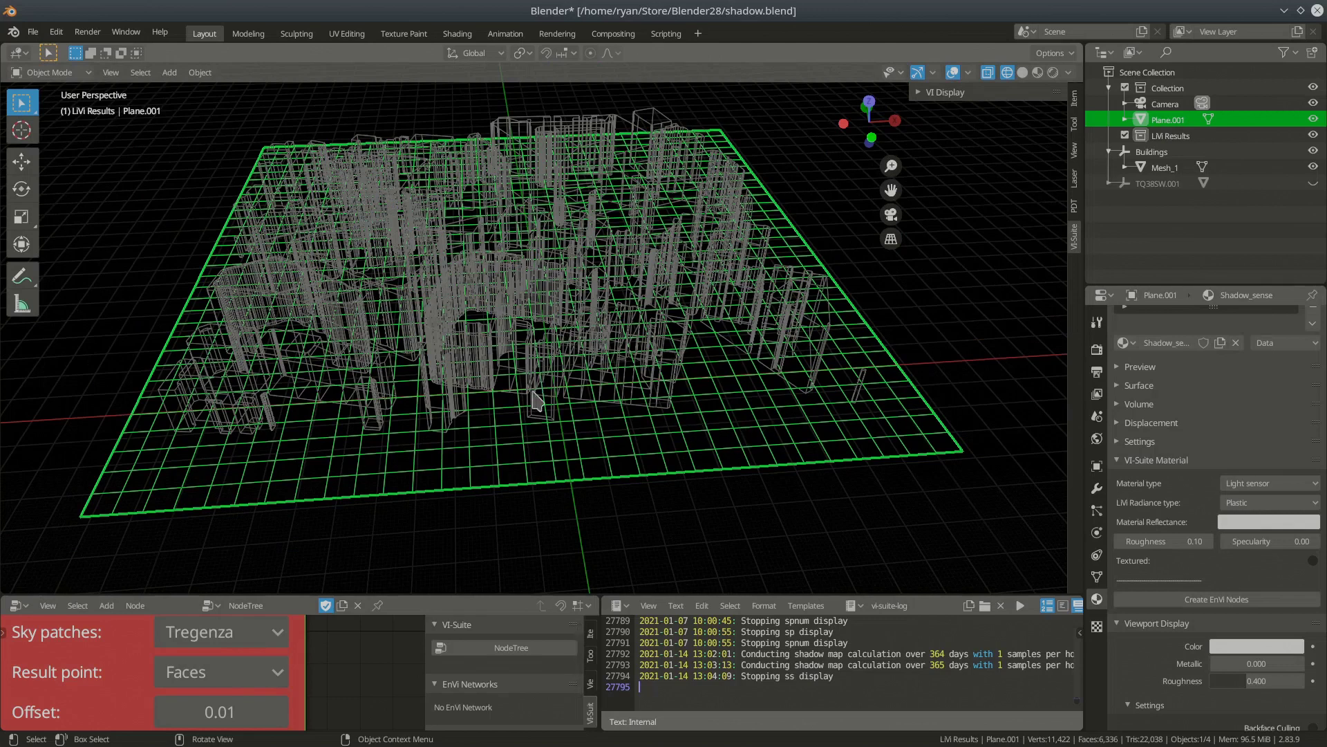
pyautogui.moveTo(506, 593); pyautogui.dragTo(522, 397)
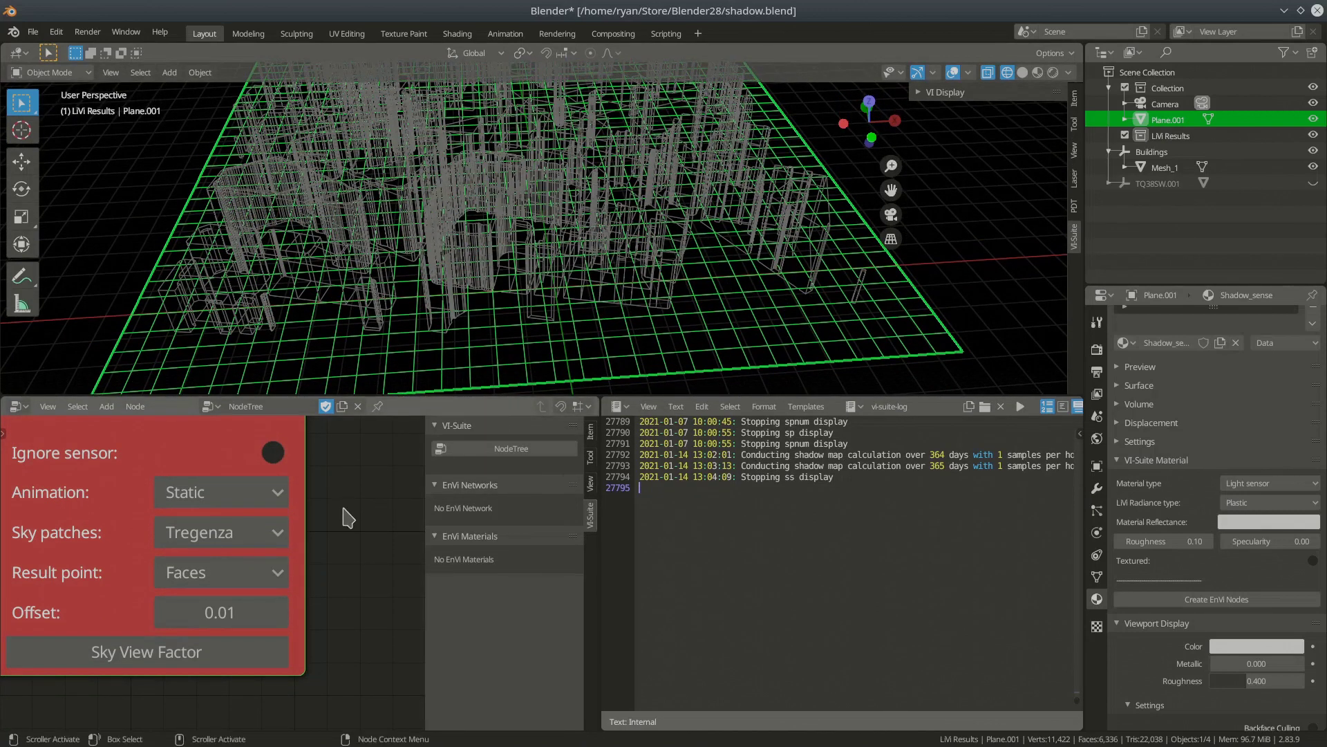
pyautogui.scroll(-1, 373, 504)
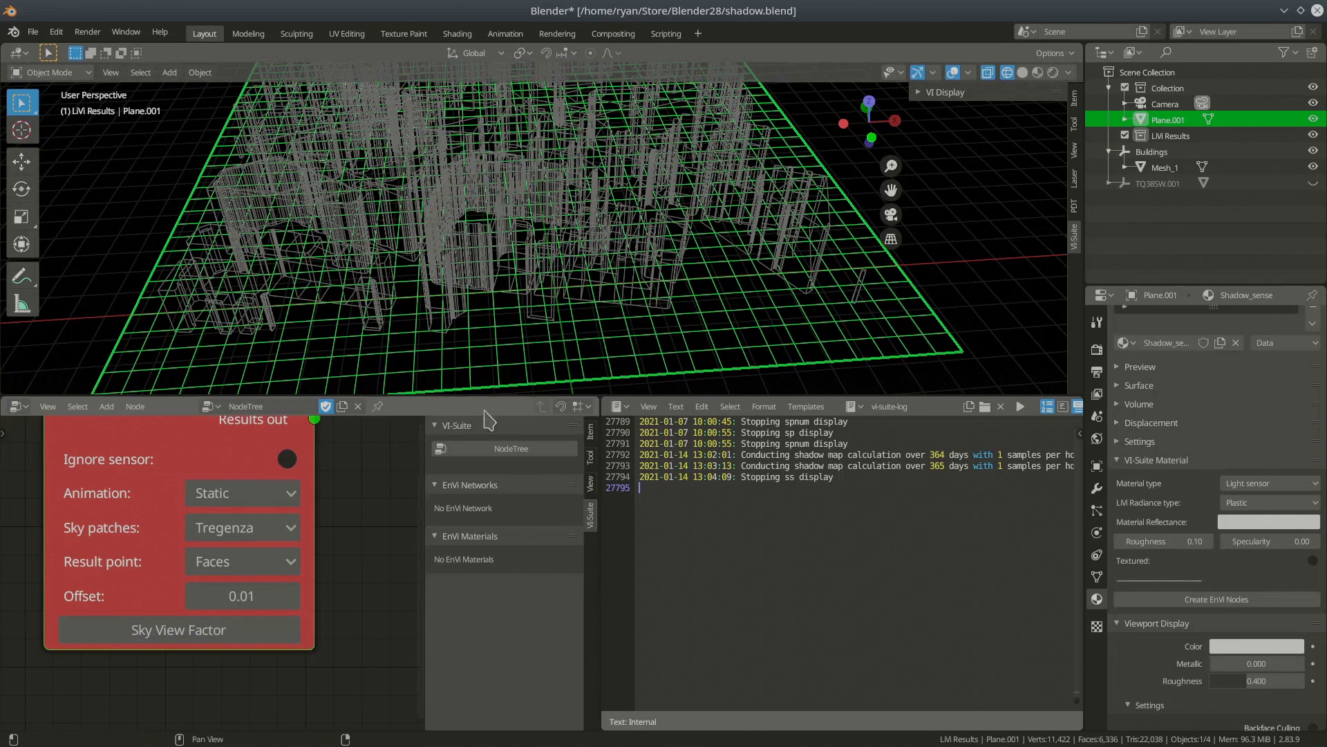
pyautogui.moveTo(478, 395); pyautogui.dragTo(478, 605)
# Step: Enter Edit Mode on the ground plane and display its face normals at a size of 2.00
pyautogui.moveTo(468, 465); pyautogui.dragTo(554, 427, button='middle')
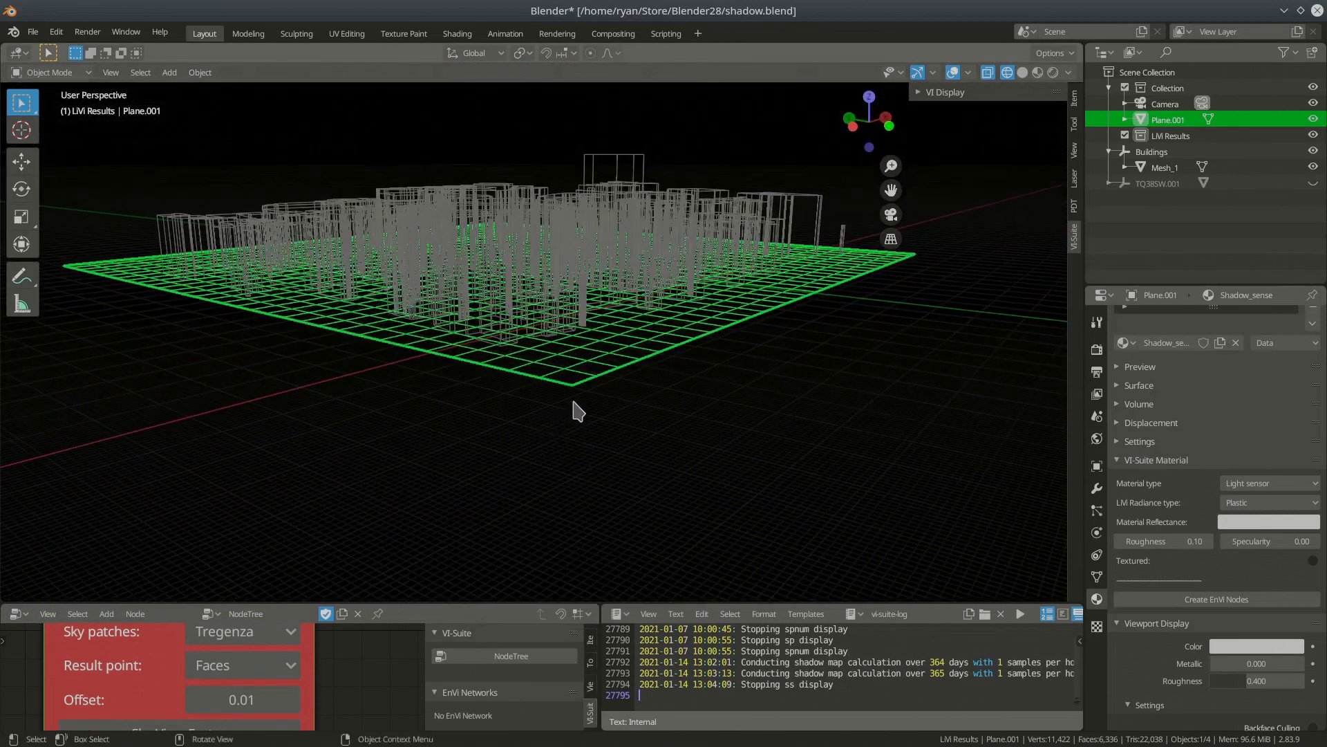
pyautogui.scroll(5, 612, 363)
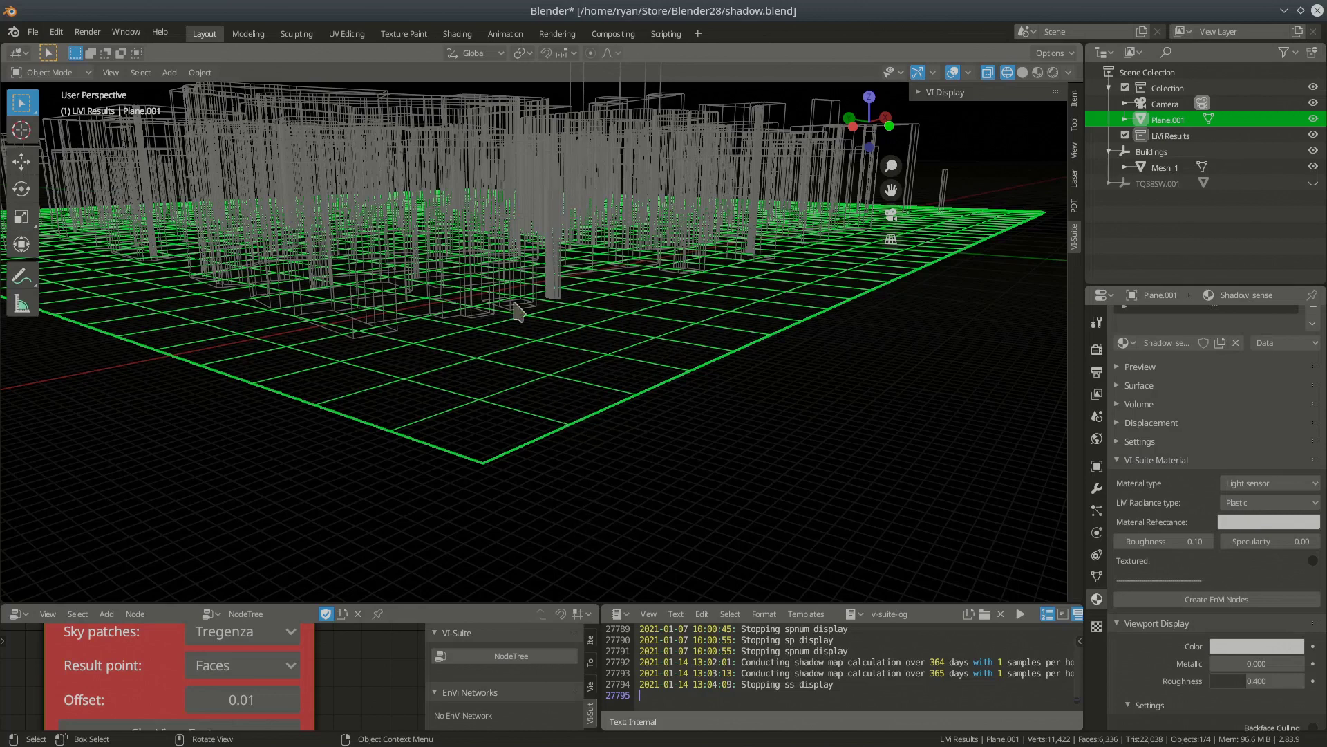
pyautogui.press('Tab')
pyautogui.moveTo(632, 410); pyautogui.dragTo(697, 380, button='middle')
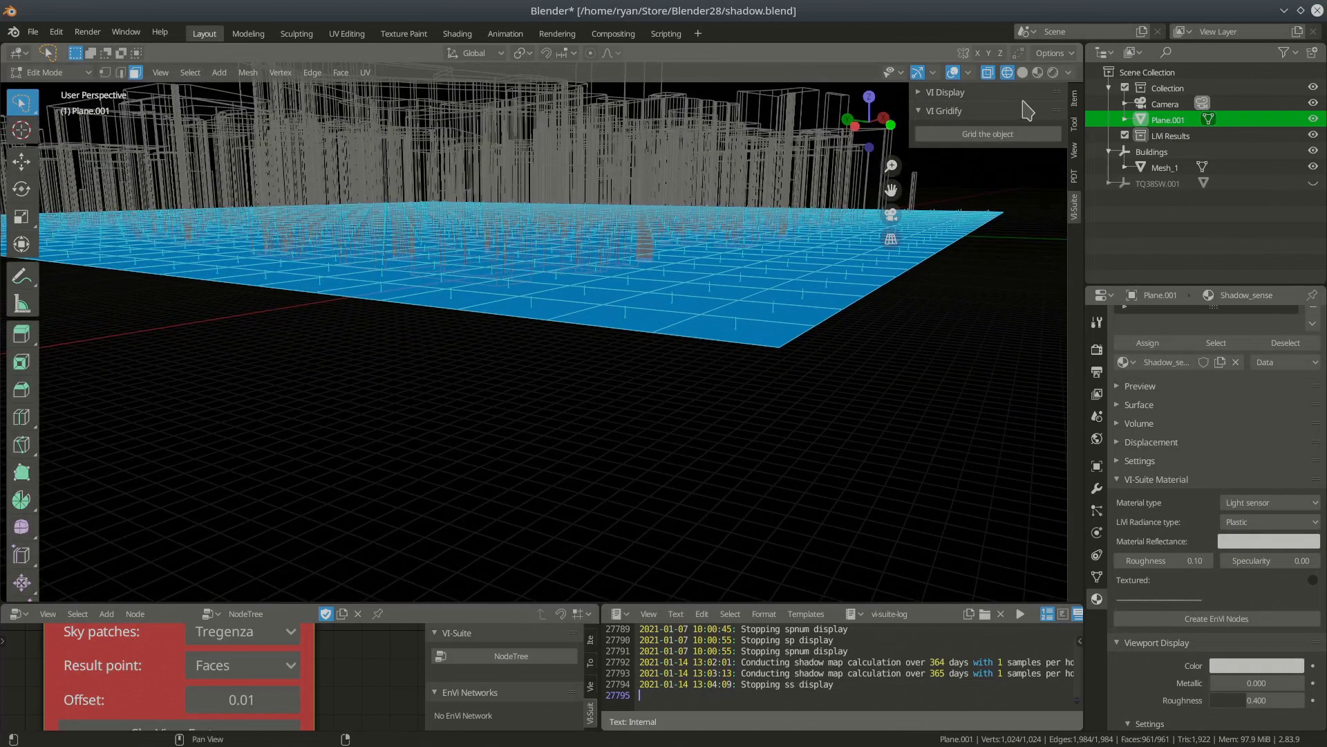
pyautogui.click(970, 72)
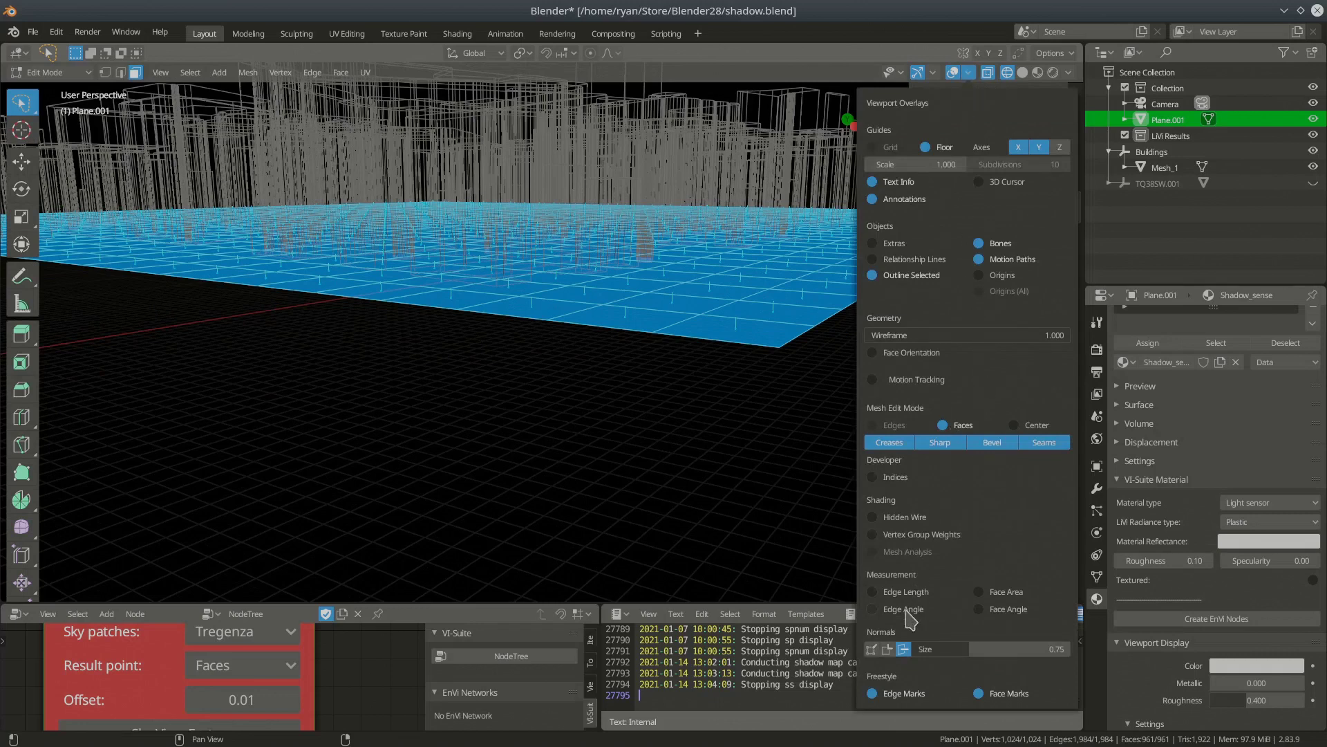
pyautogui.click(904, 650)
pyautogui.click(904, 650)
pyautogui.click(904, 650)
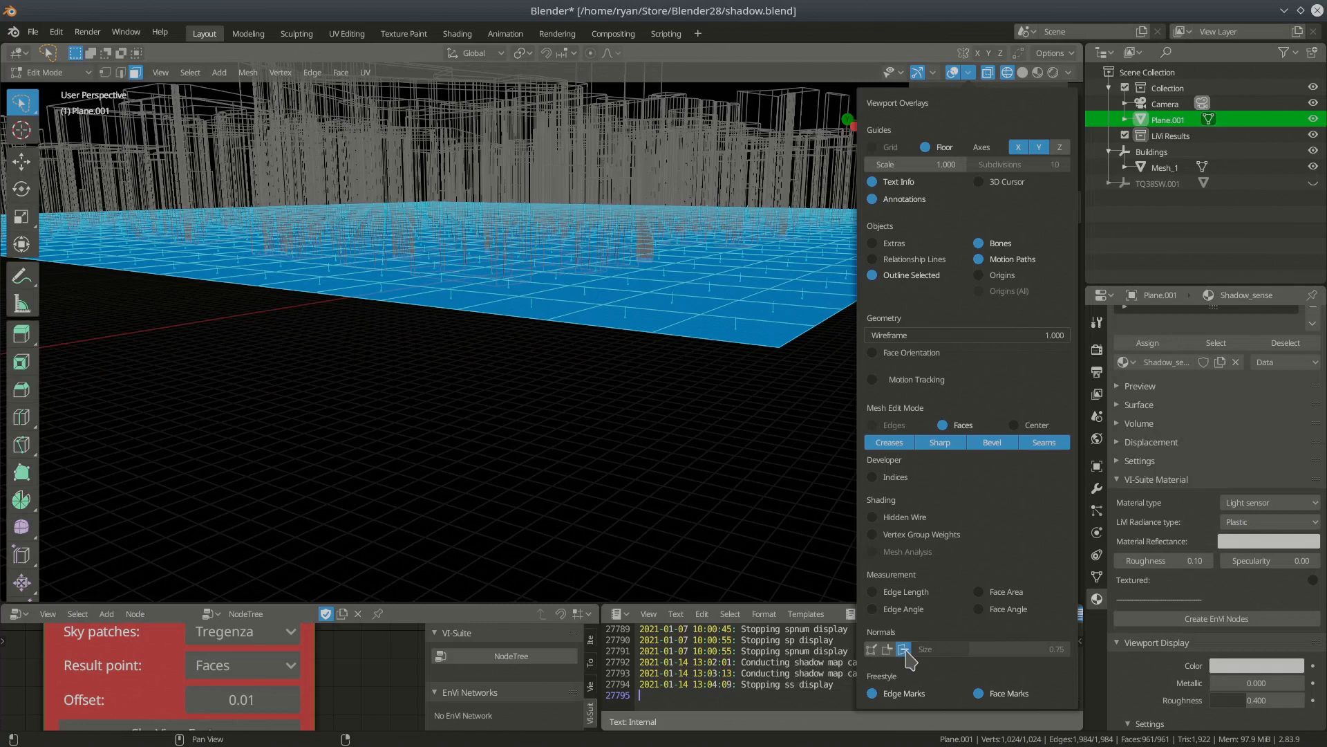
pyautogui.click(904, 650)
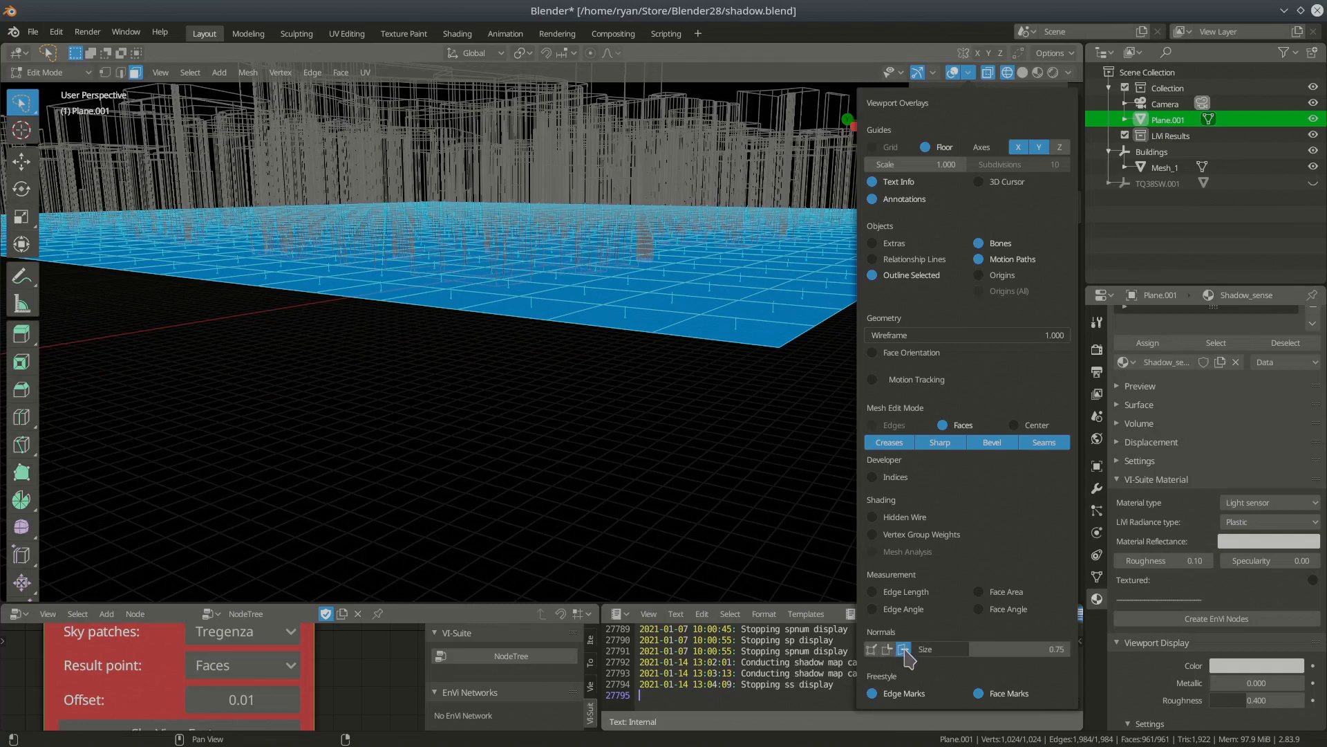
pyautogui.moveTo(1021, 661); pyautogui.dragTo(1065, 660)
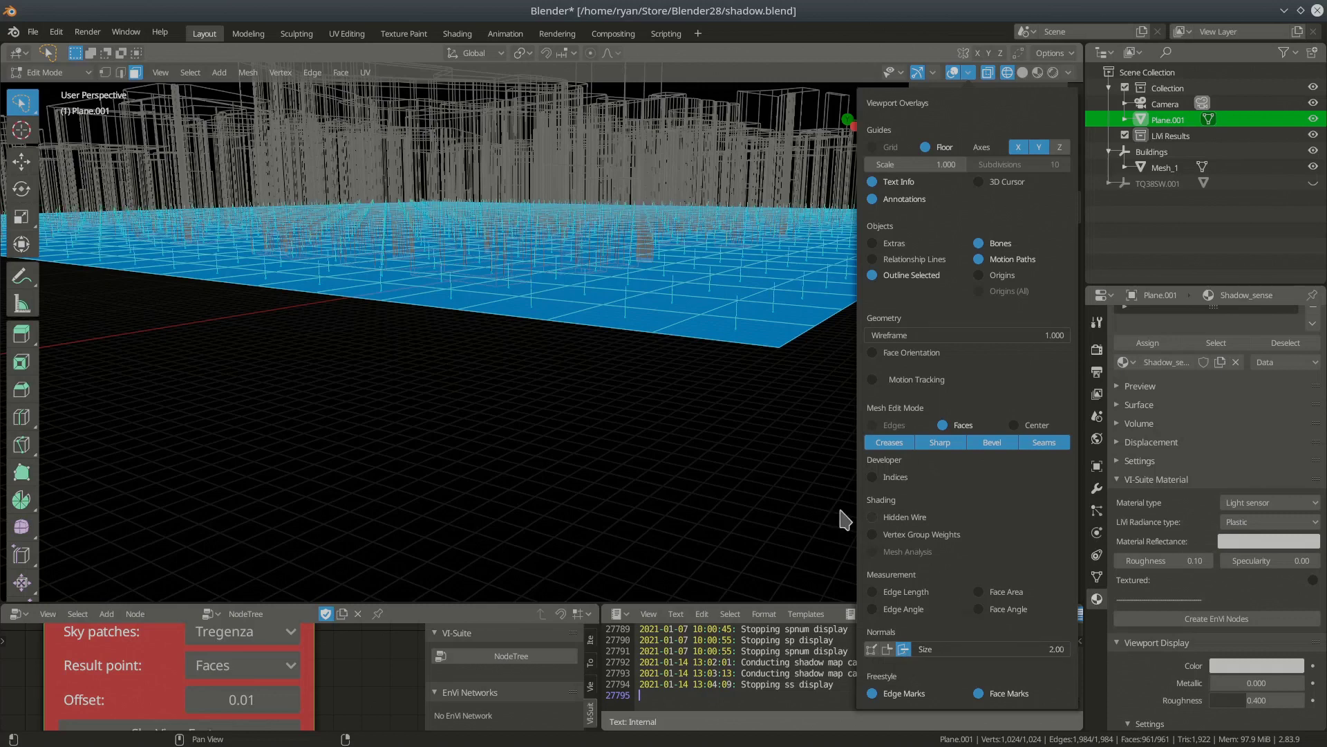
pyautogui.moveTo(617, 406); pyautogui.dragTo(651, 441, button='middle')
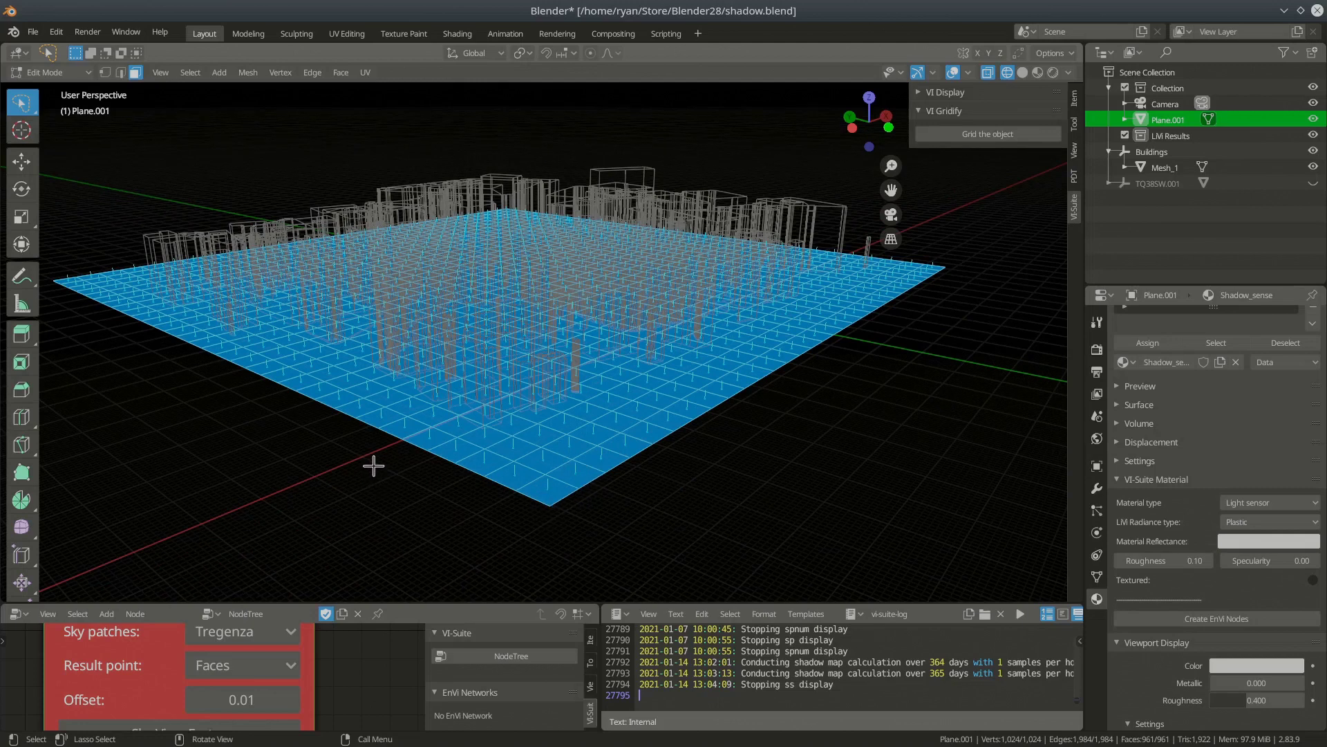
# Step: Review the Normals operations and the direction of the ground plane's face normals, and return to Object Mode
pyautogui.hotkey('alt', 'n')
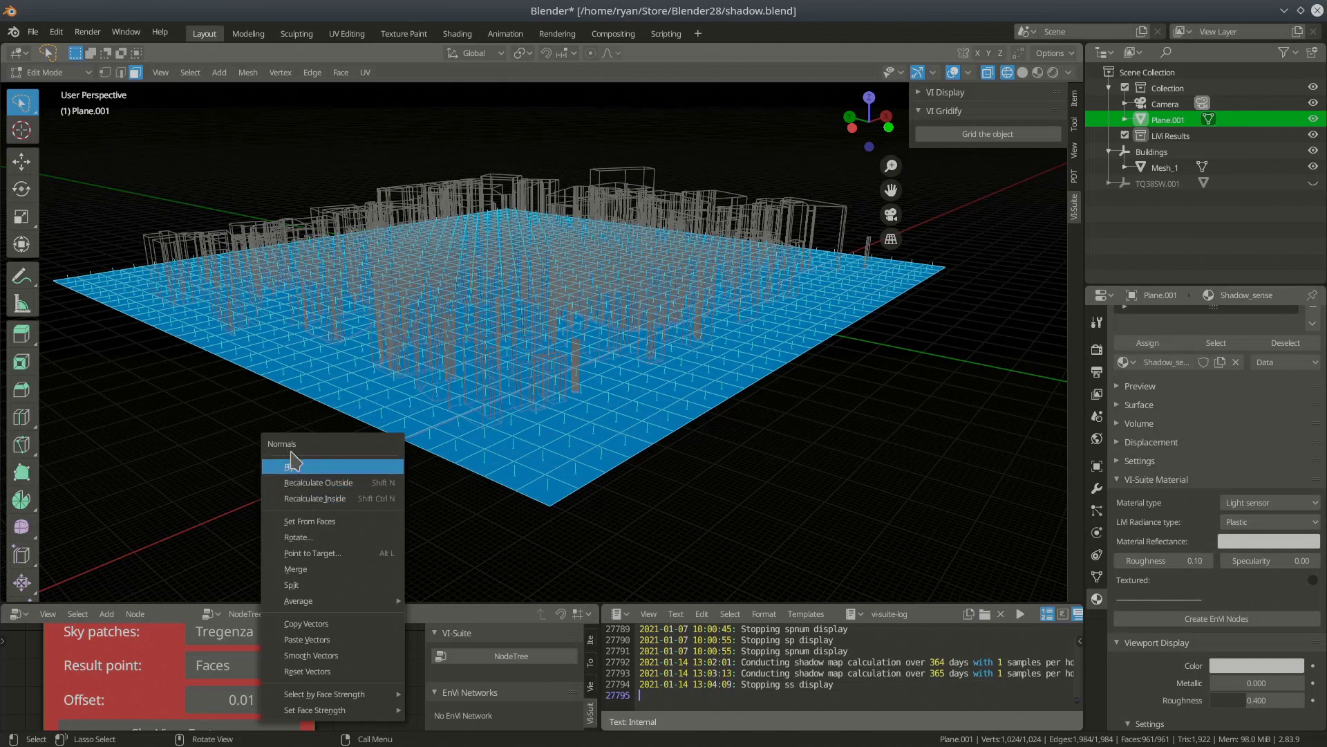
pyautogui.moveTo(599, 496); pyautogui.dragTo(596, 474, button='middle')
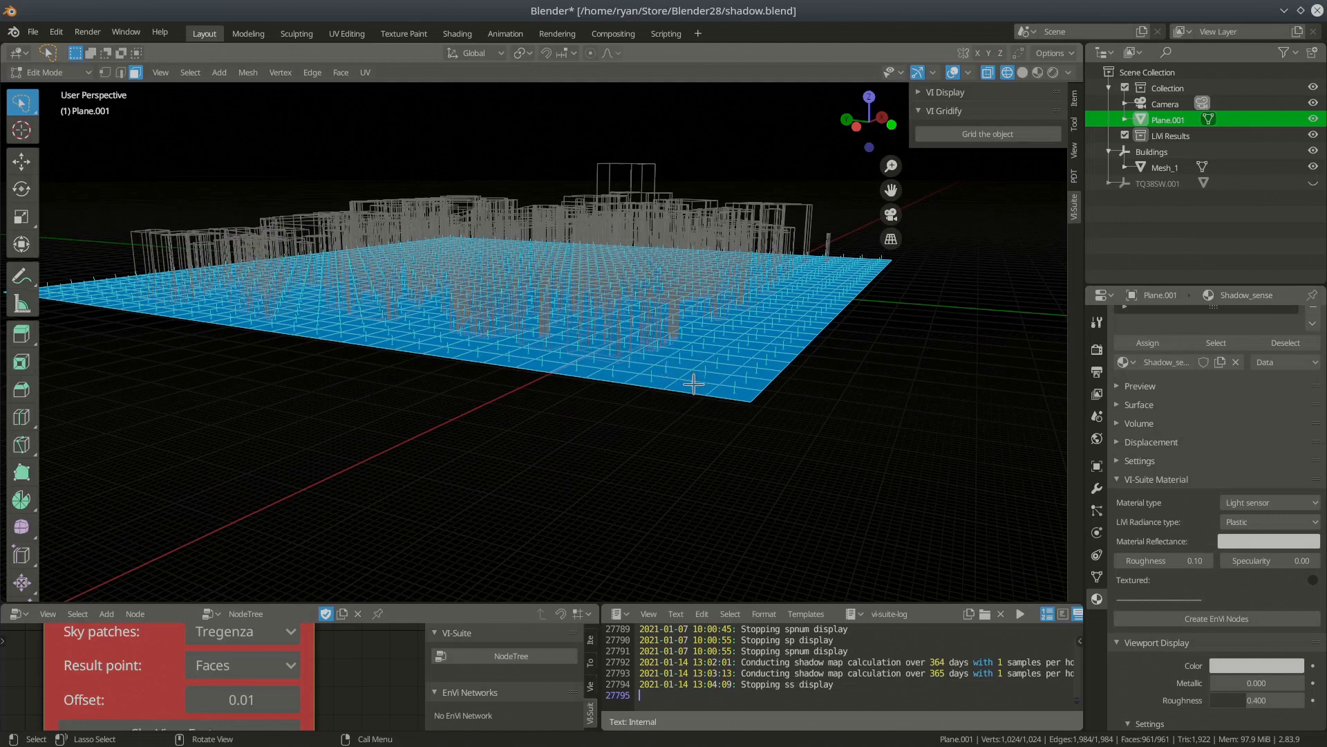
pyautogui.moveTo(693, 371); pyautogui.dragTo(634, 386, button='middle')
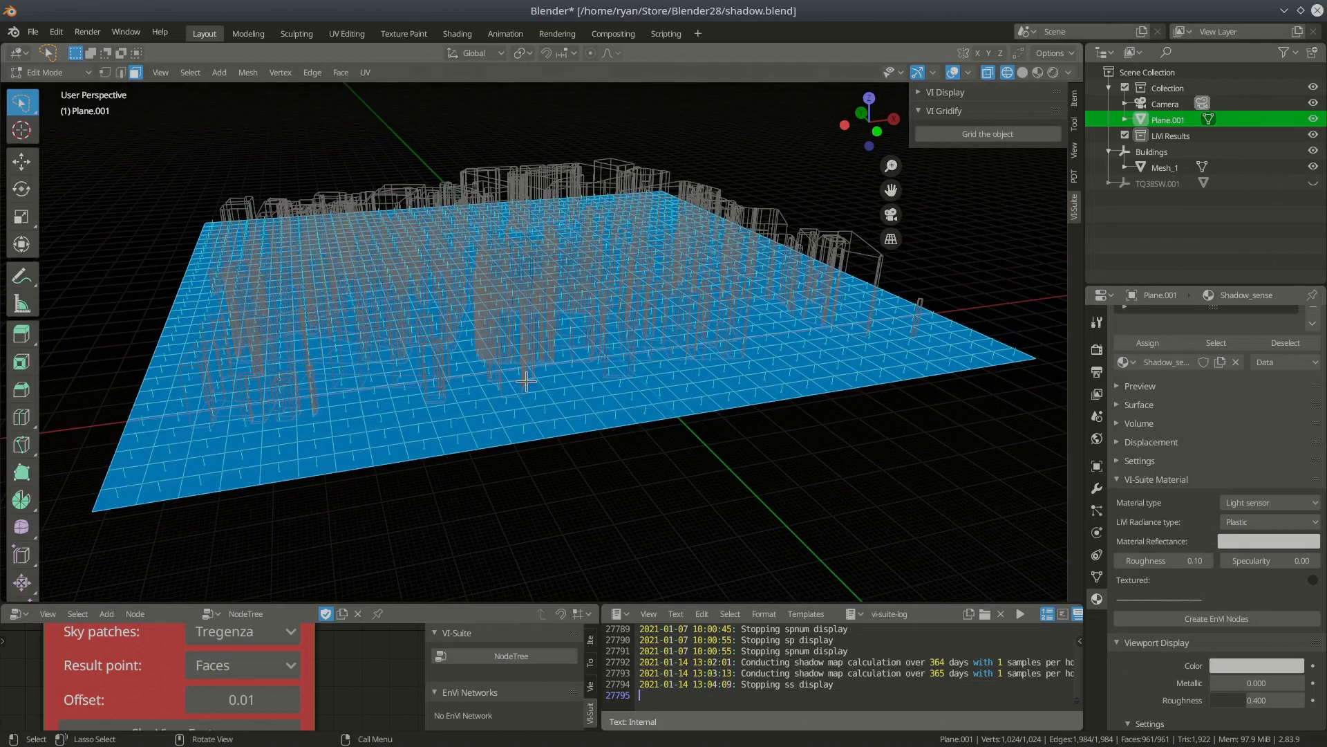
pyautogui.press('Tab')
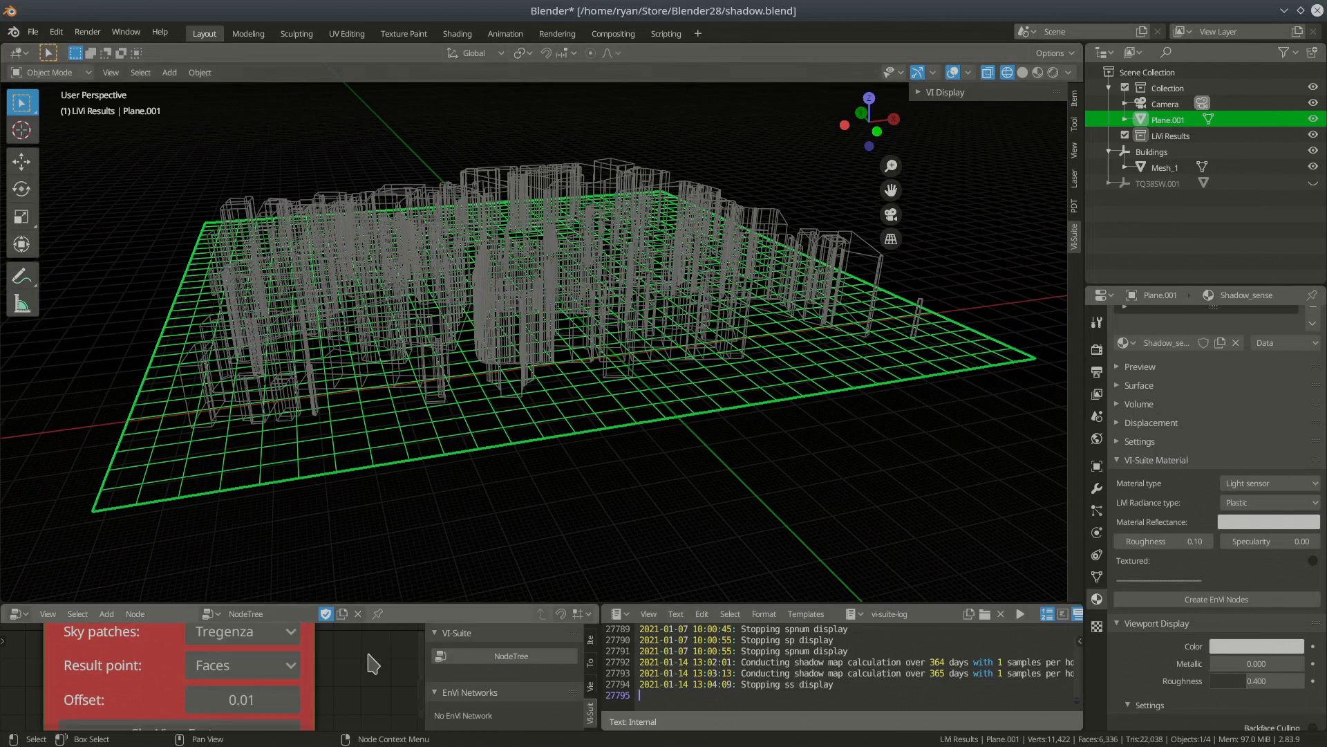
# Step: Centre the VI SVF node in a maximized node editor and review its Ignore sensor and Animation options, keeping Static
pyautogui.hotkey('ctrl', 'space')
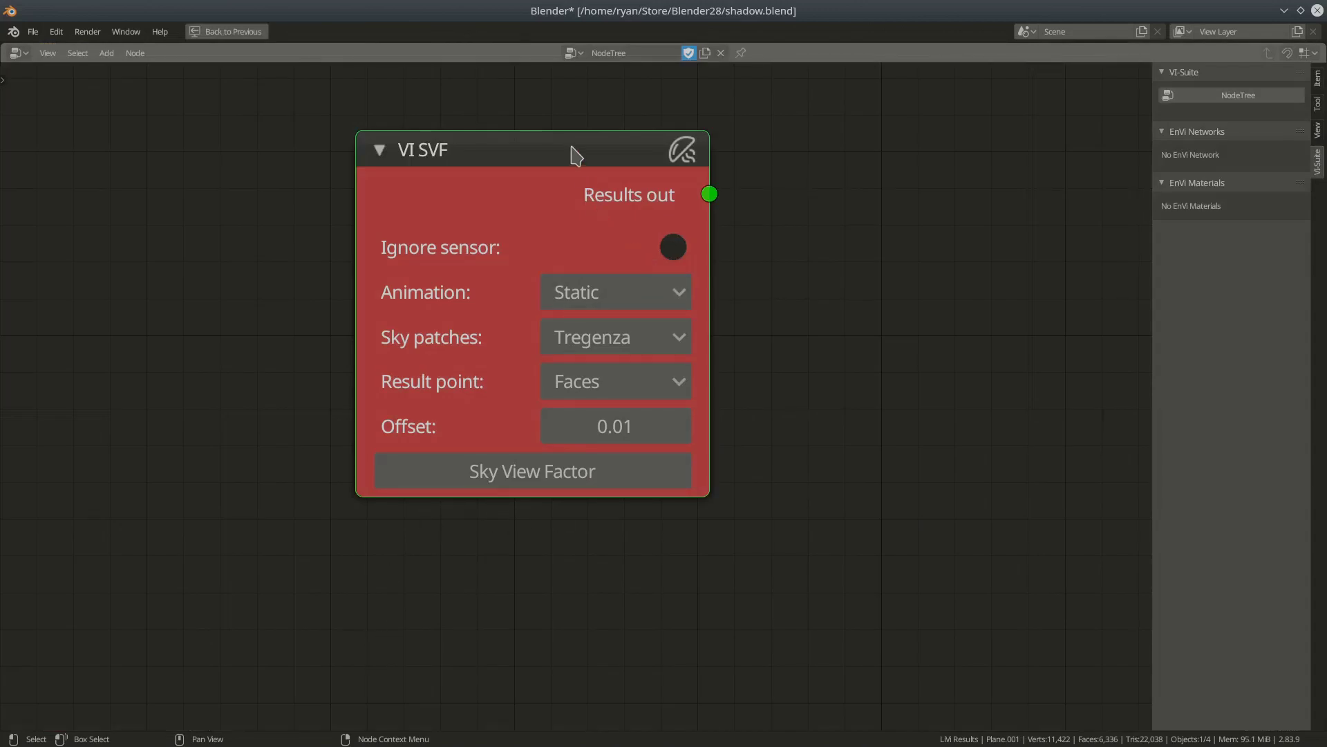
pyautogui.moveTo(568, 147); pyautogui.dragTo(601, 200)
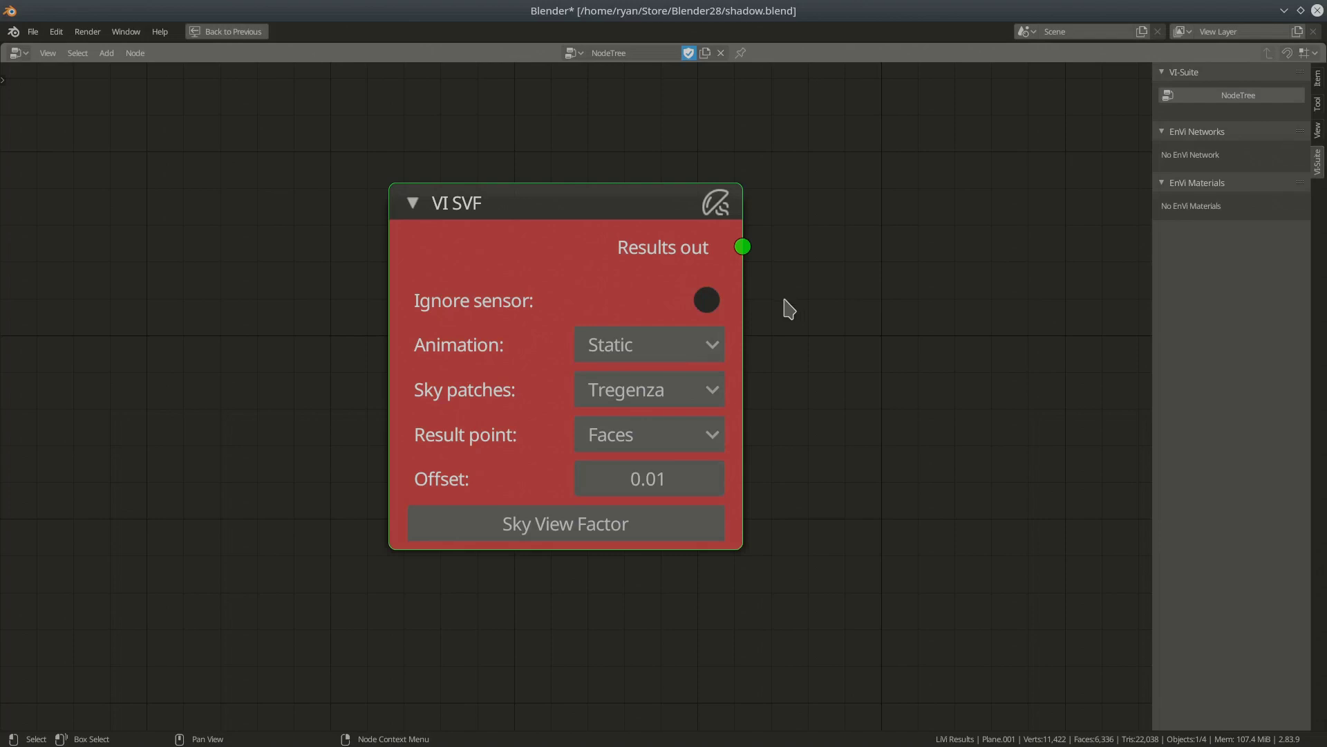
pyautogui.click(711, 303)
pyautogui.click(708, 302)
pyautogui.click(650, 353)
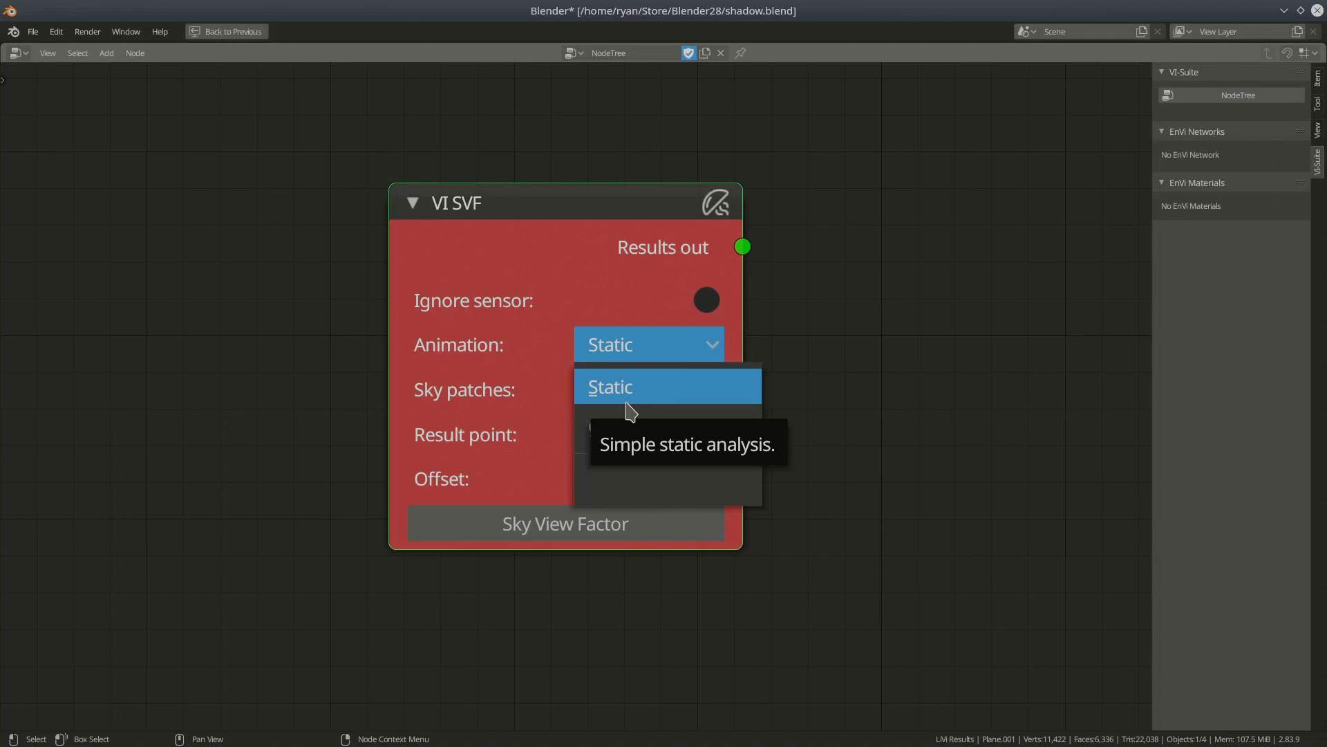
pyautogui.click(615, 351)
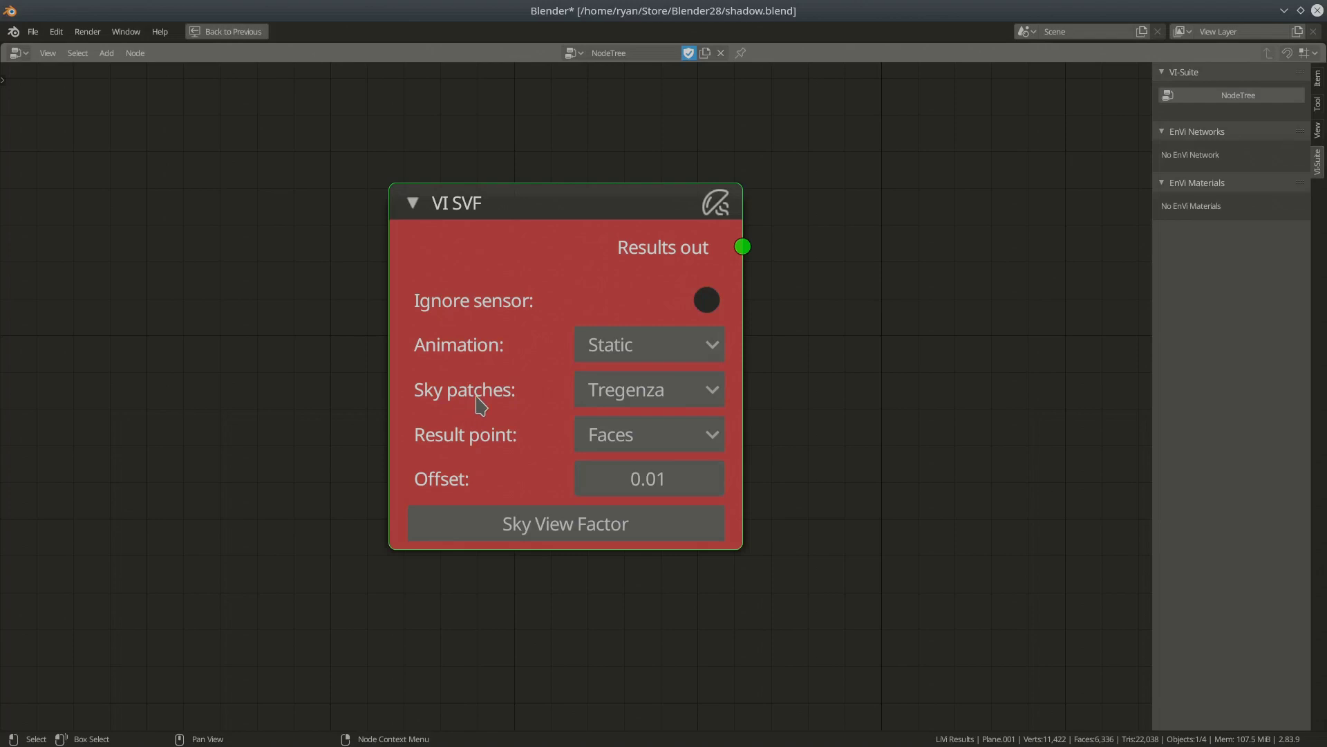
# Step: Review the VI SVF node's Sky patches and Result point options, keeping Tregenza and Faces
pyautogui.click(629, 394)
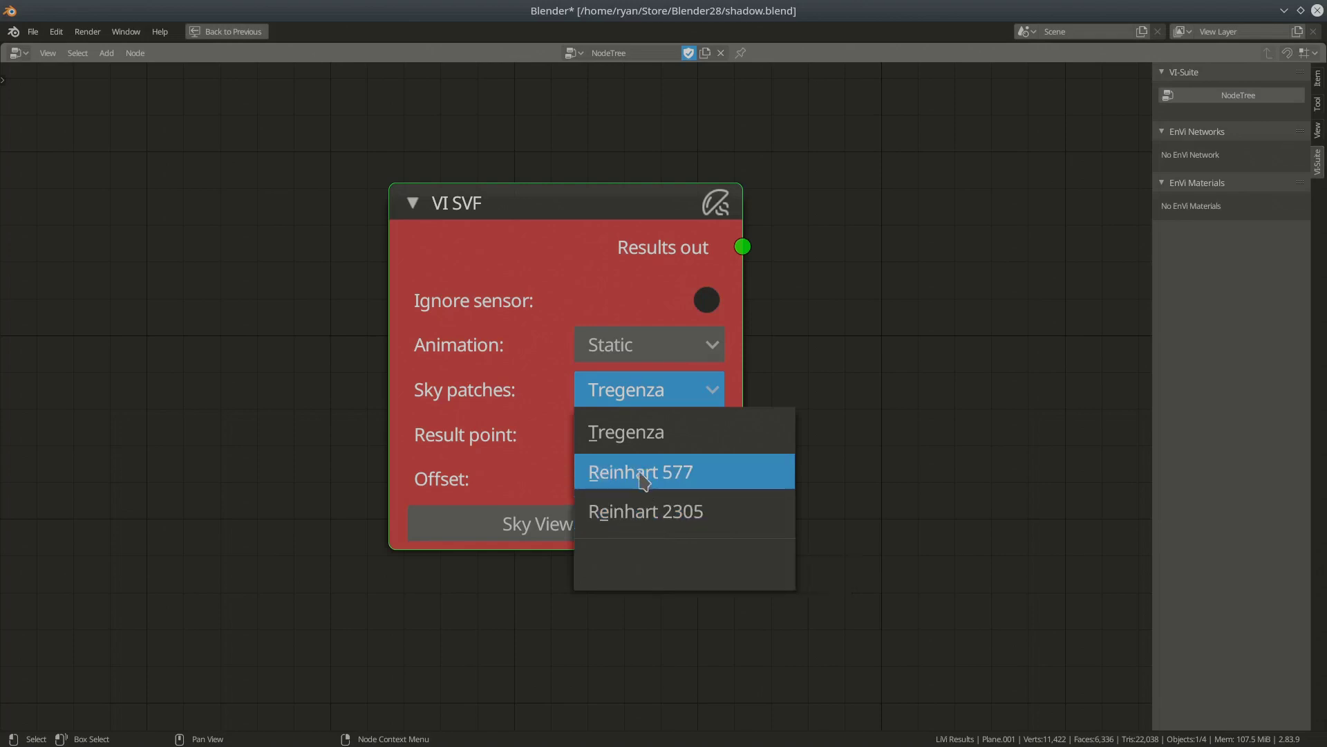
pyautogui.click(641, 448)
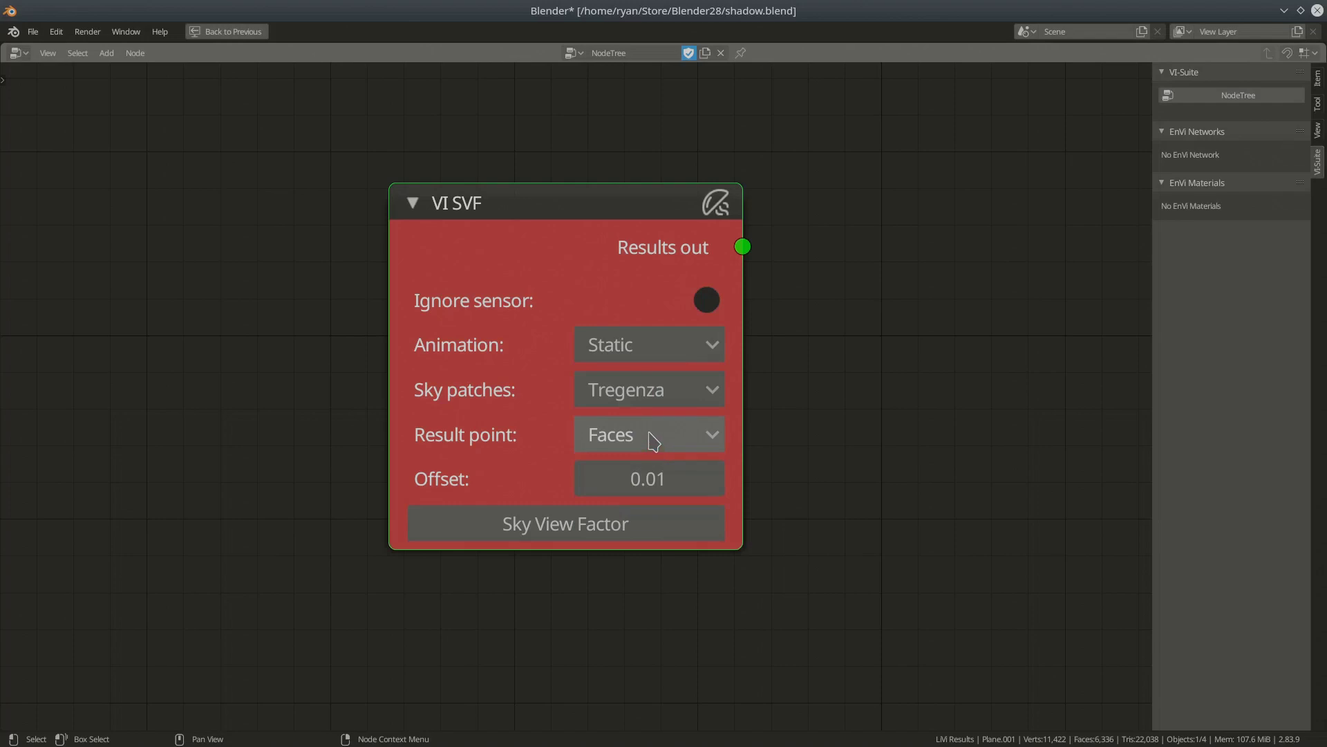
pyautogui.click(652, 438)
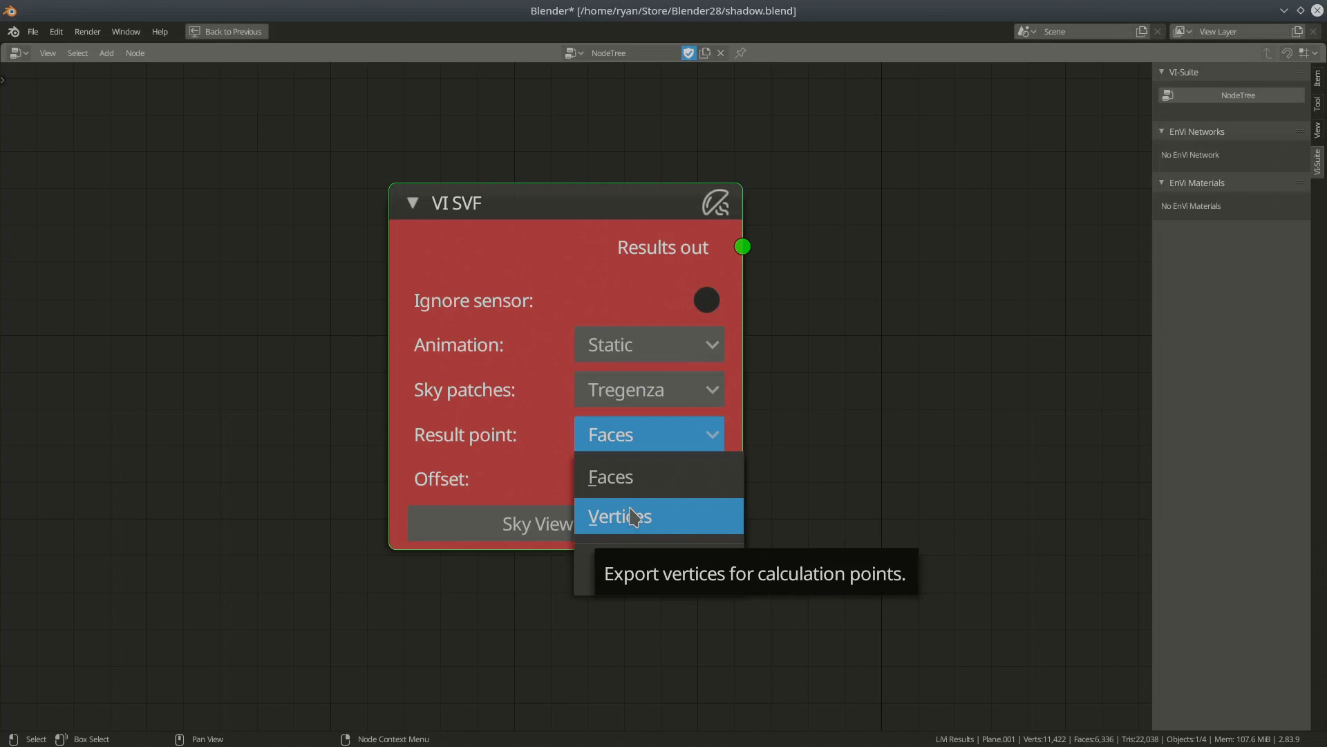
pyautogui.click(608, 476)
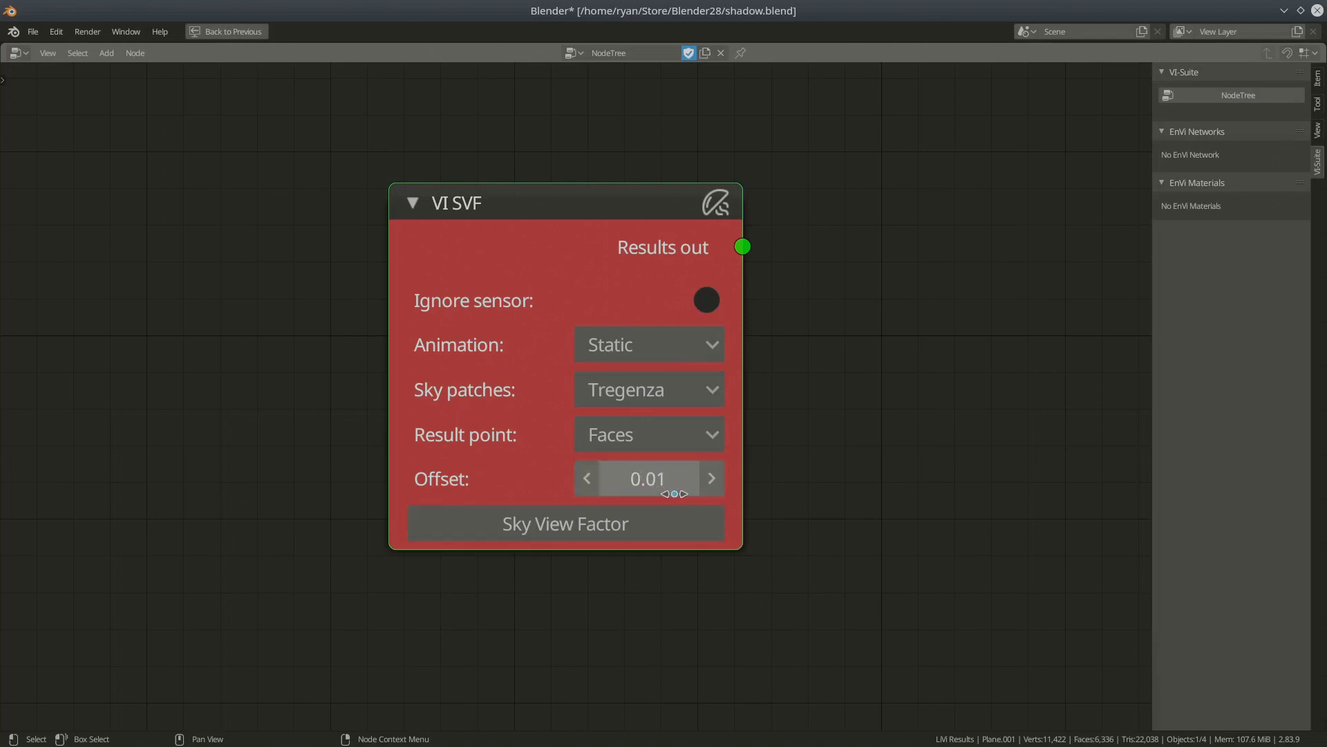
# Step: Run the Sky View Factor calculation from the VI SVF node and return to the full workspace layout
pyautogui.scroll(-2, 802, 483)
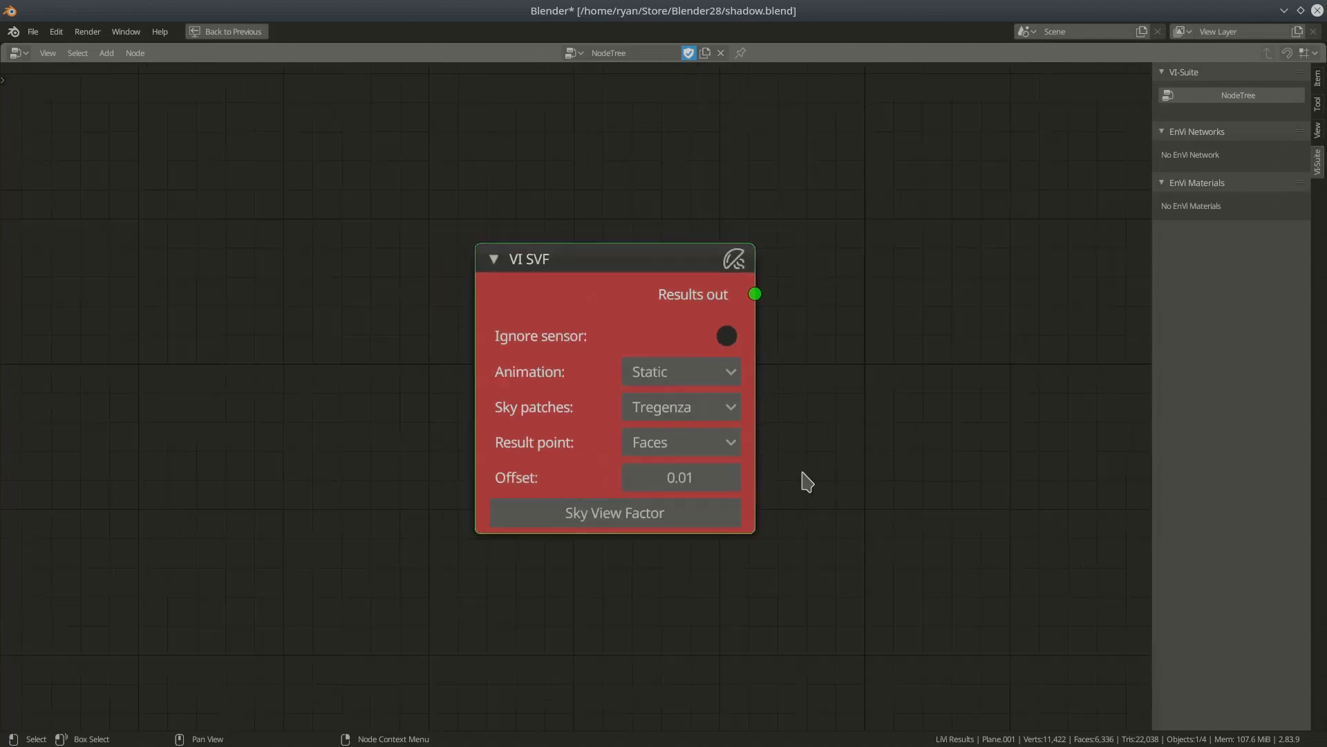
pyautogui.moveTo(790, 453); pyautogui.dragTo(721, 463, button='middle')
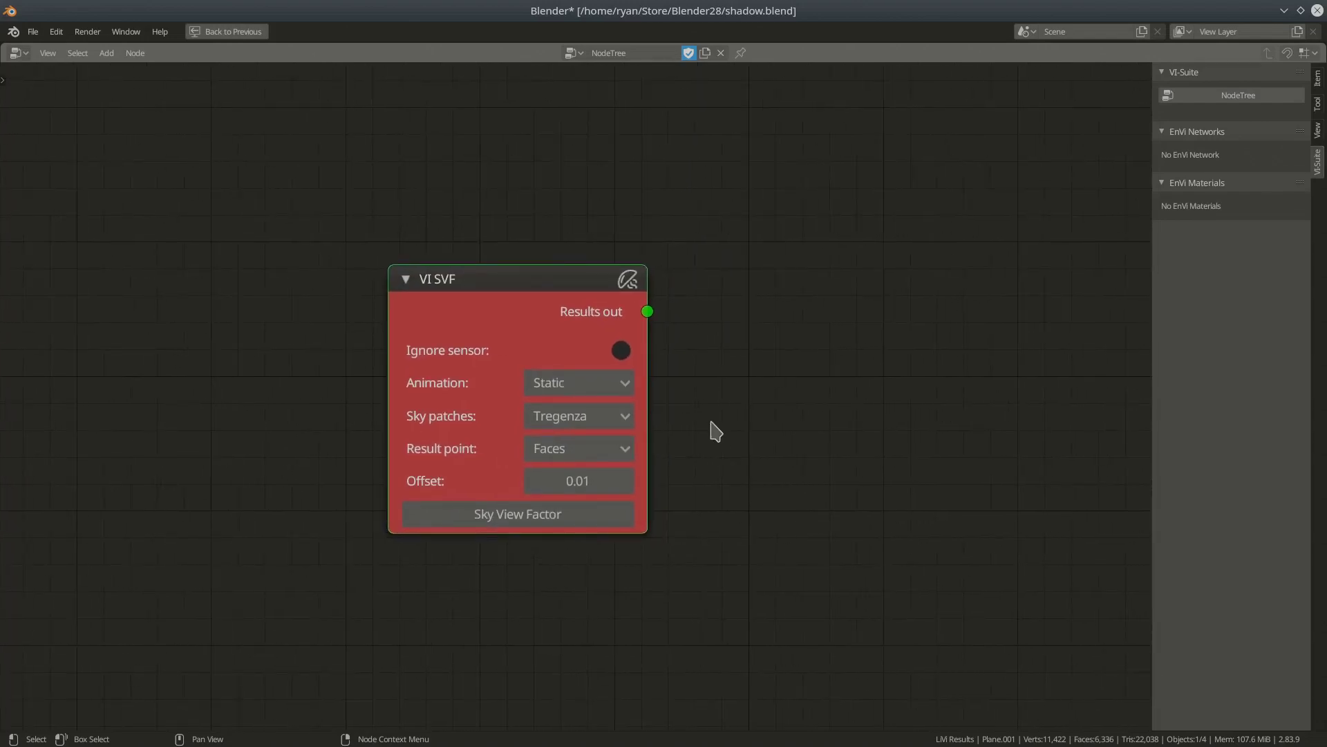
pyautogui.click(599, 520)
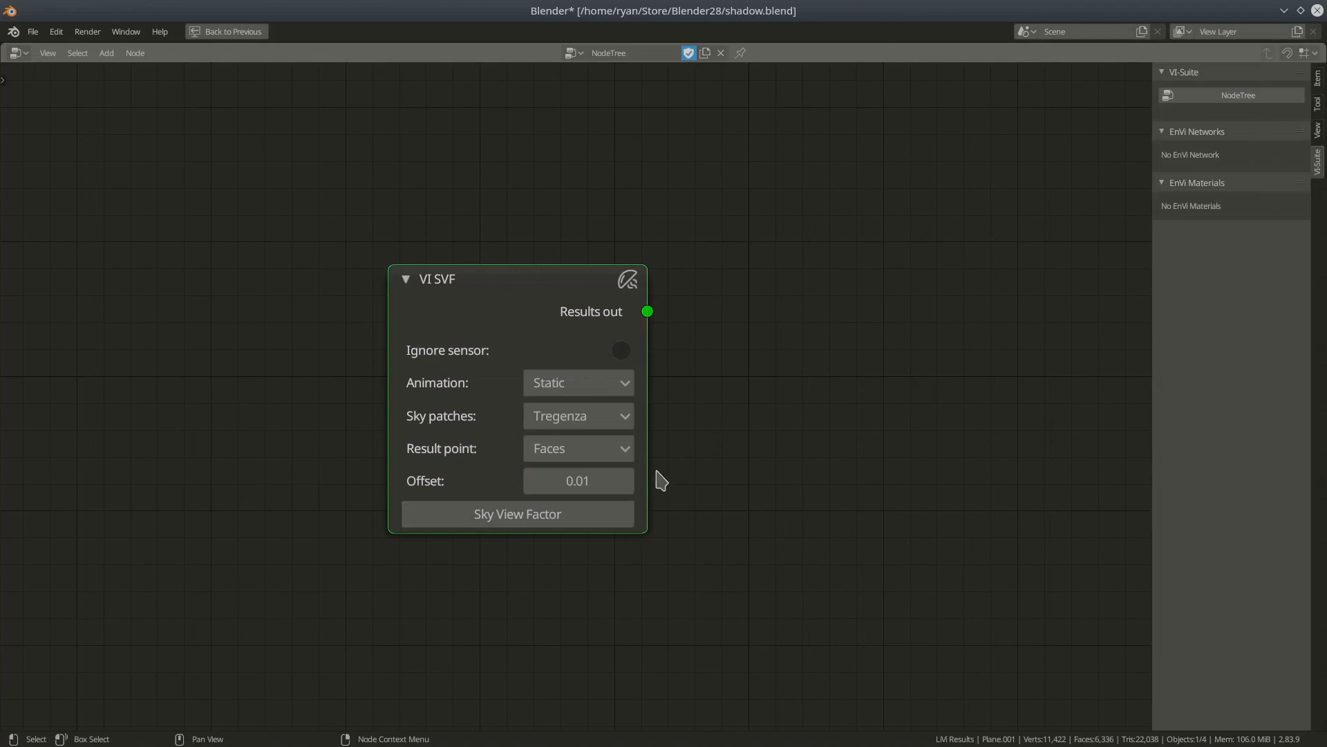
pyautogui.scroll(-1, 723, 435)
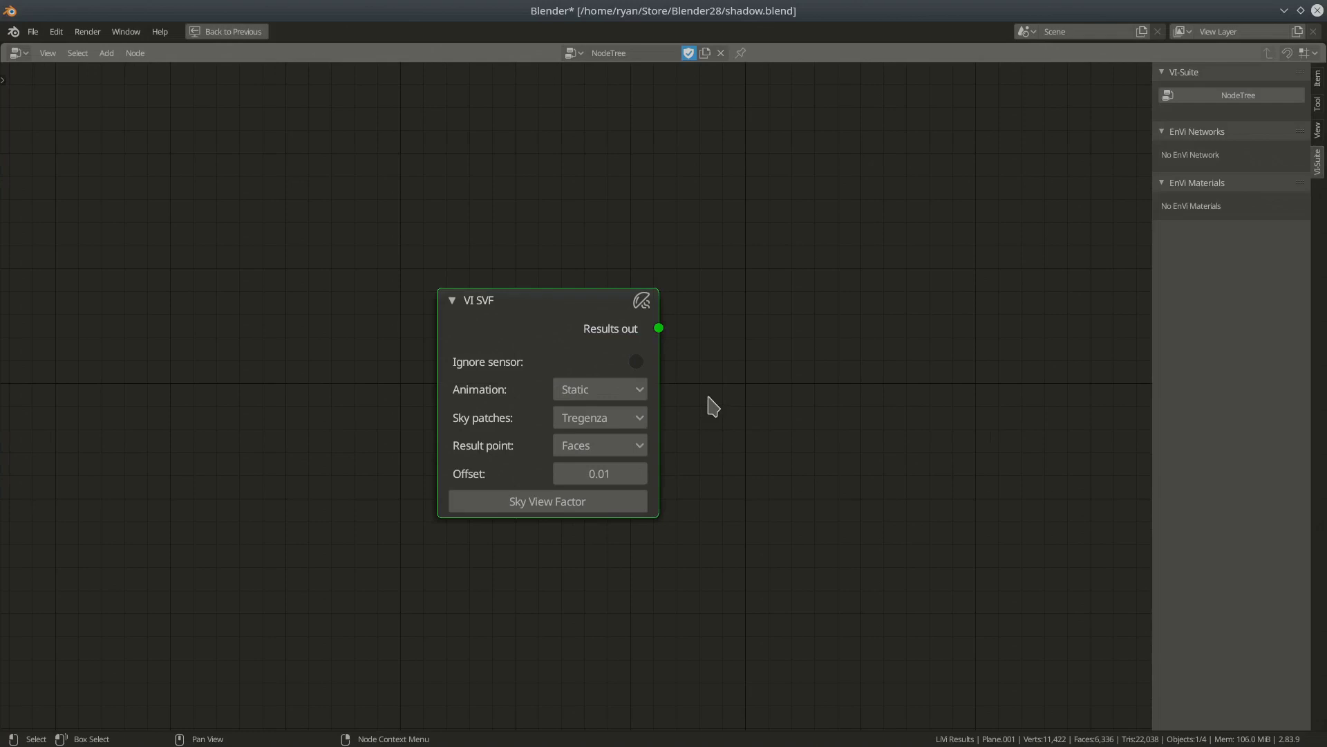
pyautogui.hotkey('ctrl', 'space')
# Step: Switch the viewport to solid shading, turn off VI 3D display and display the sky view results on the ground plane
pyautogui.moveTo(687, 390); pyautogui.dragTo(710, 290, button='middle')
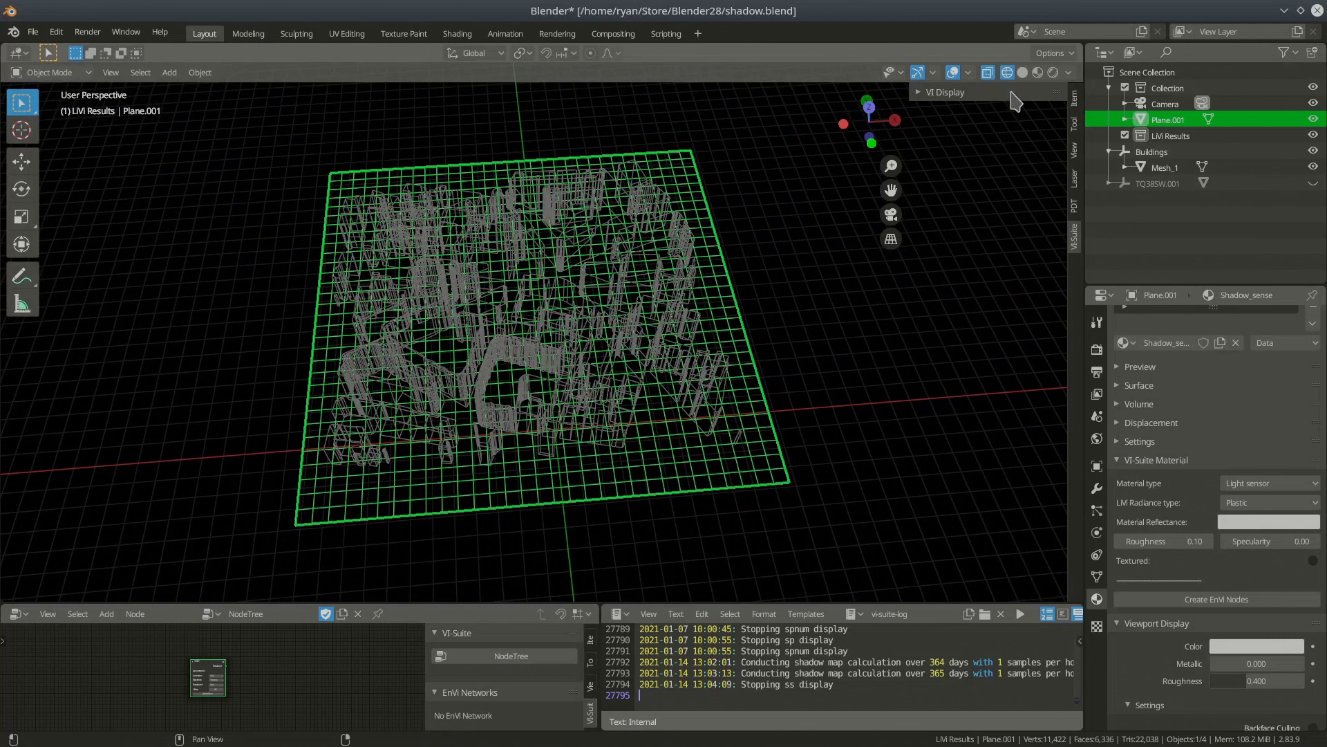
pyautogui.click(1023, 72)
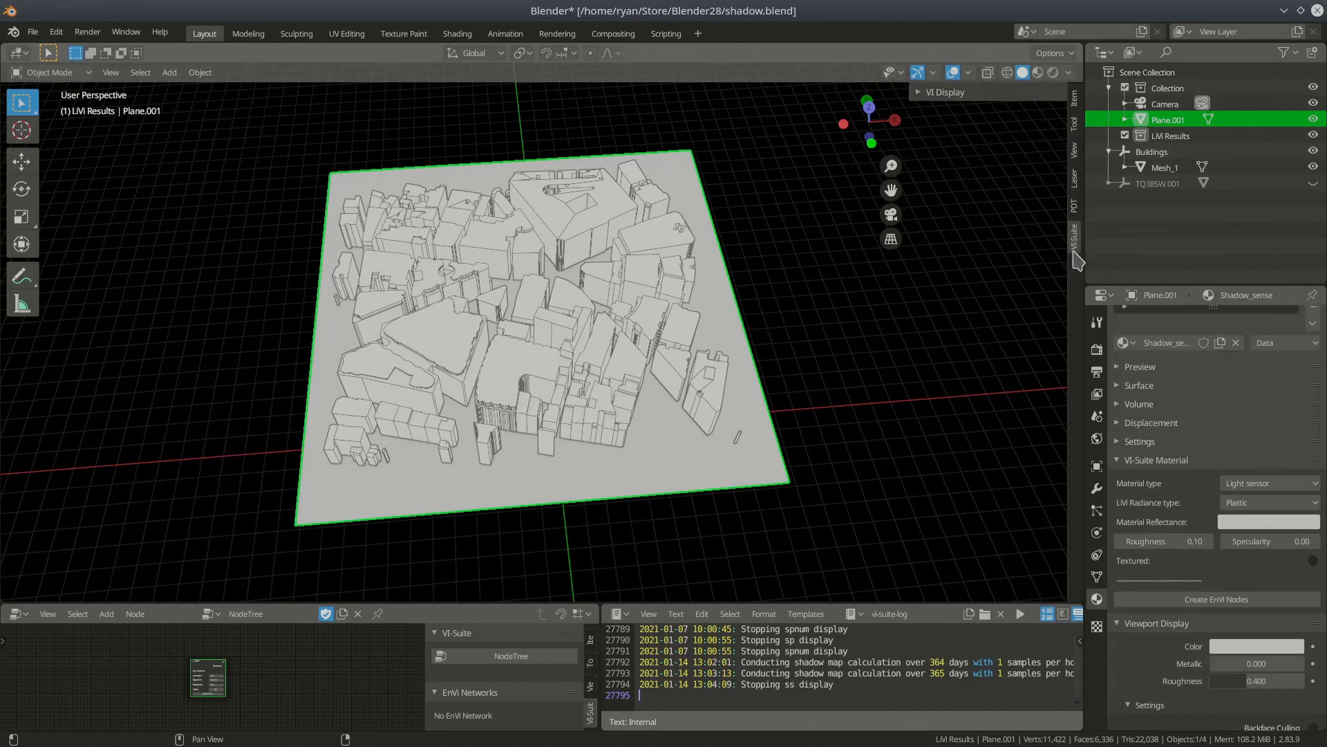
pyautogui.moveTo(916, 103); pyautogui.dragTo(1078, 100)
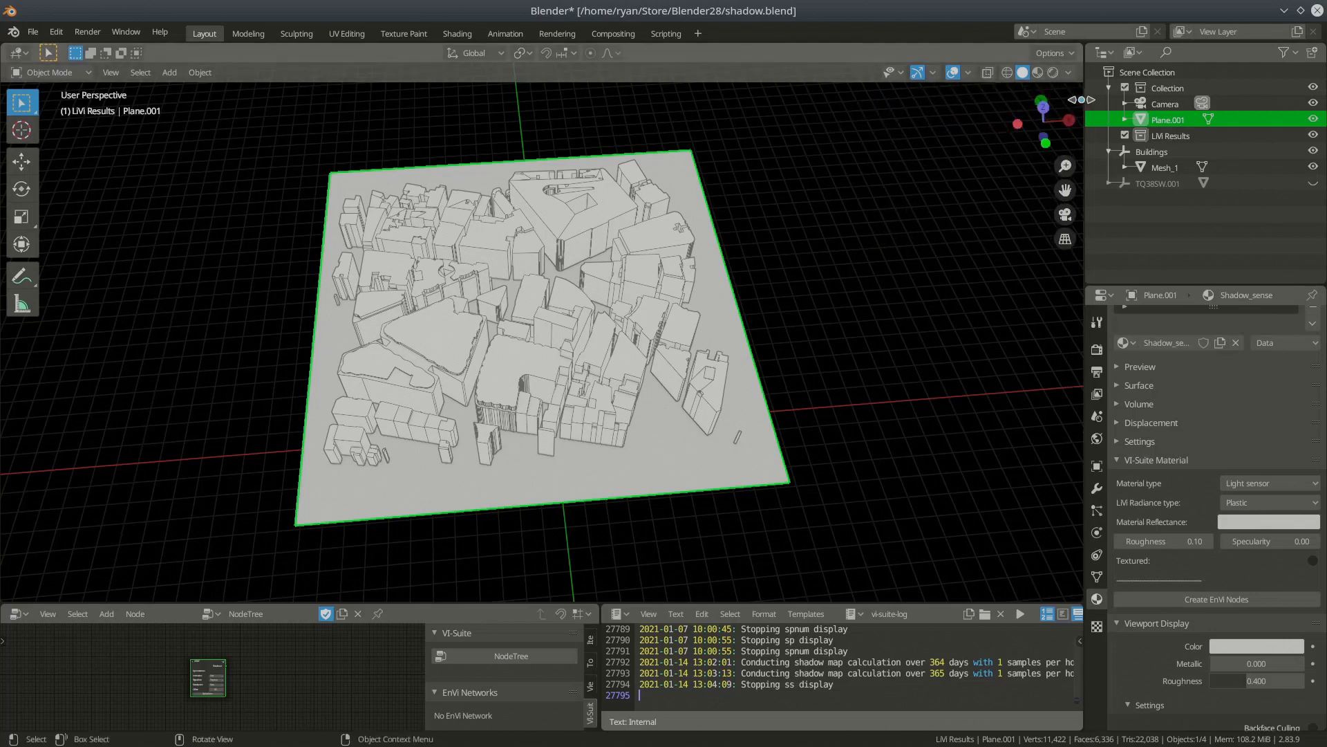
pyautogui.click(1081, 99)
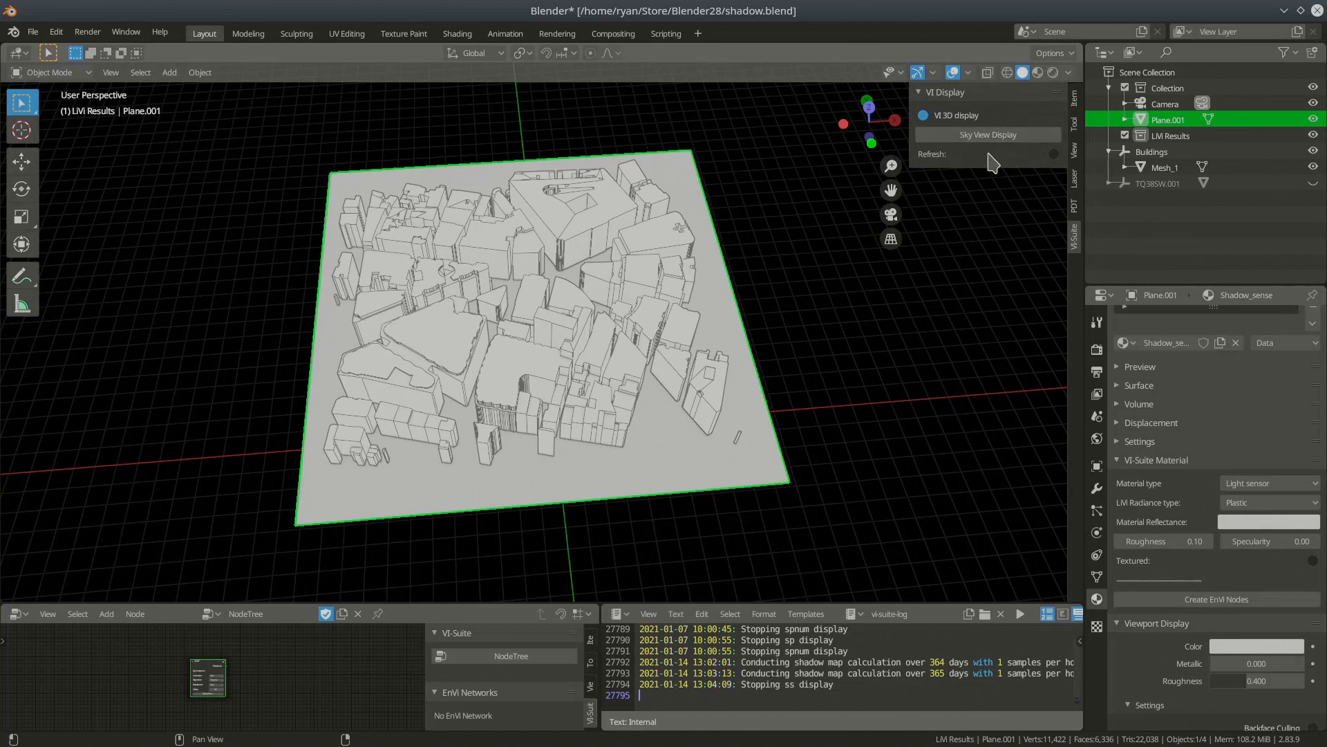
pyautogui.click(952, 116)
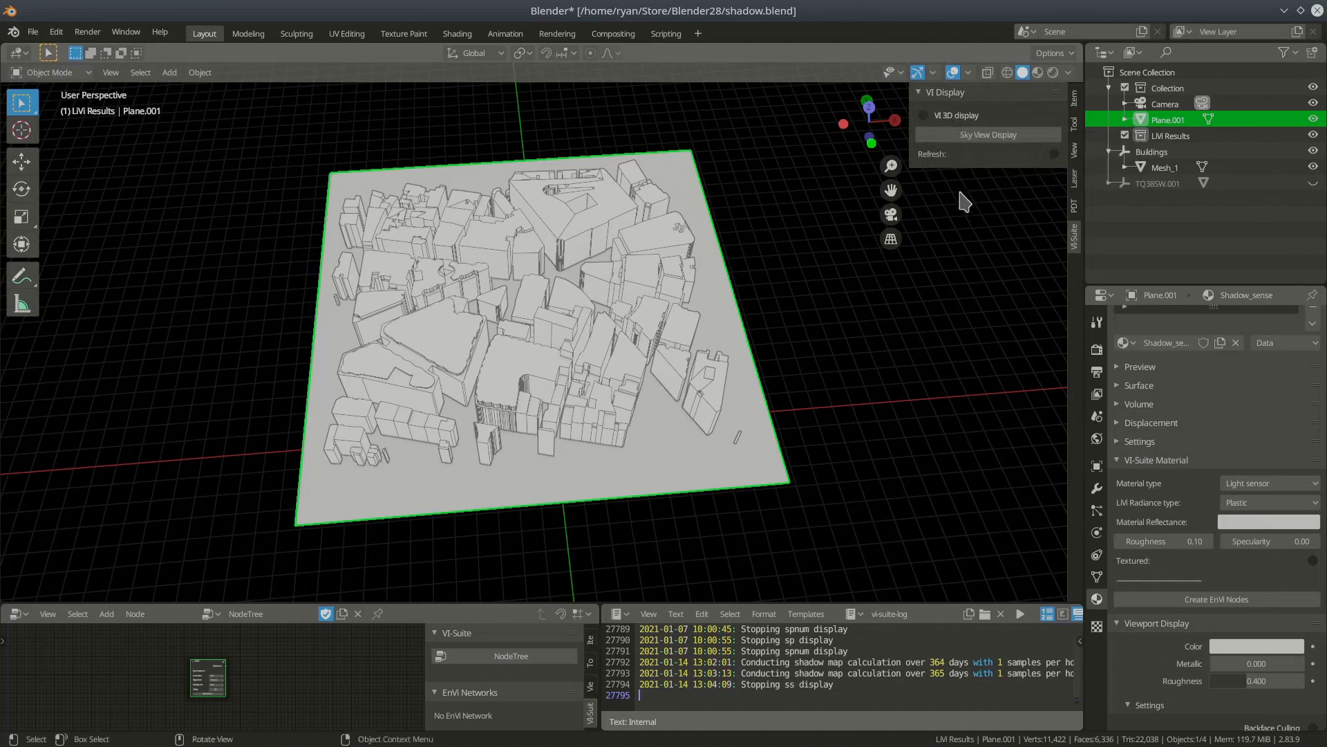
pyautogui.click(994, 135)
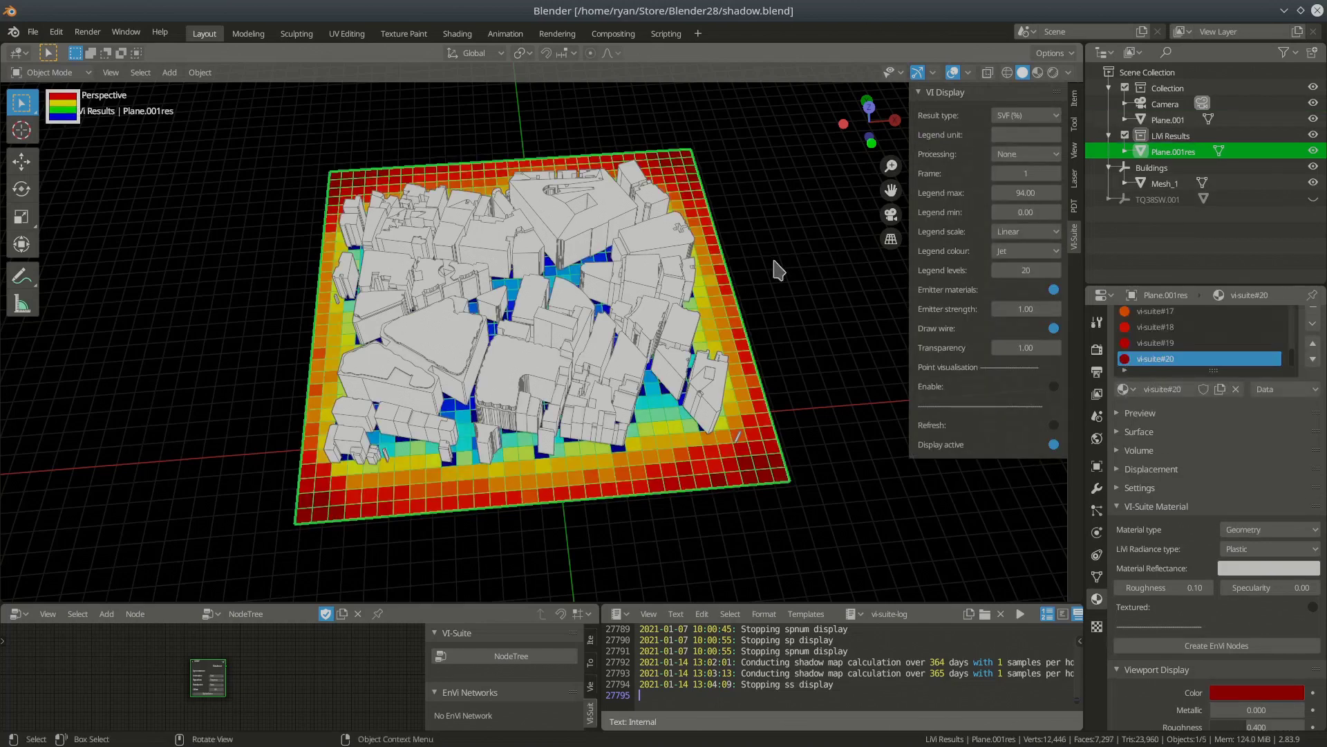
# Step: View the coloured sky view factor results from directly above with the result plane deselected
pyautogui.moveTo(697, 329); pyautogui.dragTo(671, 354, button='middle')
pyautogui.press('KP_7')
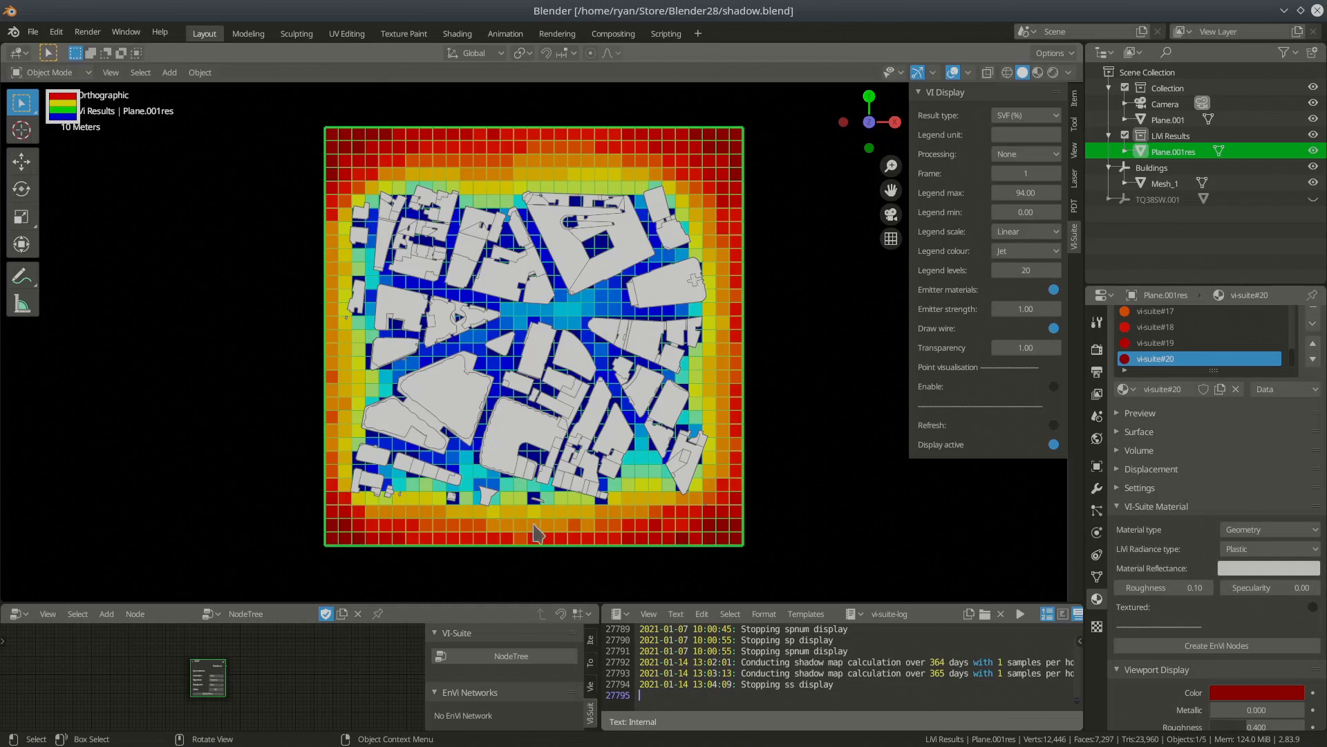
pyautogui.click(793, 506)
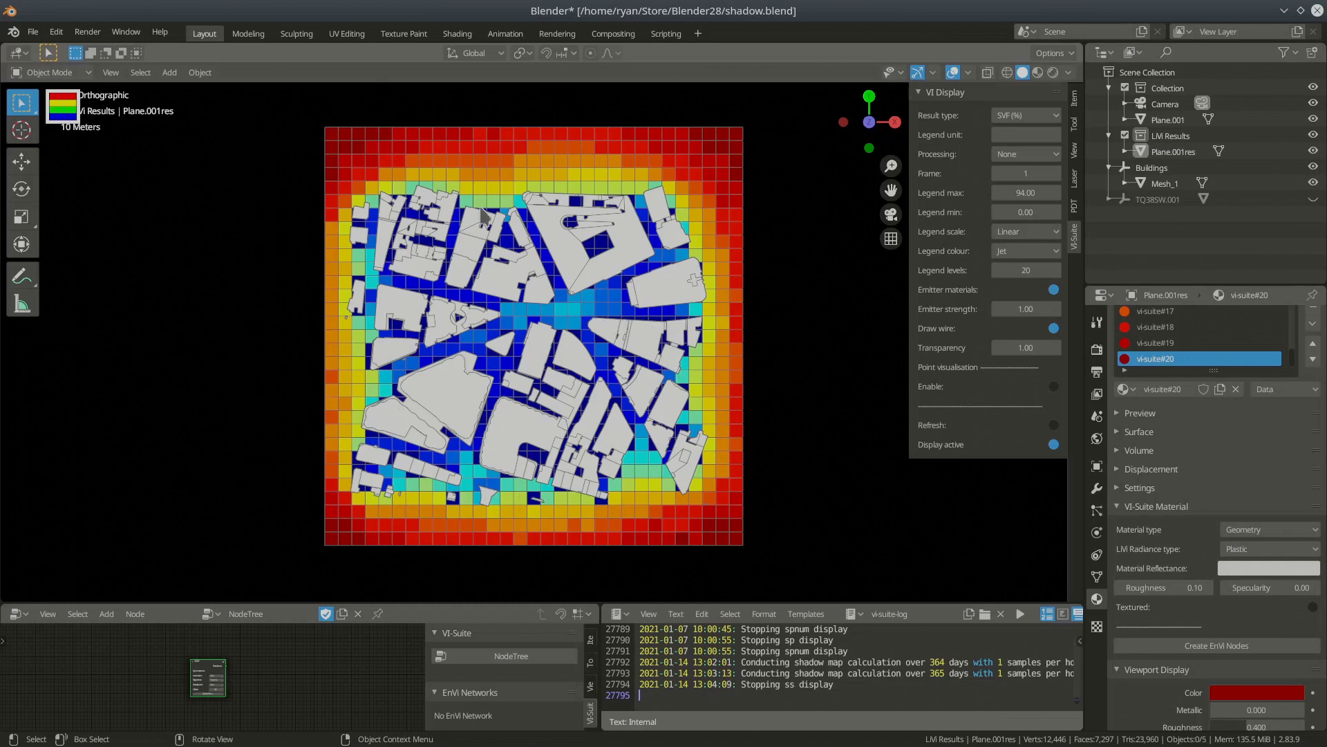
# Step: Show the SVF legend, enlarge it and place it beside the result plane to read the colour ranges
pyautogui.click(69, 114)
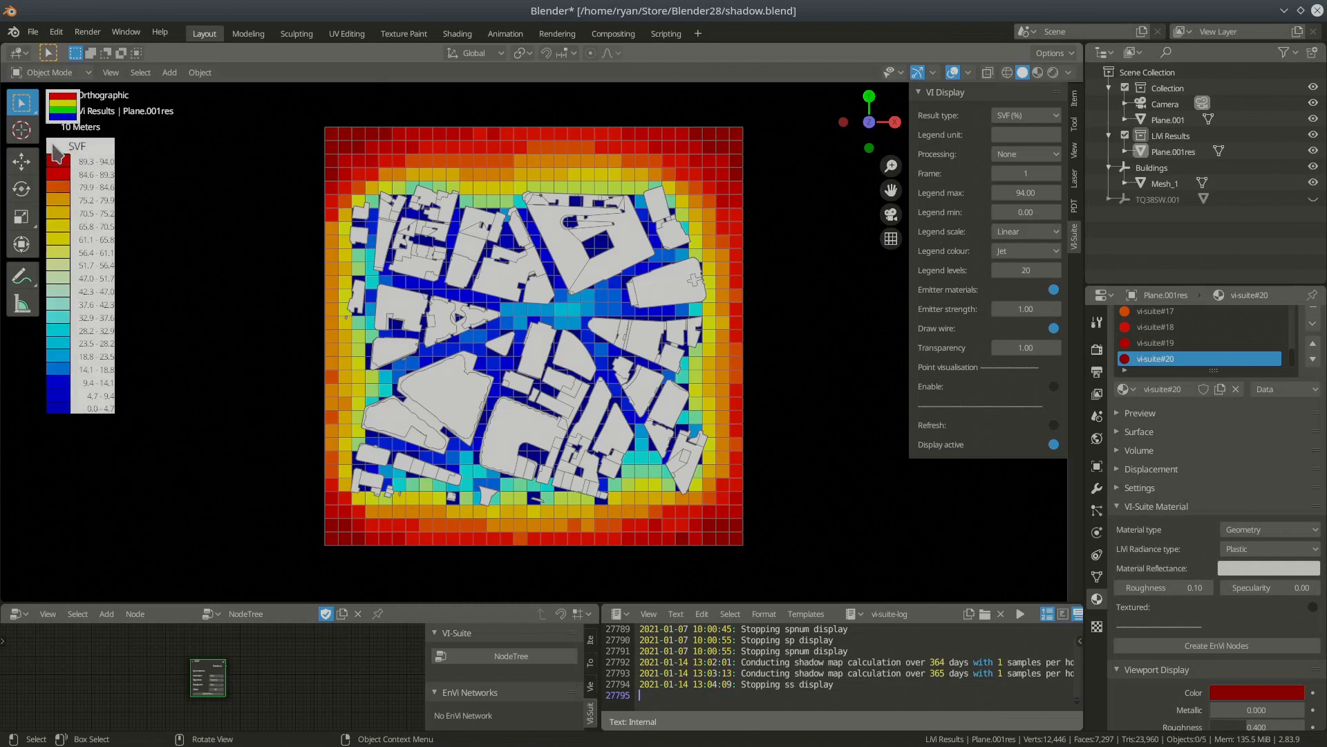
pyautogui.moveTo(52, 147); pyautogui.dragTo(258, 135)
pyautogui.moveTo(331, 419); pyautogui.dragTo(344, 490)
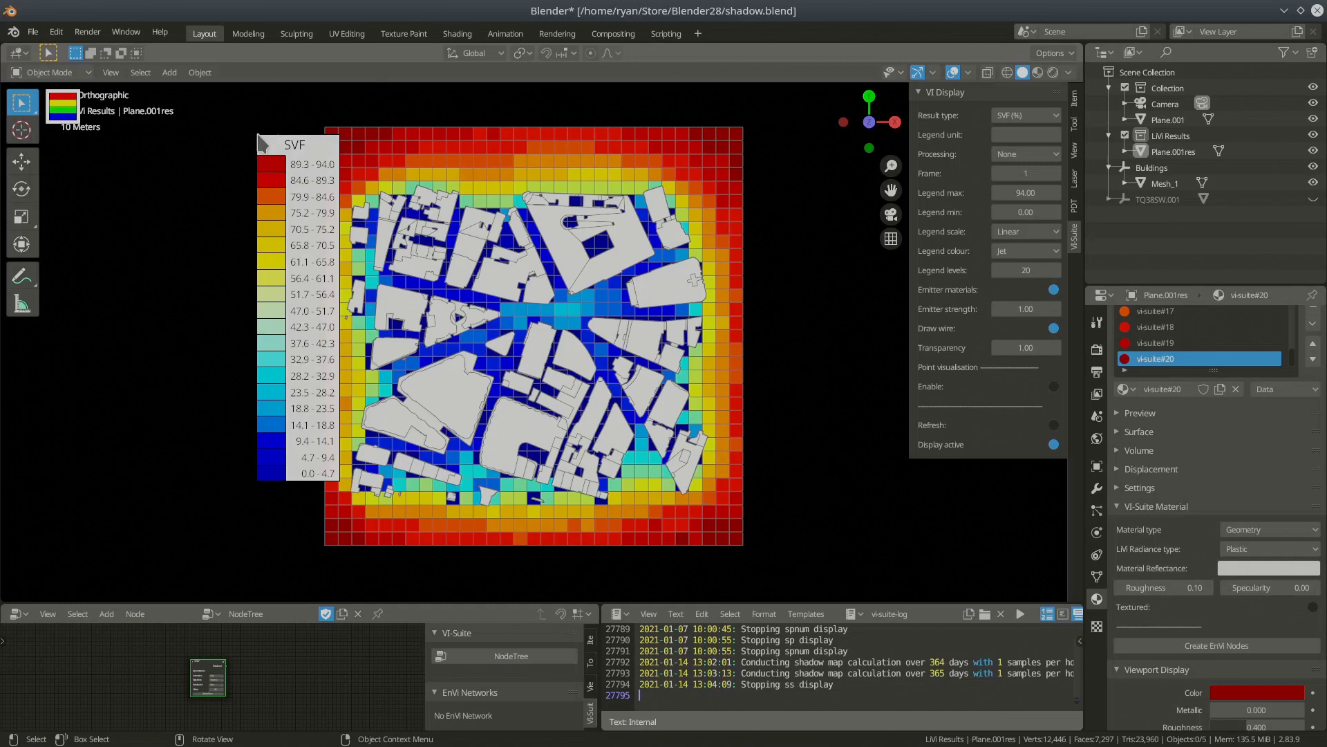
pyautogui.moveTo(263, 146); pyautogui.dragTo(190, 172)
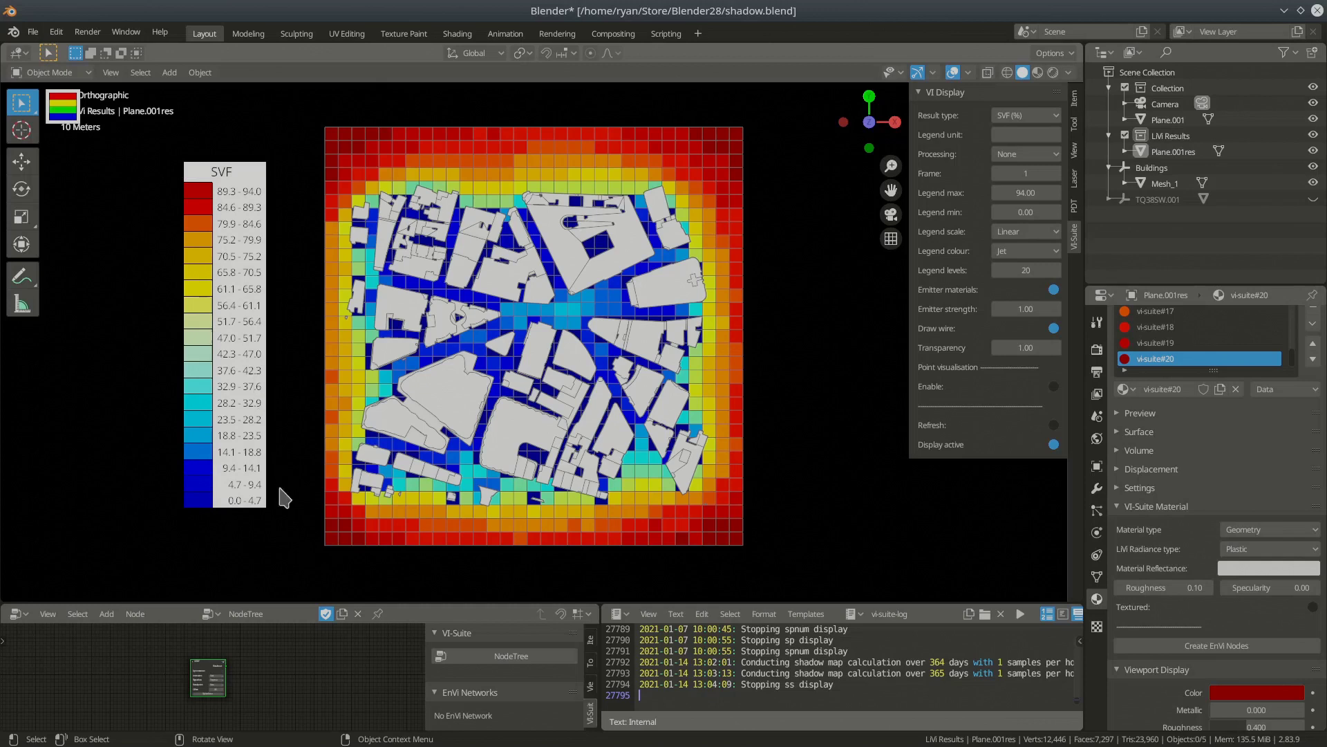
pyautogui.moveTo(265, 509); pyautogui.dragTo(269, 515)
pyautogui.moveTo(193, 178); pyautogui.dragTo(264, 194)
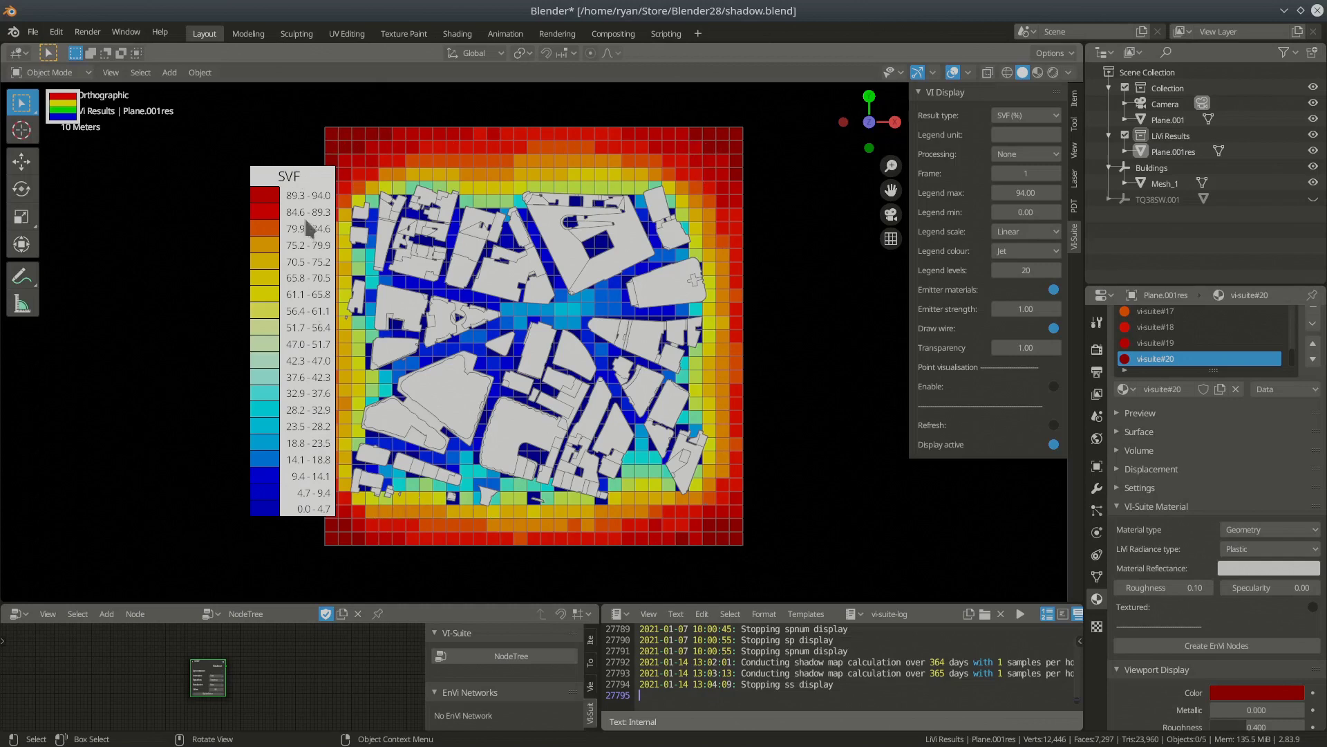
pyautogui.moveTo(254, 172); pyautogui.dragTo(120, 157)
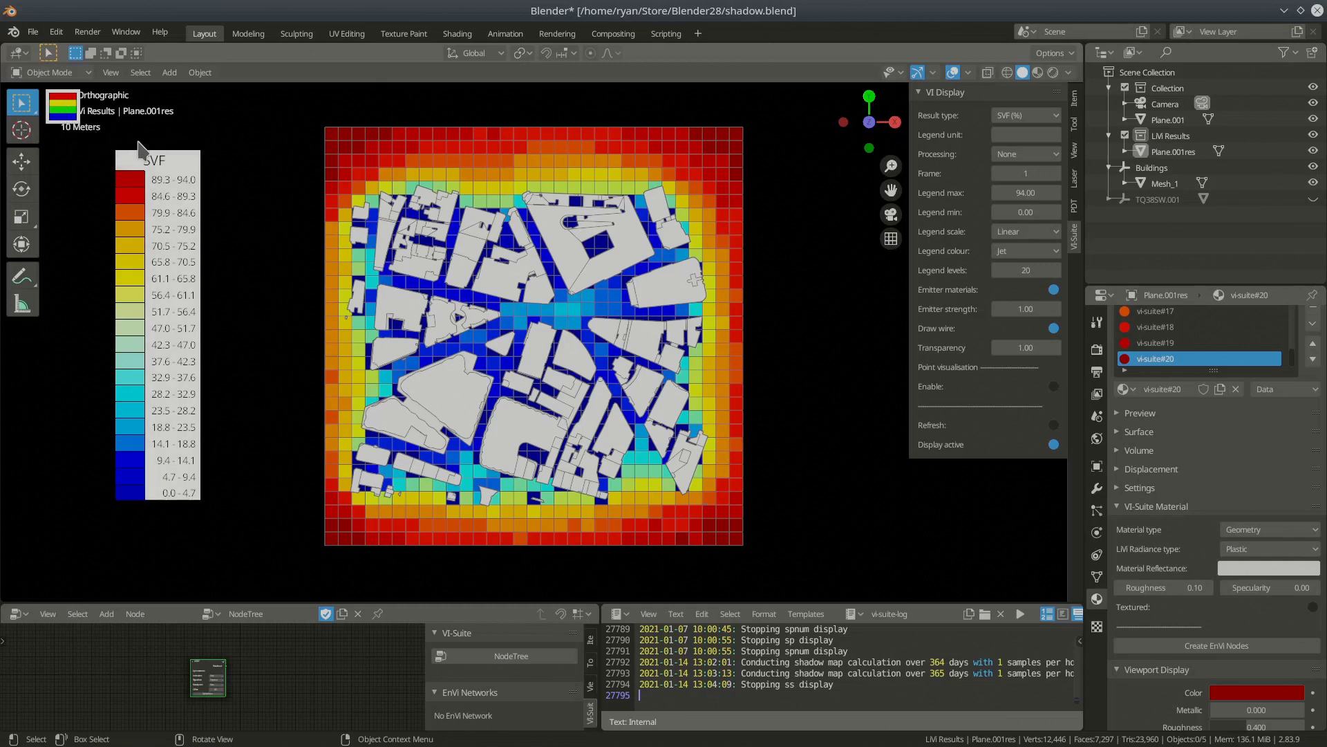
# Step: Deactivate the sky view legend and results display, and delete the result plane
pyautogui.click(71, 109)
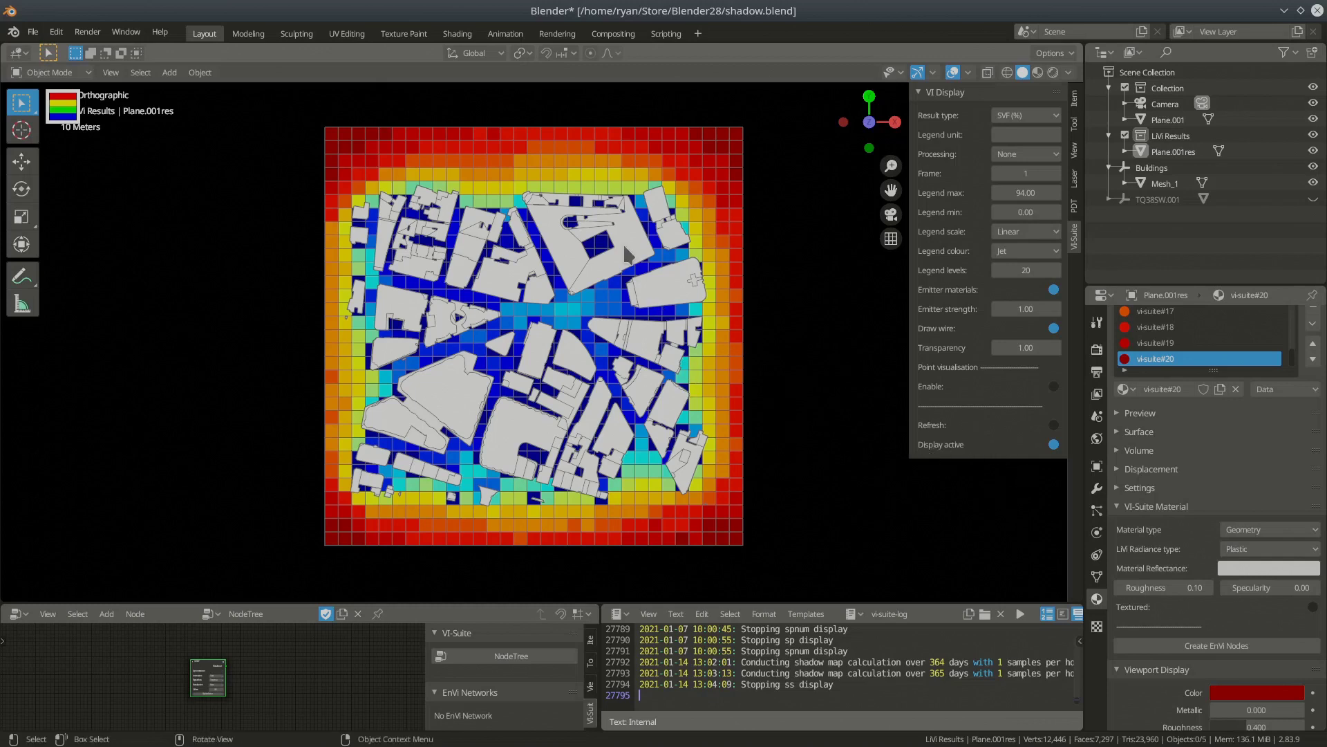
pyautogui.click(1054, 445)
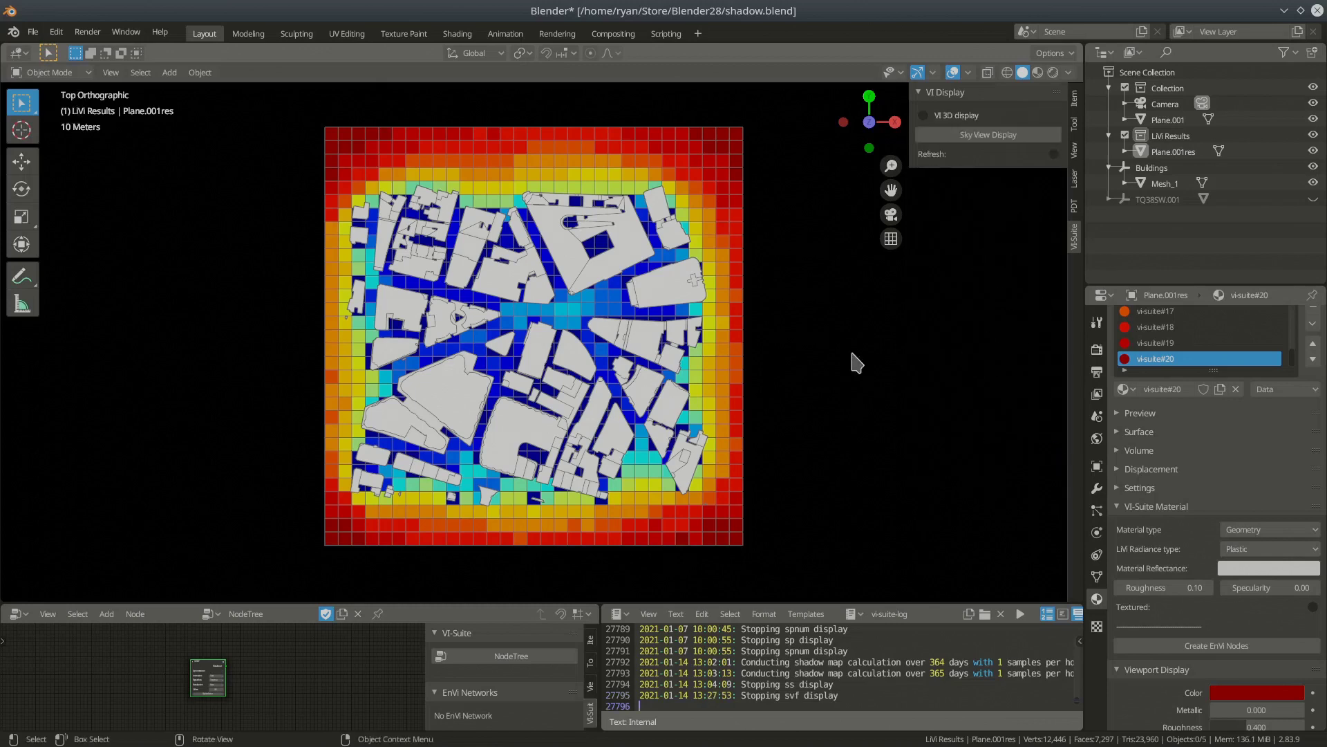
pyautogui.moveTo(625, 432); pyautogui.dragTo(553, 437, button='middle')
pyautogui.click(473, 510)
pyautogui.press('x')
pyautogui.click(488, 520)
pyautogui.moveTo(489, 518); pyautogui.dragTo(567, 423, button='middle')
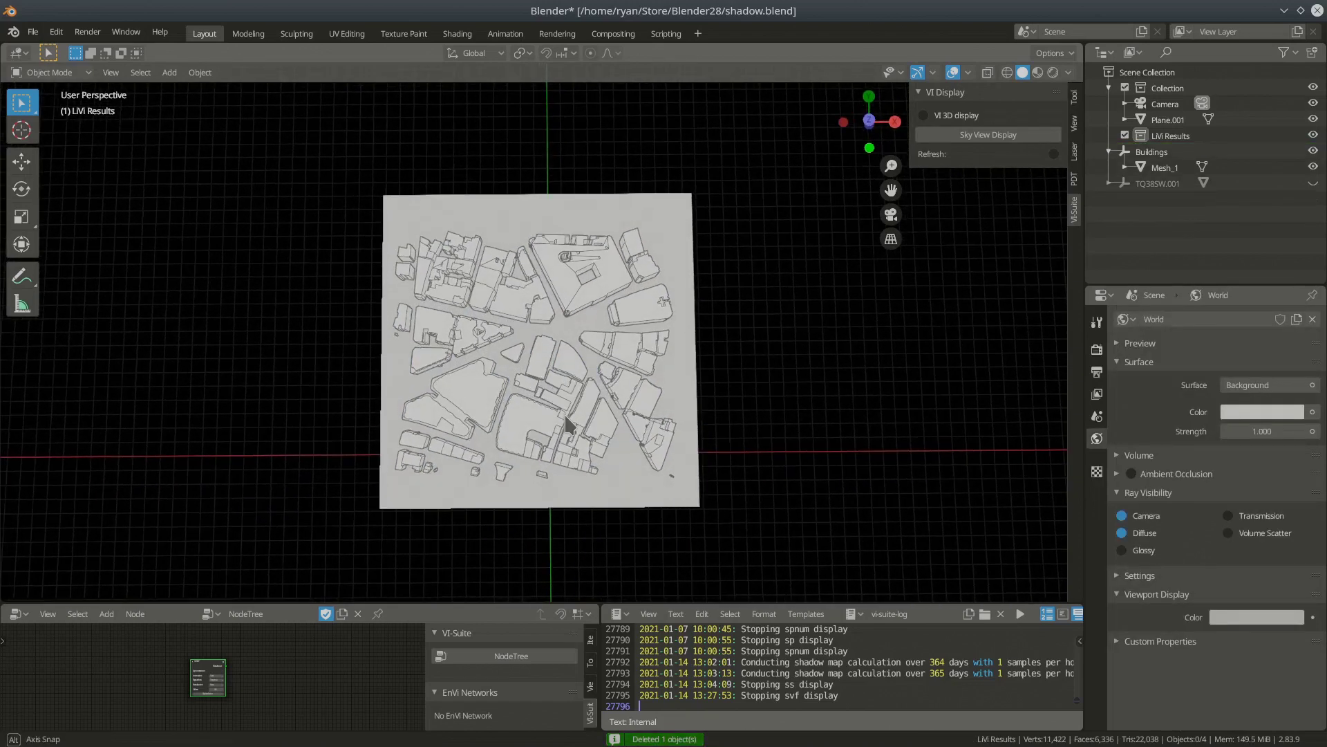
# Step: Enter Edit Mode on the original ground plane in a top view with wireframe shading
pyautogui.press('KP_7')
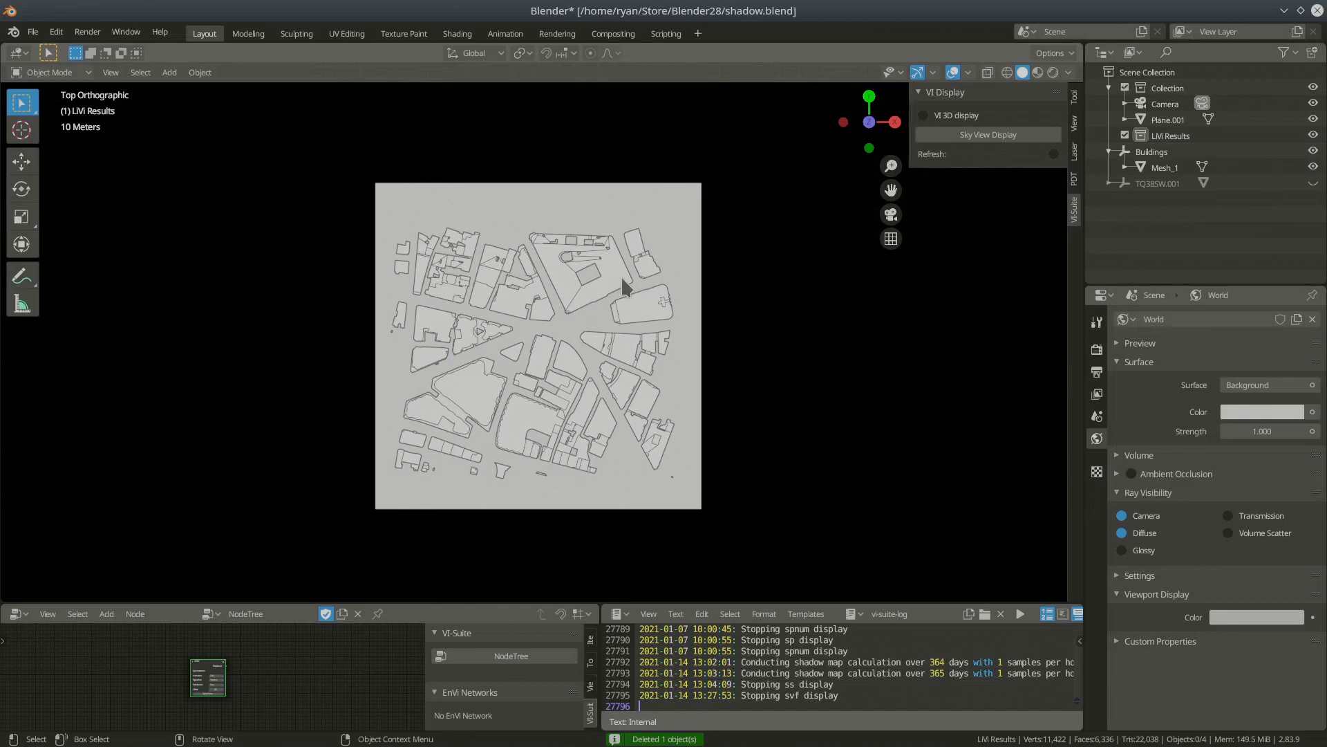
pyautogui.click(560, 201)
pyautogui.press('Tab')
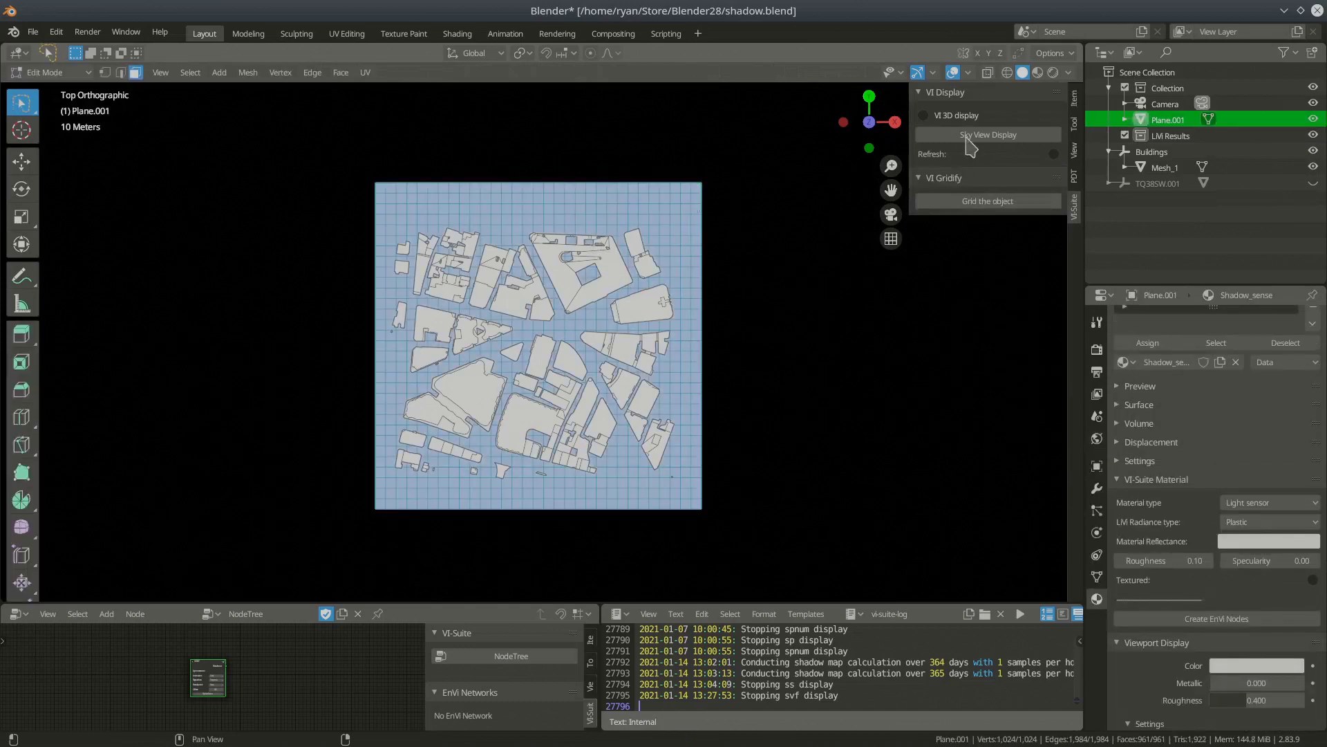
pyautogui.click(1008, 71)
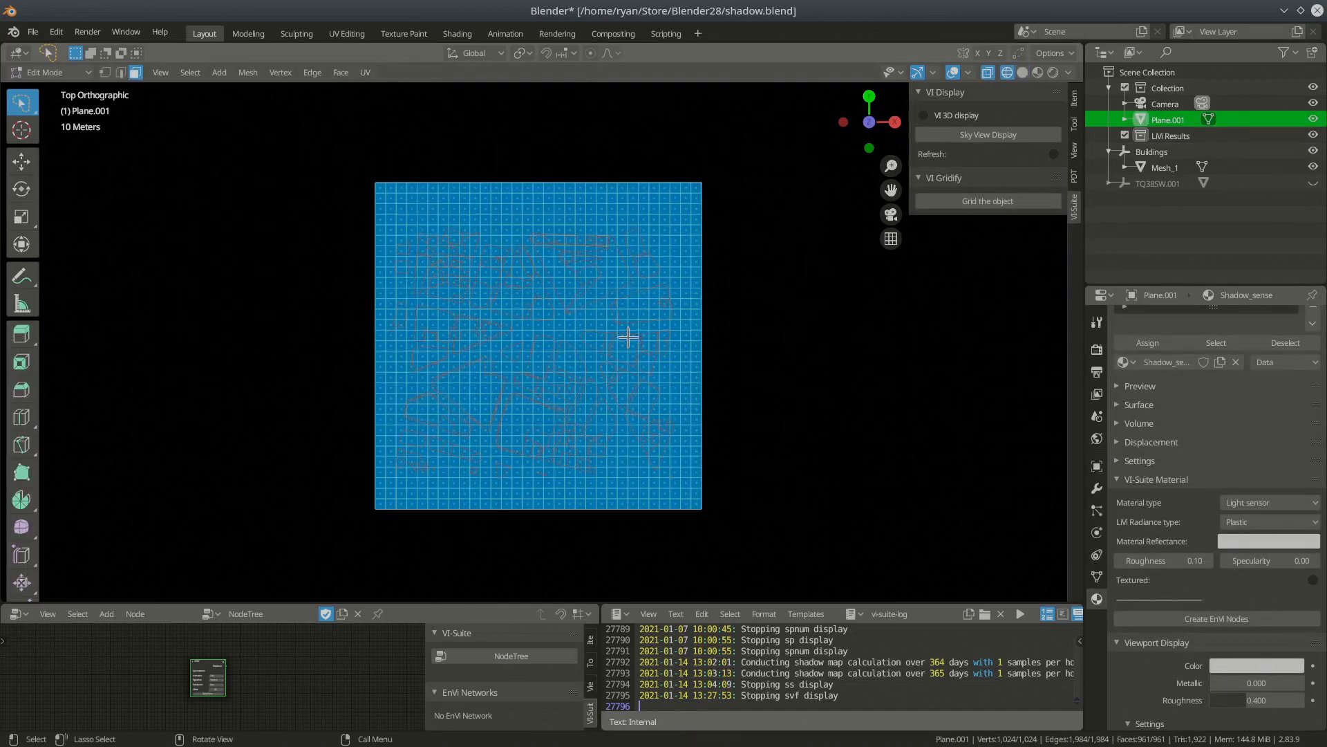
pyautogui.scroll(1, 602, 371)
pyautogui.scroll(5, 602, 371)
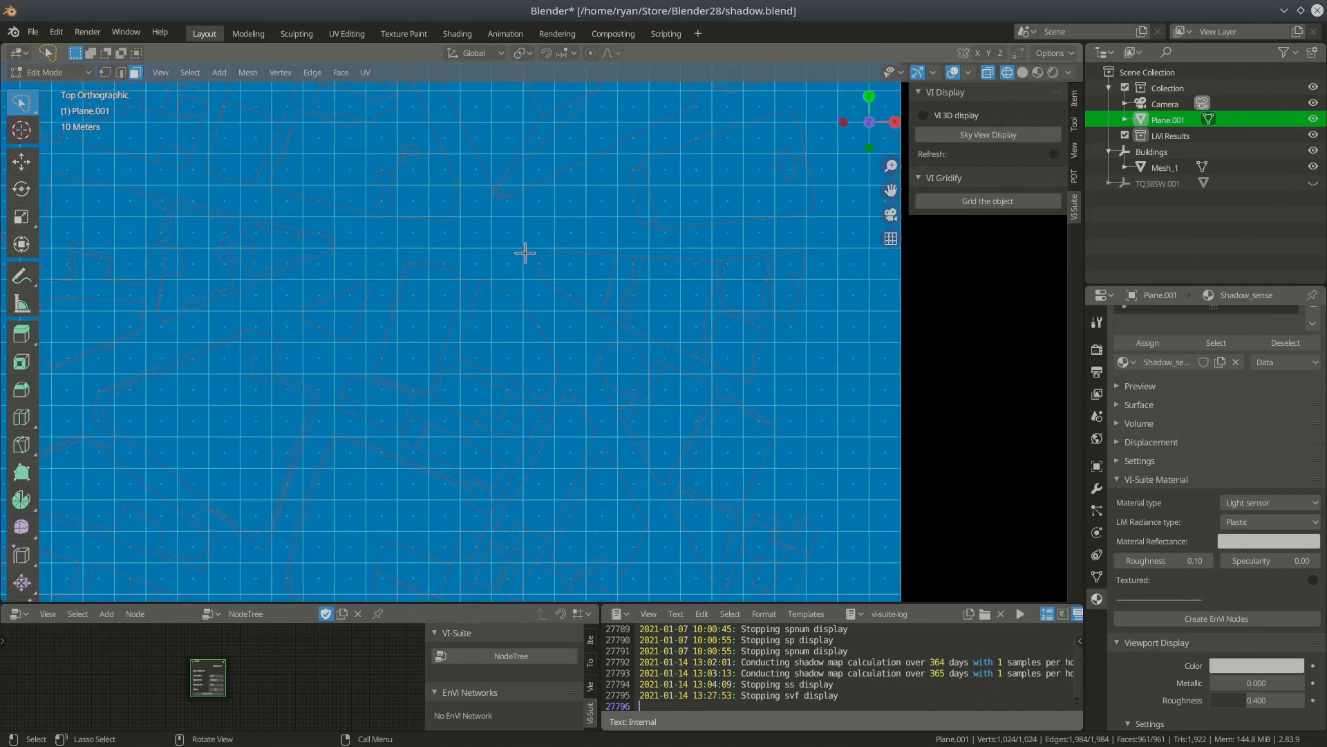
# Step: Subdivide a block of 5 by 3 ground-plane faces at the central street junction with 3 cuts, and return to Object Mode
pyautogui.click(479, 200)
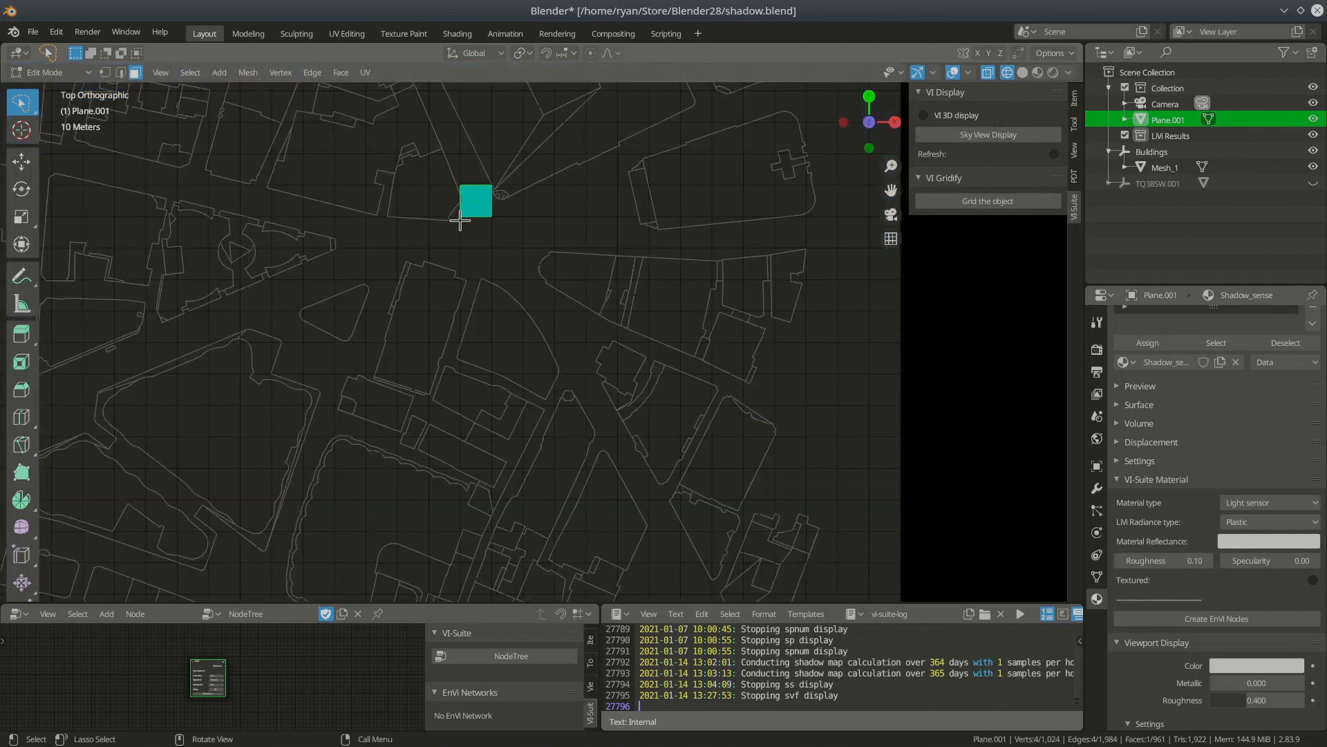
pyautogui.keyDown('shift'); pyautogui.click(446, 203); pyautogui.keyUp('shift')
pyautogui.keyDown('shift'); pyautogui.click(413, 202); pyautogui.keyUp('shift')
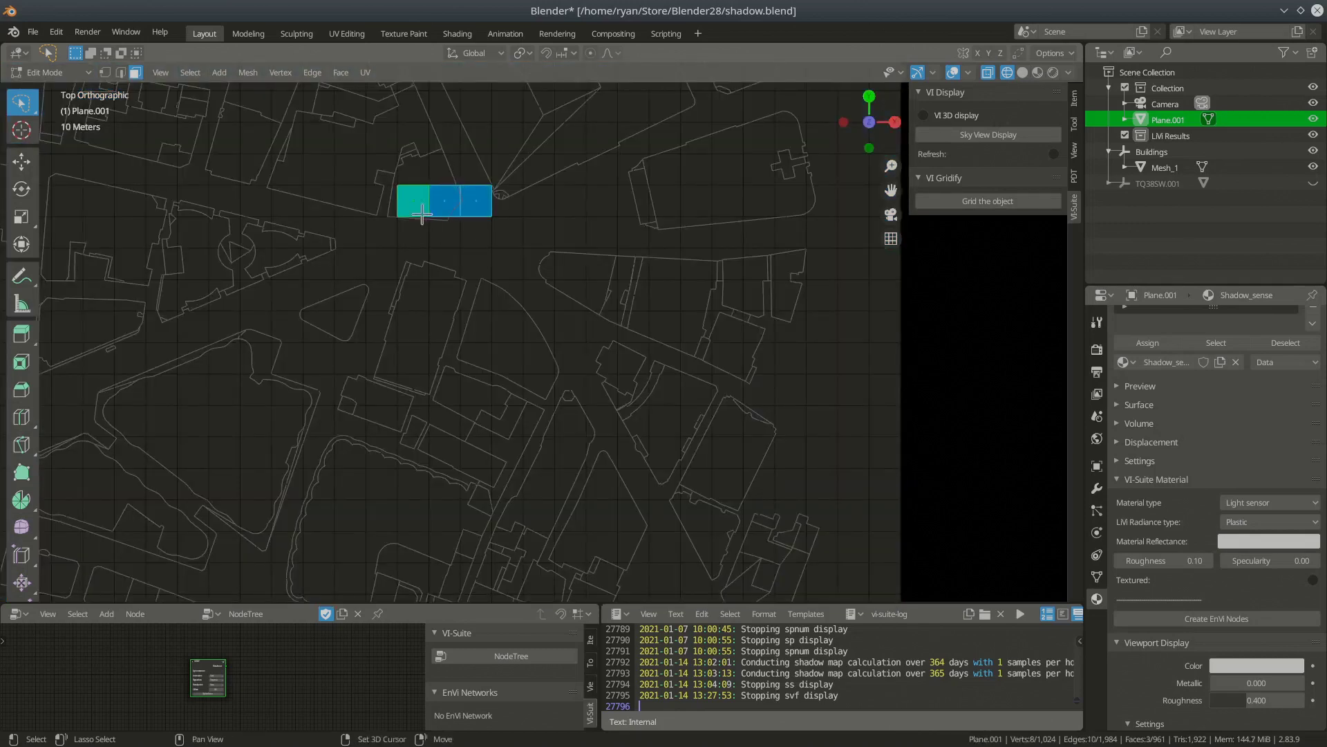
pyautogui.keyDown('shift'); pyautogui.click(420, 235); pyautogui.keyUp('shift')
pyautogui.keyDown('shift'); pyautogui.click(414, 264); pyautogui.keyUp('shift')
pyautogui.keyDown('shift'); pyautogui.click(445, 264); pyautogui.keyUp('shift')
pyautogui.keyDown('shift'); pyautogui.click(476, 264); pyautogui.keyUp('shift')
pyautogui.keyDown('shift'); pyautogui.click(444, 233); pyautogui.keyUp('shift')
pyautogui.keyDown('shift'); pyautogui.click(475, 233); pyautogui.keyUp('shift')
pyautogui.keyDown('shift'); pyautogui.click(508, 204); pyautogui.keyUp('shift')
pyautogui.keyDown('shift'); pyautogui.click(509, 234); pyautogui.keyUp('shift')
pyautogui.keyDown('shift'); pyautogui.click(509, 265); pyautogui.keyUp('shift')
pyautogui.keyDown('shift'); pyautogui.click(539, 201); pyautogui.keyUp('shift')
pyautogui.keyDown('shift'); pyautogui.click(540, 233); pyautogui.keyUp('shift')
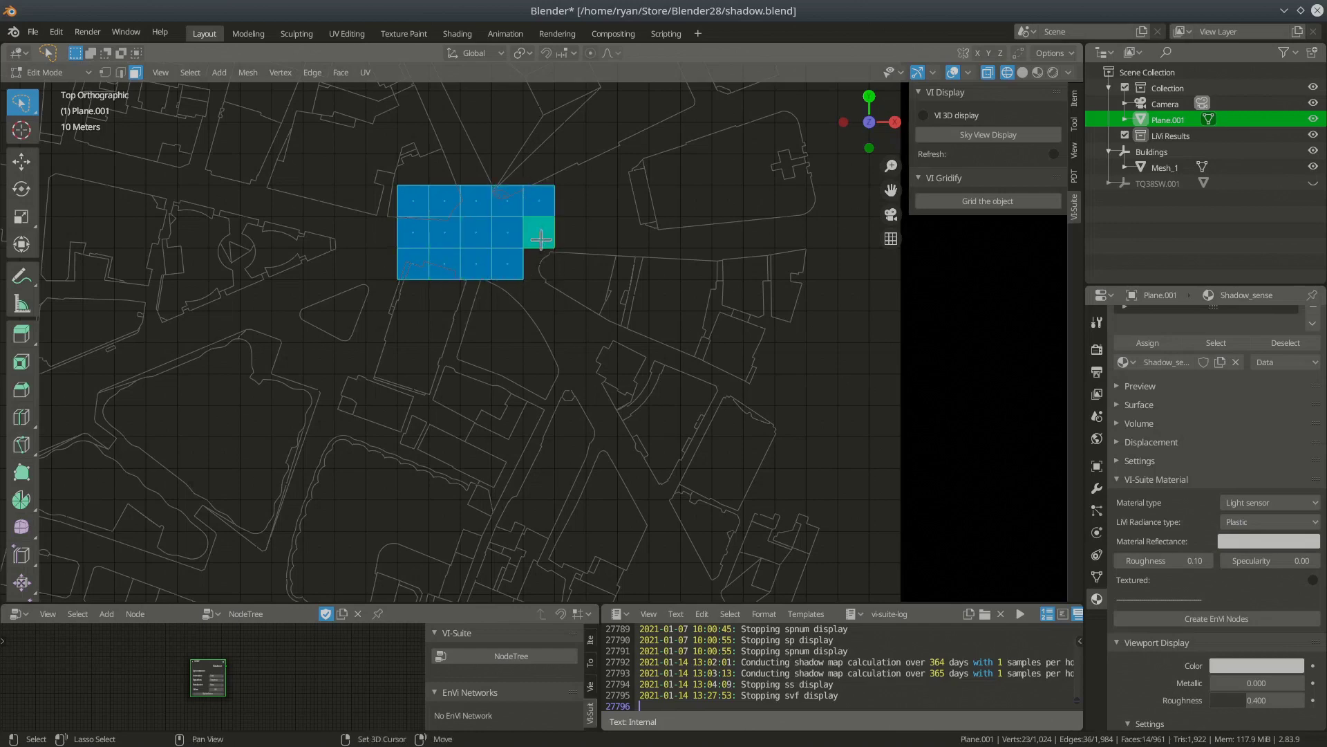
pyautogui.keyDown('shift'); pyautogui.click(539, 264); pyautogui.keyUp('shift')
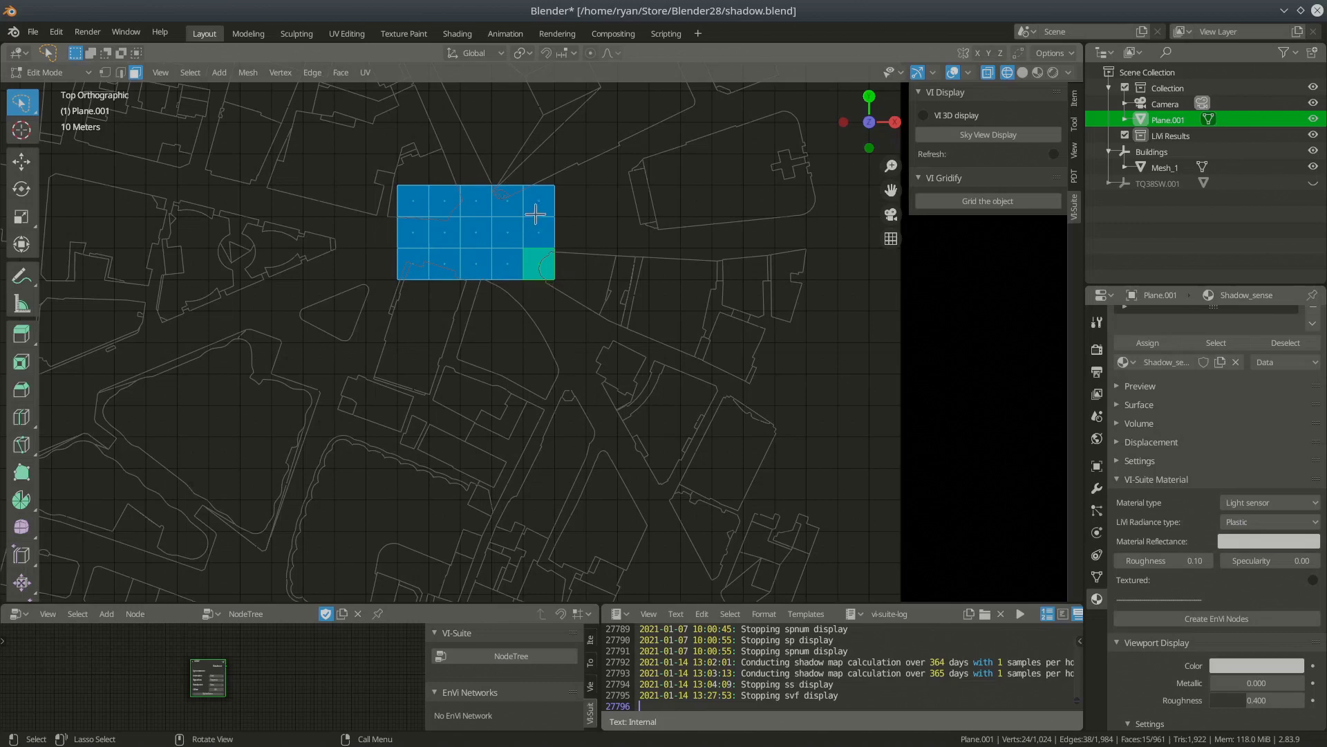
pyautogui.rightClick(493, 260)
pyautogui.click(493, 258)
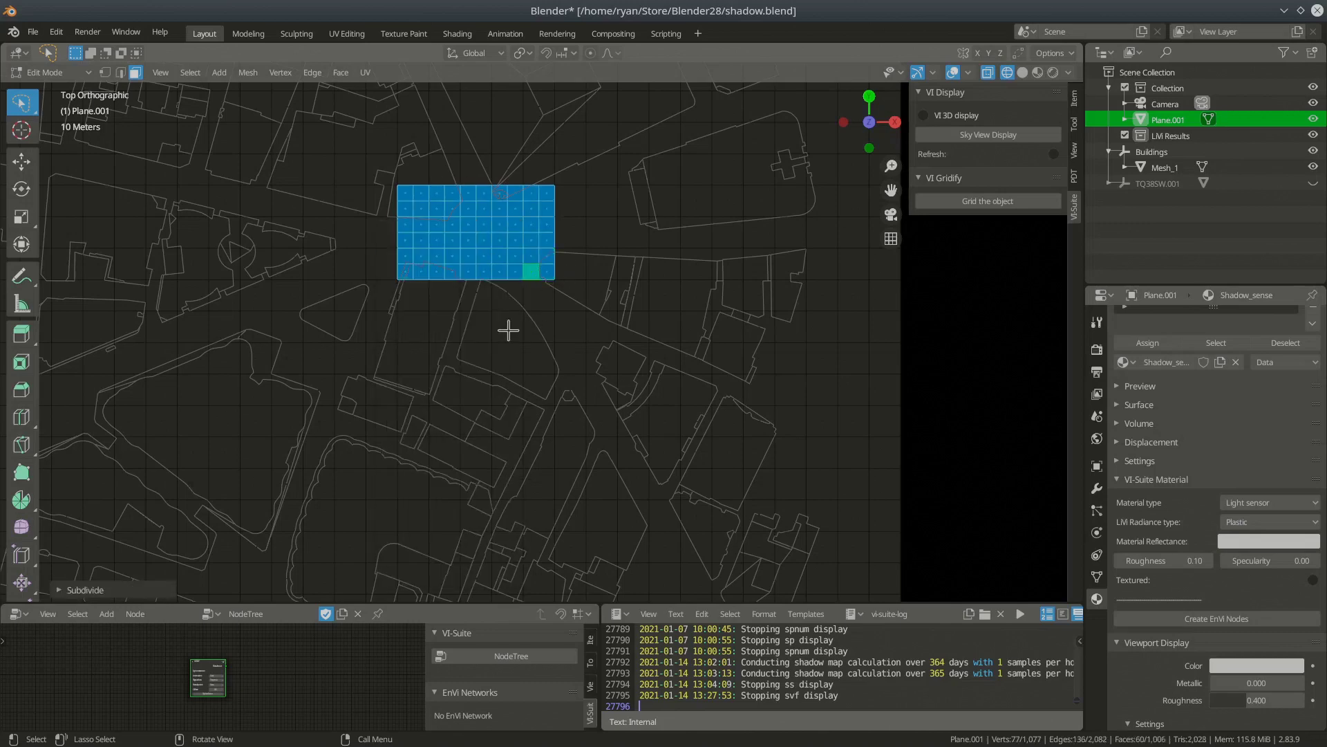
pyautogui.click(69, 590)
pyautogui.click(261, 481)
pyautogui.click(261, 481)
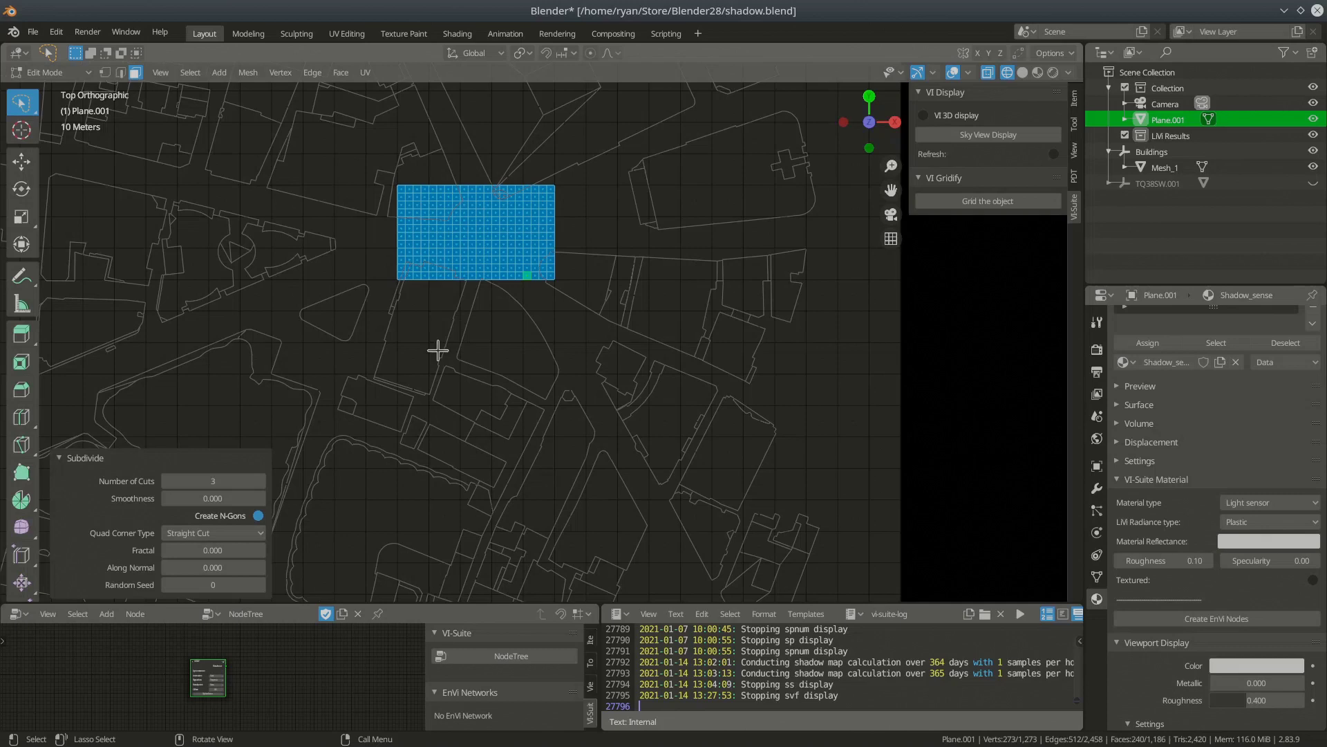
pyautogui.press('Tab')
# Step: Rerun the Sky View Factor calculation from the VI SVF node for the locally refined ground plane
pyautogui.scroll(-5, 484, 415)
pyautogui.moveTo(483, 385)
pyautogui.mouseDown(button='middle')
pyautogui.moveTo(482, 425)
pyautogui.moveTo(482, 388)
pyautogui.mouseUp(button='middle')
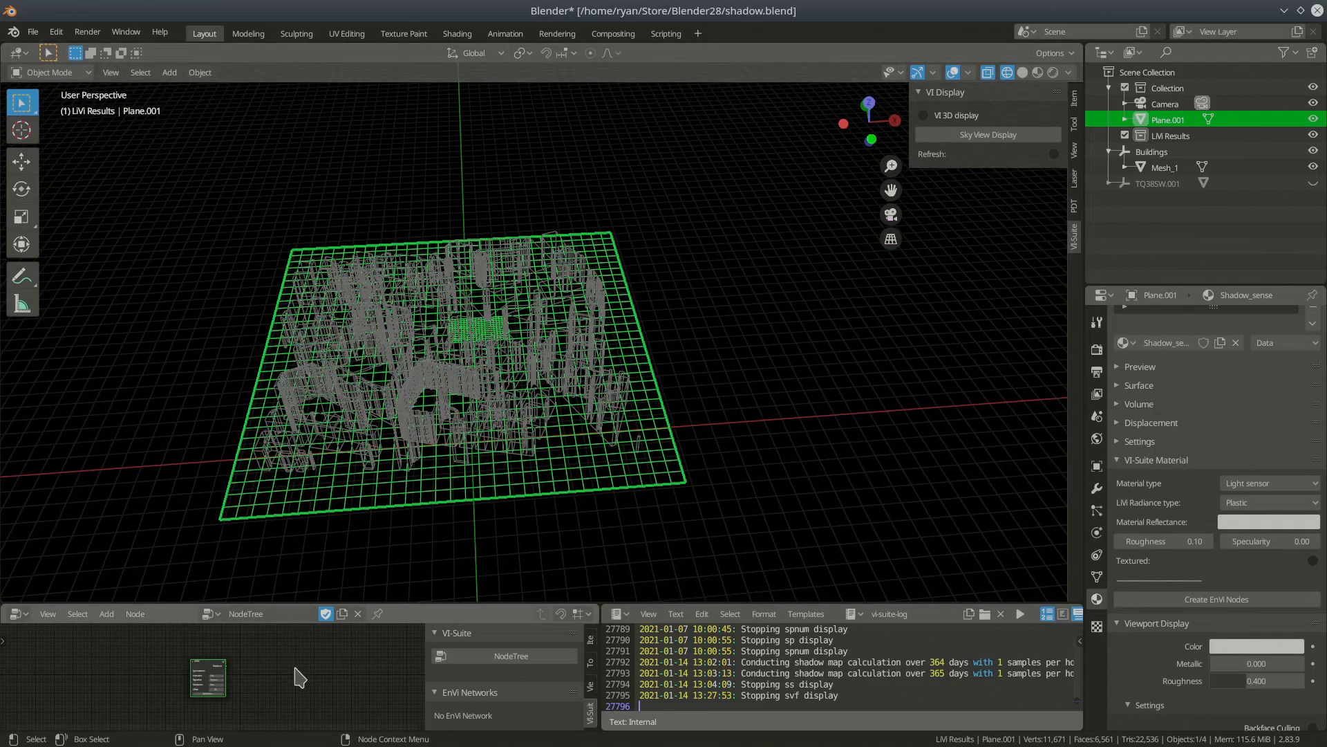
pyautogui.hotkey('ctrl', 'space')
pyautogui.press('Home')
pyautogui.click(519, 502)
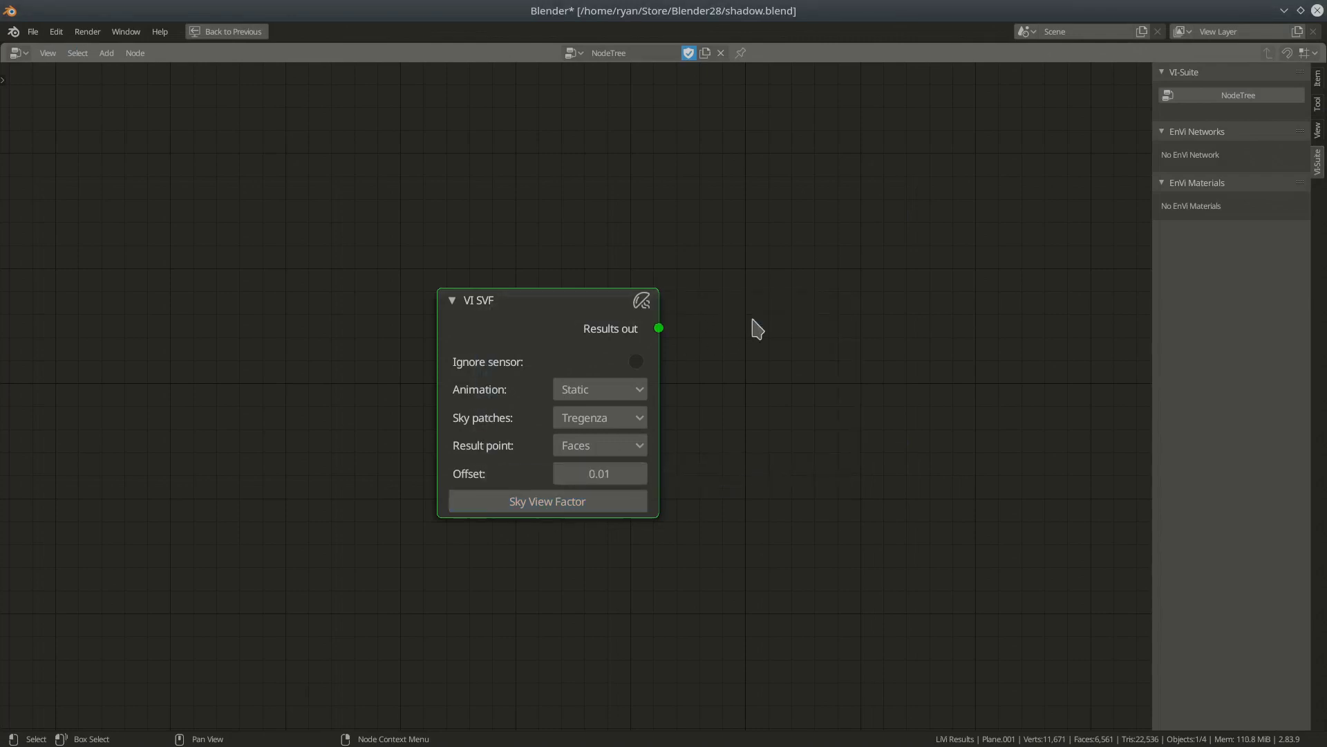
pyautogui.hotkey('ctrl', 'space')
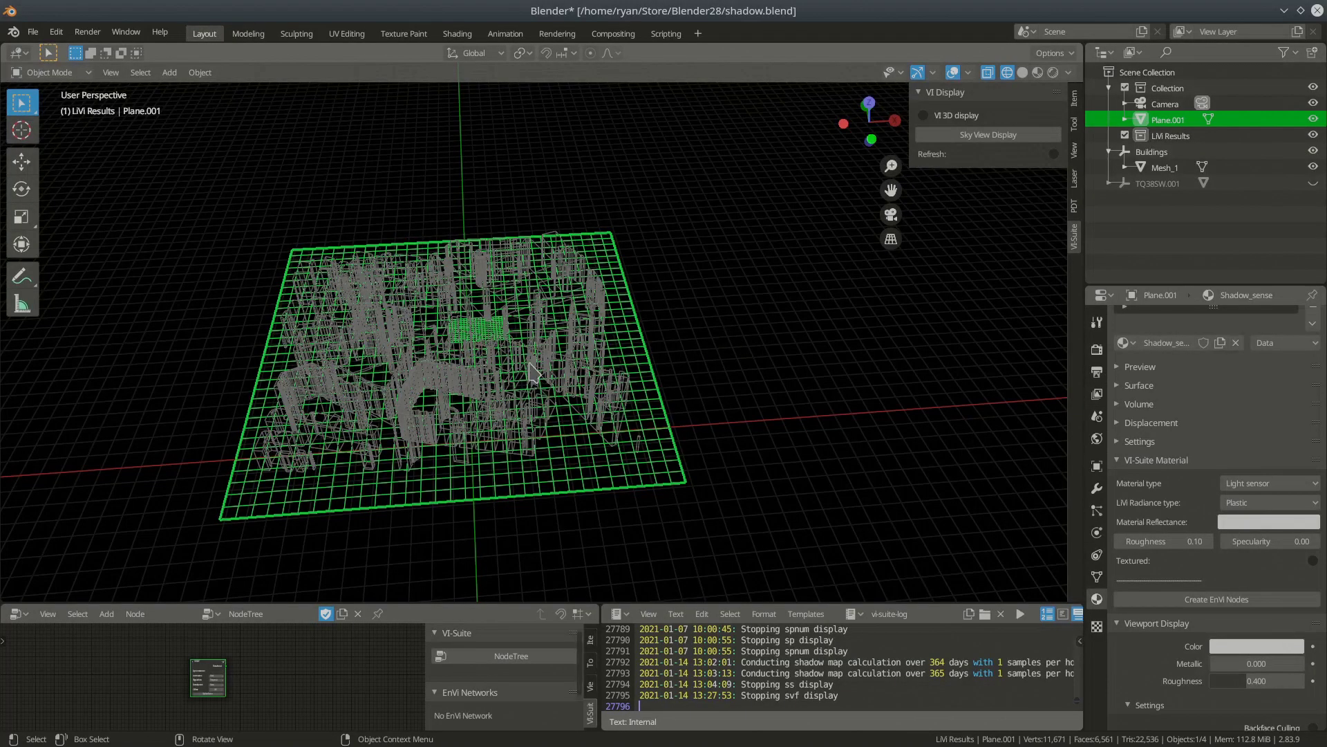
# Step: Display the recalculated sky view results on the refined ground plane in solid shading
pyautogui.moveTo(533, 374); pyautogui.dragTo(527, 422, button='middle')
pyautogui.click(989, 135)
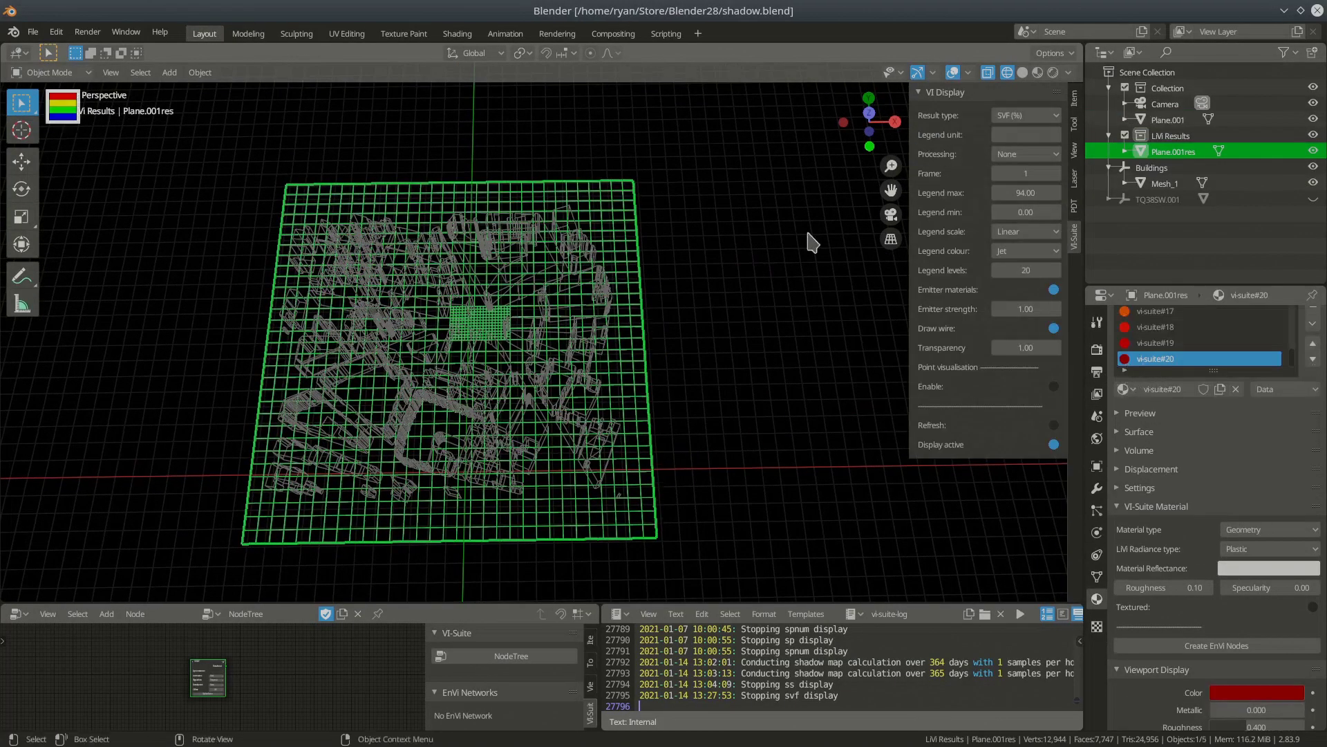
pyautogui.click(1022, 72)
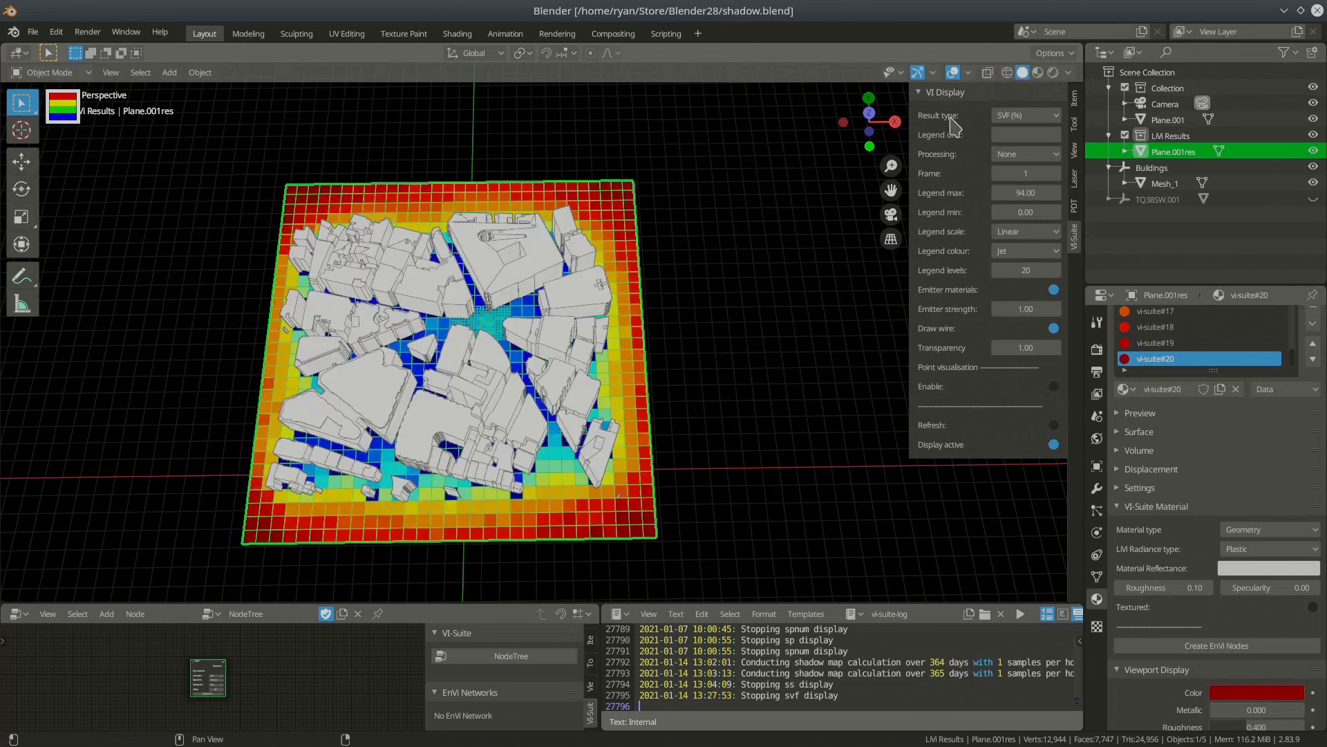
# Step: Review the refined cells at the central junction, deactivate the sky view display, and delete the results plane
pyautogui.moveTo(677, 283); pyautogui.dragTo(561, 342, button='middle')
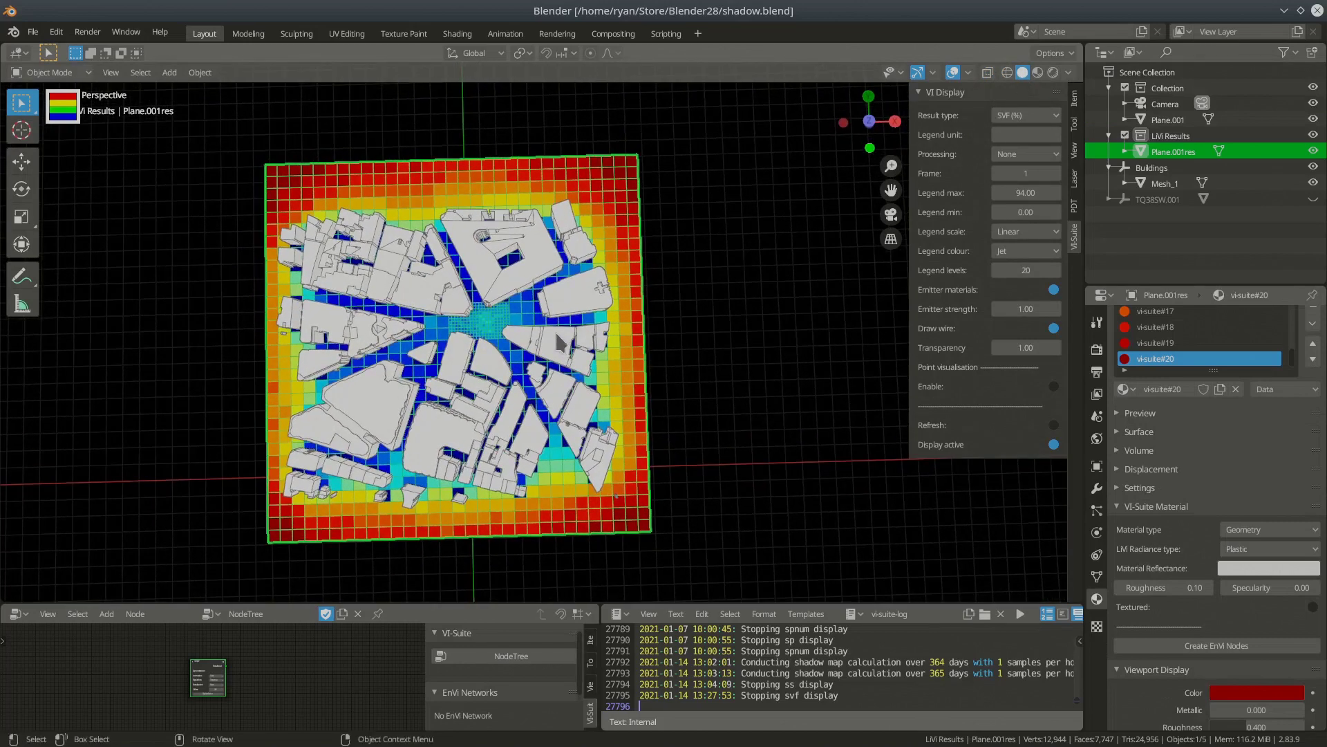
pyautogui.scroll(10, 560, 342)
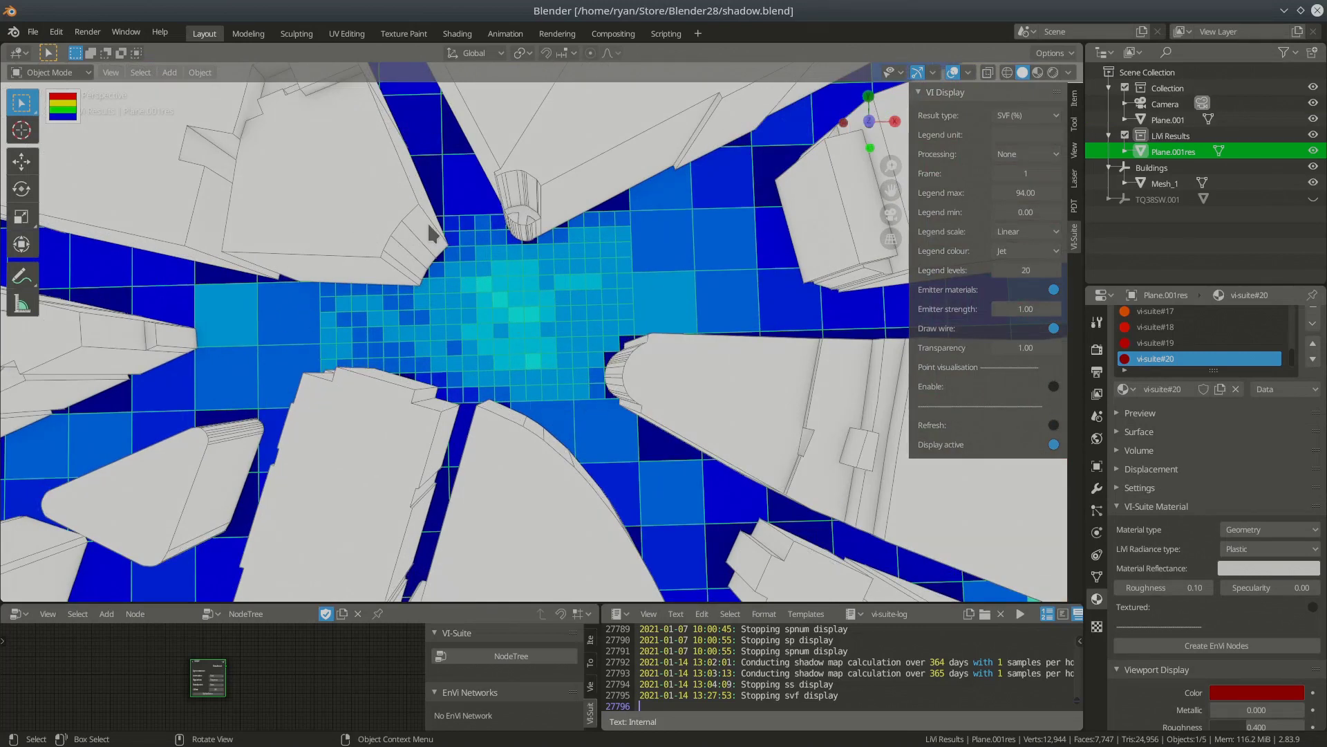
pyautogui.scroll(-5, 568, 356)
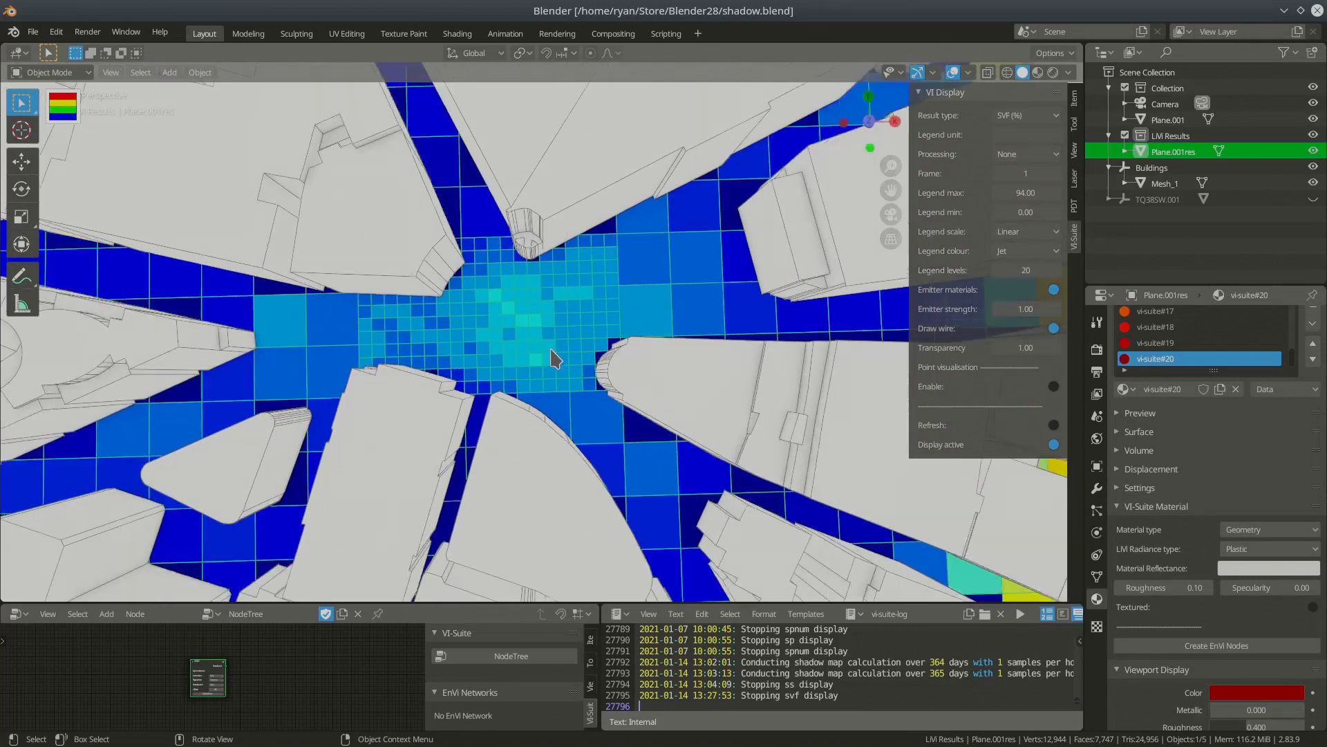
pyautogui.scroll(-5, 557, 358)
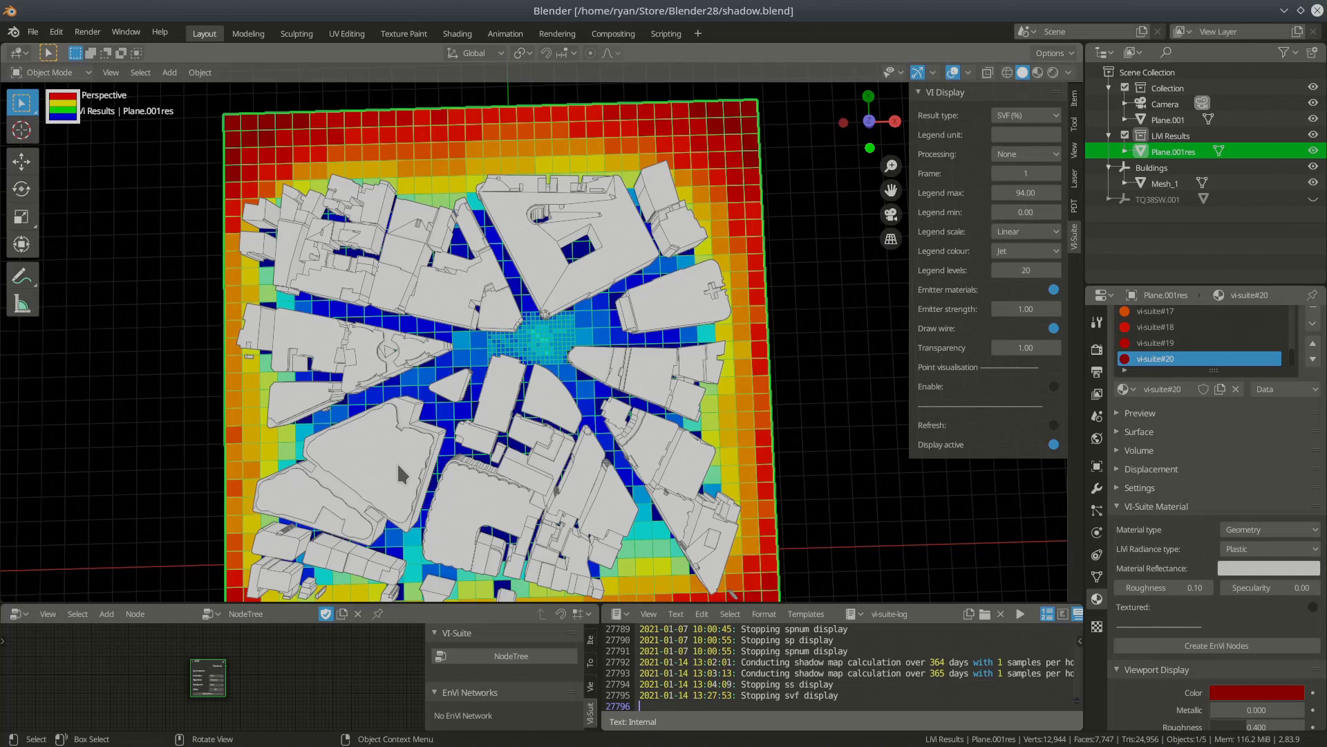
pyautogui.moveTo(515, 444); pyautogui.dragTo(498, 412, button='middle')
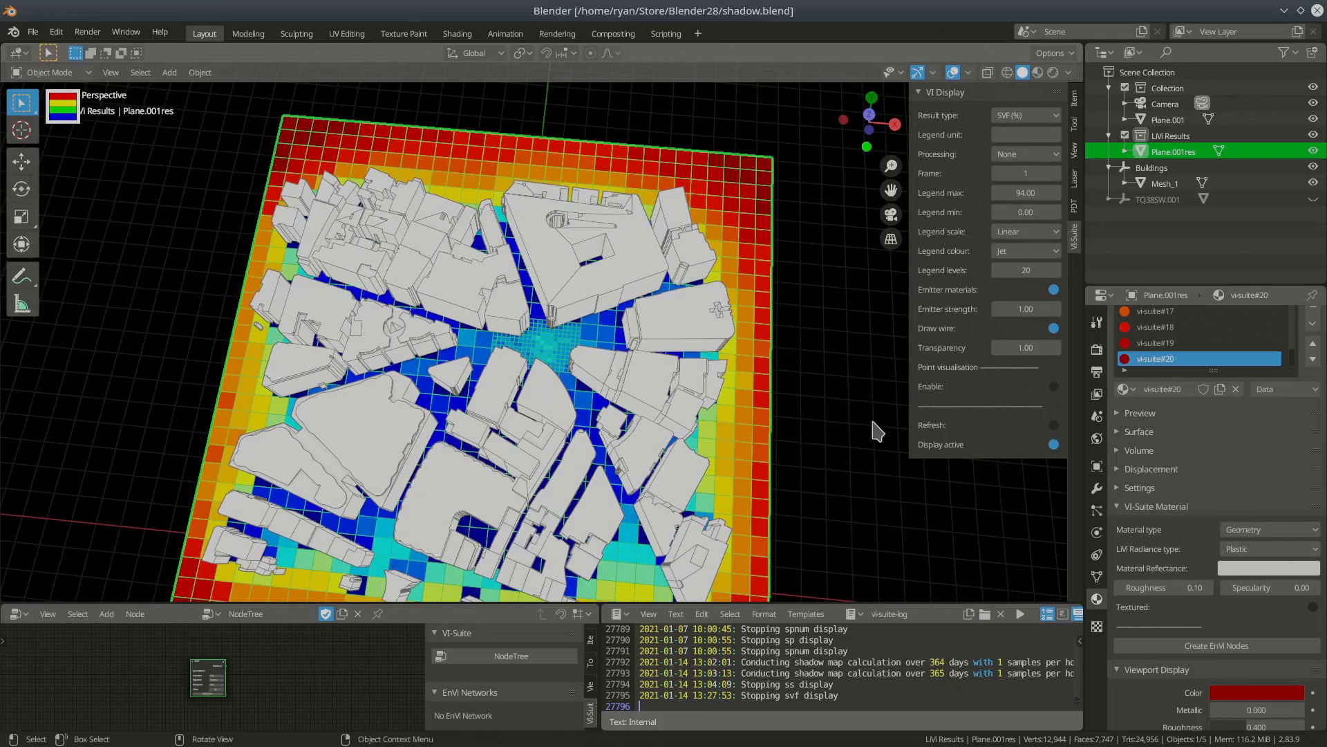
pyautogui.click(1052, 445)
pyautogui.moveTo(608, 443); pyautogui.dragTo(611, 333, button='middle')
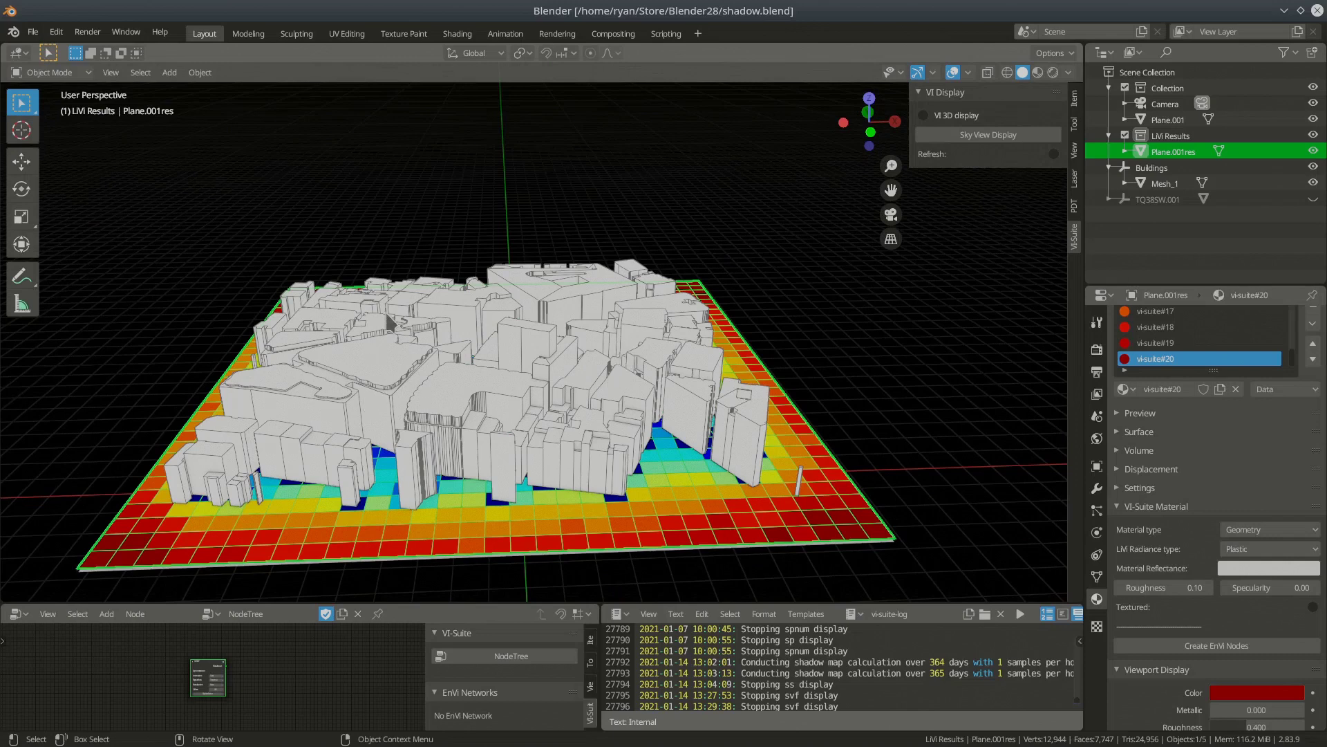
pyautogui.press('x')
pyautogui.click(589, 537)
# Step: Select the original ground plane and assign the Material_0 geometry material to it
pyautogui.moveTo(596, 416); pyautogui.dragTo(588, 446, button='middle')
pyautogui.scroll(-3, 638, 459)
pyautogui.scroll(4, 591, 451)
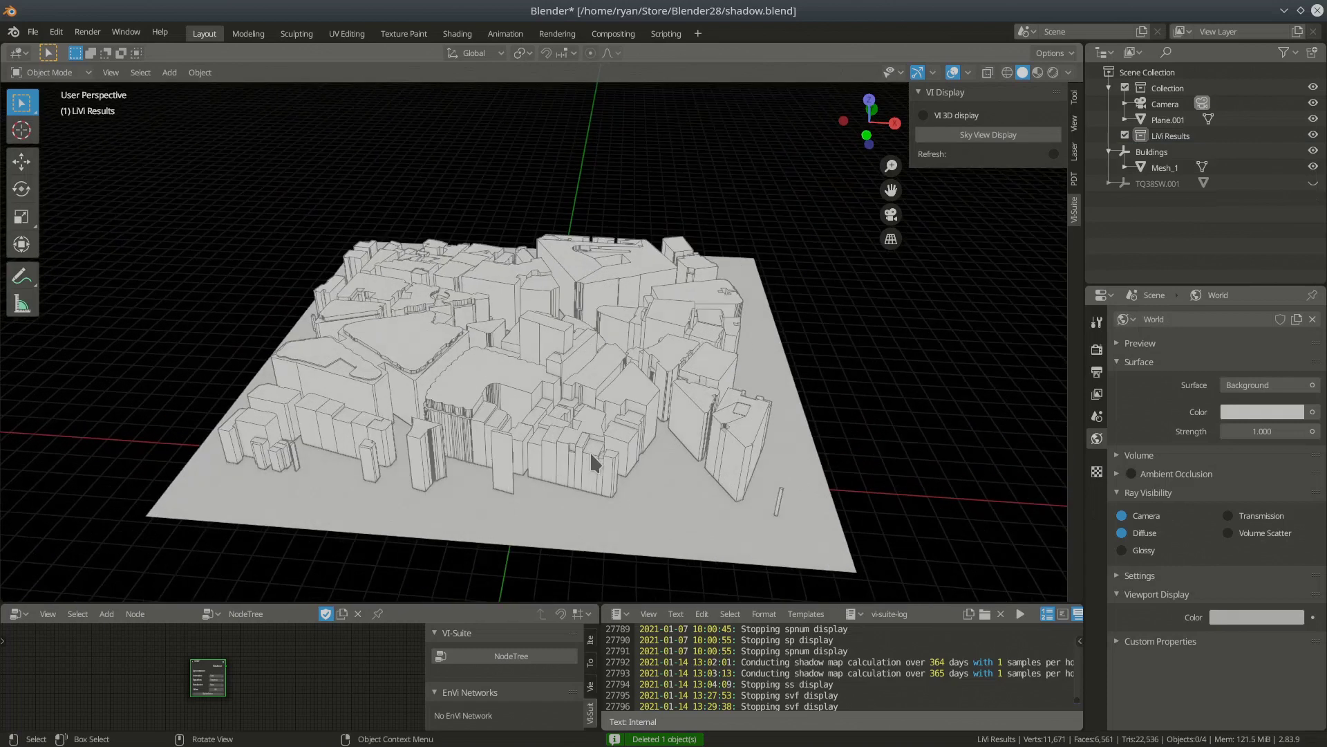
pyautogui.click(685, 524)
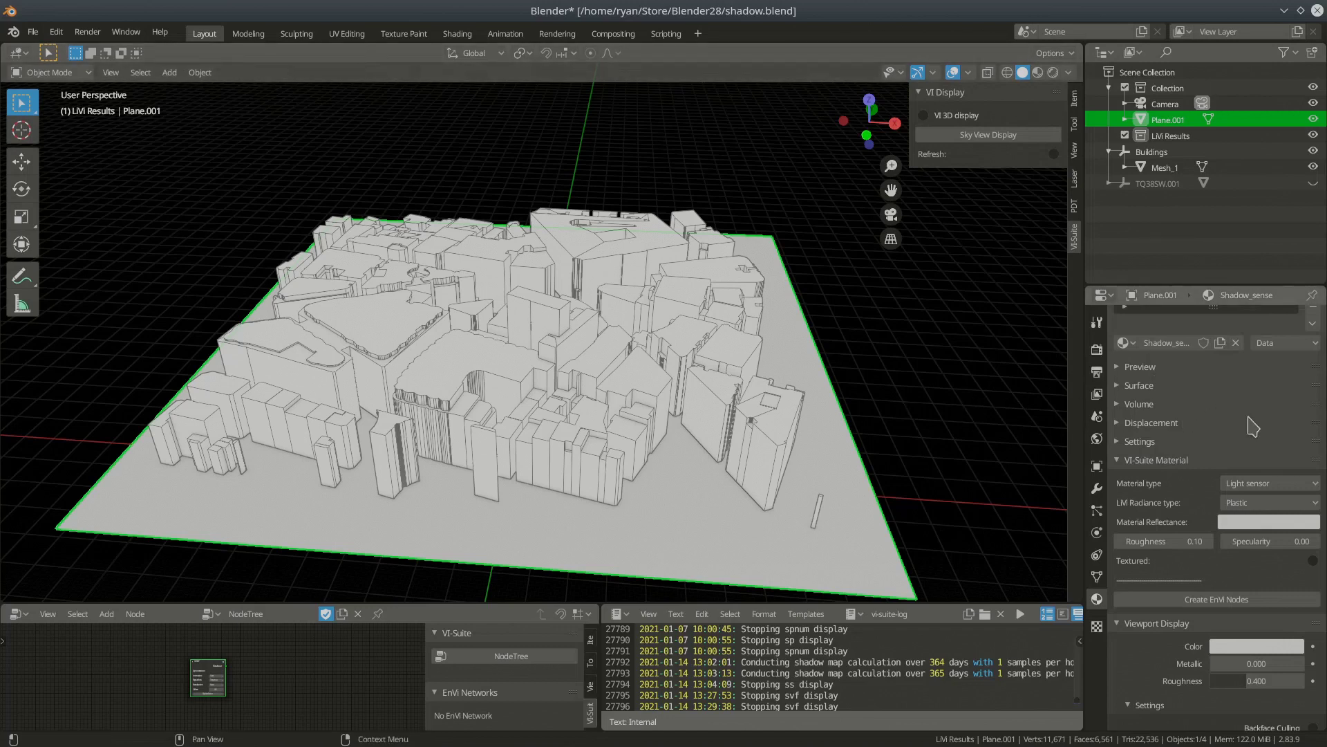
pyautogui.scroll(2, 1254, 433)
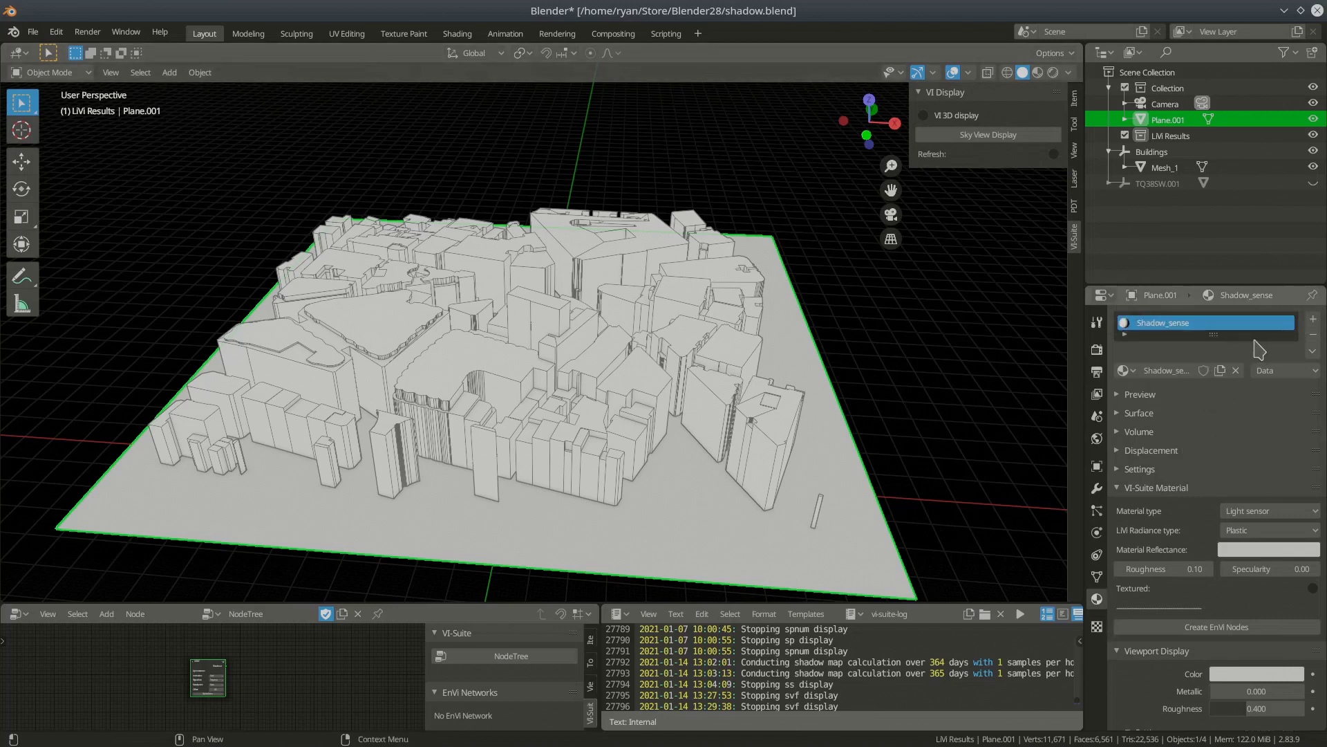
pyautogui.click(1124, 370)
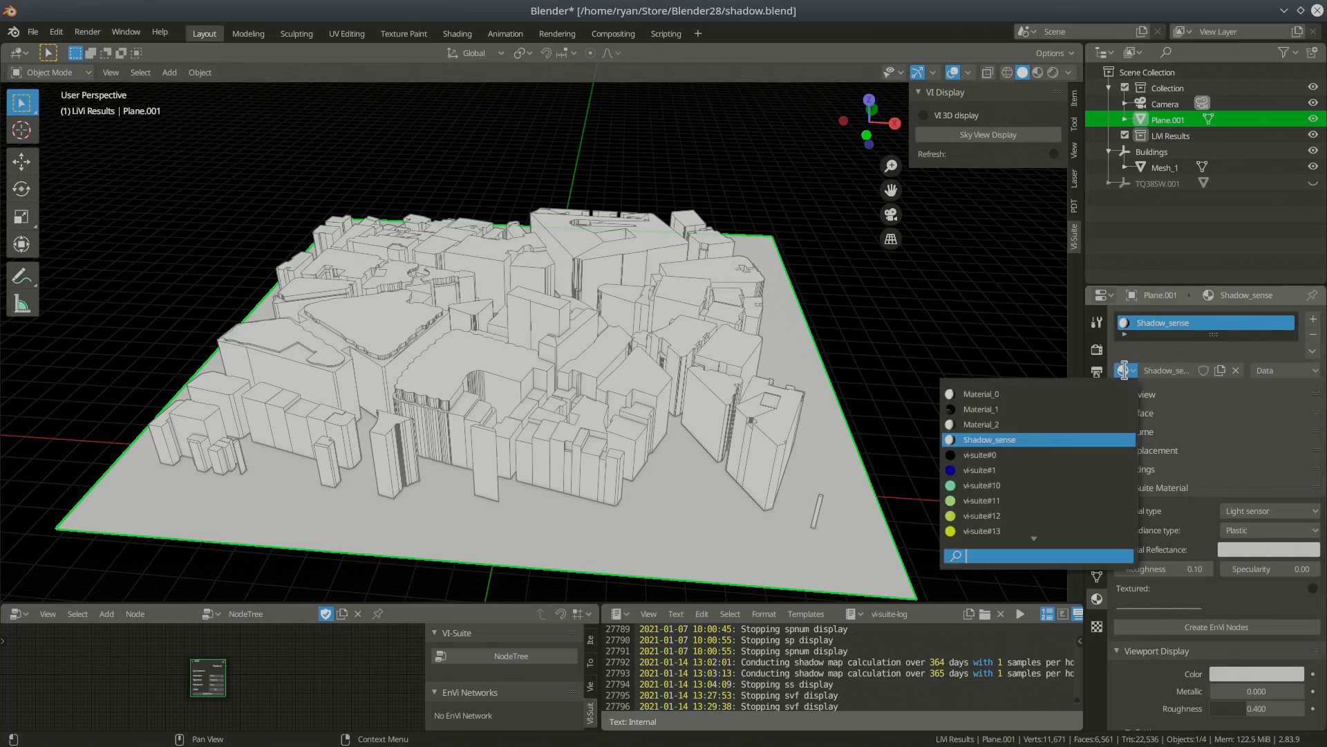
pyautogui.click(1014, 393)
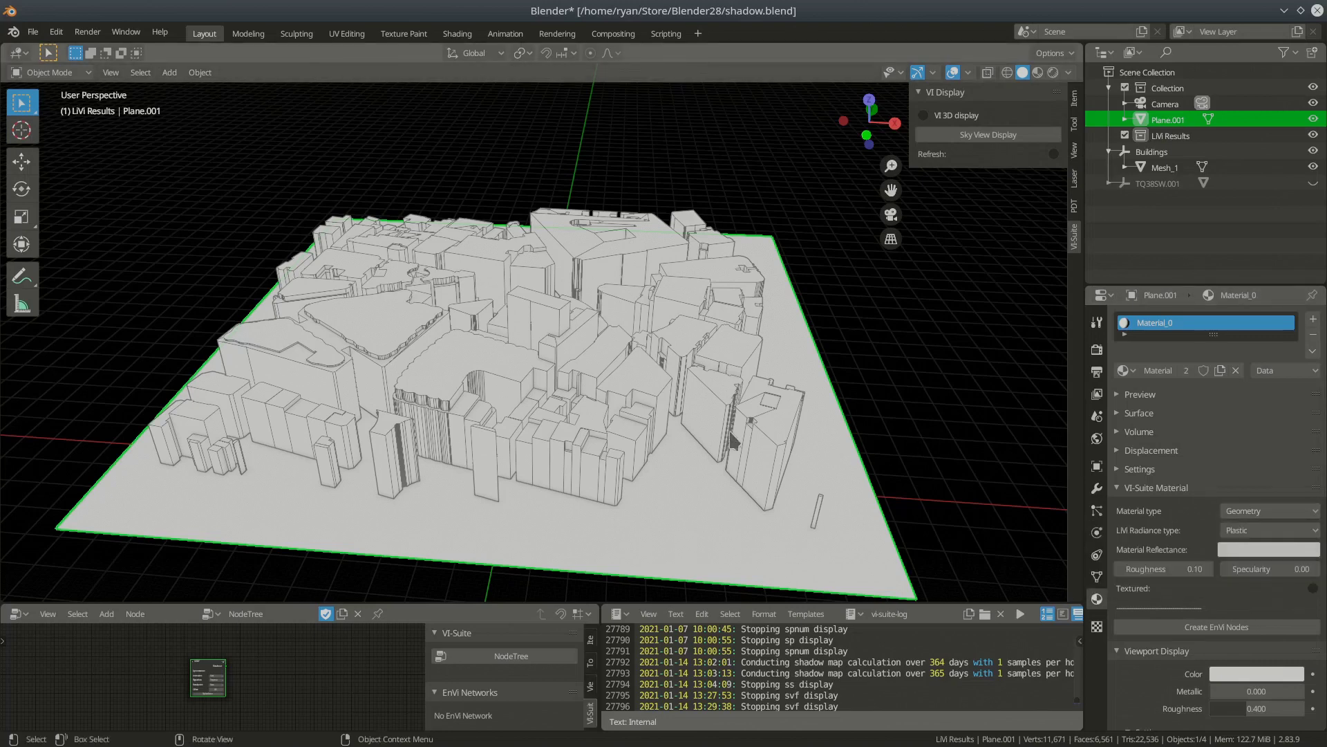
# Step: Enter Edit Mode on the buildings mesh and select the flat roof face of the small triangular building near the central junction
pyautogui.moveTo(564, 502); pyautogui.dragTo(611, 516, button='middle')
pyautogui.moveTo(594, 425); pyautogui.dragTo(676, 451, button='middle')
pyautogui.moveTo(562, 410); pyautogui.dragTo(590, 380, button='middle')
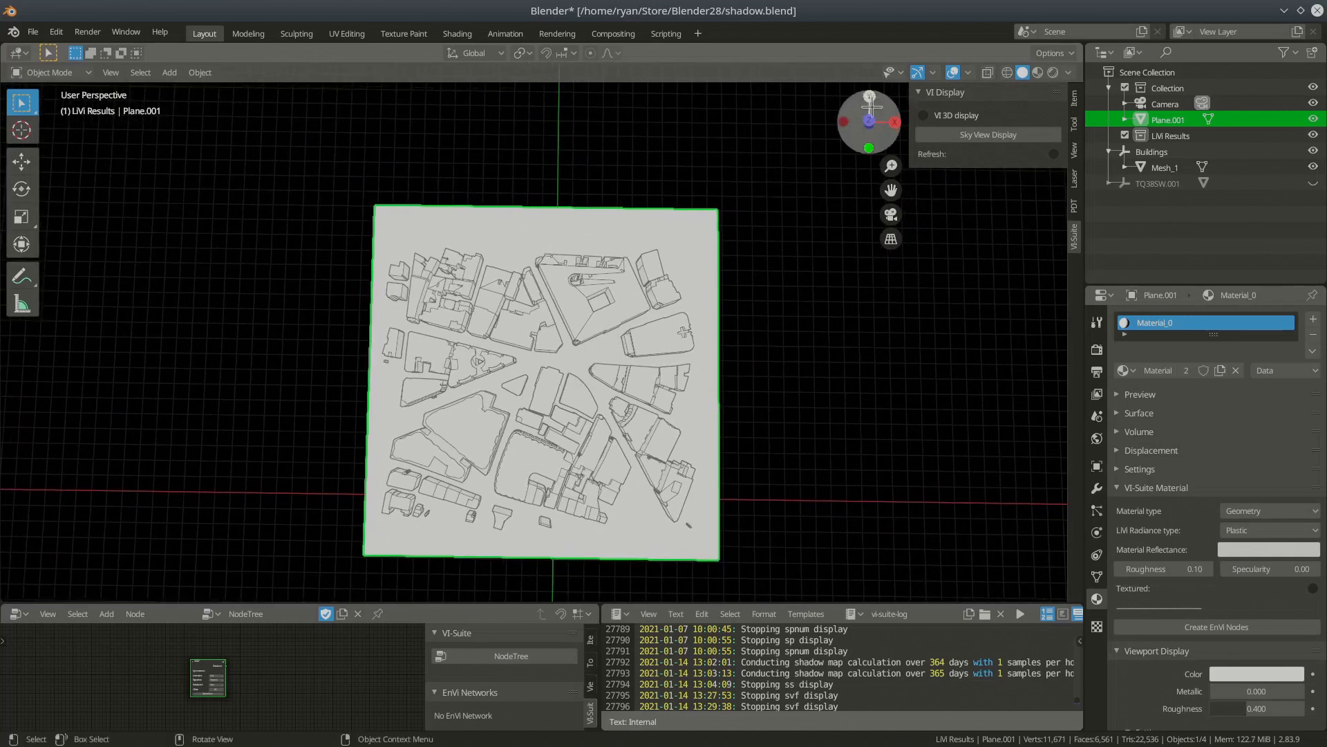
pyautogui.moveTo(585, 419)
pyautogui.mouseDown(button='middle')
pyautogui.moveTo(608, 339)
pyautogui.moveTo(592, 336)
pyautogui.moveTo(589, 361)
pyautogui.moveTo(646, 339)
pyautogui.moveTo(584, 415)
pyautogui.mouseUp(button='middle')
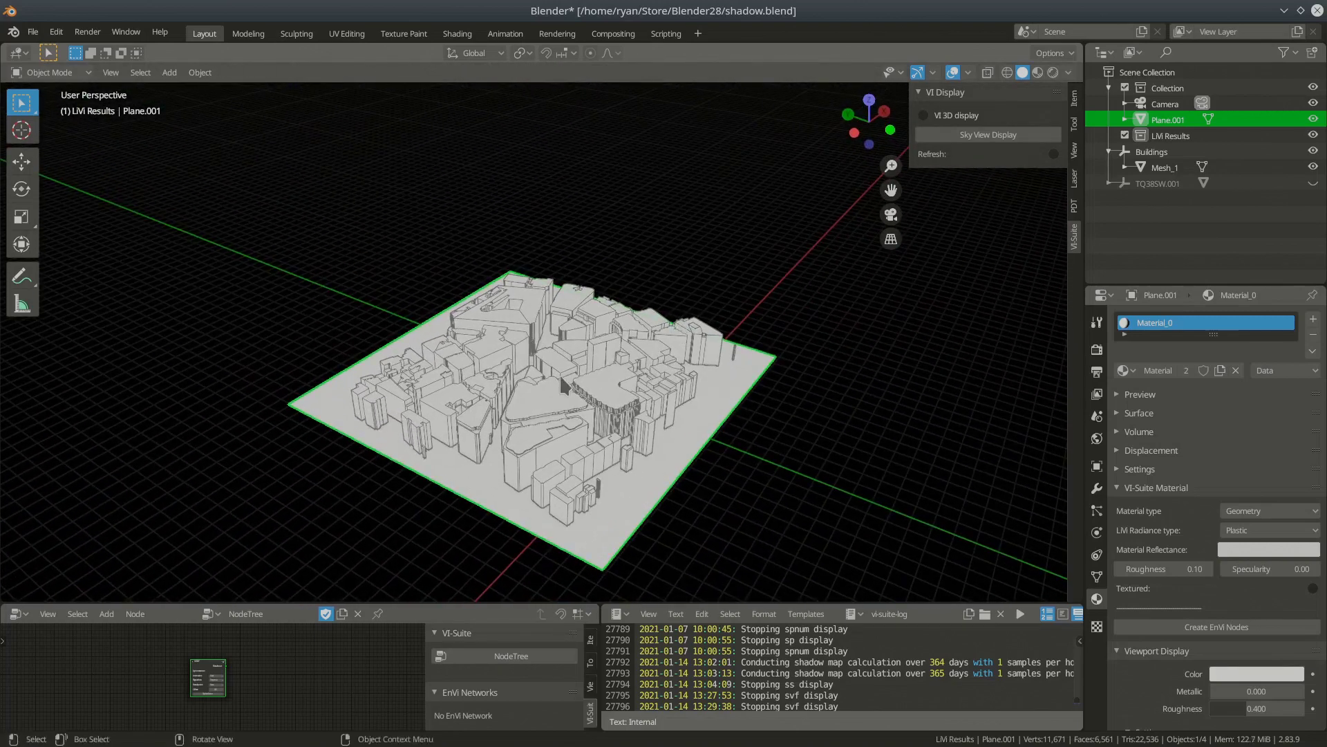
pyautogui.scroll(10, 551, 388)
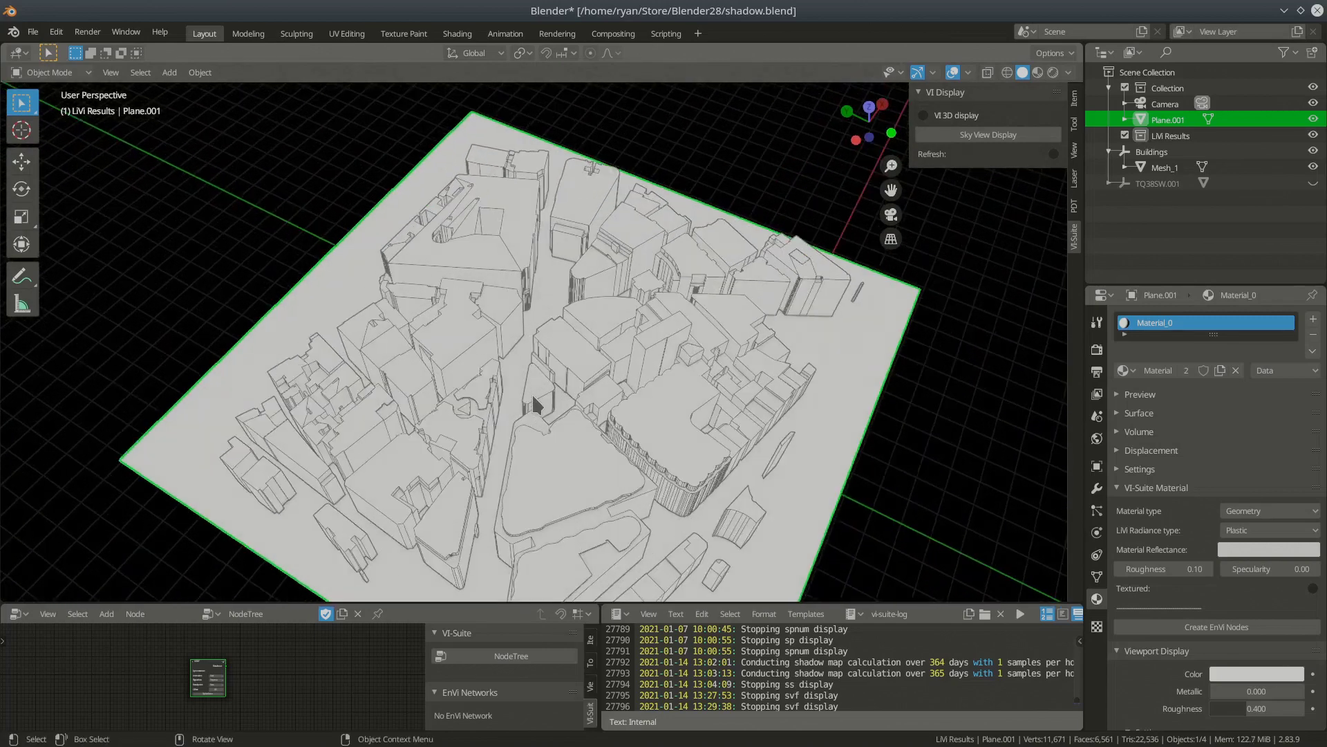
pyautogui.scroll(5, 534, 397)
pyautogui.moveTo(549, 412)
pyautogui.mouseDown(button='middle')
pyautogui.moveTo(529, 392)
pyautogui.moveTo(539, 421)
pyautogui.moveTo(541, 395)
pyautogui.mouseUp(button='middle')
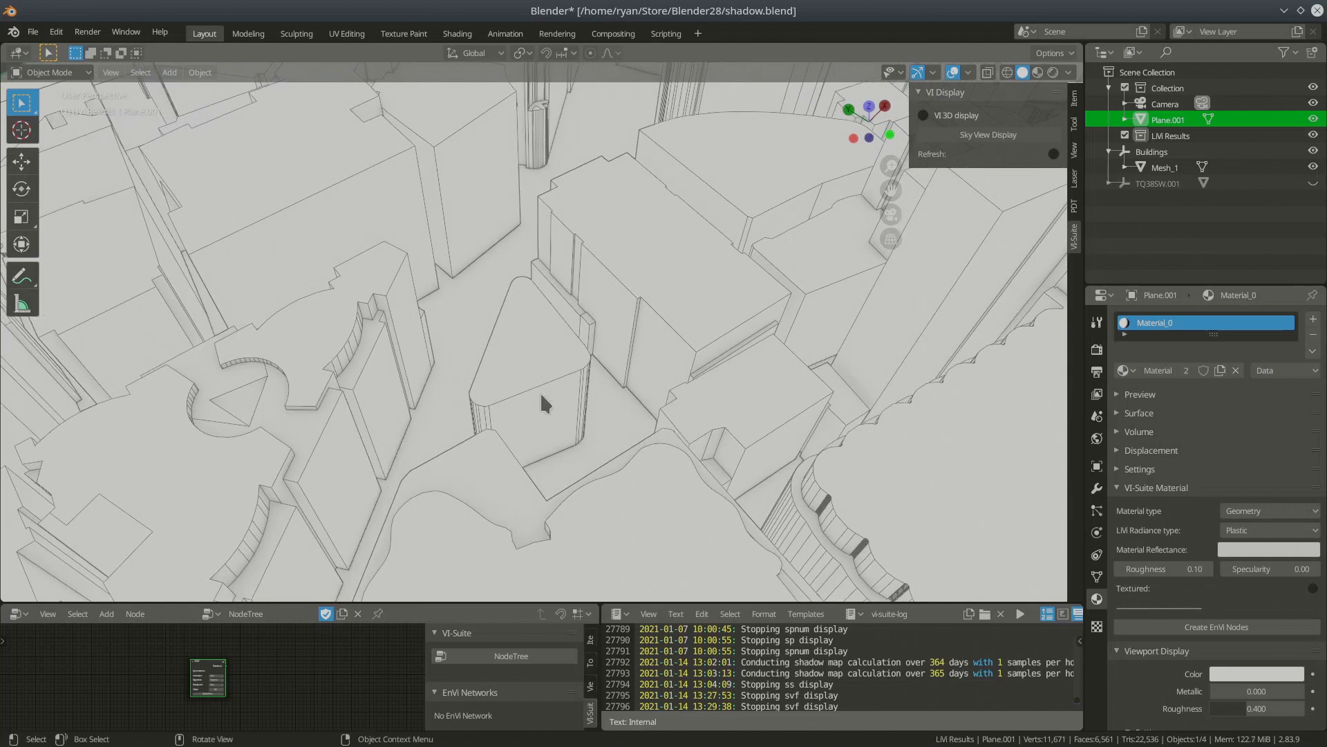
pyautogui.scroll(4, 542, 357)
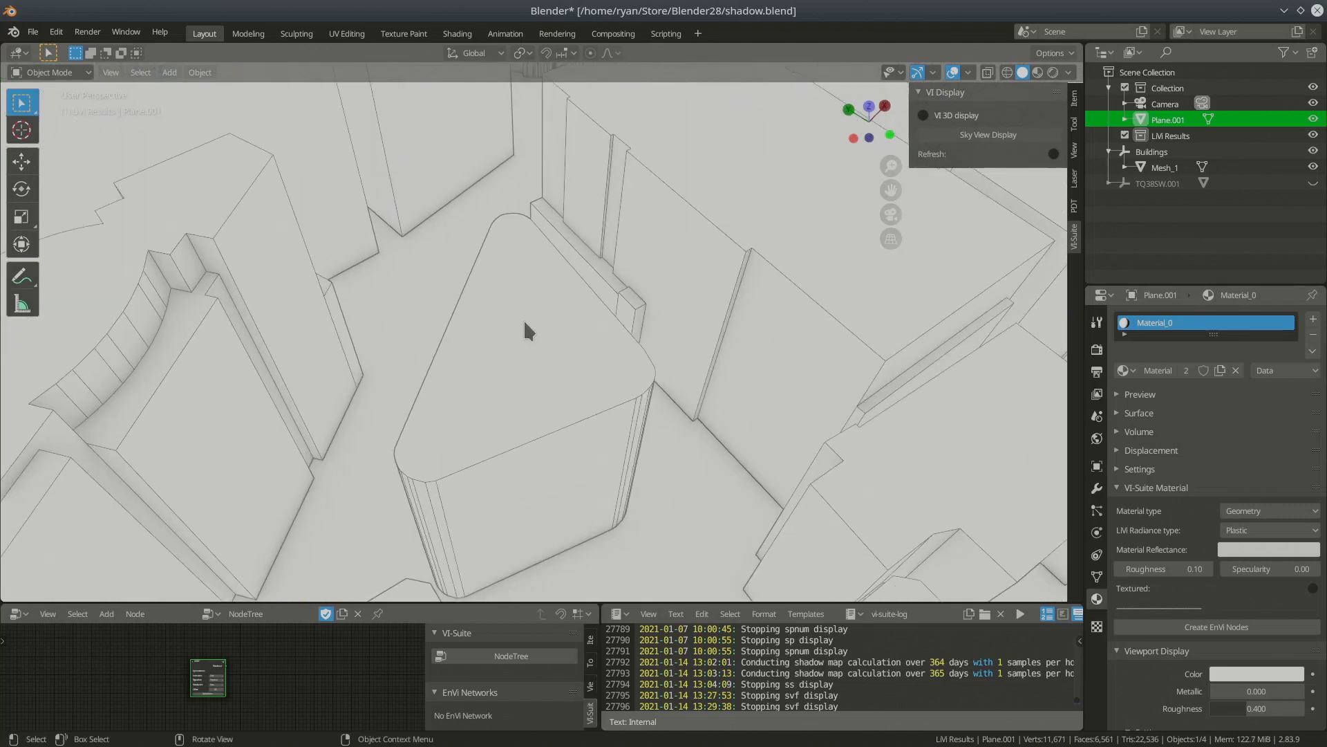
pyautogui.click(540, 364)
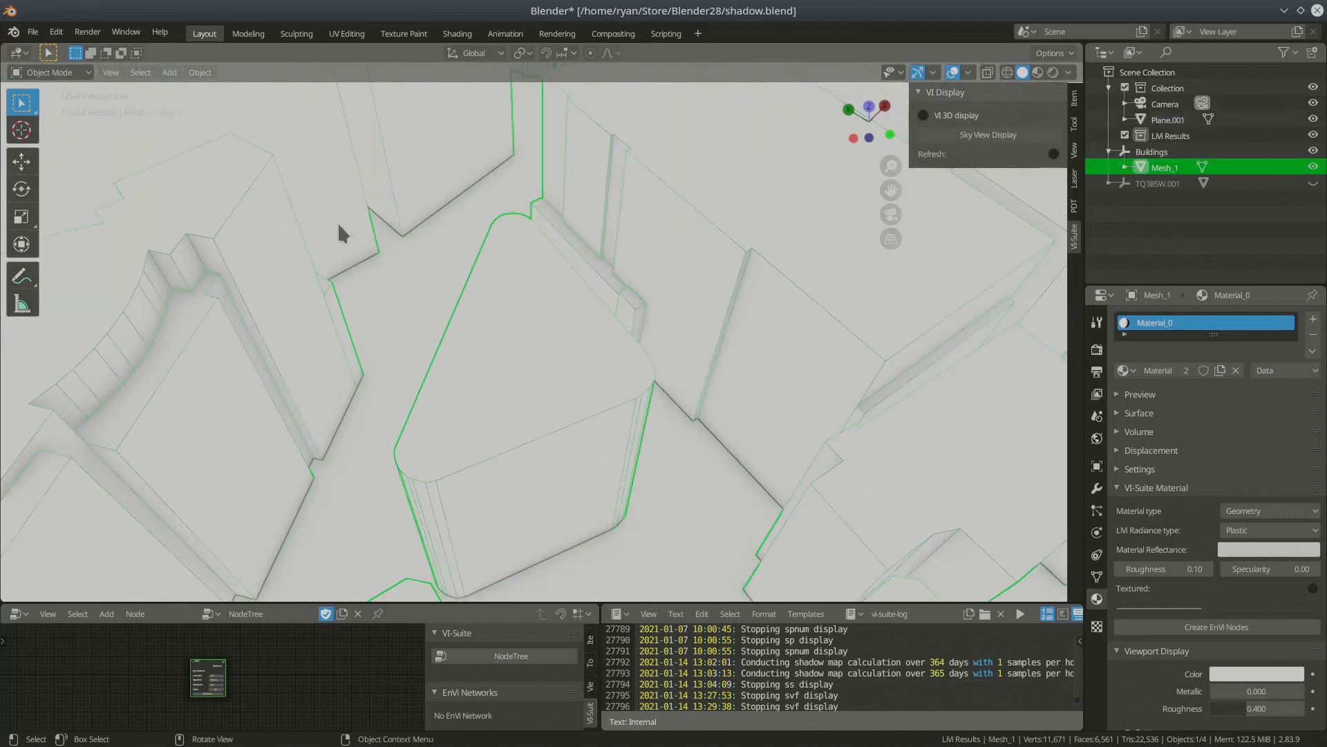
pyautogui.press('Tab')
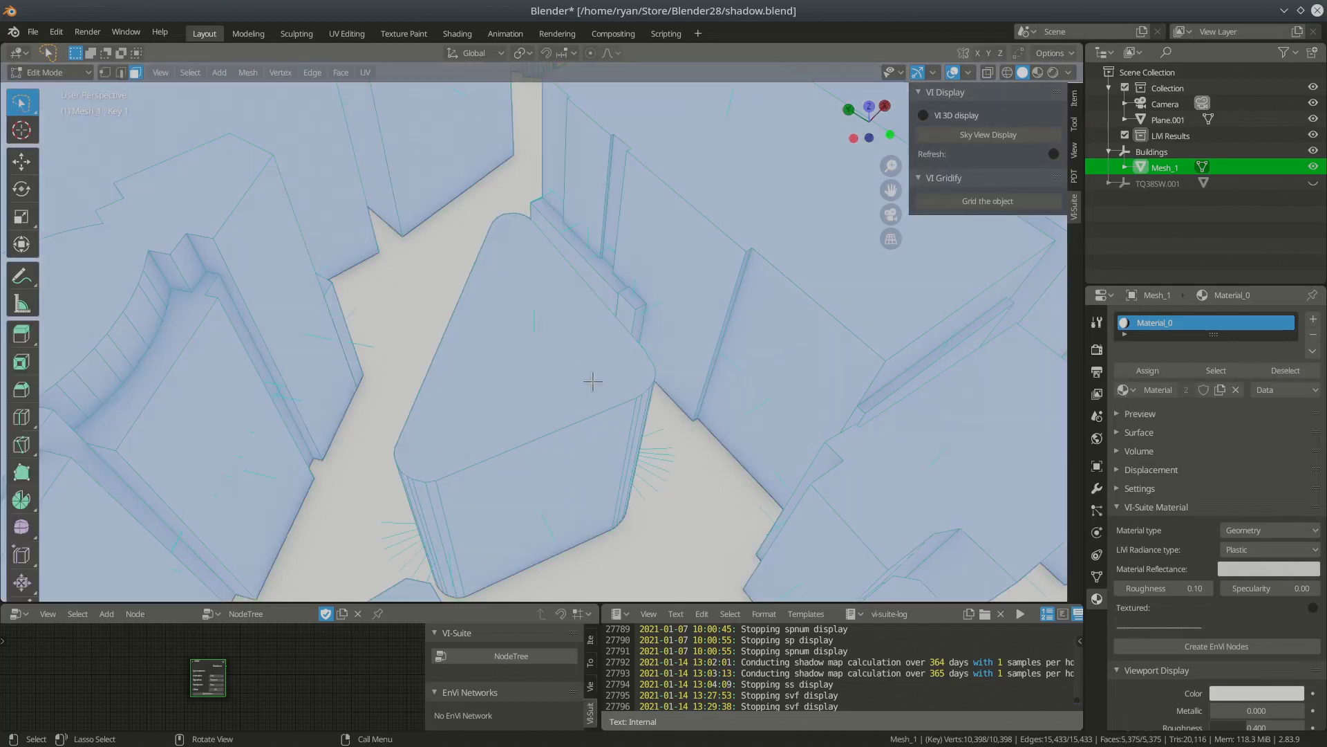
pyautogui.click(560, 390)
pyautogui.moveTo(537, 406)
pyautogui.mouseDown(button='middle')
pyautogui.moveTo(504, 373)
pyautogui.moveTo(521, 387)
pyautogui.moveTo(518, 416)
pyautogui.moveTo(492, 394)
pyautogui.mouseUp(button='middle')
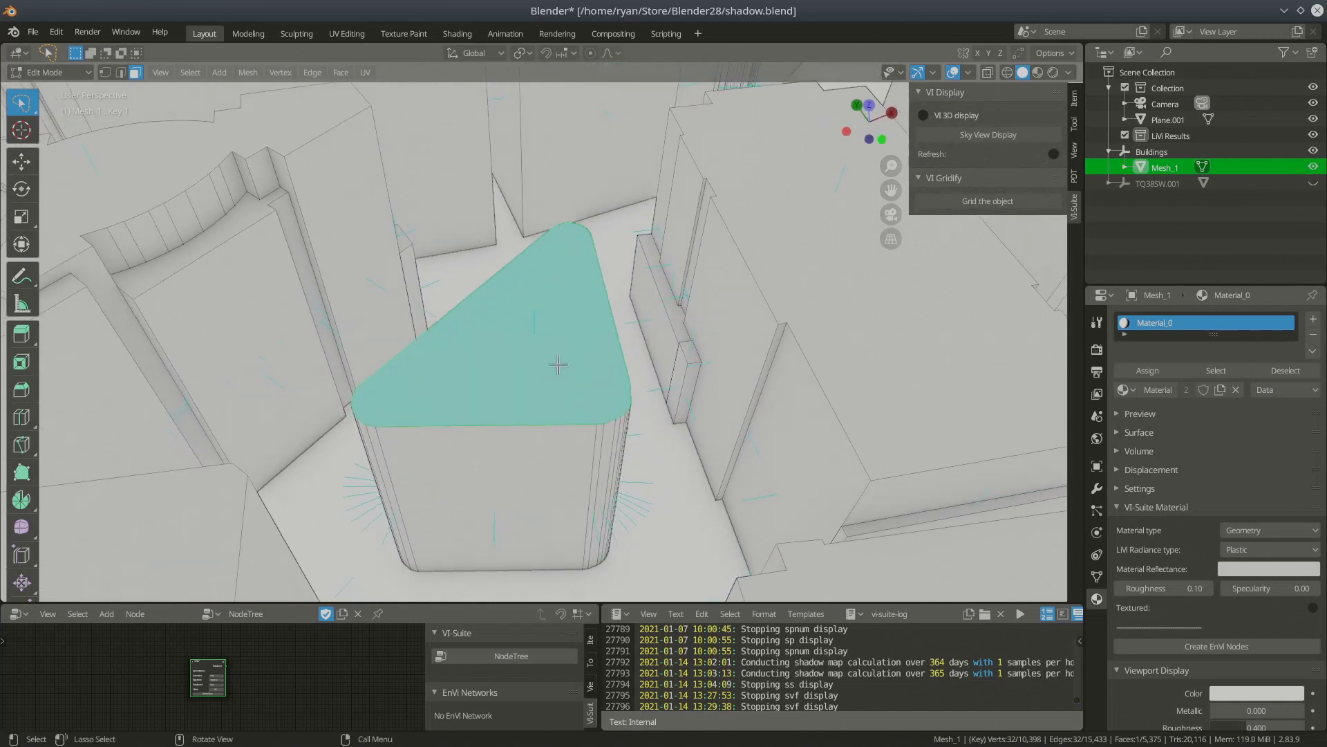
# Step: Try to subdivide the triangular building's roof face with 7 cuts
pyautogui.rightClick(504, 349)
pyautogui.click(502, 343)
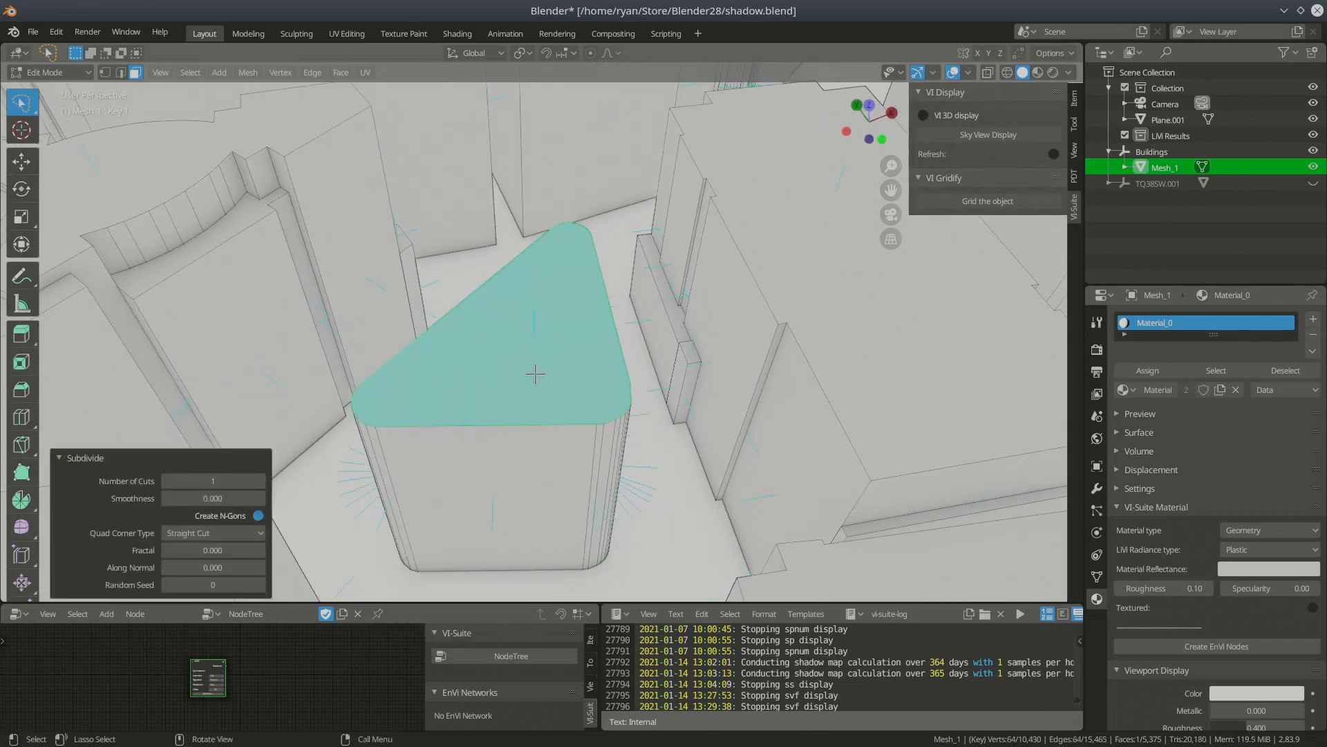
pyautogui.moveTo(443, 448)
pyautogui.mouseDown(button='middle')
pyautogui.moveTo(445, 465)
pyautogui.moveTo(460, 461)
pyautogui.mouseUp(button='middle')
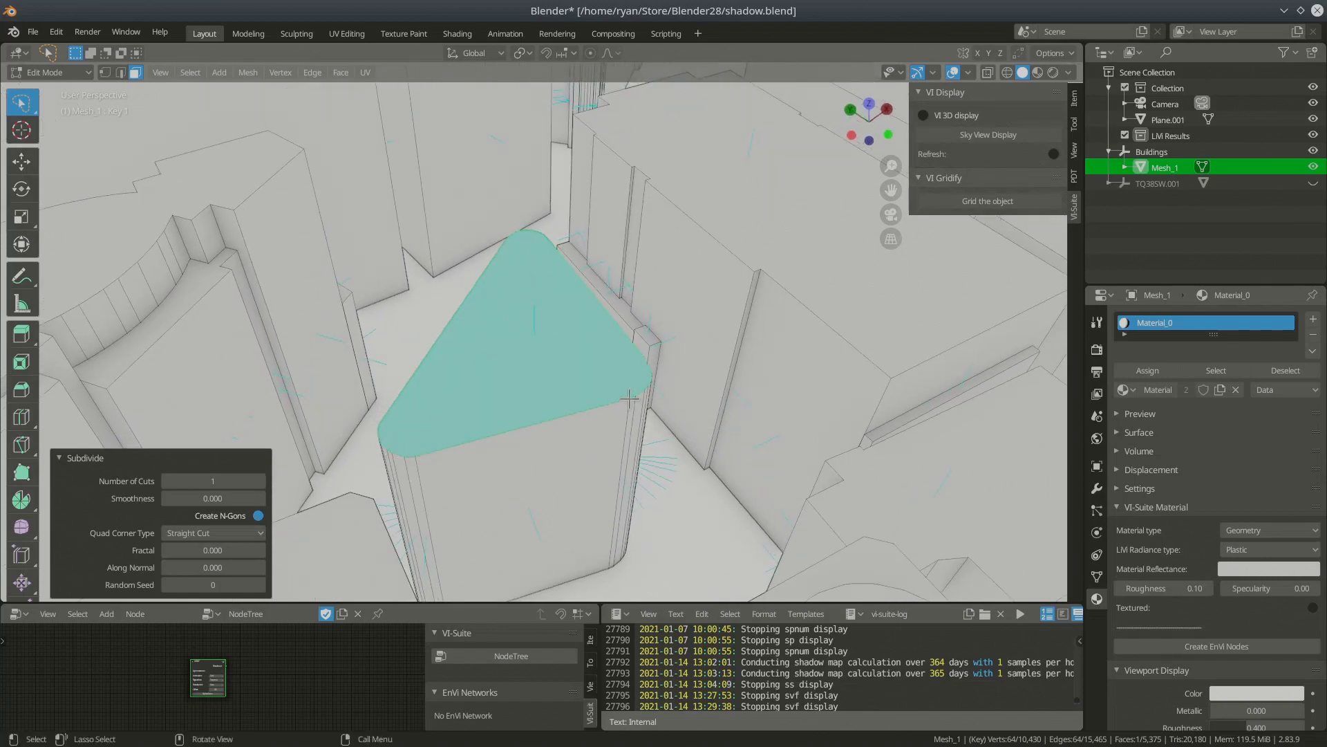
pyautogui.moveTo(576, 386); pyautogui.dragTo(579, 432, button='middle')
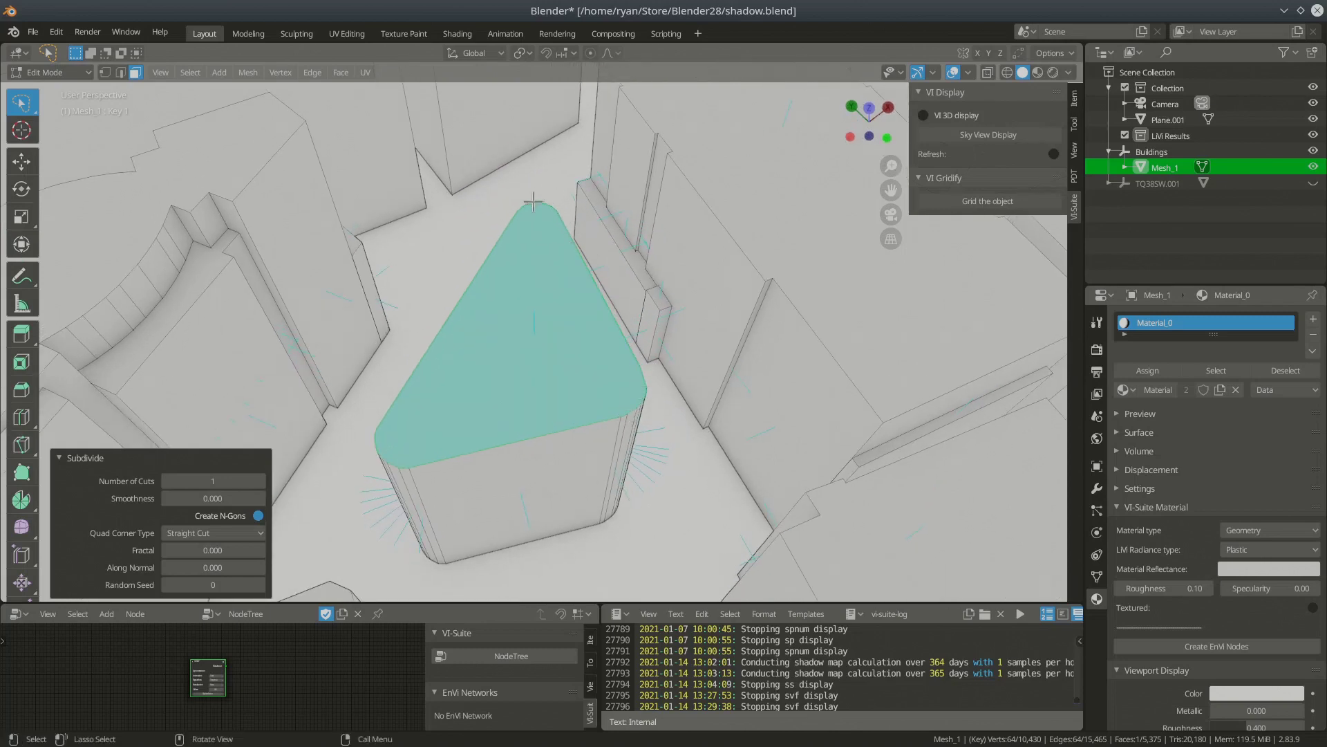
pyautogui.click(262, 480)
pyautogui.click(262, 480)
pyautogui.click(262, 480)
pyautogui.click(262, 480)
pyautogui.click(262, 481)
pyautogui.click(262, 481)
pyautogui.moveTo(529, 349); pyautogui.dragTo(553, 290, button='middle')
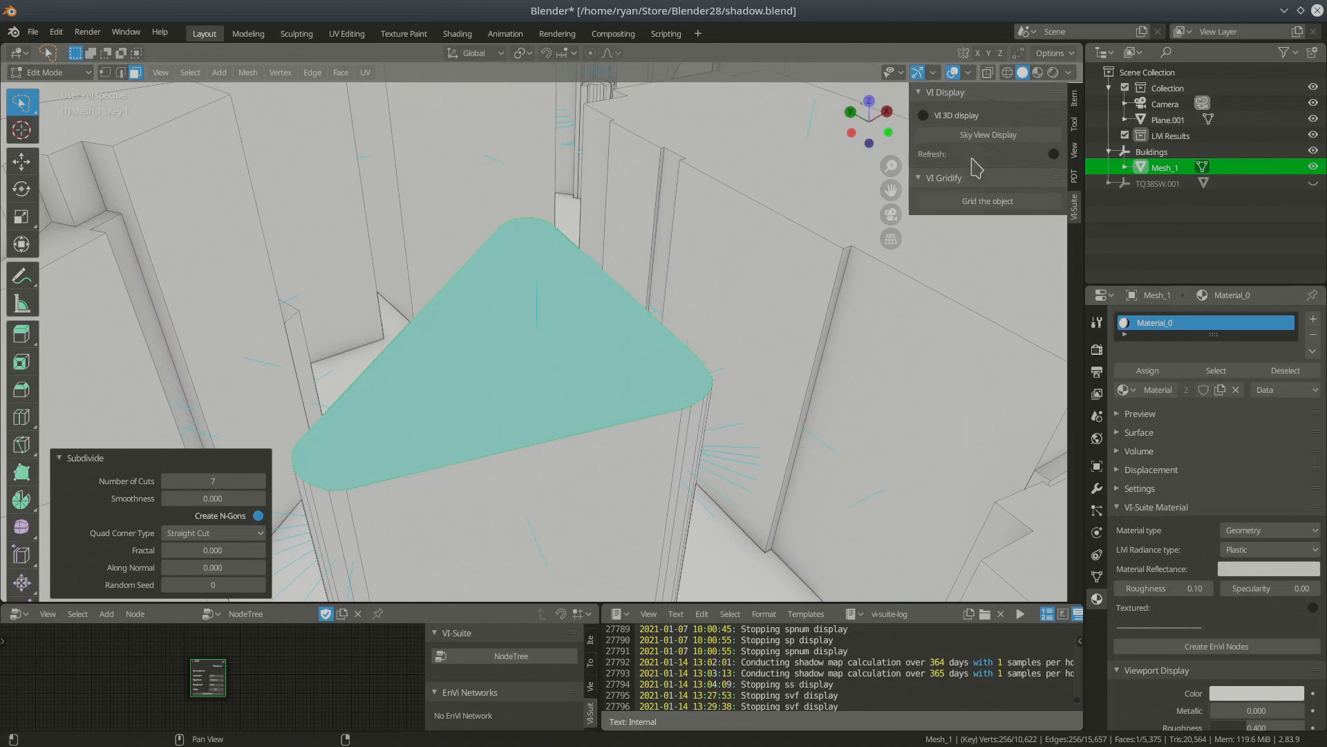
# Step: Switch to wireframe shading and undo the roof face subdivision, keeping only that roof face selected
pyautogui.click(1007, 71)
pyautogui.moveTo(648, 313)
pyautogui.mouseDown(button='middle')
pyautogui.moveTo(629, 352)
pyautogui.moveTo(677, 346)
pyautogui.moveTo(627, 323)
pyautogui.mouseUp(button='middle')
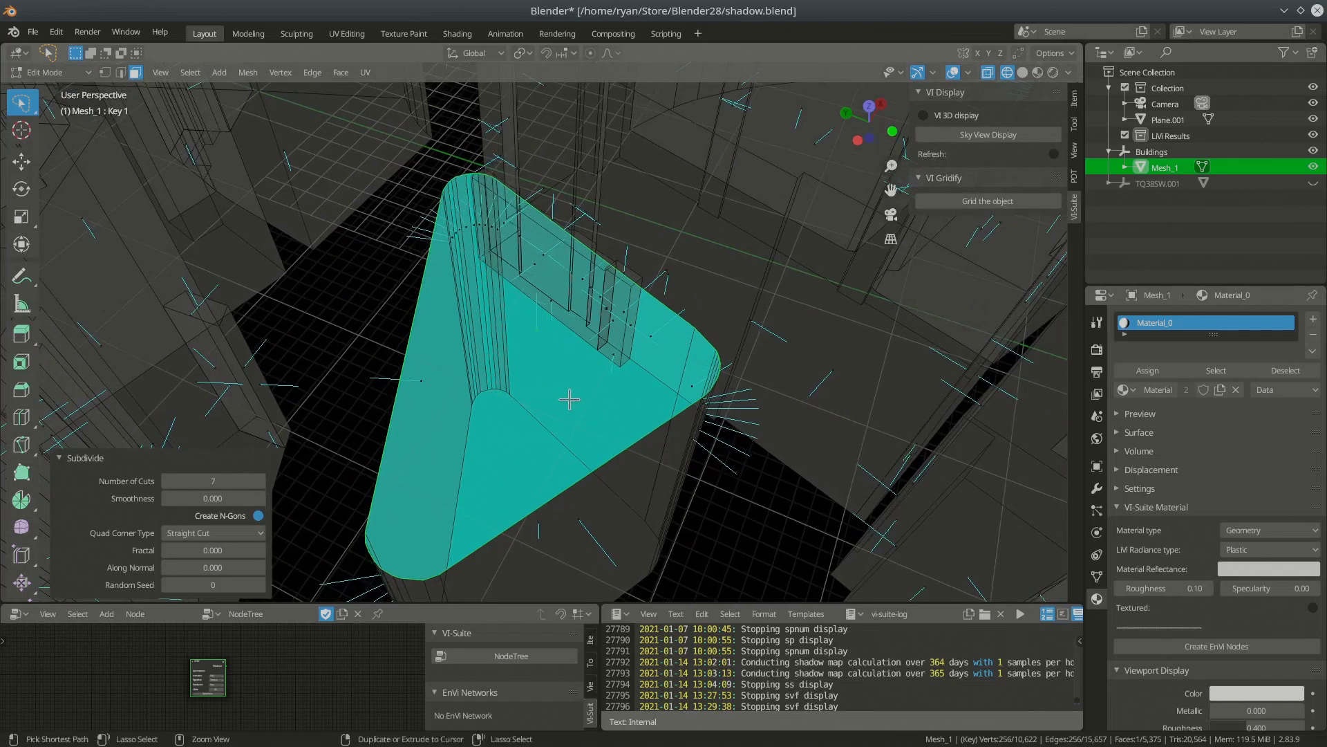
pyautogui.hotkey('ctrl', 'z')
pyautogui.hotkey('ctrl', 'z')
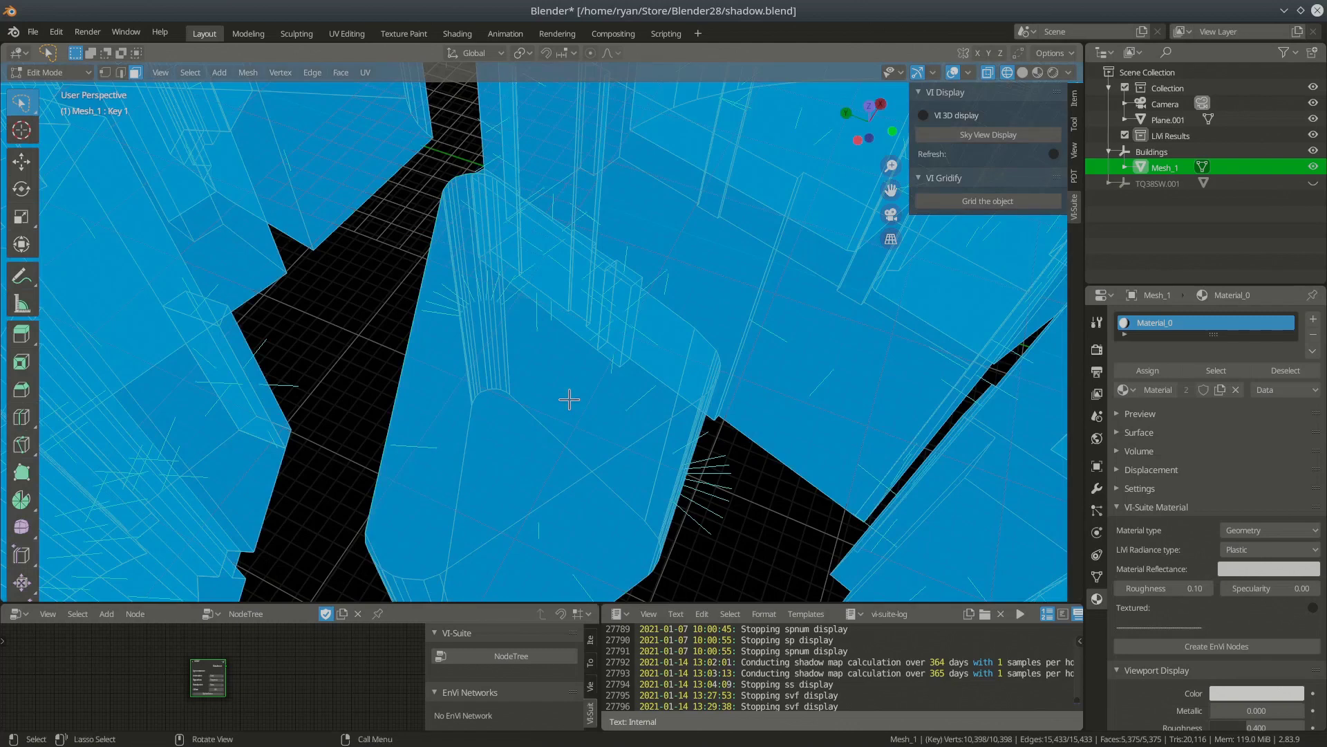
pyautogui.moveTo(569, 399); pyautogui.dragTo(542, 332, button='middle')
pyautogui.hotkey('ctrl', 'z')
# Step: Duplicate the triangular roof face about 0.12 m upward along Z and separate the copy into its own object
pyautogui.moveTo(474, 380); pyautogui.dragTo(500, 422, button='middle')
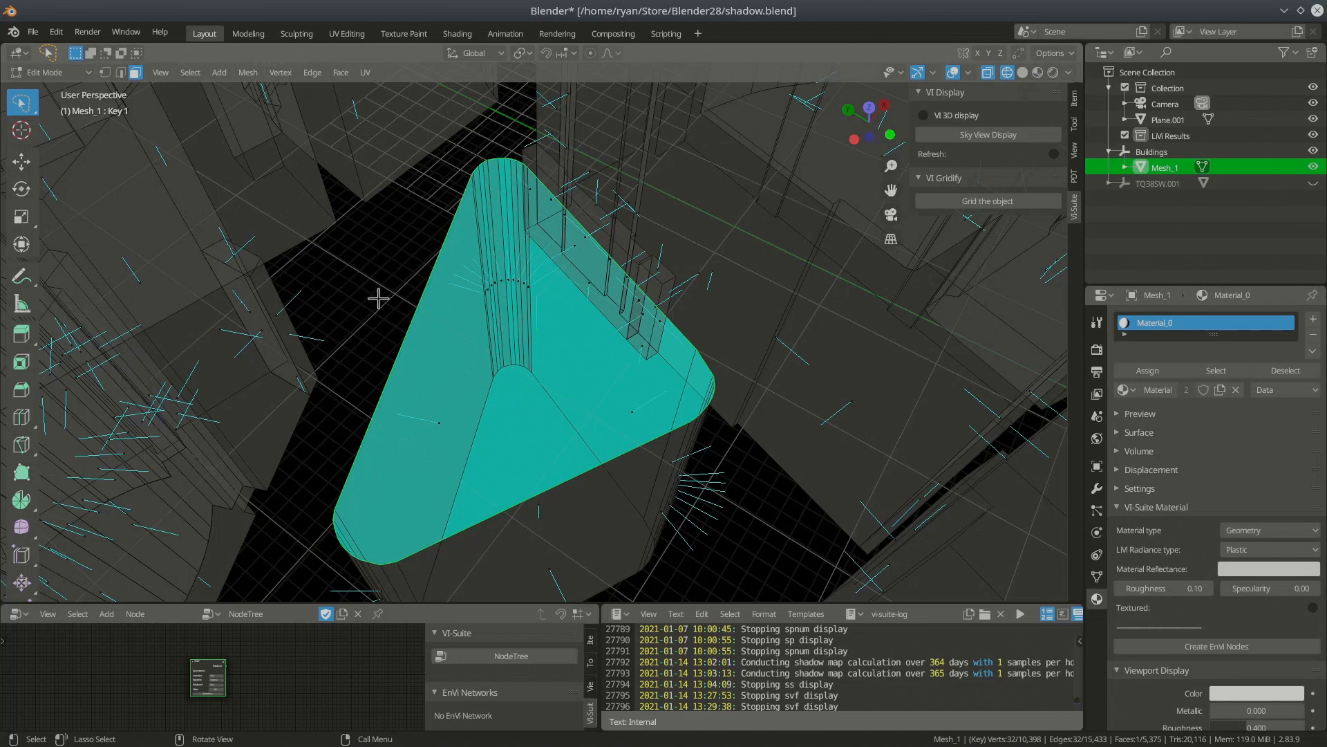
pyautogui.moveTo(515, 405)
pyautogui.mouseDown(button='middle')
pyautogui.moveTo(502, 368)
pyautogui.moveTo(516, 384)
pyautogui.mouseUp(button='middle')
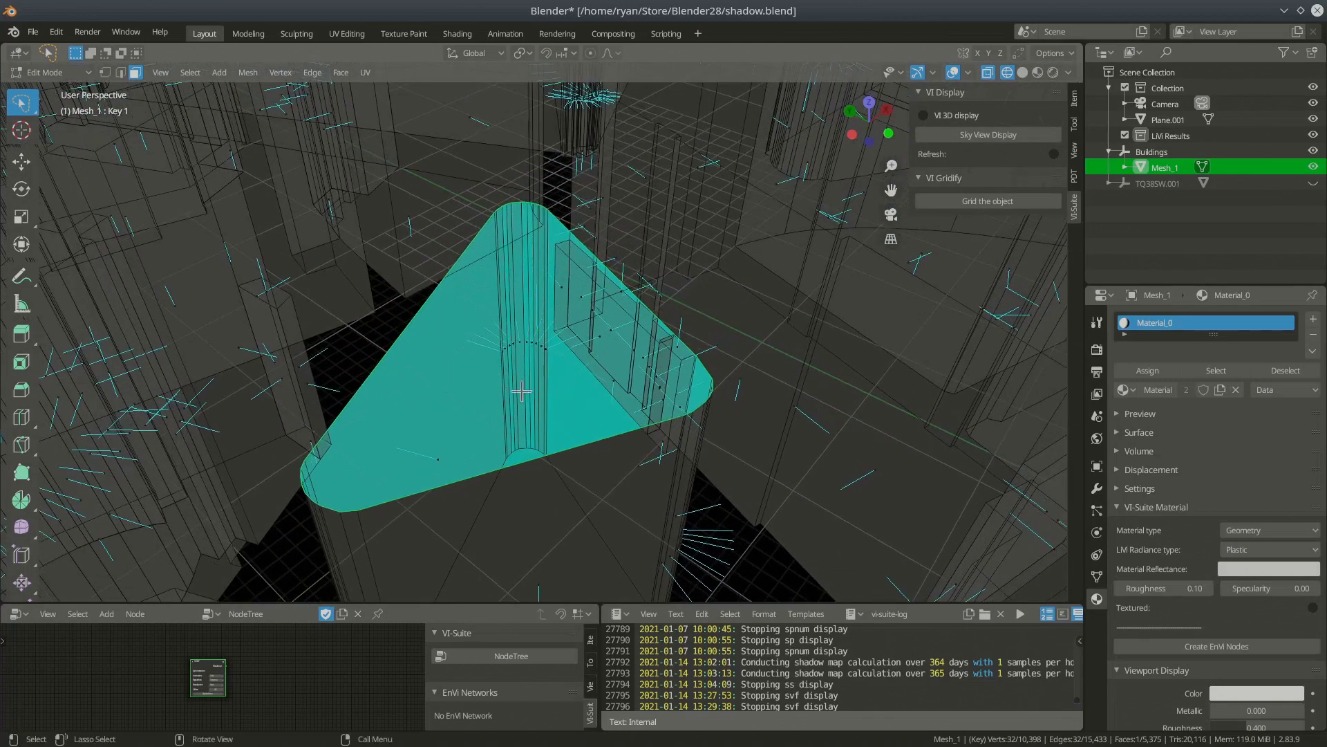
pyautogui.moveTo(550, 421); pyautogui.dragTo(536, 402, button='middle')
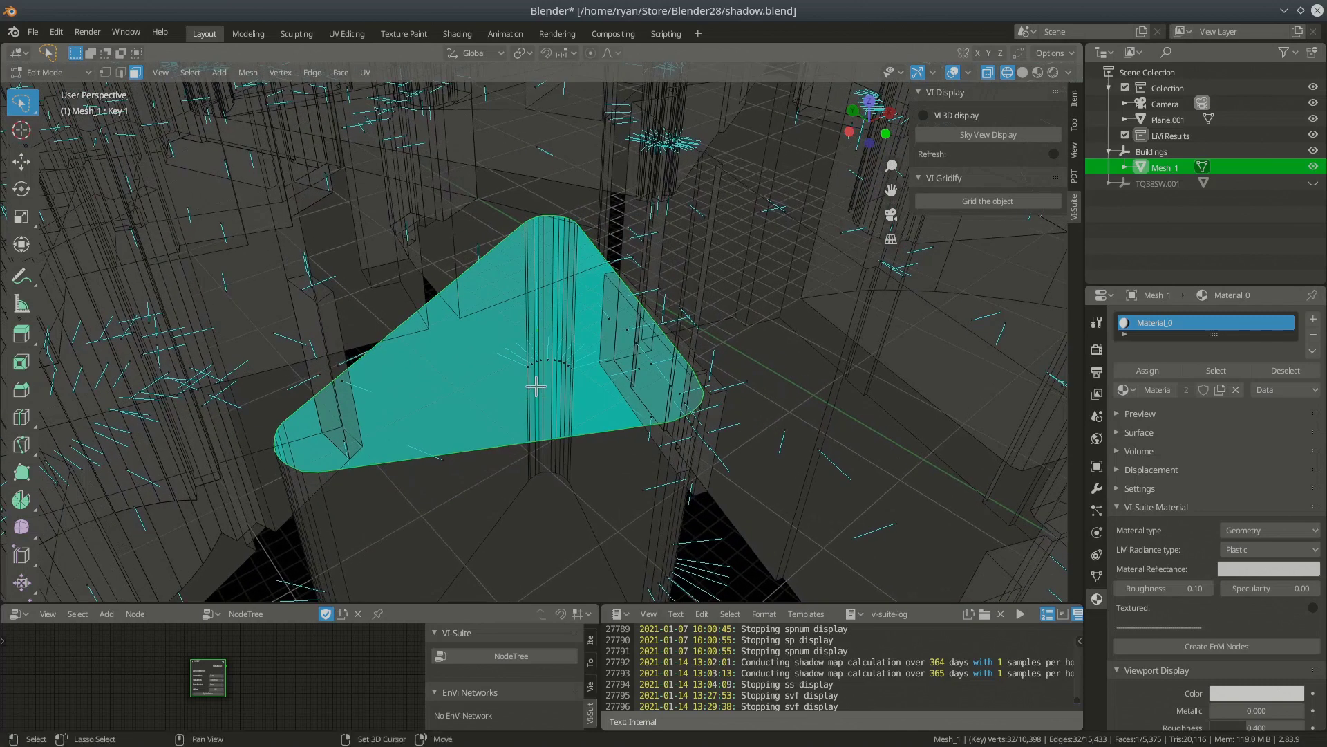
pyautogui.hotkey('shift', 'd')
pyautogui.press('z')
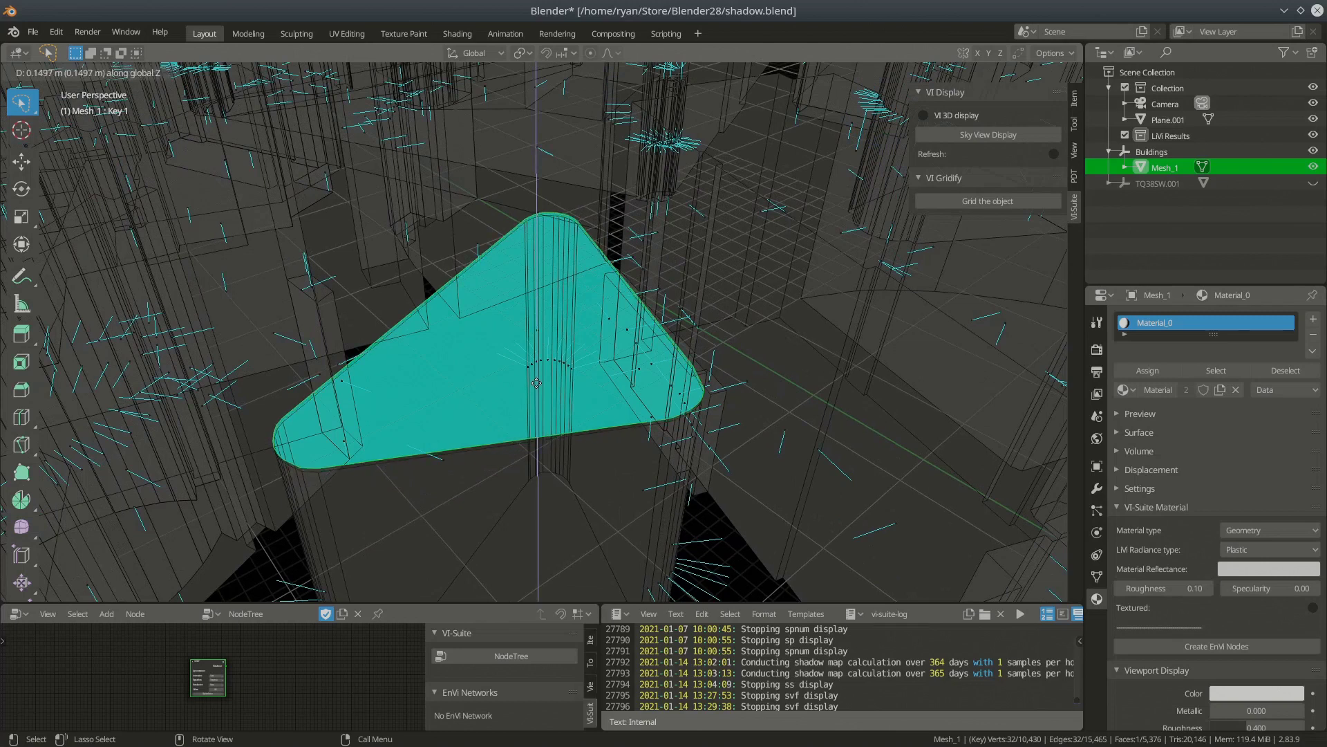
pyautogui.click(538, 384)
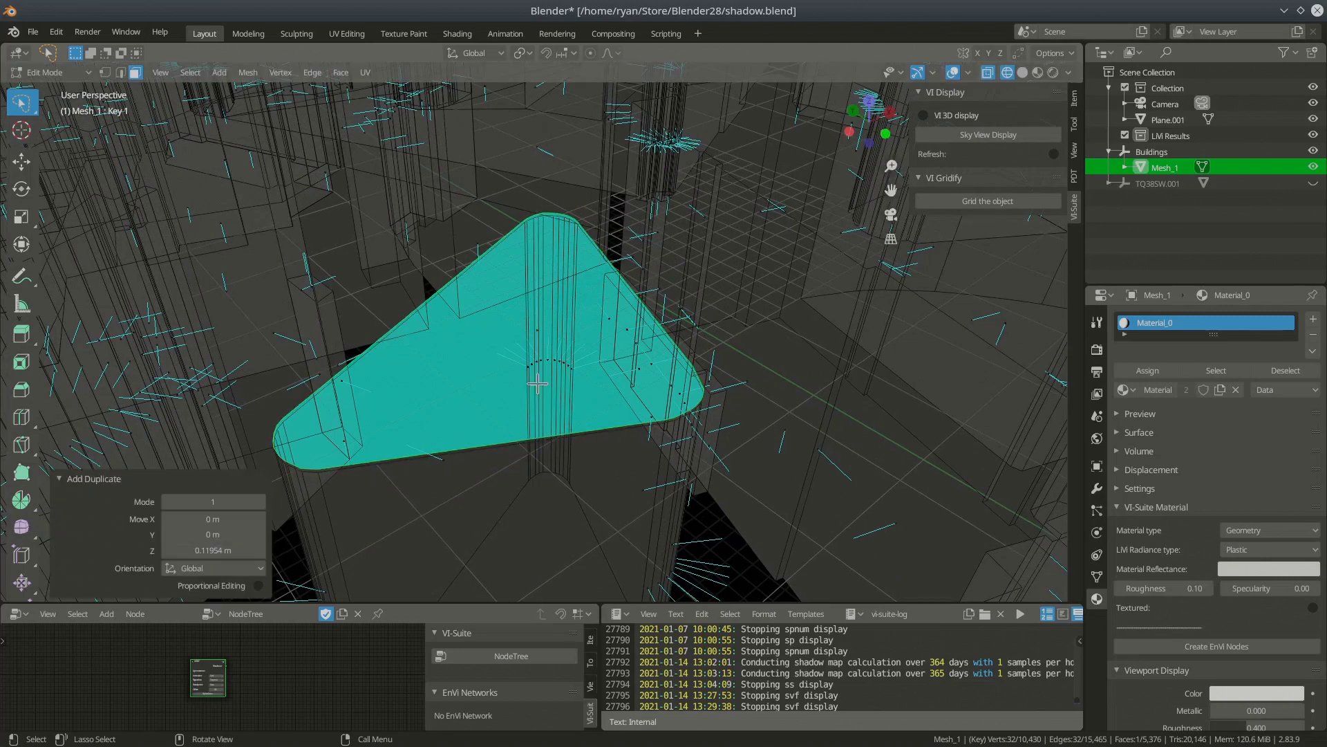
pyautogui.press('p')
pyautogui.click(551, 347)
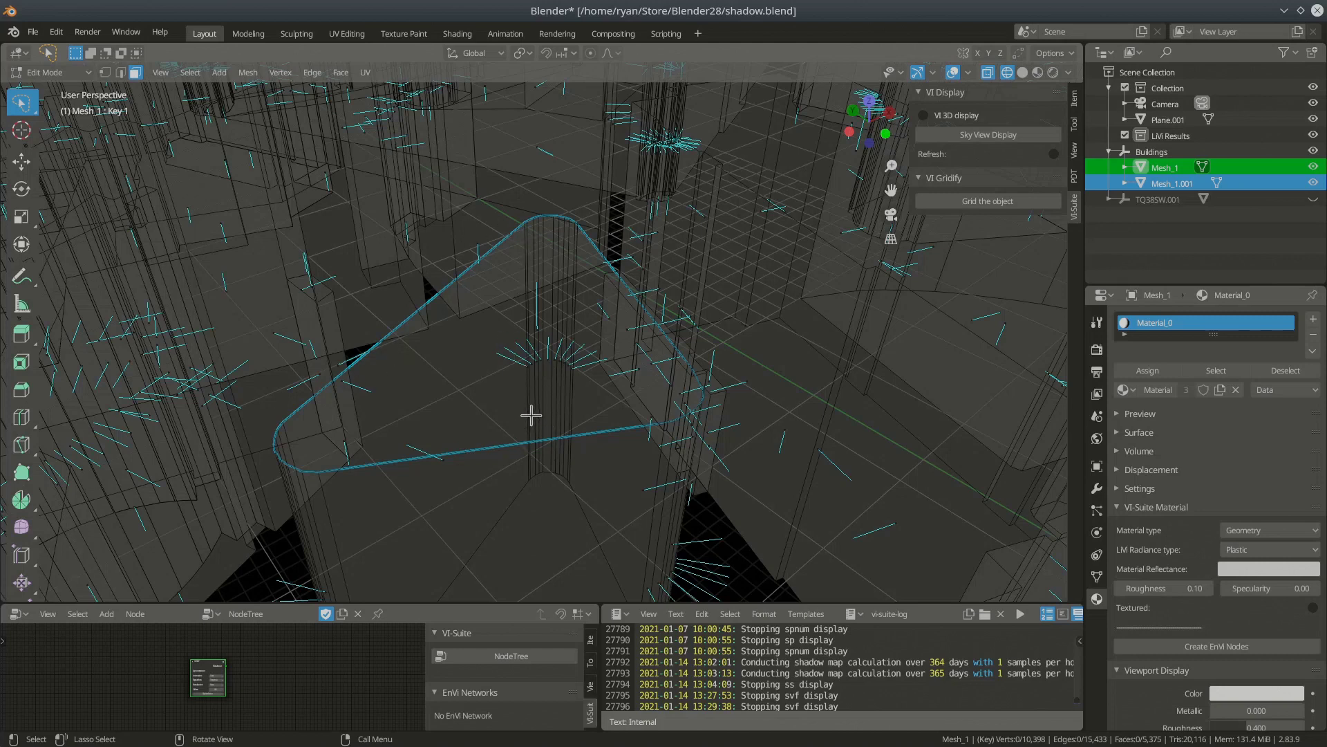
# Step: Enter Edit Mode on the separated roof copy and subdivide its face with 1 cut
pyautogui.press('Tab')
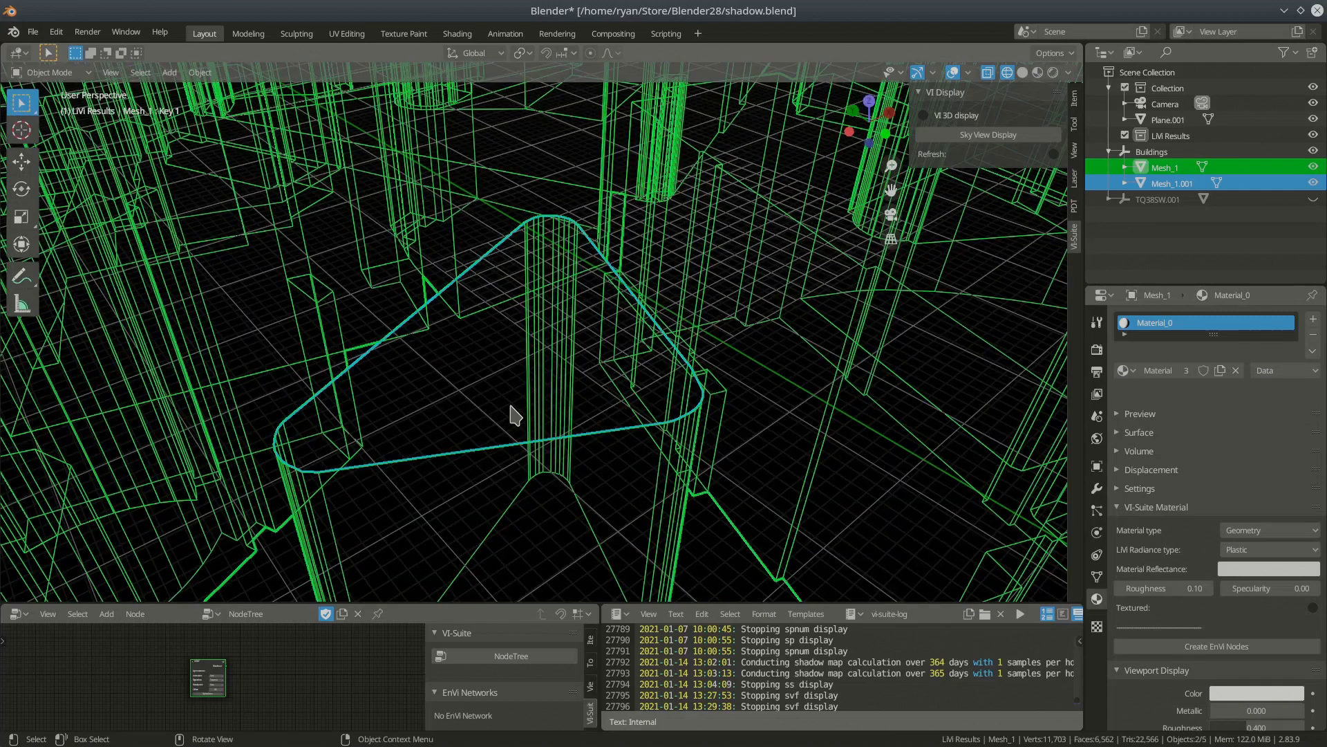
pyautogui.click(416, 312)
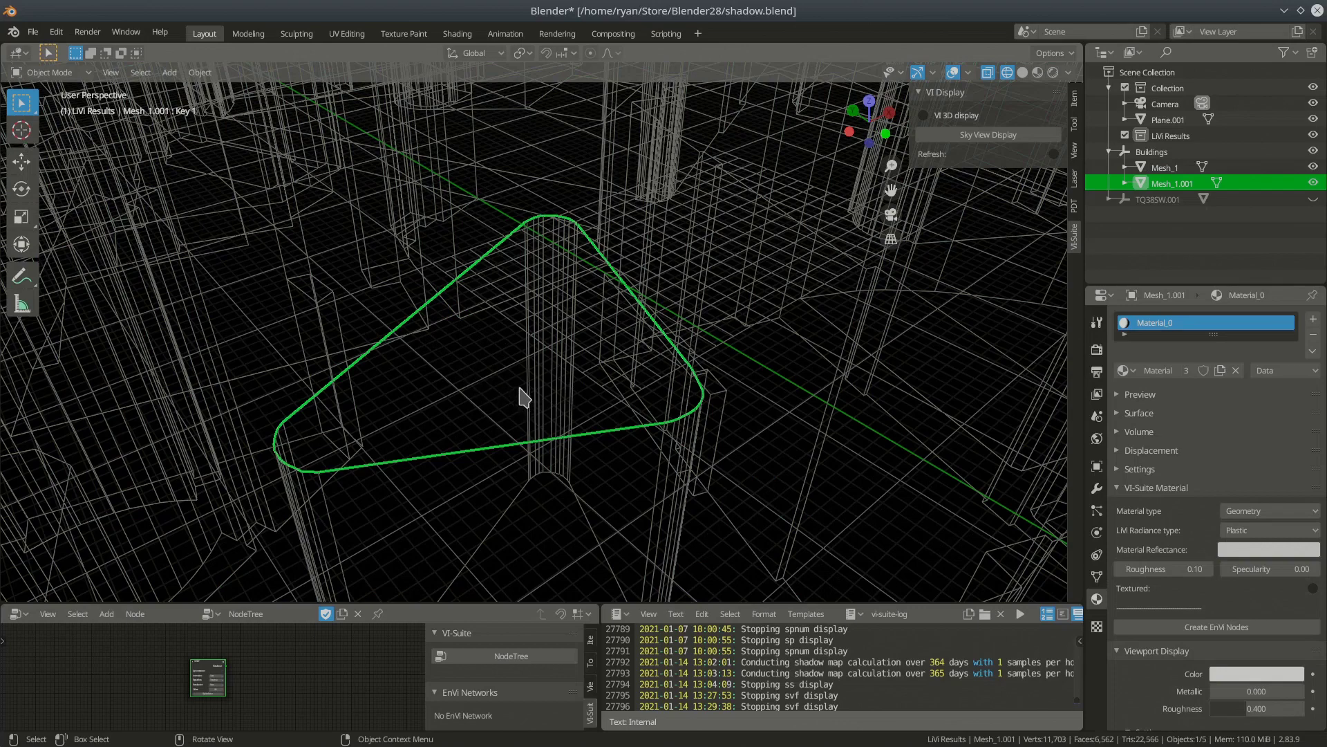
pyautogui.press('Tab')
pyautogui.moveTo(533, 364)
pyautogui.mouseDown(button='middle')
pyautogui.moveTo(533, 412)
pyautogui.moveTo(510, 400)
pyautogui.moveTo(540, 376)
pyautogui.mouseUp(button='middle')
pyautogui.click(540, 314)
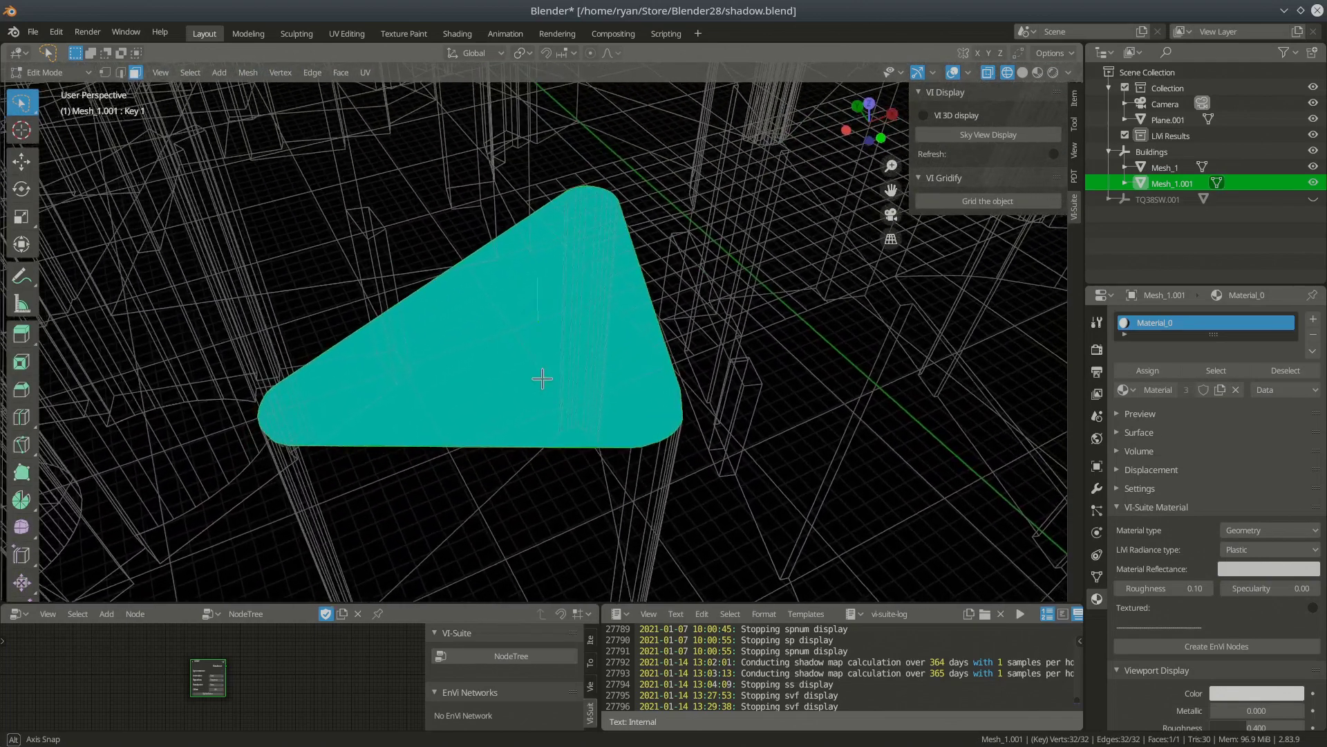
pyautogui.rightClick(574, 358)
pyautogui.click(571, 358)
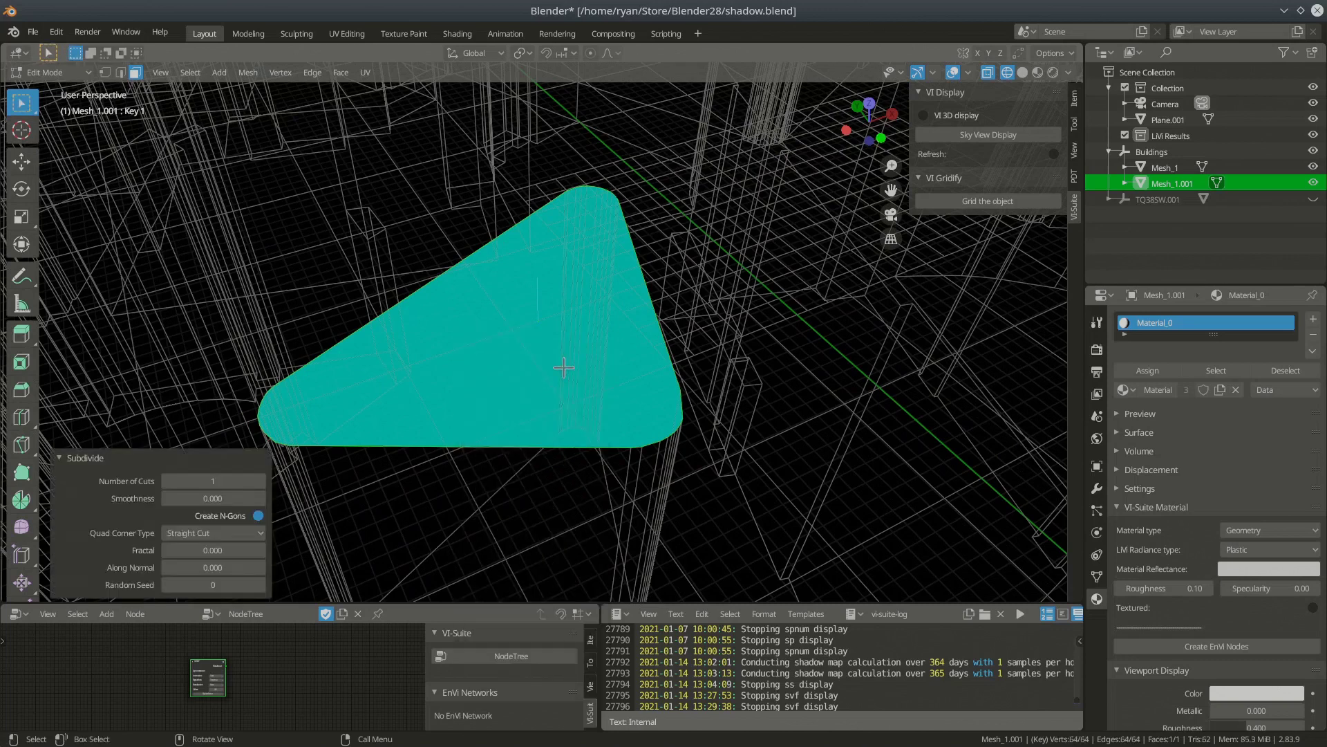
# Step: Raise the roof copy's subdivision to 4 cuts and simplify the whole face with Limited Dissolve at a 5° max angle
pyautogui.moveTo(213, 481); pyautogui.dragTo(220, 484)
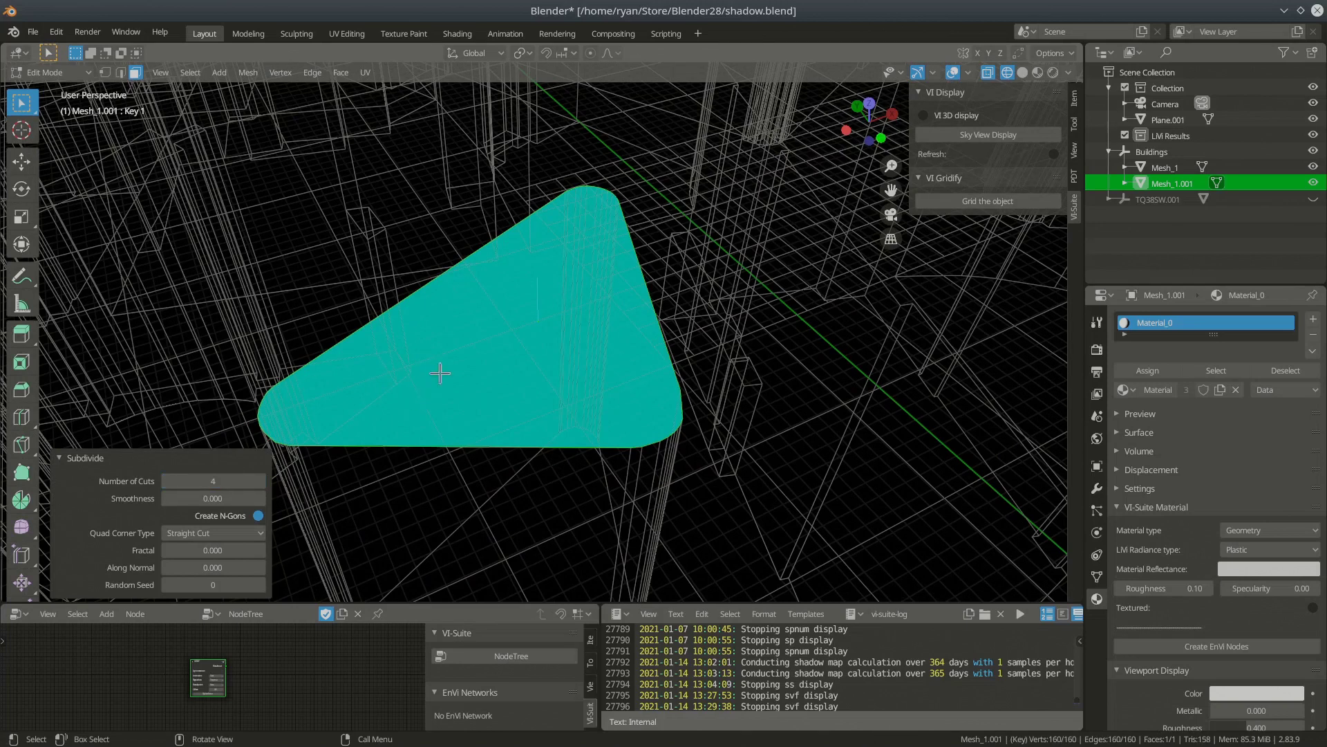
pyautogui.moveTo(465, 377); pyautogui.dragTo(488, 395, button='middle')
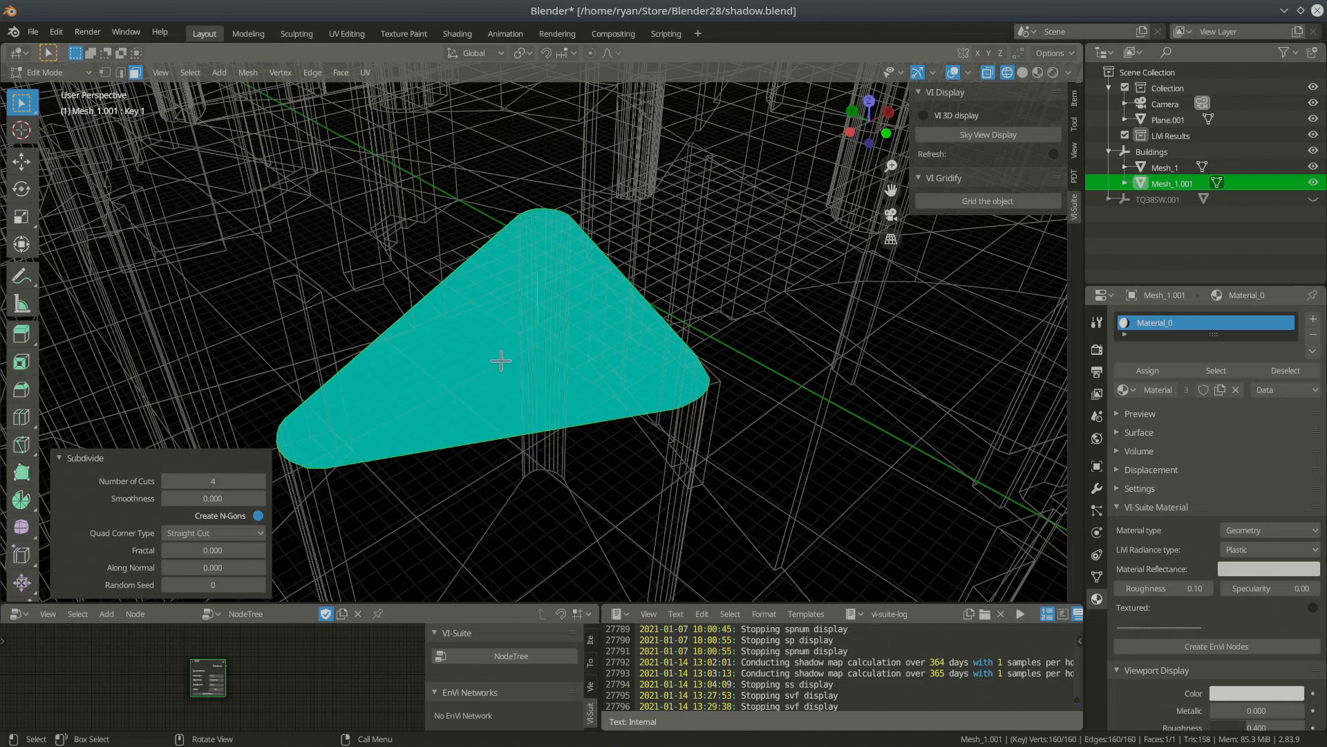
pyautogui.press('w')
pyautogui.press('w')
pyautogui.rightClick(500, 360)
pyautogui.press('x')
pyautogui.click(529, 315)
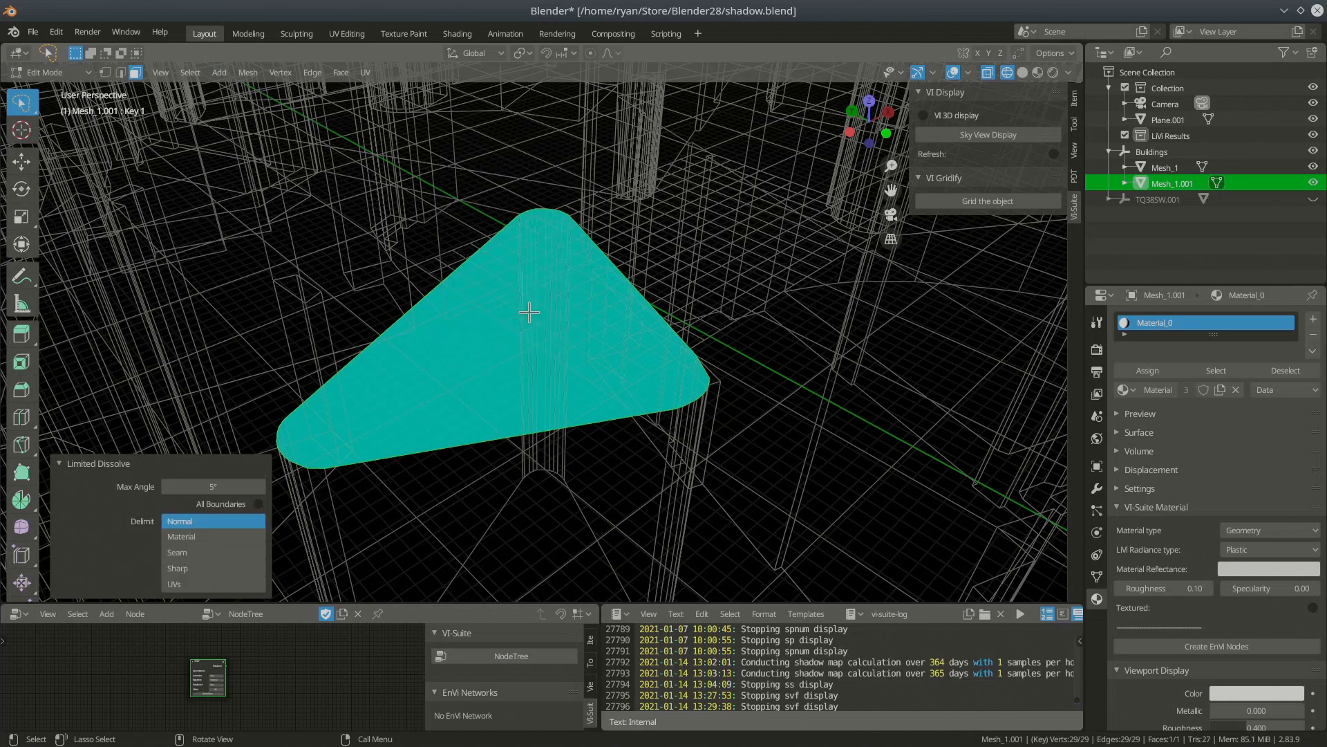
pyautogui.moveTo(550, 363); pyautogui.dragTo(522, 367, button='middle')
# Step: Subdivide the dissolved triangular roof face with 1 cut
pyautogui.press('w')
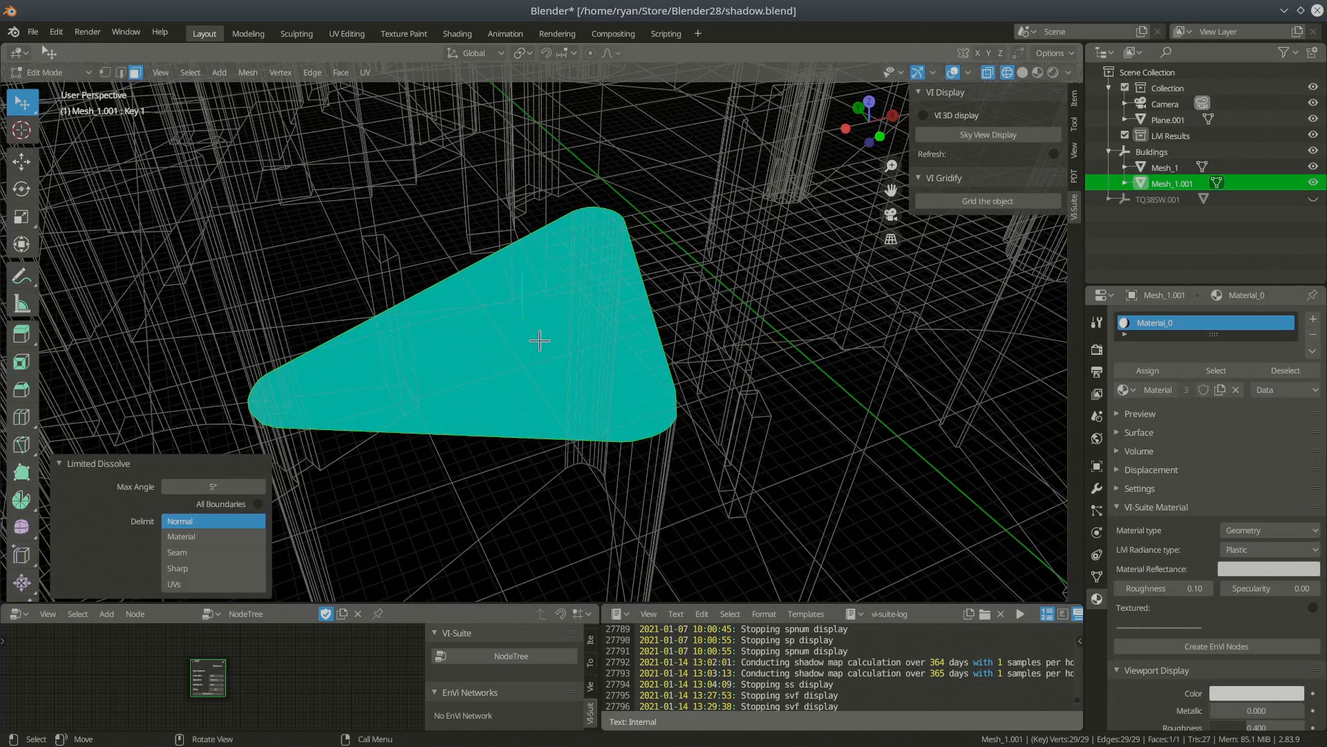
pyautogui.rightClick(542, 346)
pyautogui.click(543, 344)
pyautogui.moveTo(536, 343)
pyautogui.mouseDown(button='middle')
pyautogui.moveTo(530, 394)
pyautogui.moveTo(507, 417)
pyautogui.moveTo(590, 344)
pyautogui.moveTo(558, 351)
pyautogui.mouseUp(button='middle')
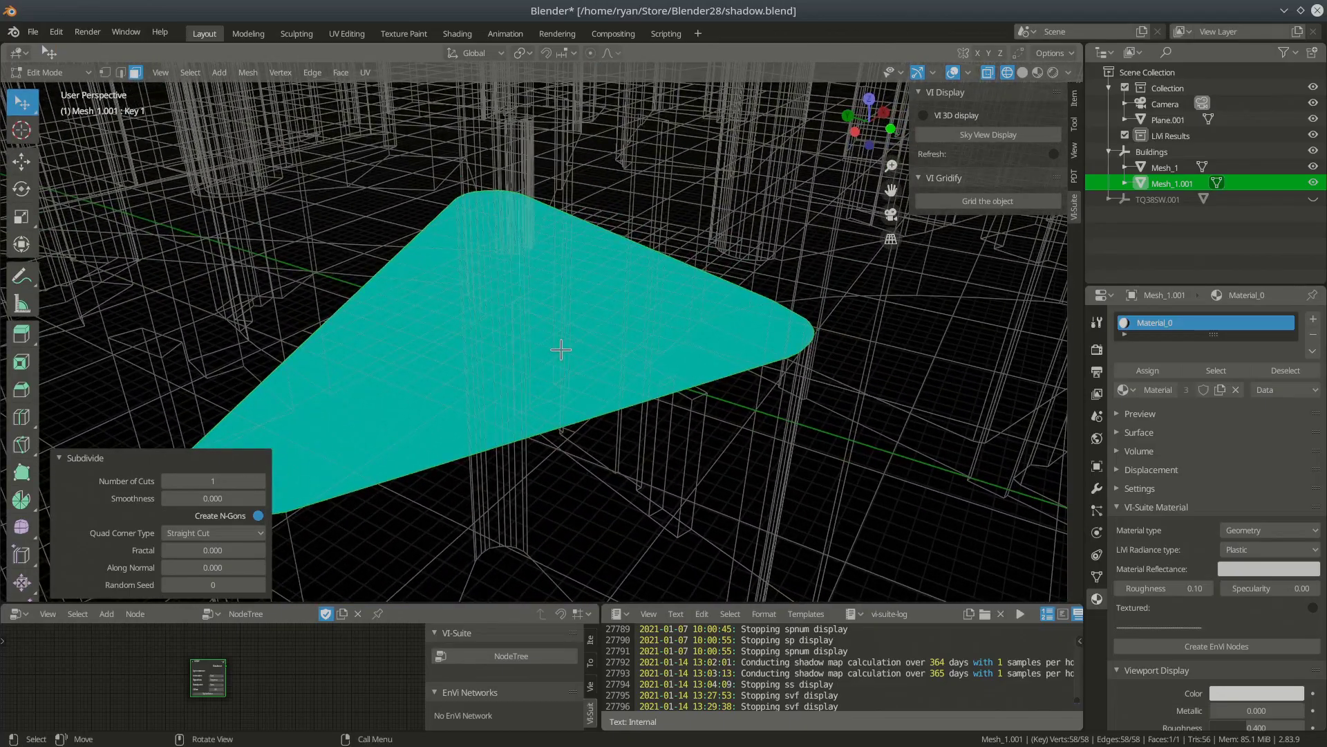
# Step: Merge the roof copy's overlapping vertices by distance with a threshold of 0.0001 m
pyautogui.press('F3')
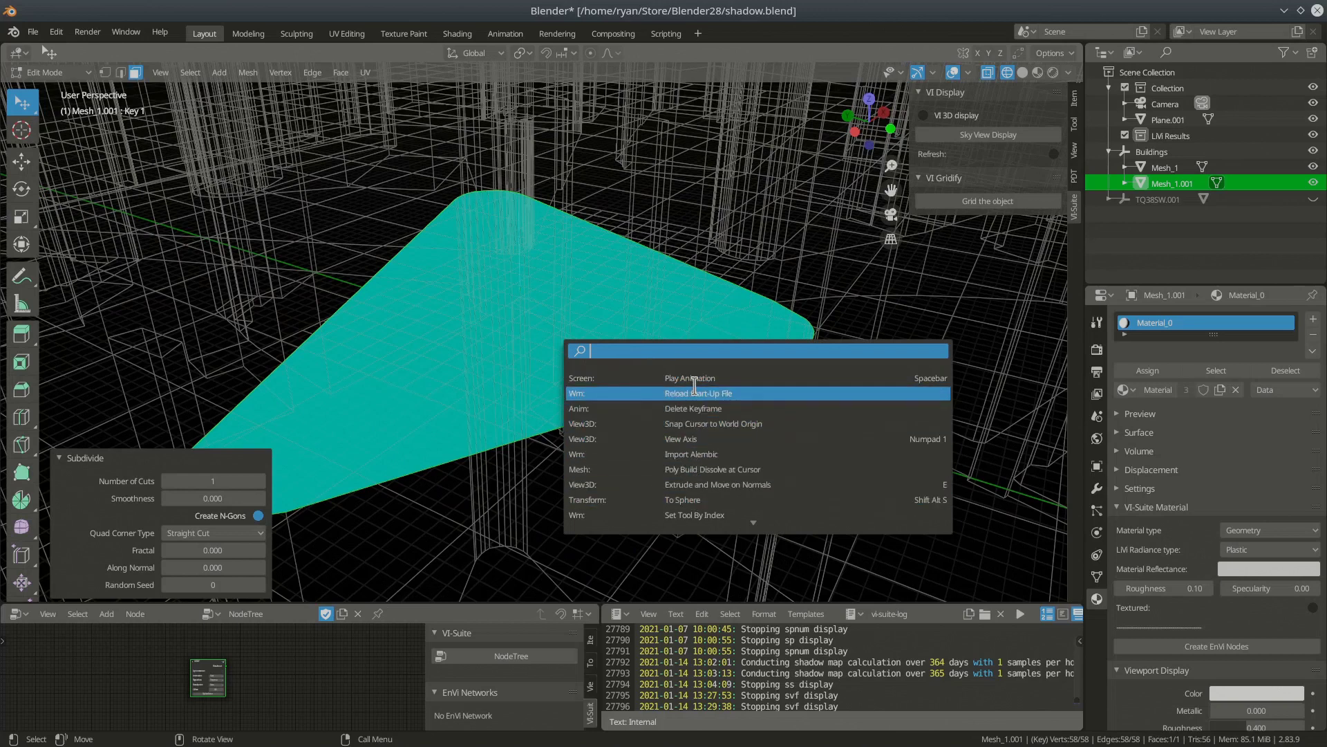
pyautogui.write('merge')
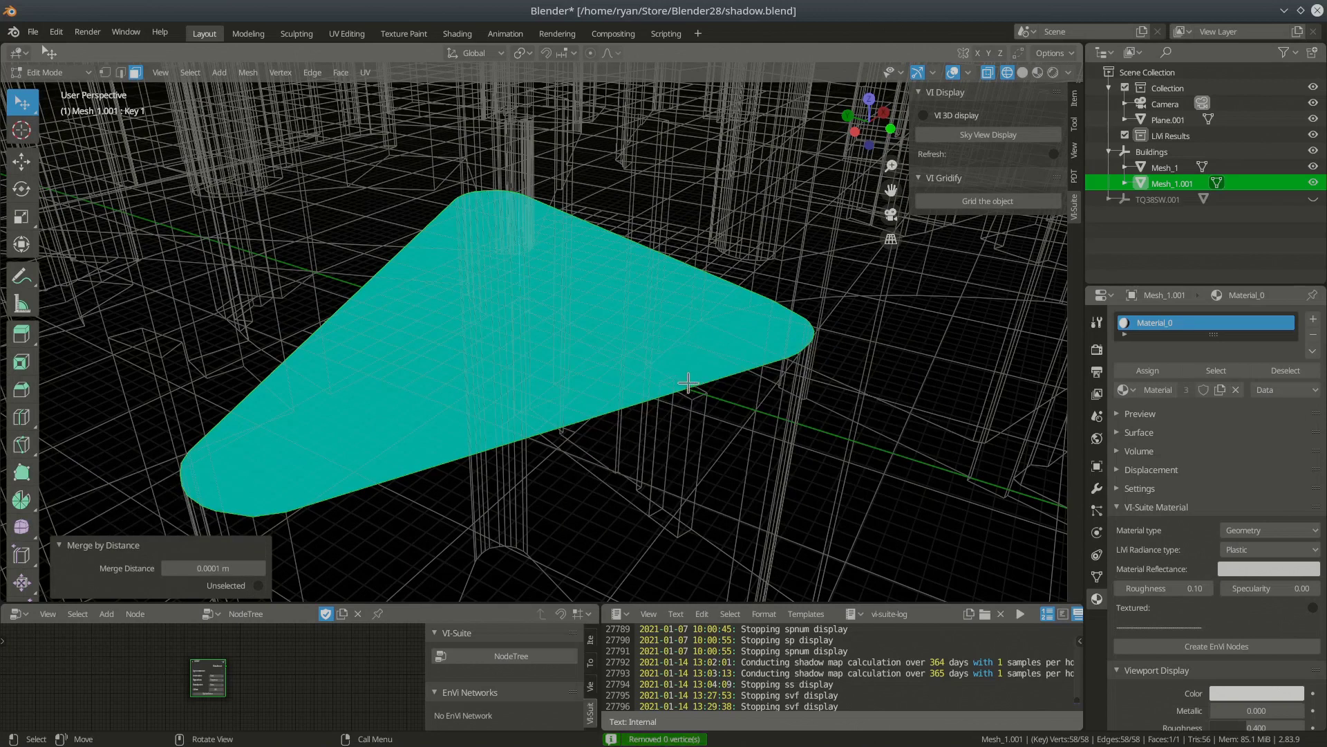
pyautogui.moveTo(600, 384); pyautogui.dragTo(527, 354, button='middle')
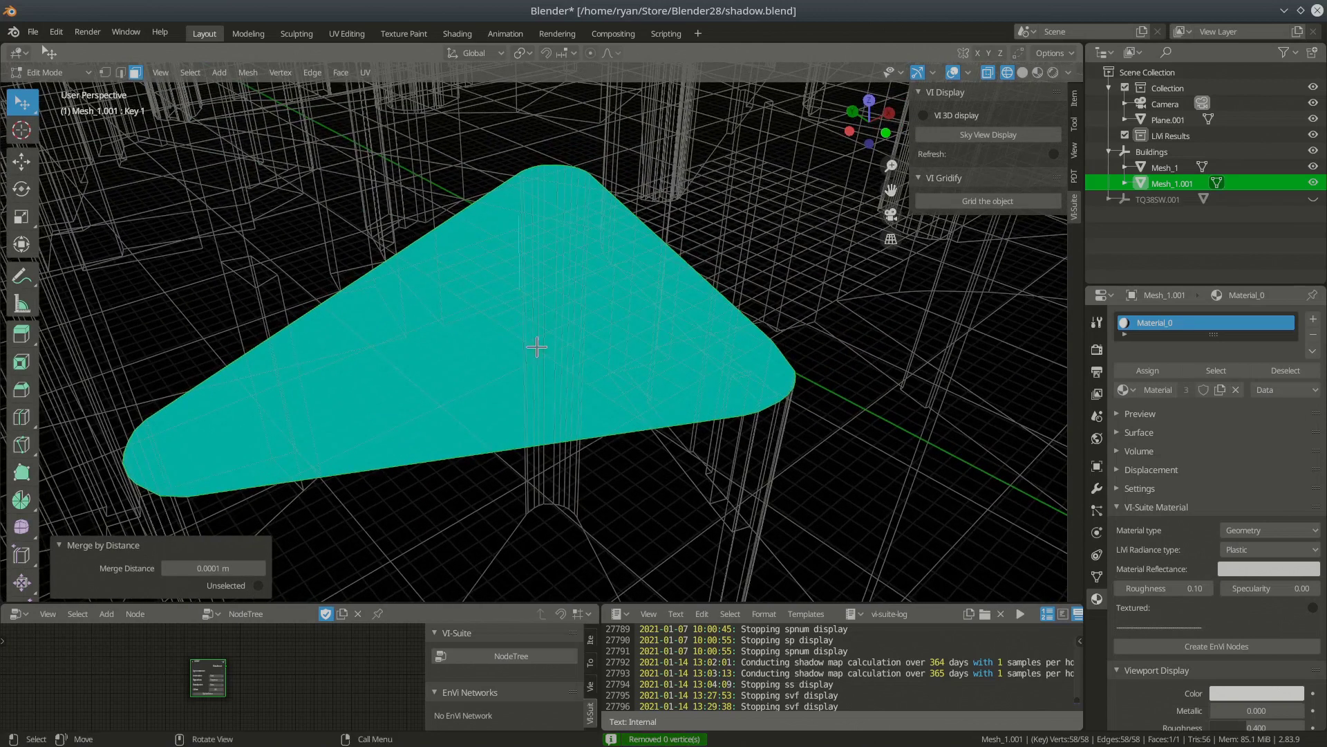
# Step: Subdivide the merged roof face once more with 1 cut and check its outline briefly in Object Mode
pyautogui.rightClick(498, 325)
pyautogui.click(498, 332)
pyautogui.moveTo(571, 346); pyautogui.dragTo(598, 363, button='middle')
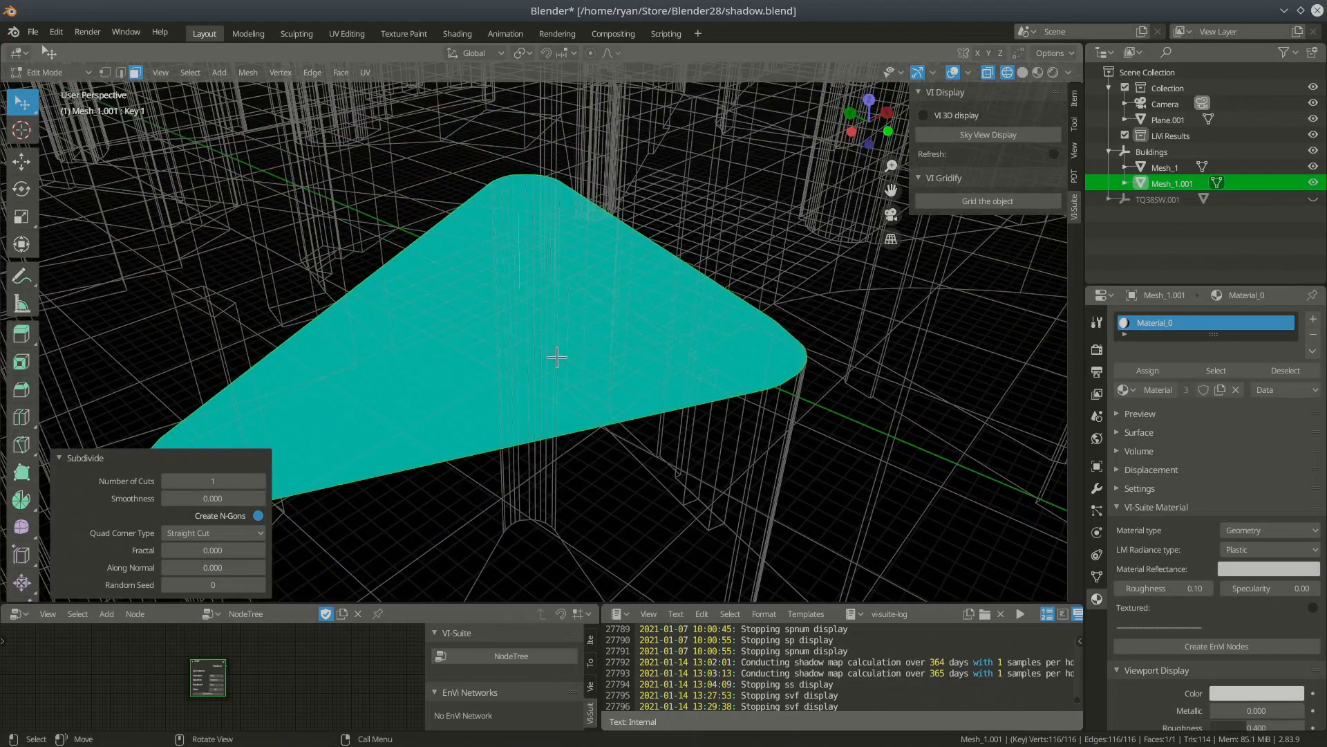
pyautogui.scroll(-2, 546, 349)
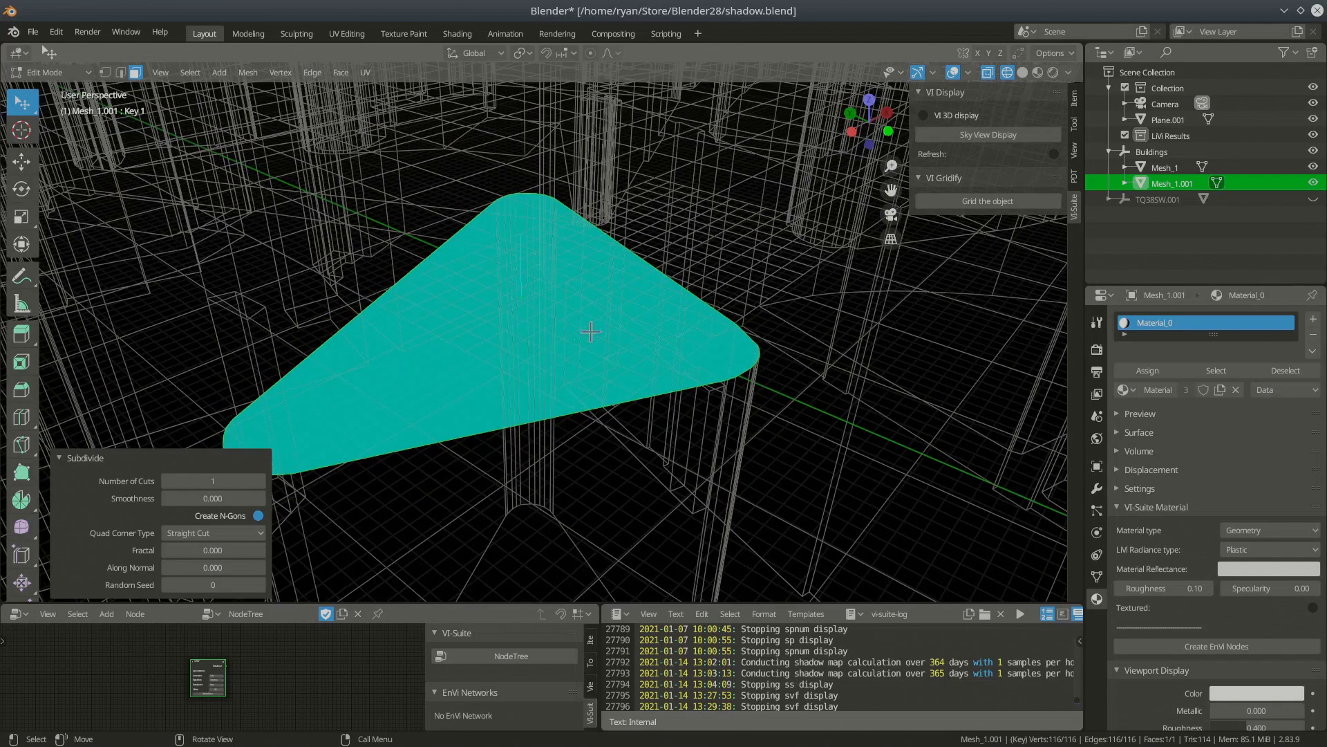
pyautogui.moveTo(533, 368); pyautogui.dragTo(478, 398, button='middle')
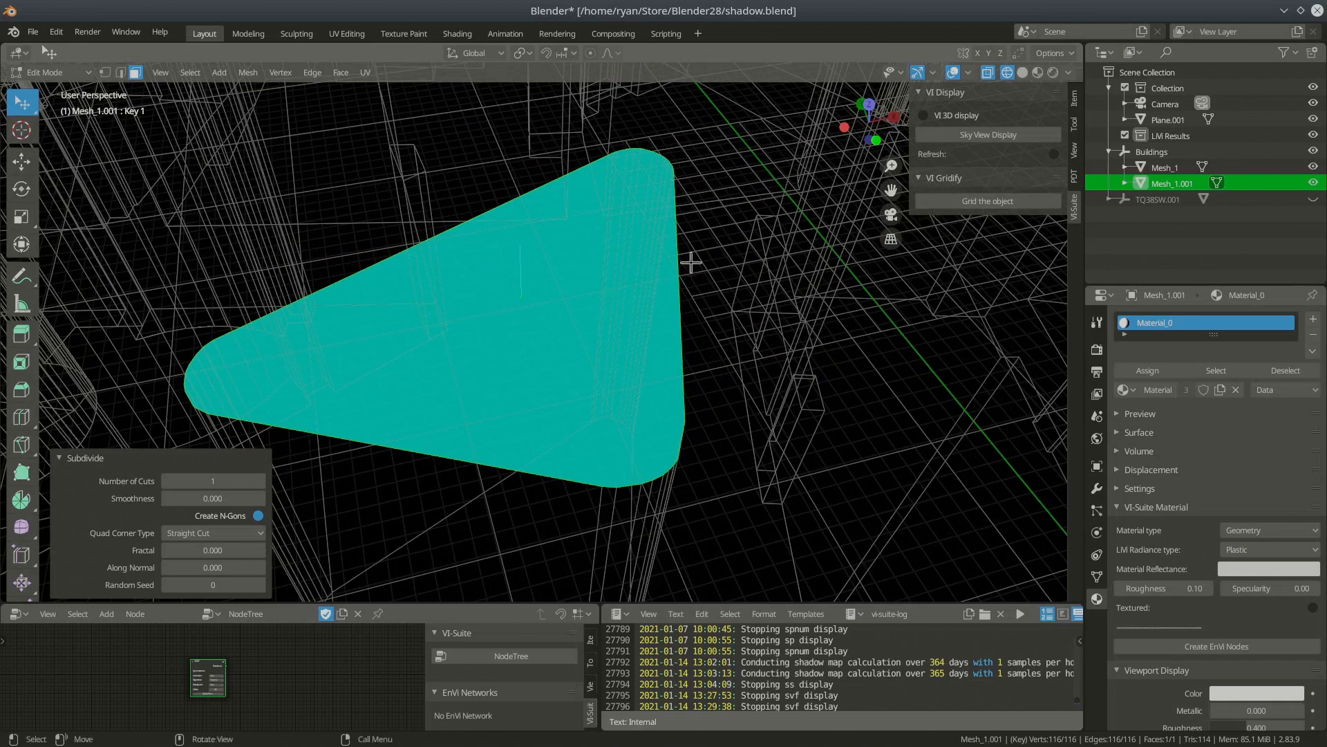
pyautogui.click(559, 311)
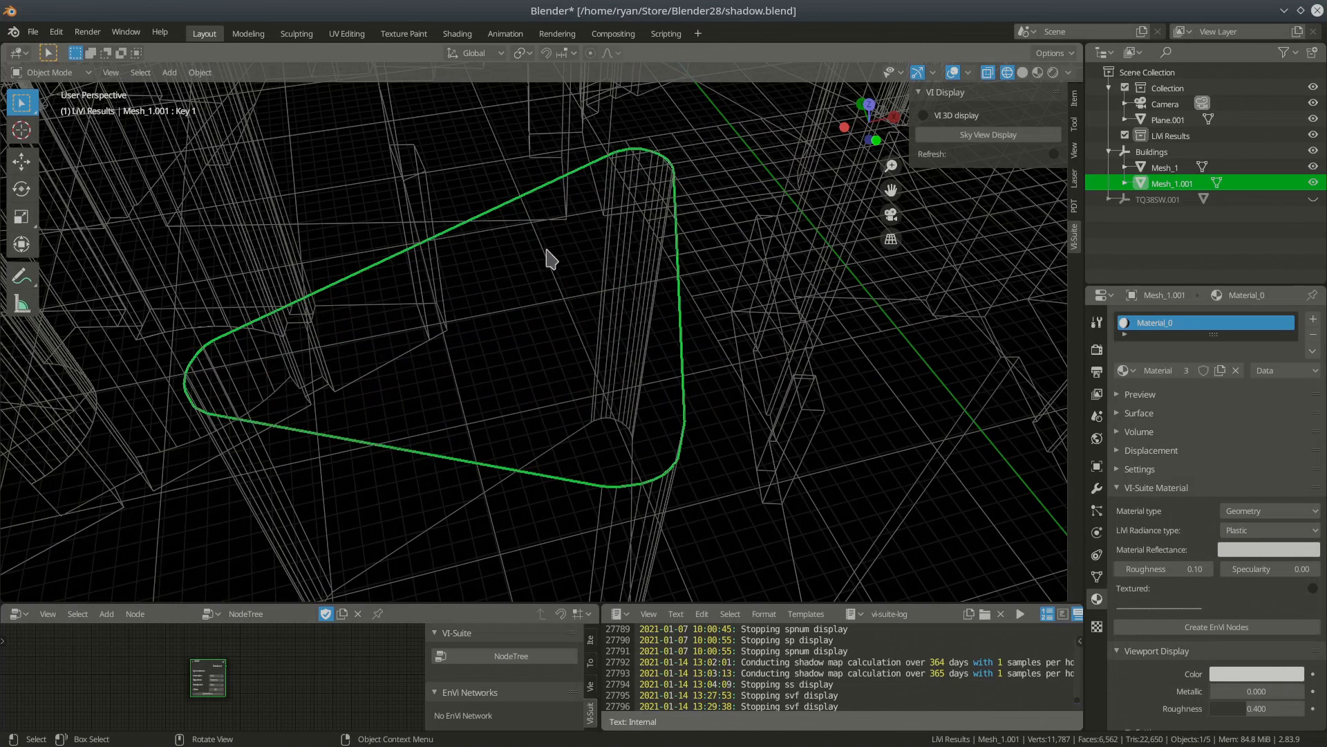
pyautogui.click(524, 316)
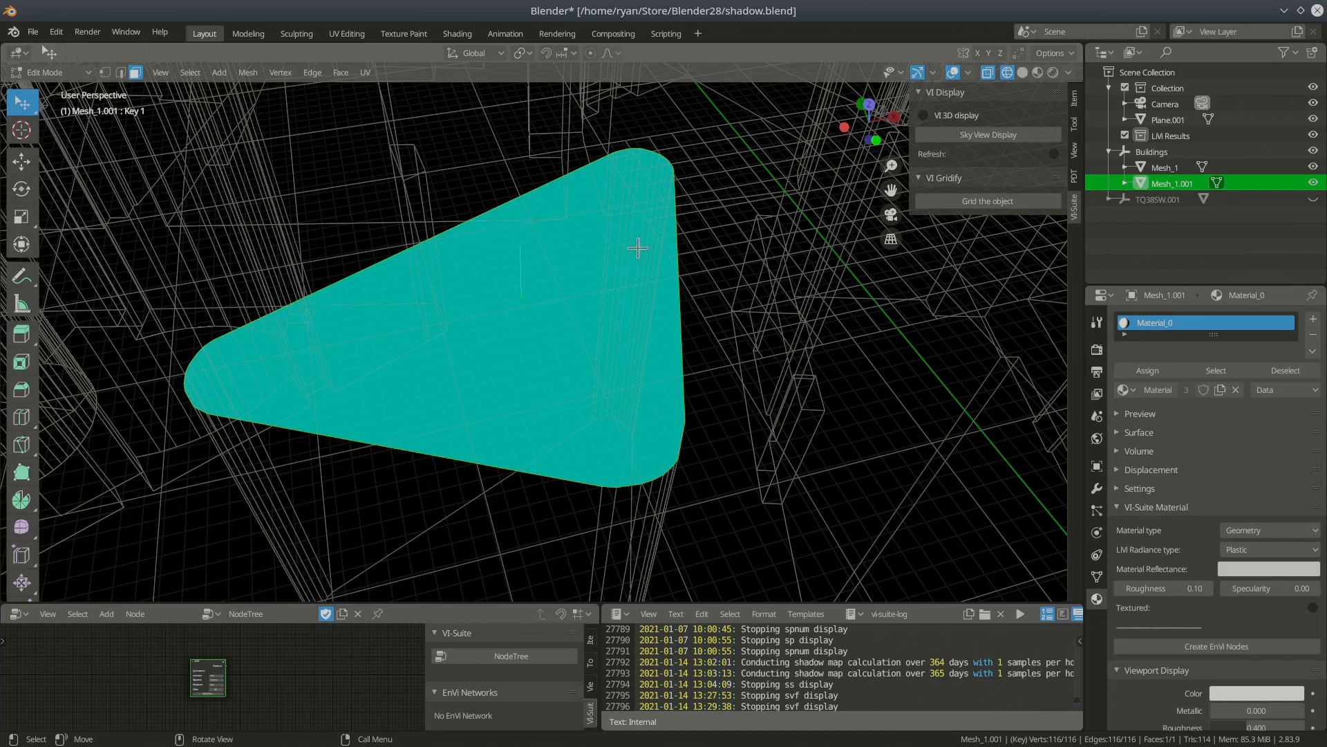
pyautogui.moveTo(494, 359); pyautogui.dragTo(517, 340, button='middle')
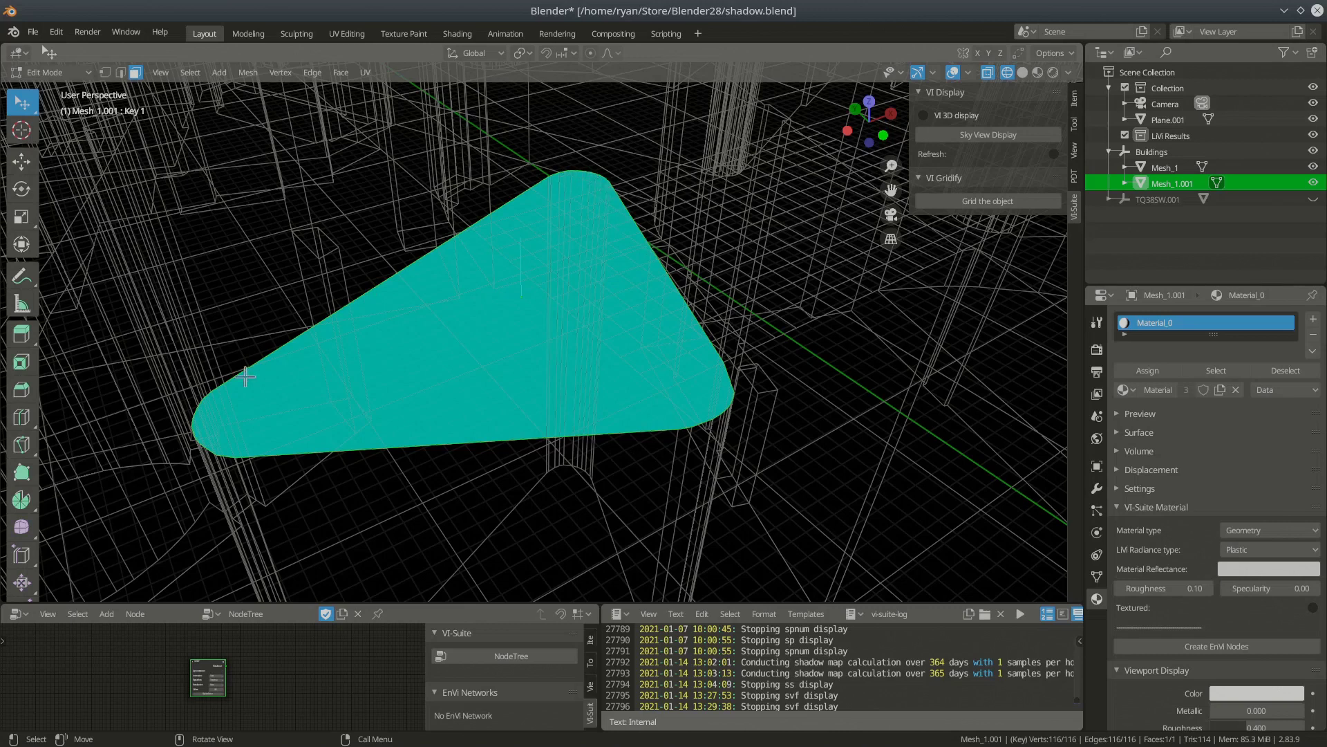
pyautogui.moveTo(459, 397); pyautogui.dragTo(450, 390, button='middle')
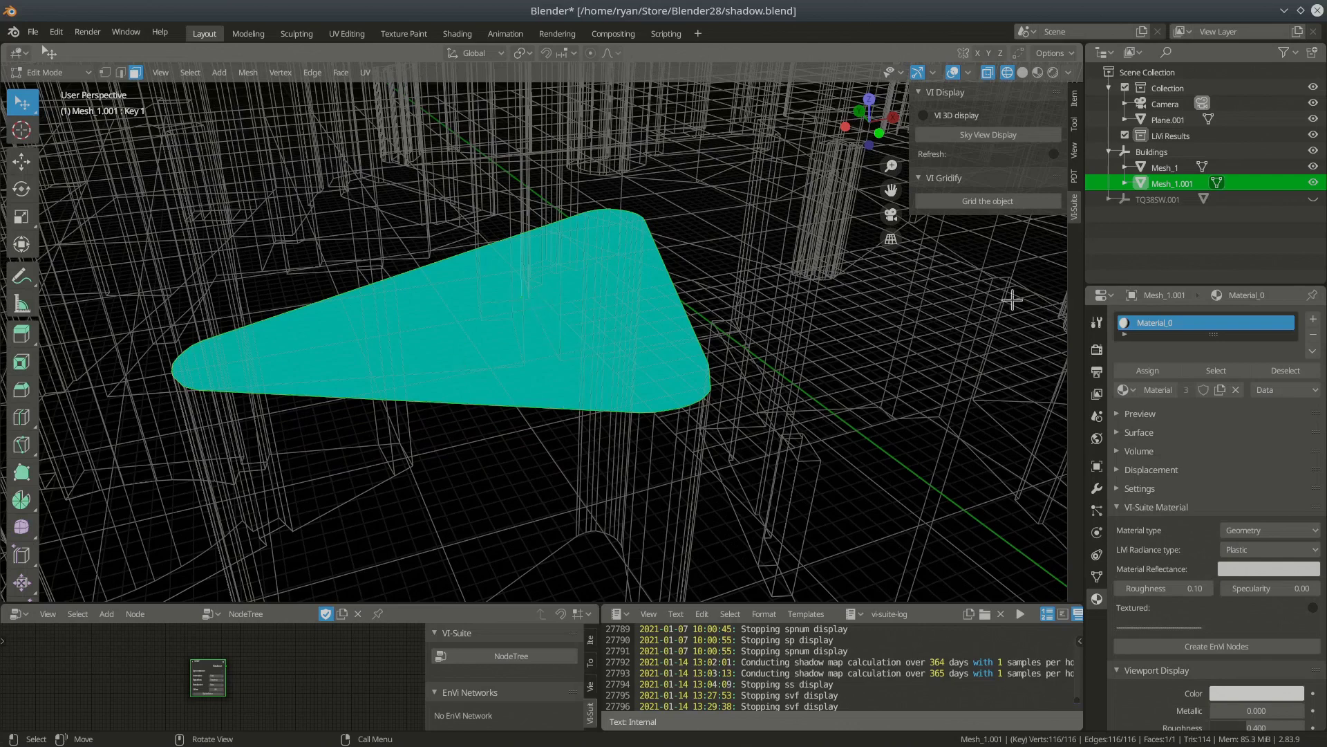
# Step: Divide the selected roof face into a regular grid with VI Gridify, using 0.60 for both spacings, and examine the resulting cells
pyautogui.click(981, 202)
pyautogui.moveTo(690, 310); pyautogui.dragTo(643, 388, button='middle')
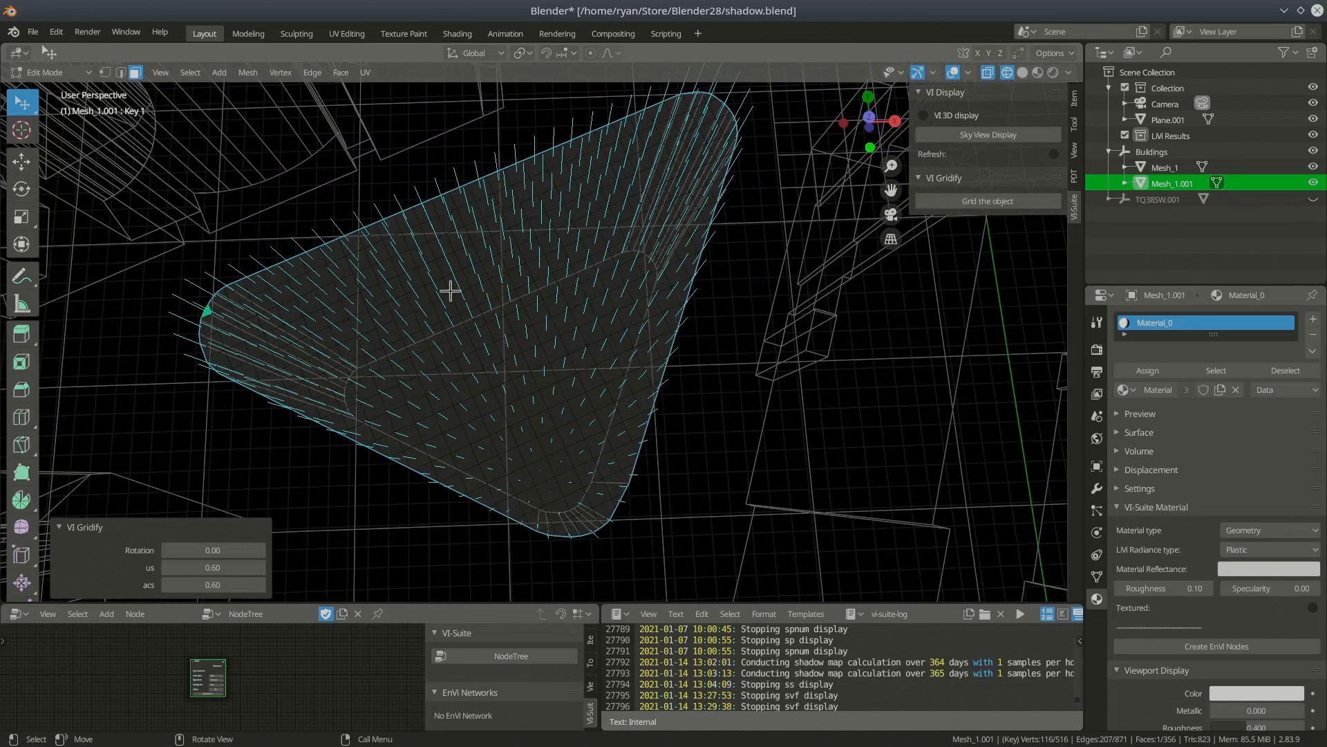
pyautogui.moveTo(539, 450); pyautogui.dragTo(560, 362, button='middle')
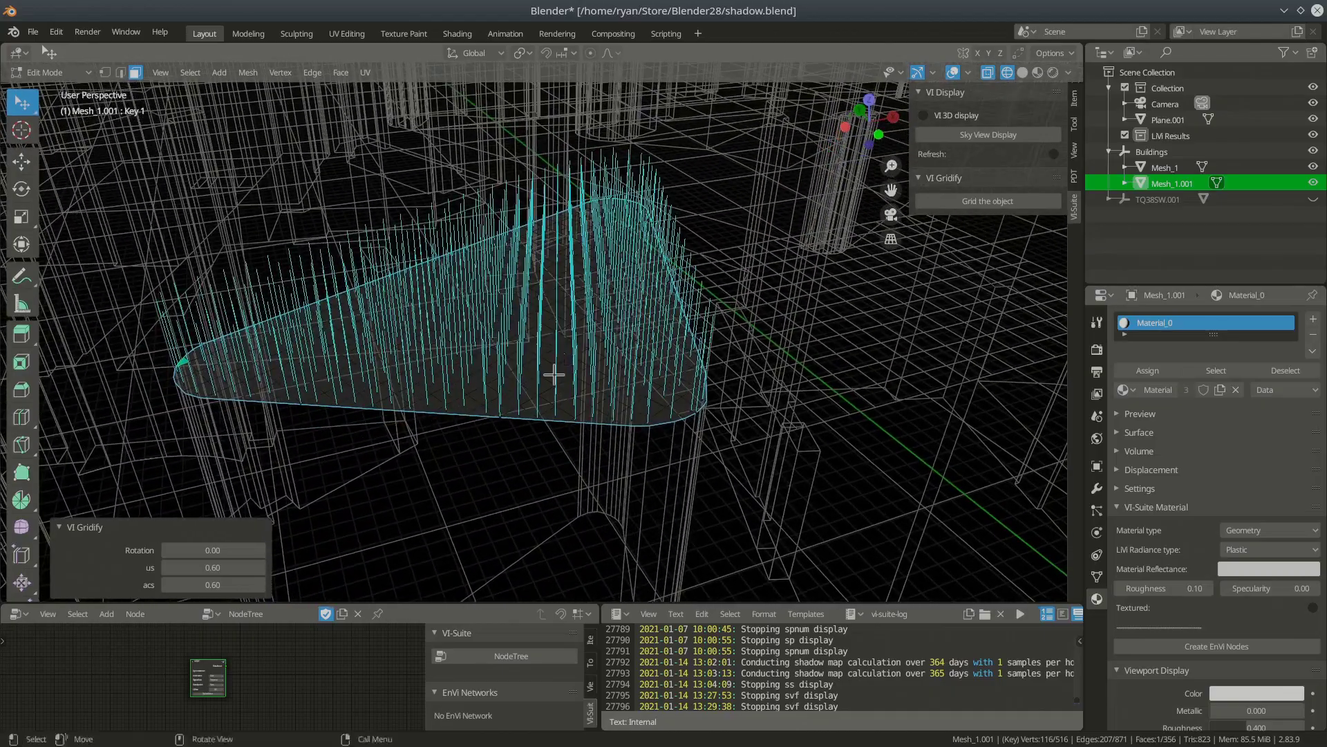
pyautogui.moveTo(566, 361); pyautogui.dragTo(539, 404, button='middle')
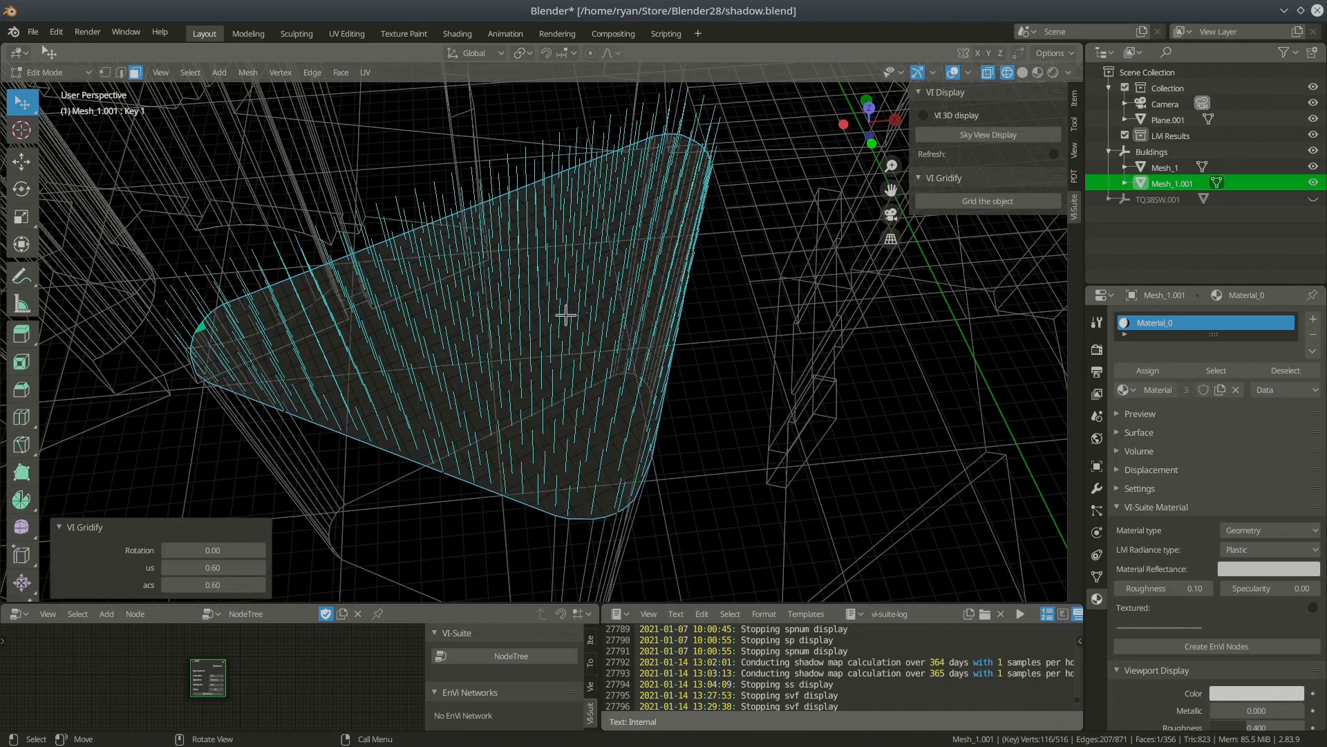
pyautogui.moveTo(551, 322); pyautogui.dragTo(589, 260, button='middle')
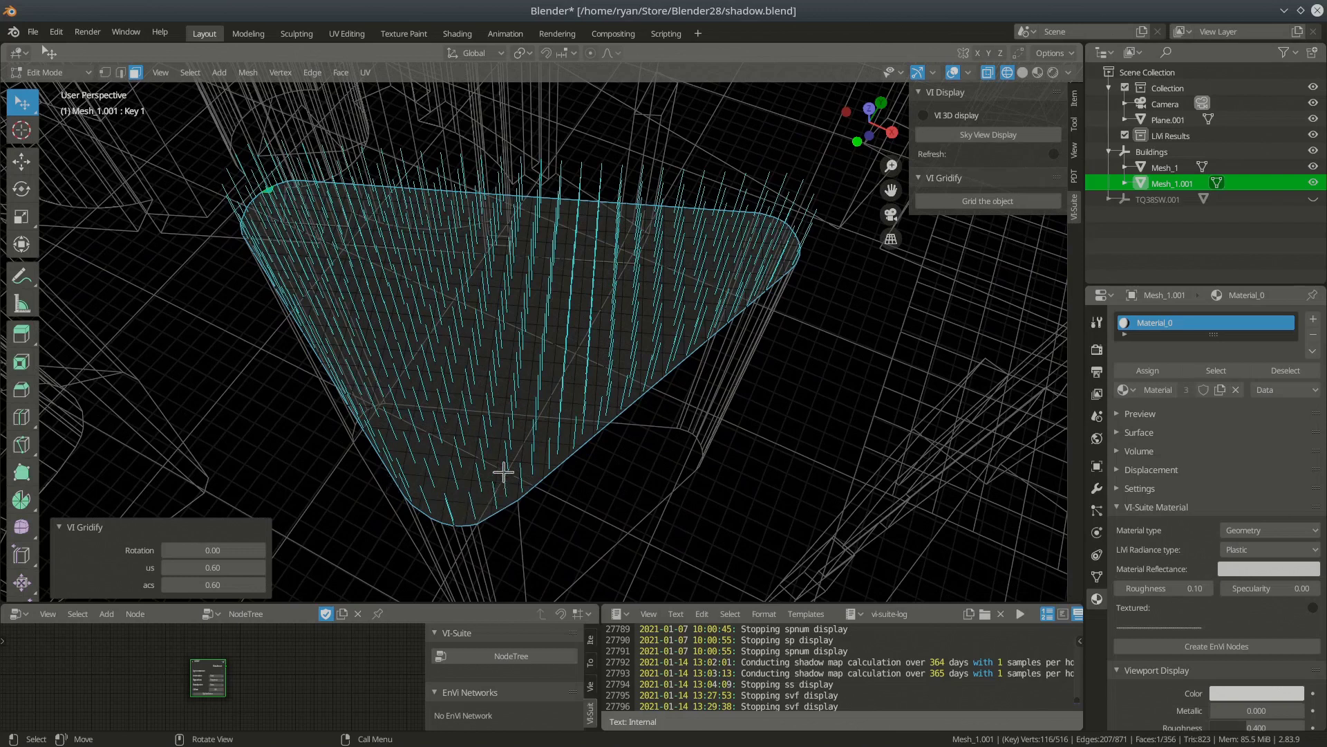
pyautogui.moveTo(483, 378)
pyautogui.mouseDown(button='middle')
pyautogui.moveTo(488, 394)
pyautogui.moveTo(507, 382)
pyautogui.mouseUp(button='middle')
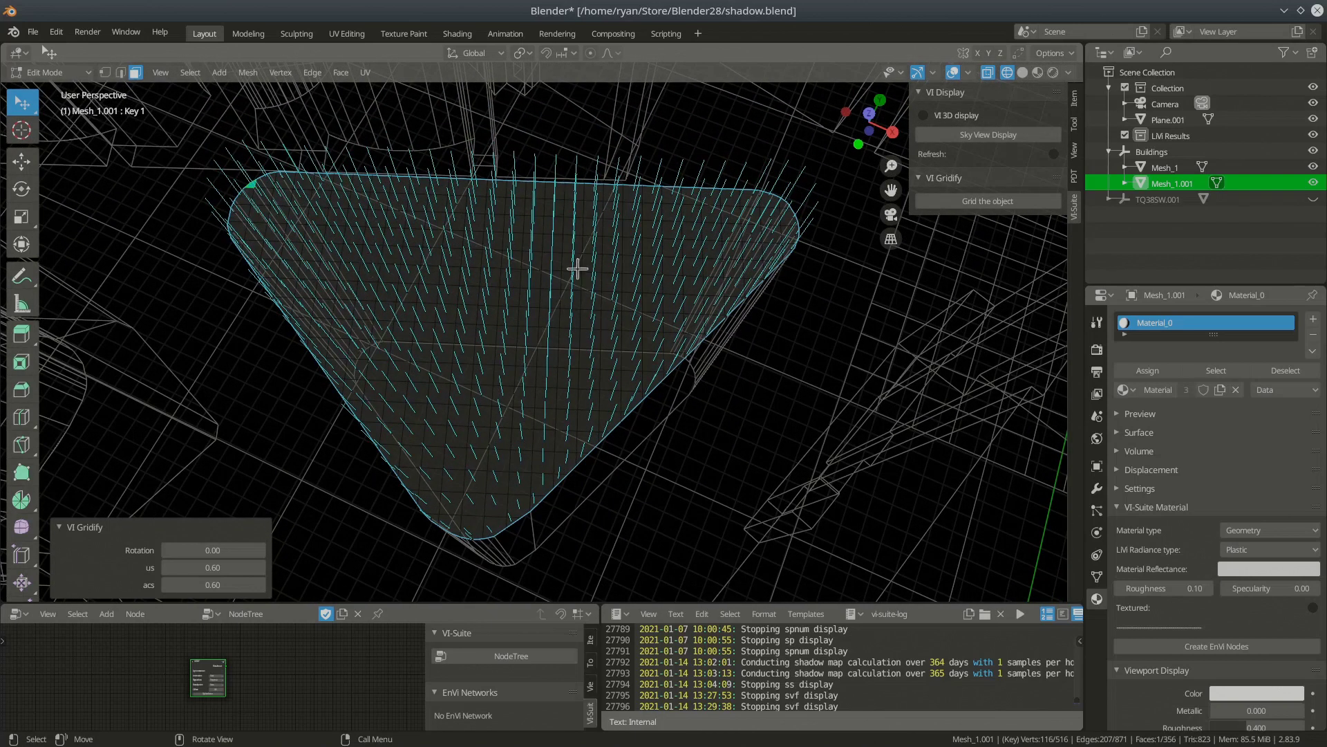
pyautogui.moveTo(528, 399); pyautogui.dragTo(588, 382, button='middle')
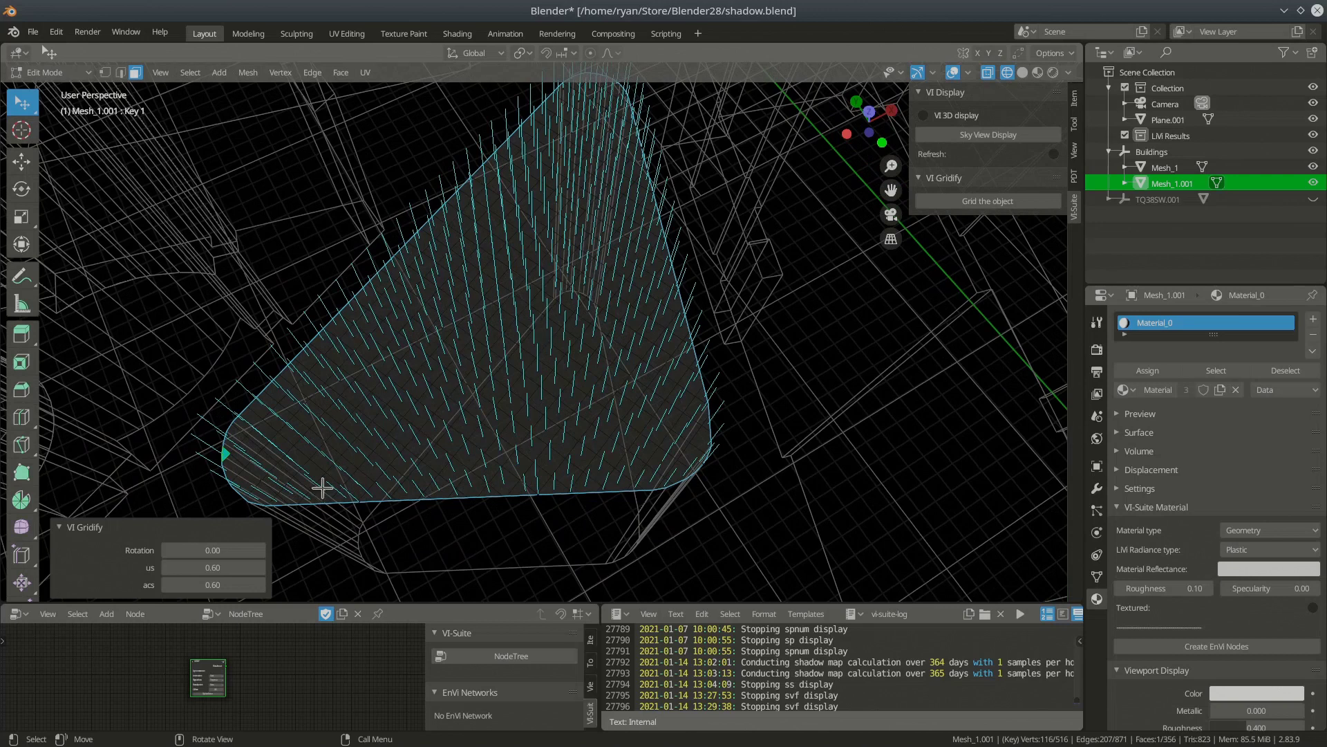
# Step: Refine the roof grid by setting both VI Gridify spacings, us and acs, to 0.3
pyautogui.click(212, 566)
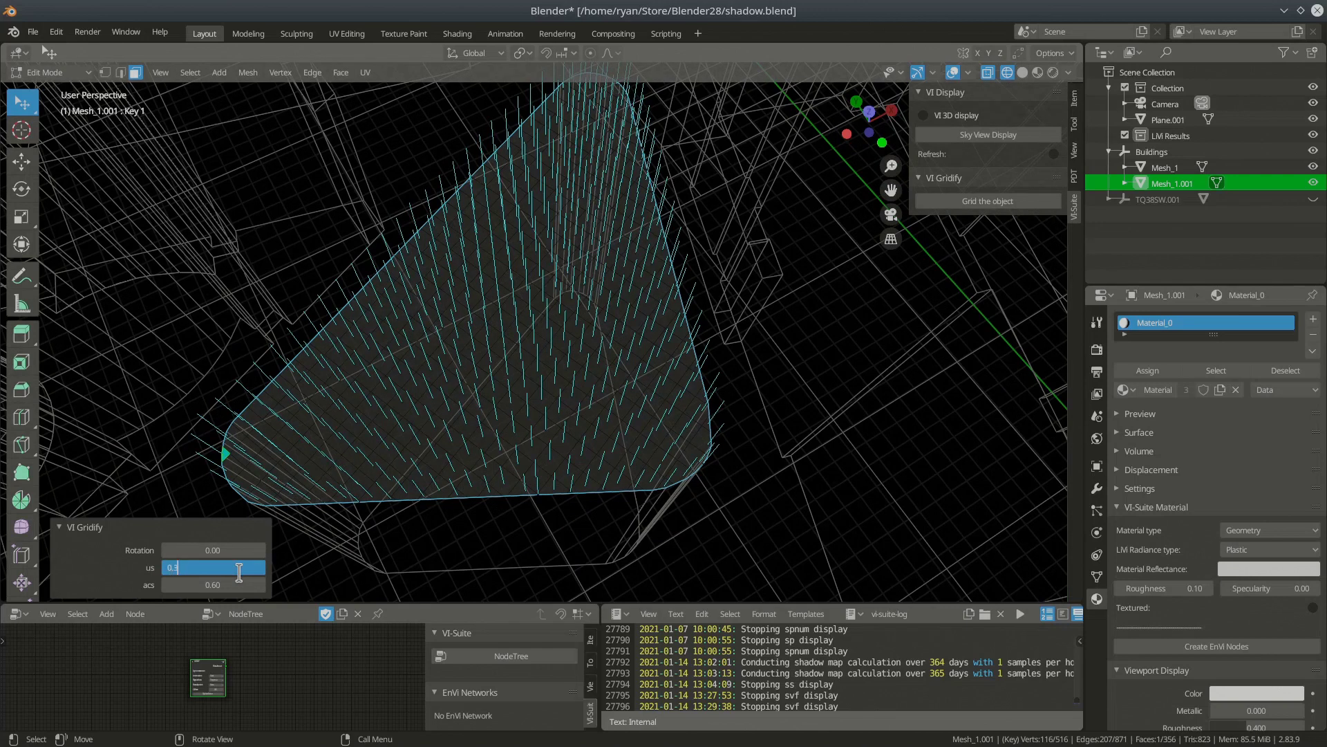
pyautogui.write('0.3')
pyautogui.press('Return')
pyautogui.click(223, 584)
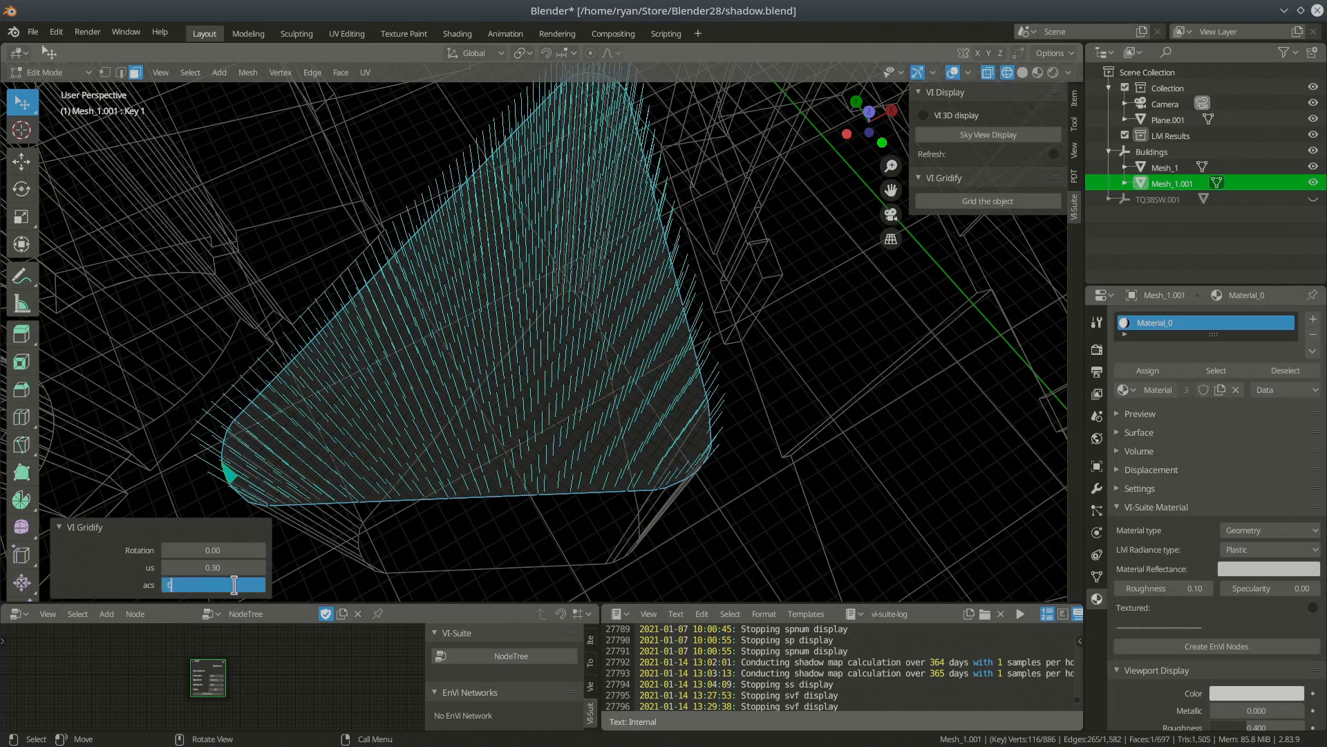
pyautogui.write('0.3')
pyautogui.press('Return')
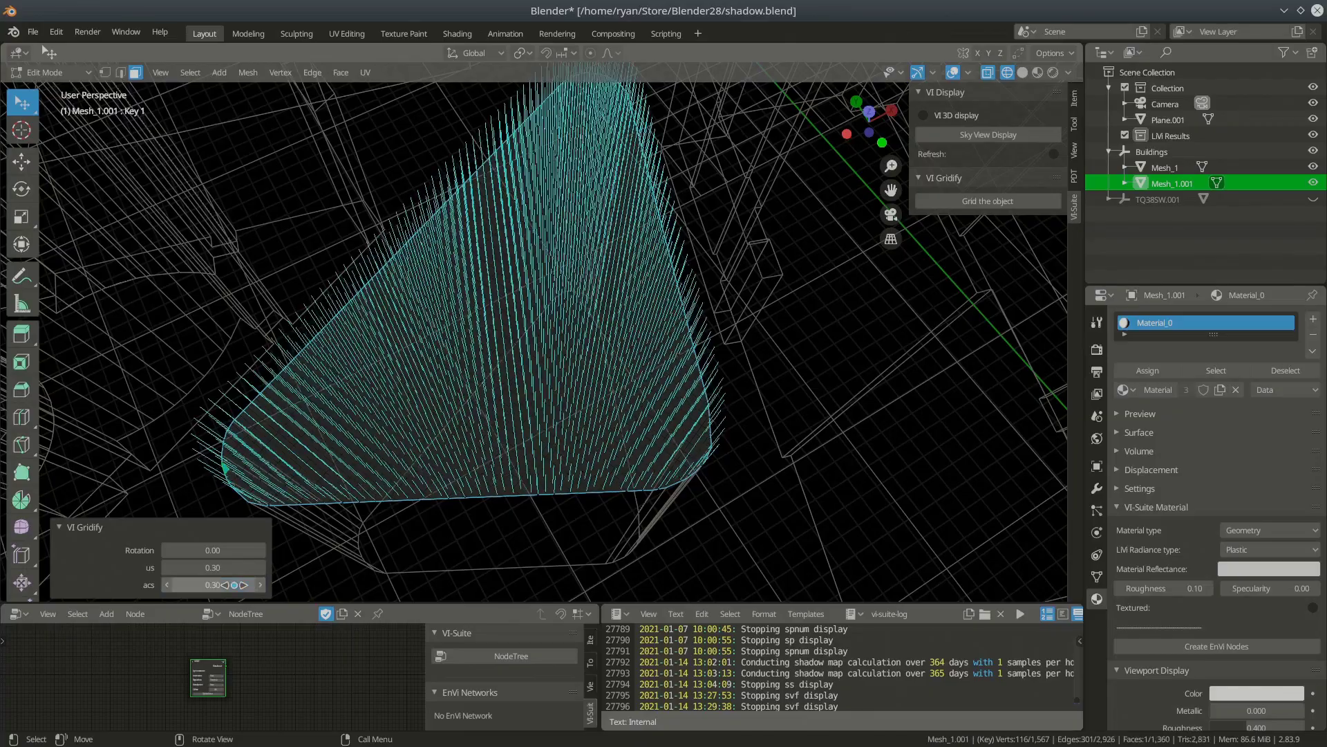
# Step: Set the VI Gridify rotation of the roof grid to about 40.35
pyautogui.moveTo(449, 462); pyautogui.dragTo(344, 466, button='middle')
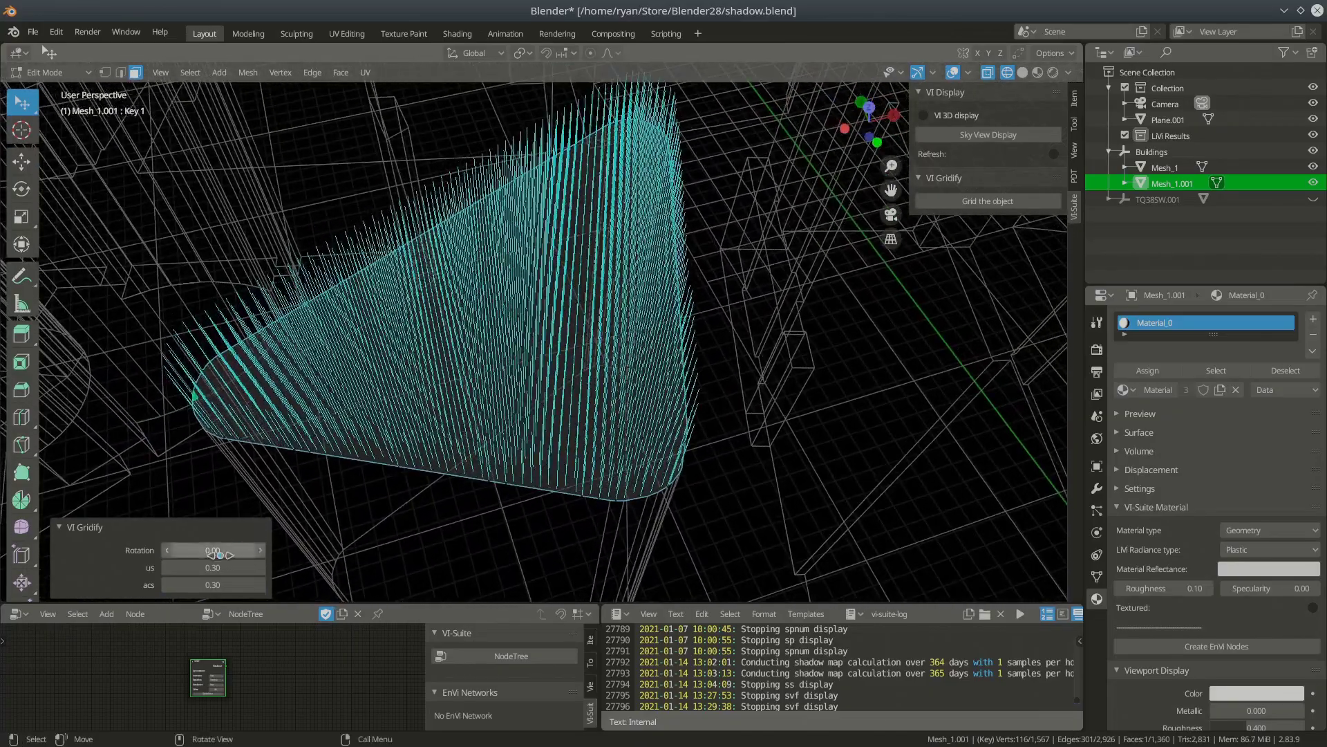
pyautogui.moveTo(212, 550); pyautogui.dragTo(284, 549)
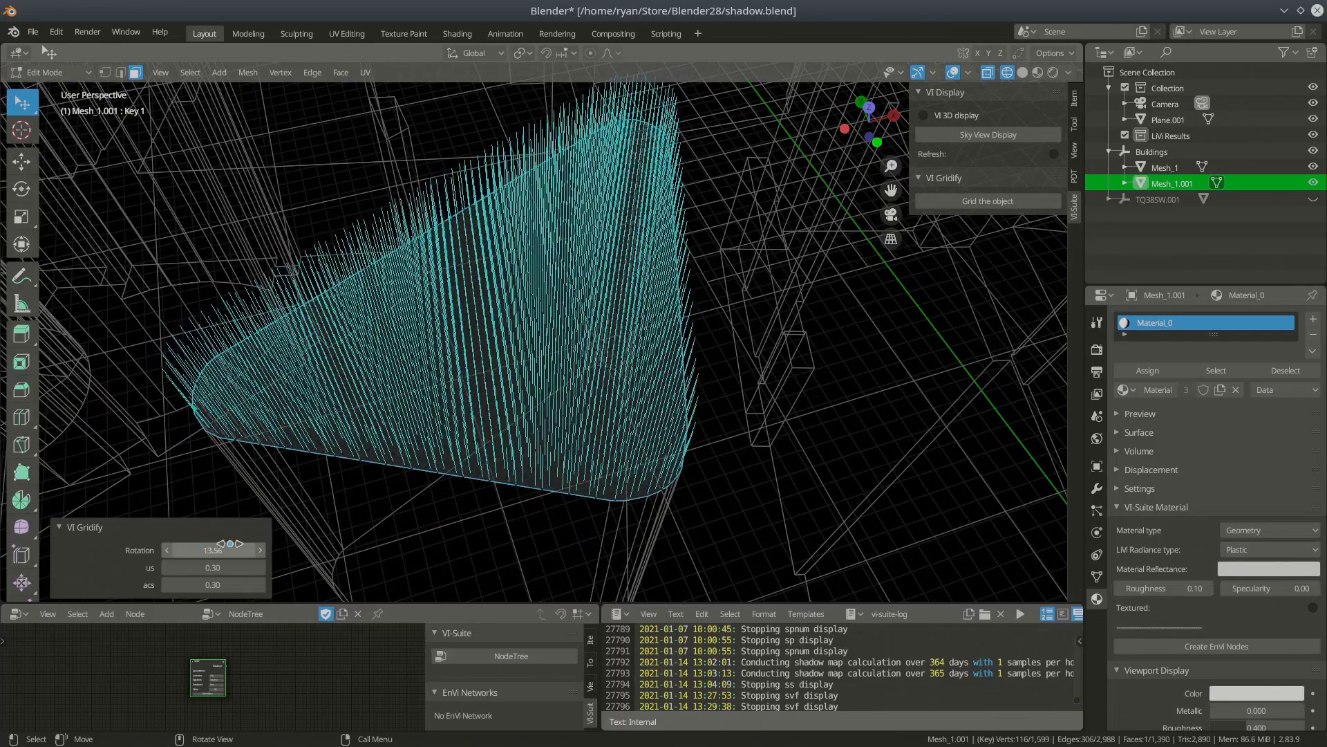
pyautogui.moveTo(437, 396); pyautogui.dragTo(466, 448, button='middle')
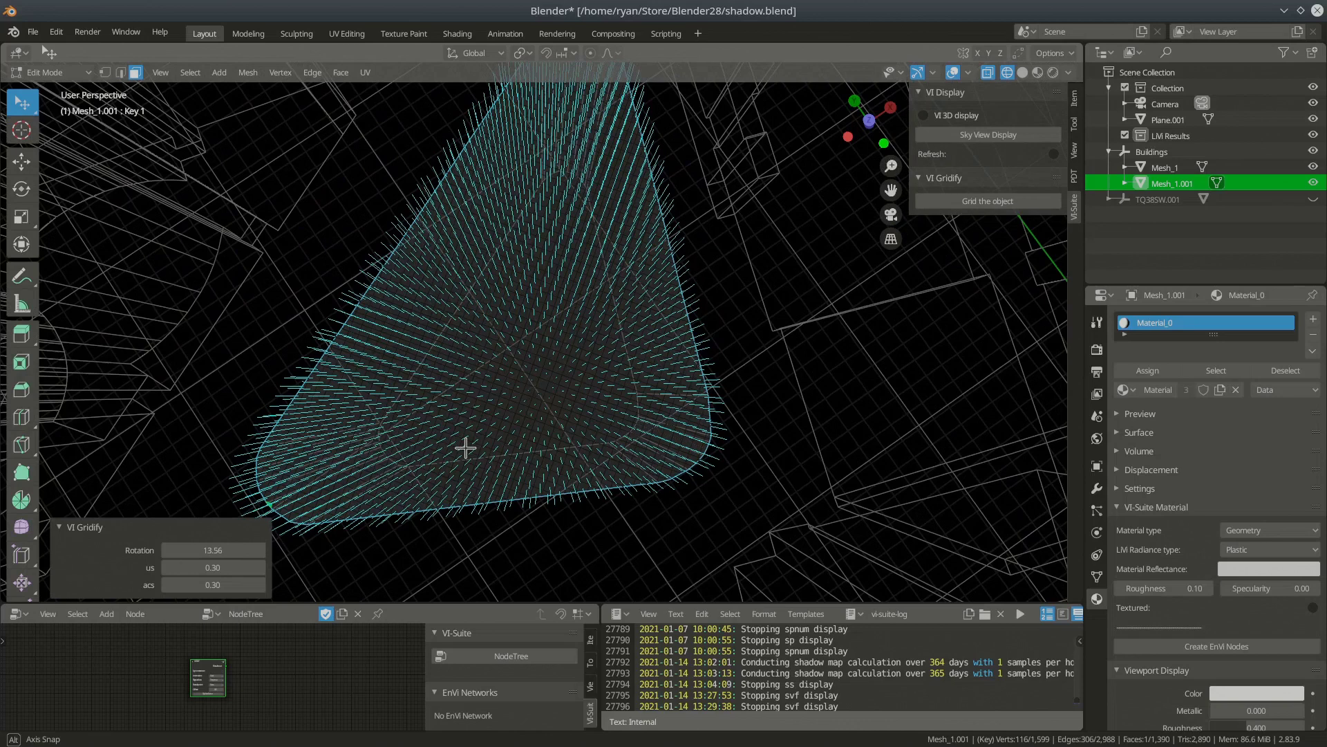
pyautogui.moveTo(222, 549); pyautogui.dragTo(365, 550)
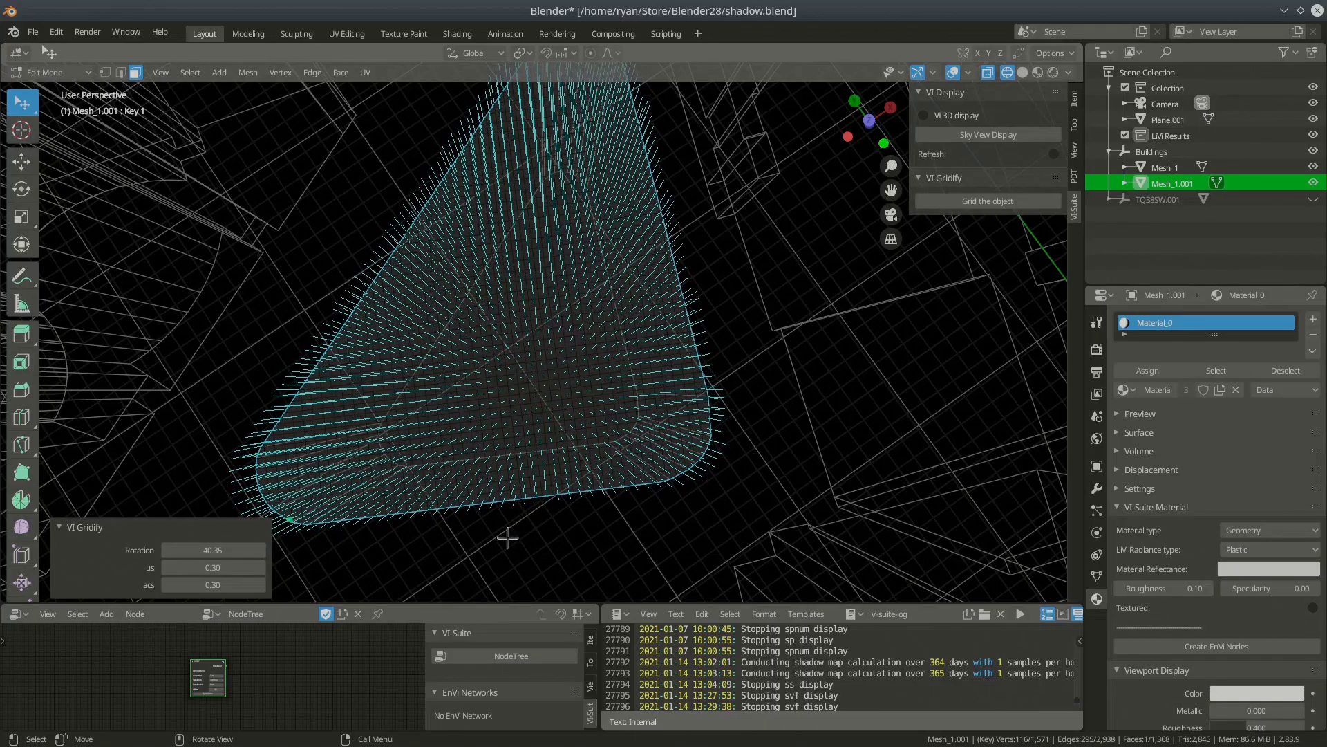
pyautogui.moveTo(468, 546); pyautogui.dragTo(474, 489, button='middle')
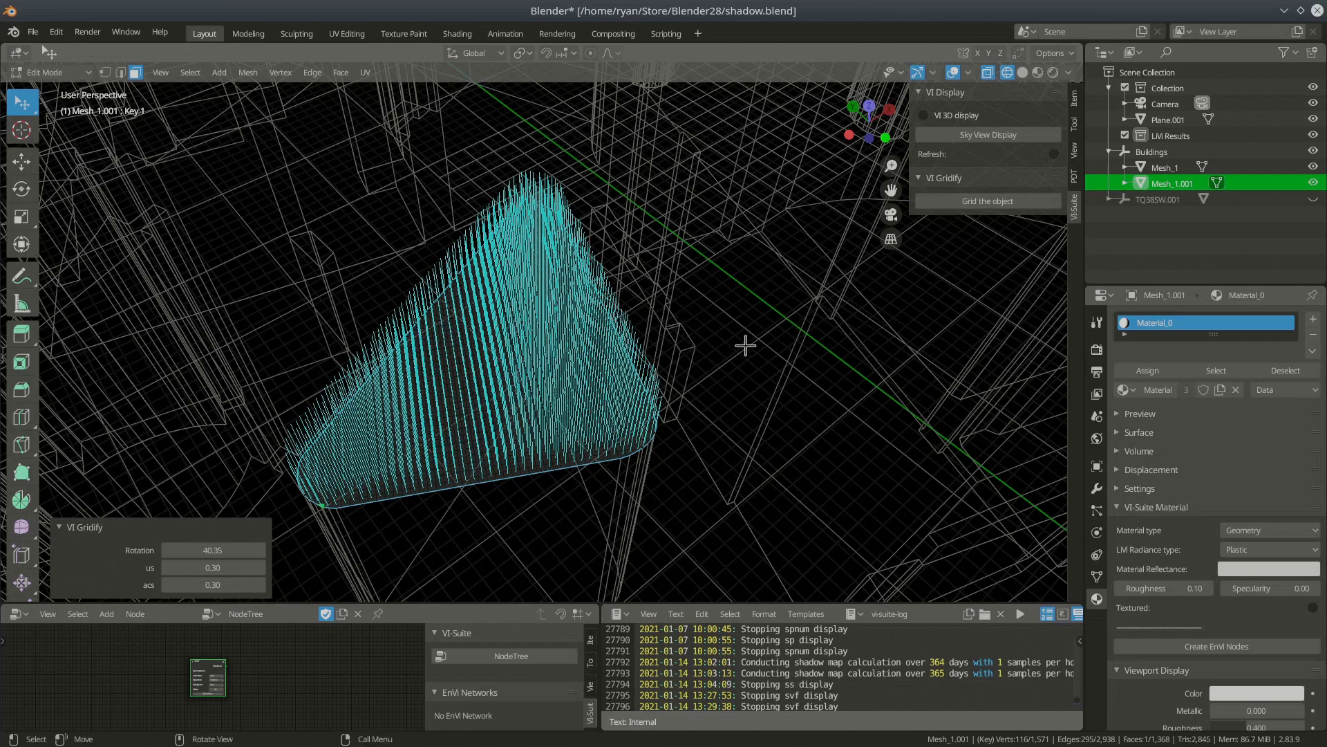
# Step: Return the gridded roof copy to Object Mode and inspect its grid from several angles
pyautogui.press('Tab')
pyautogui.press('Tab')
pyautogui.press('Tab')
pyautogui.moveTo(655, 448); pyautogui.dragTo(613, 398, button='middle')
pyautogui.moveTo(512, 453); pyautogui.dragTo(652, 332, button='middle')
pyautogui.moveTo(502, 411); pyautogui.dragTo(539, 436, button='middle')
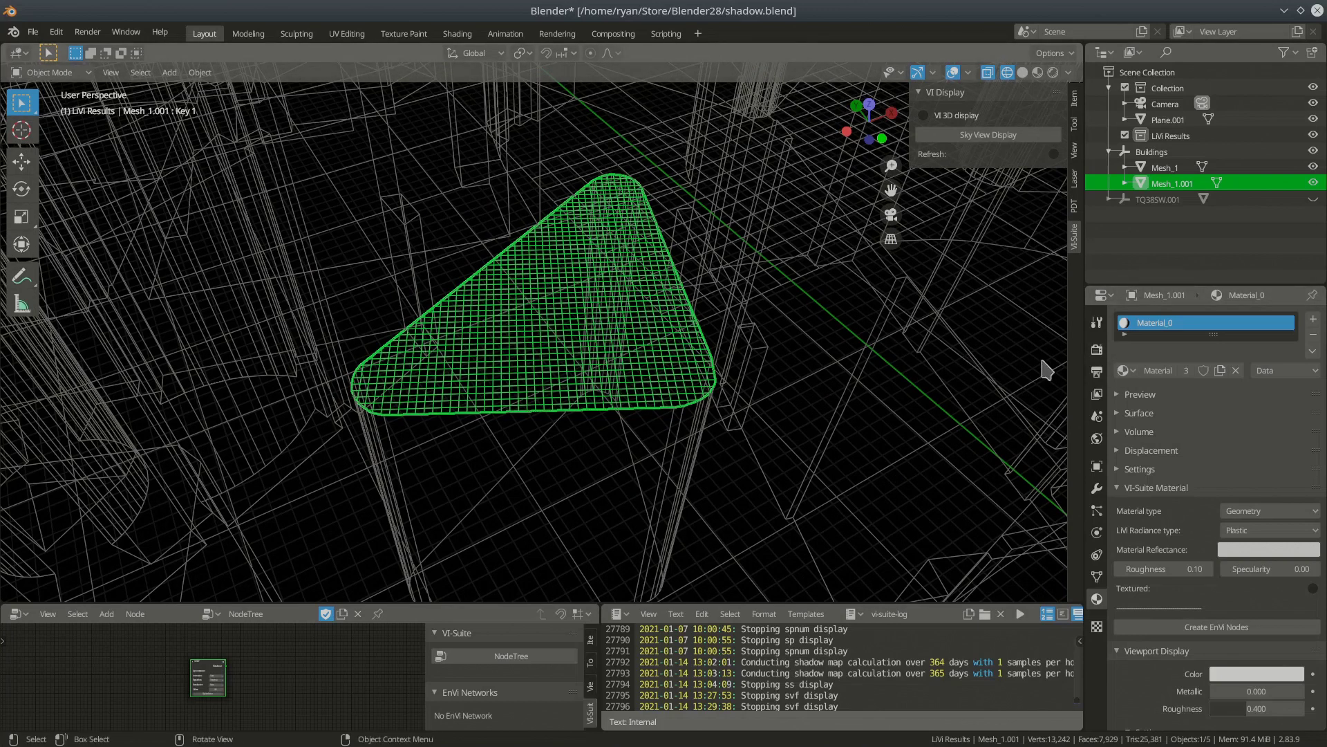
# Step: Replace the roof copy's material with the existing Shadow_sense light sensor material and review the roof within the city model
pyautogui.click(1124, 370)
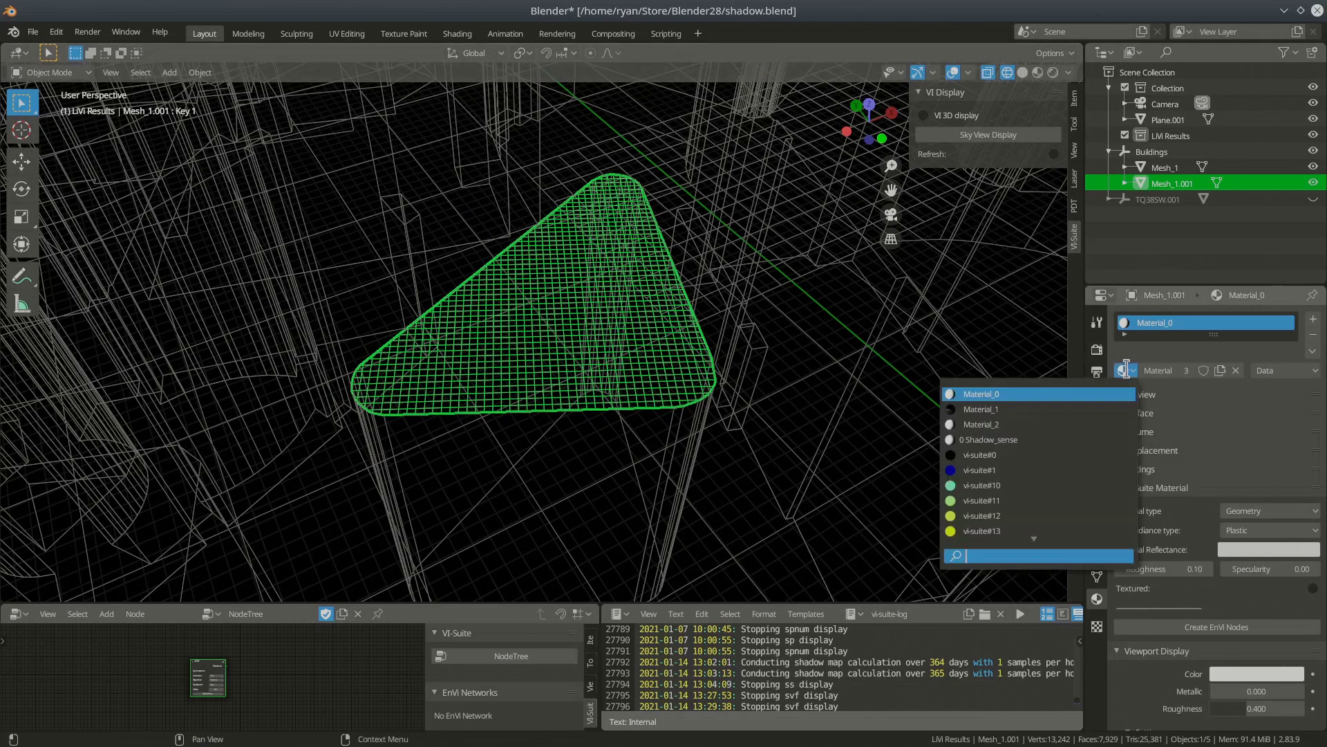
pyautogui.click(1022, 439)
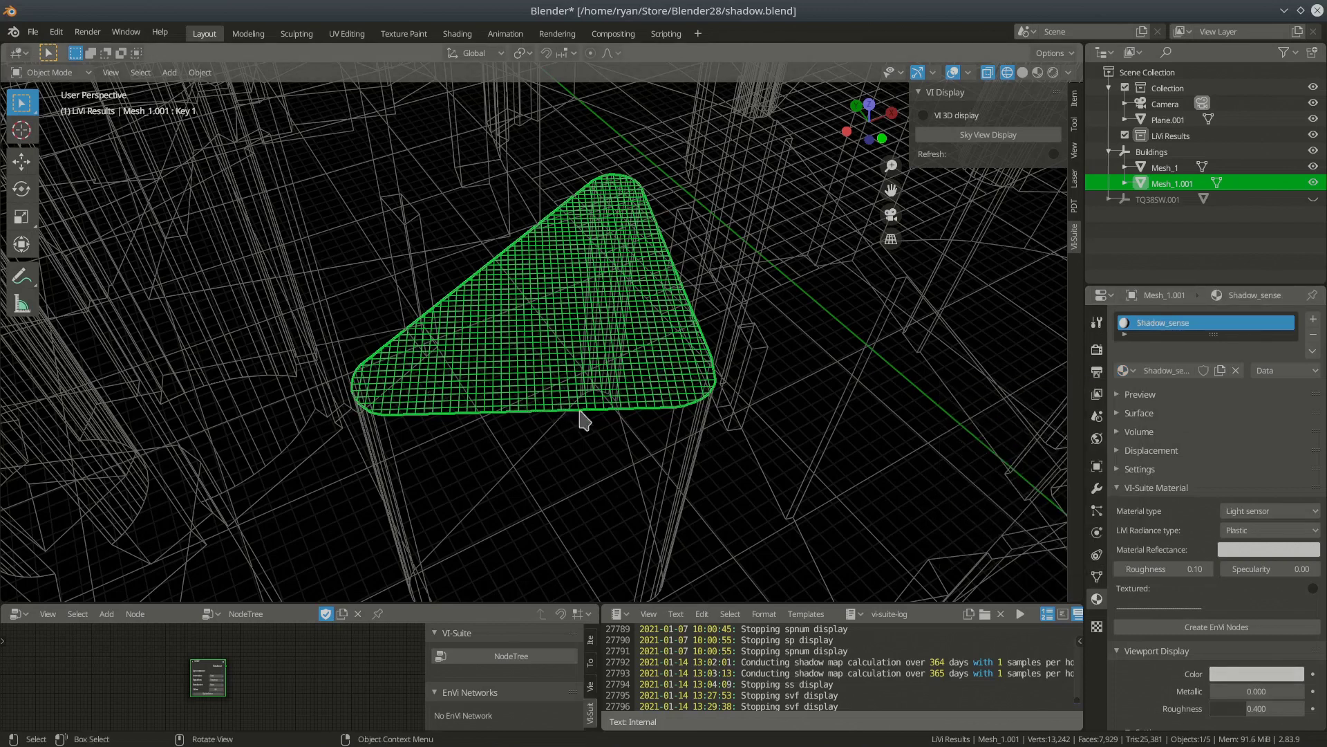
pyautogui.moveTo(586, 459); pyautogui.dragTo(634, 394, button='middle')
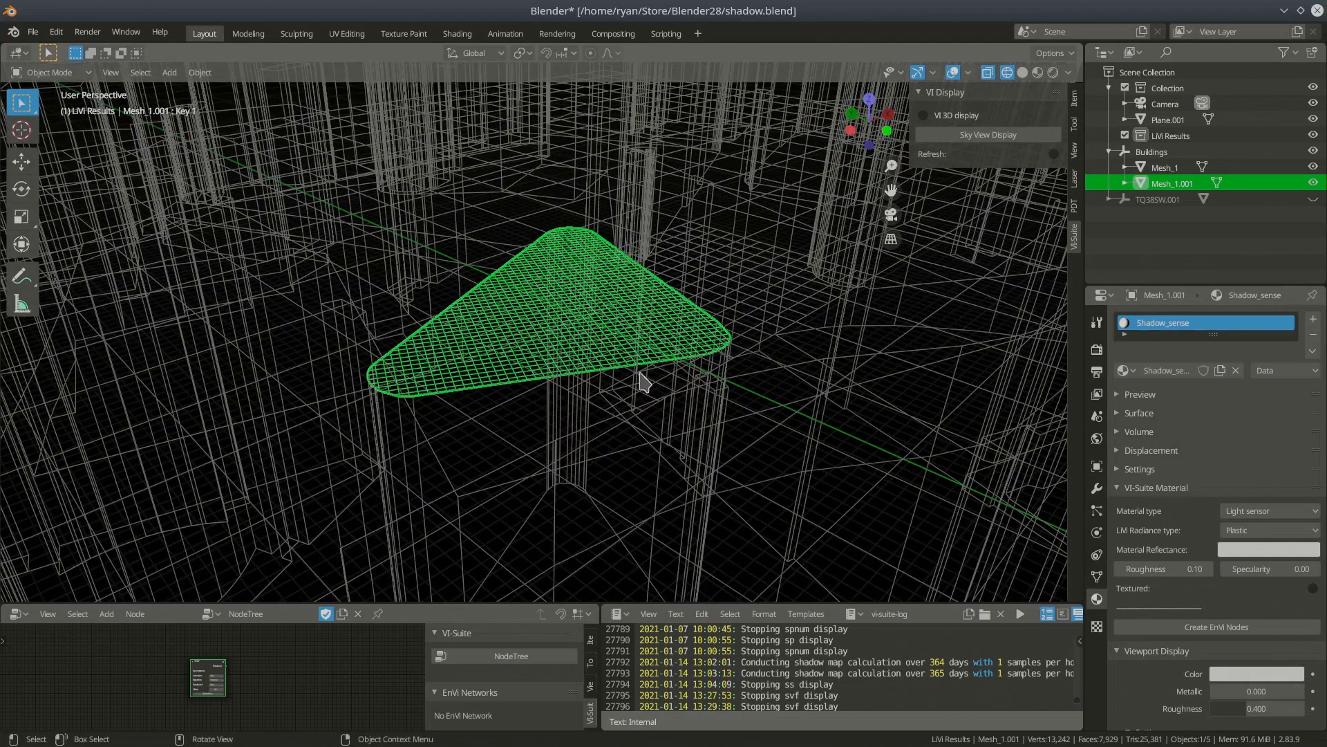
pyautogui.scroll(-4, 592, 340)
pyautogui.scroll(-2, 592, 341)
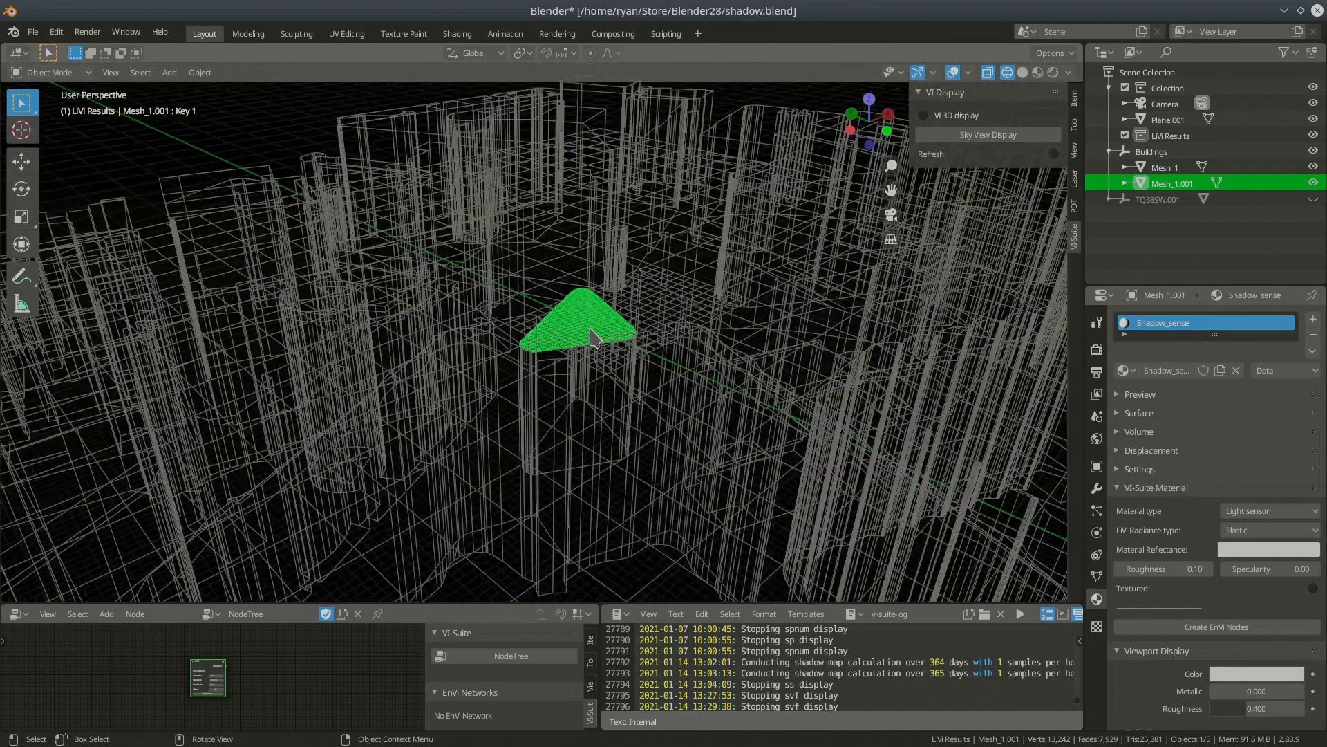
pyautogui.moveTo(632, 356); pyautogui.dragTo(613, 388, button='middle')
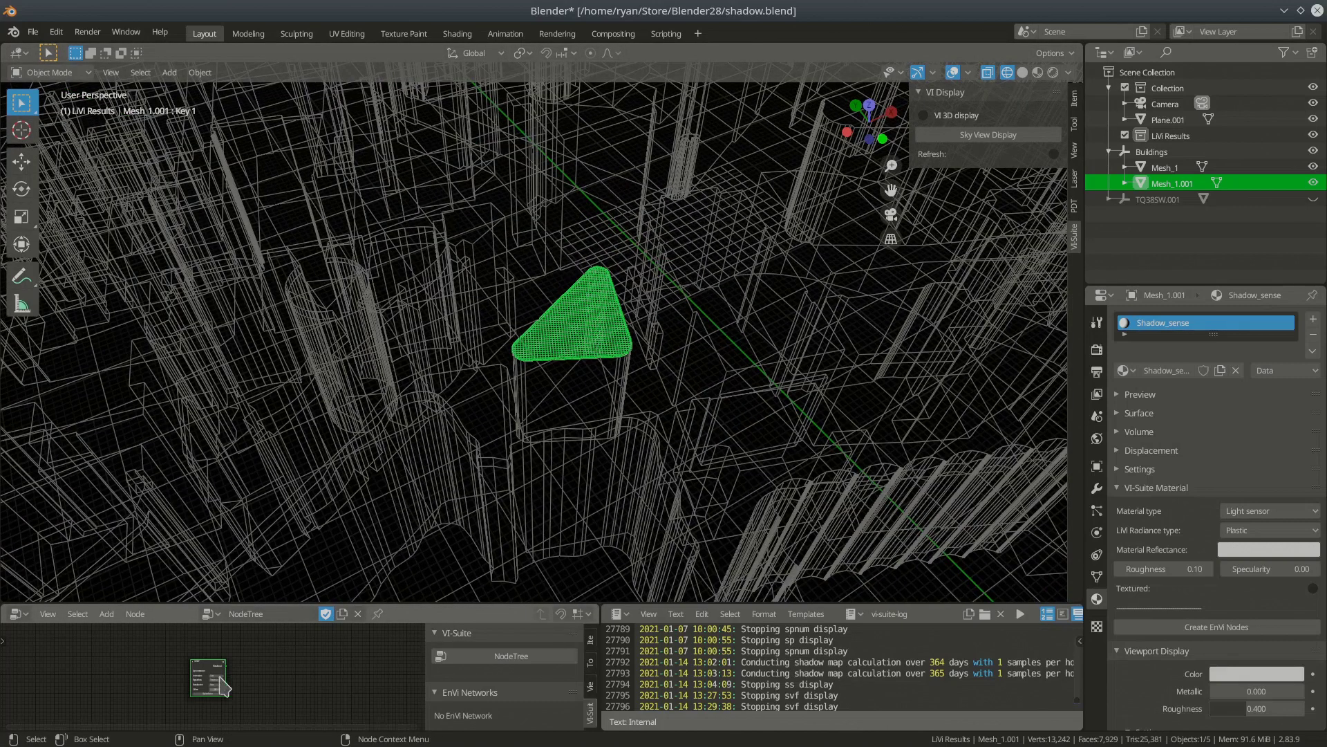
# Step: Delete the VI SVF node from the node tree and add a VI Location node with its source left on Manual
pyautogui.hotkey('ctrl', 'space')
pyautogui.press('Home')
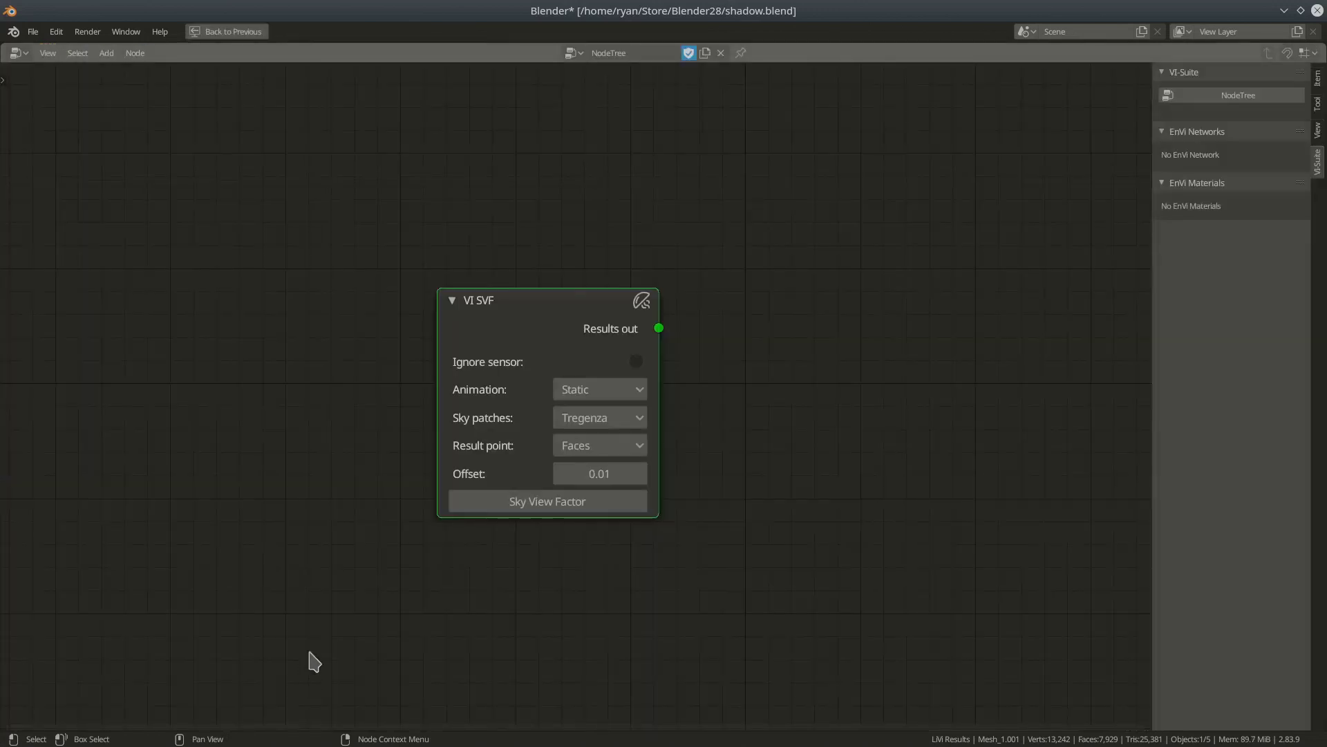
pyautogui.press('x')
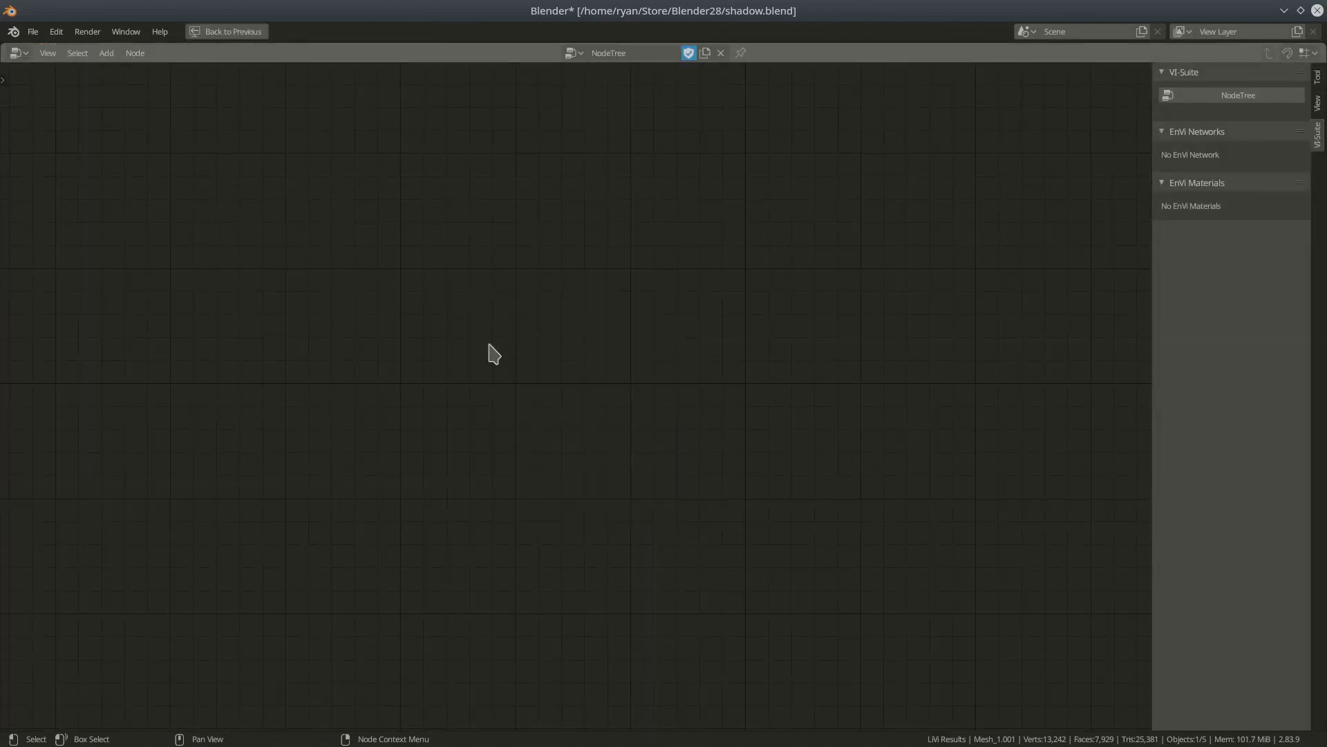
pyautogui.click(107, 53)
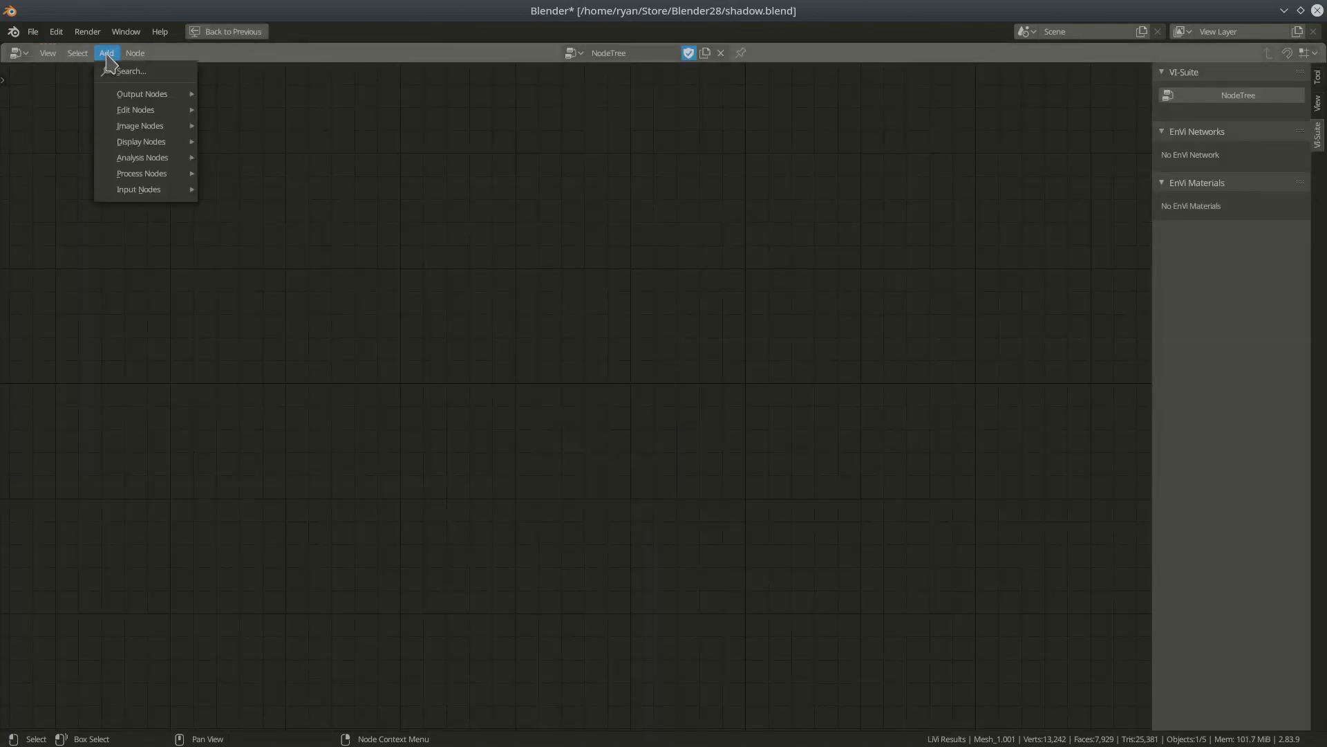
pyautogui.moveTo(121, 191)
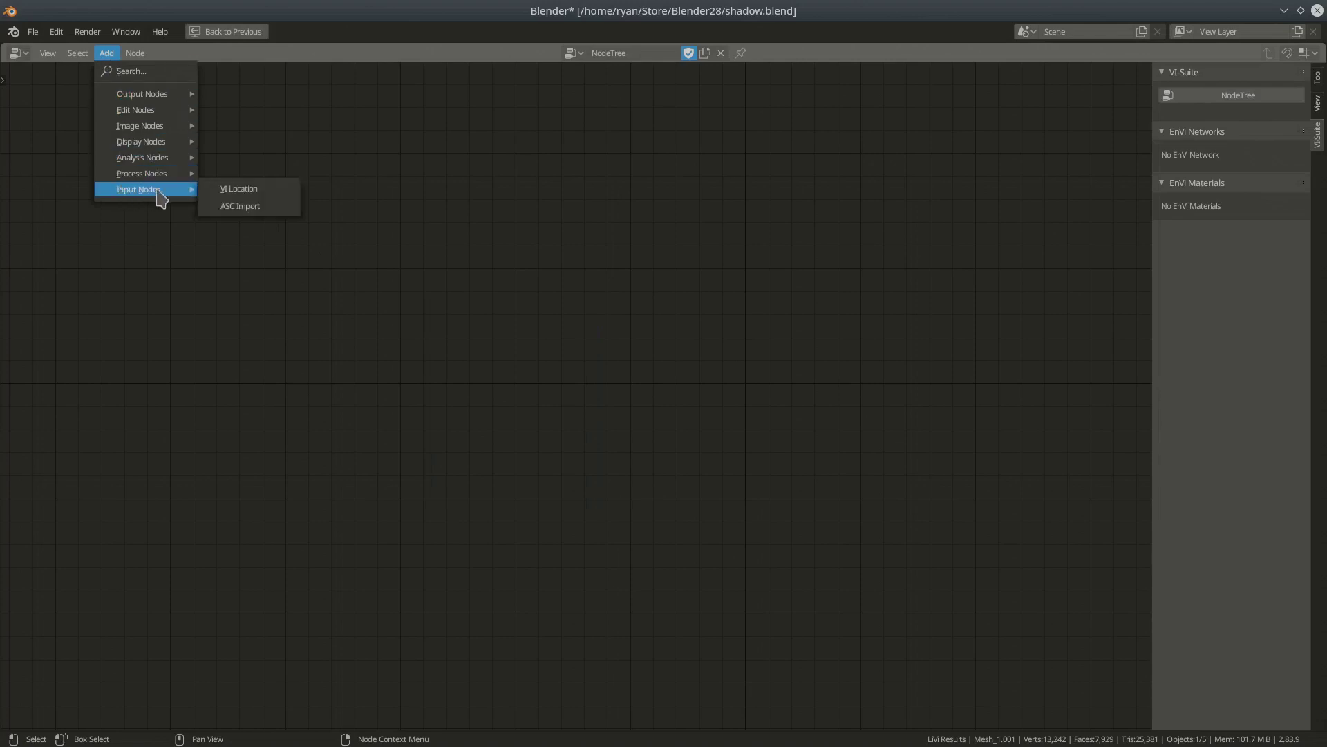
pyautogui.click(248, 201)
pyautogui.click(181, 304)
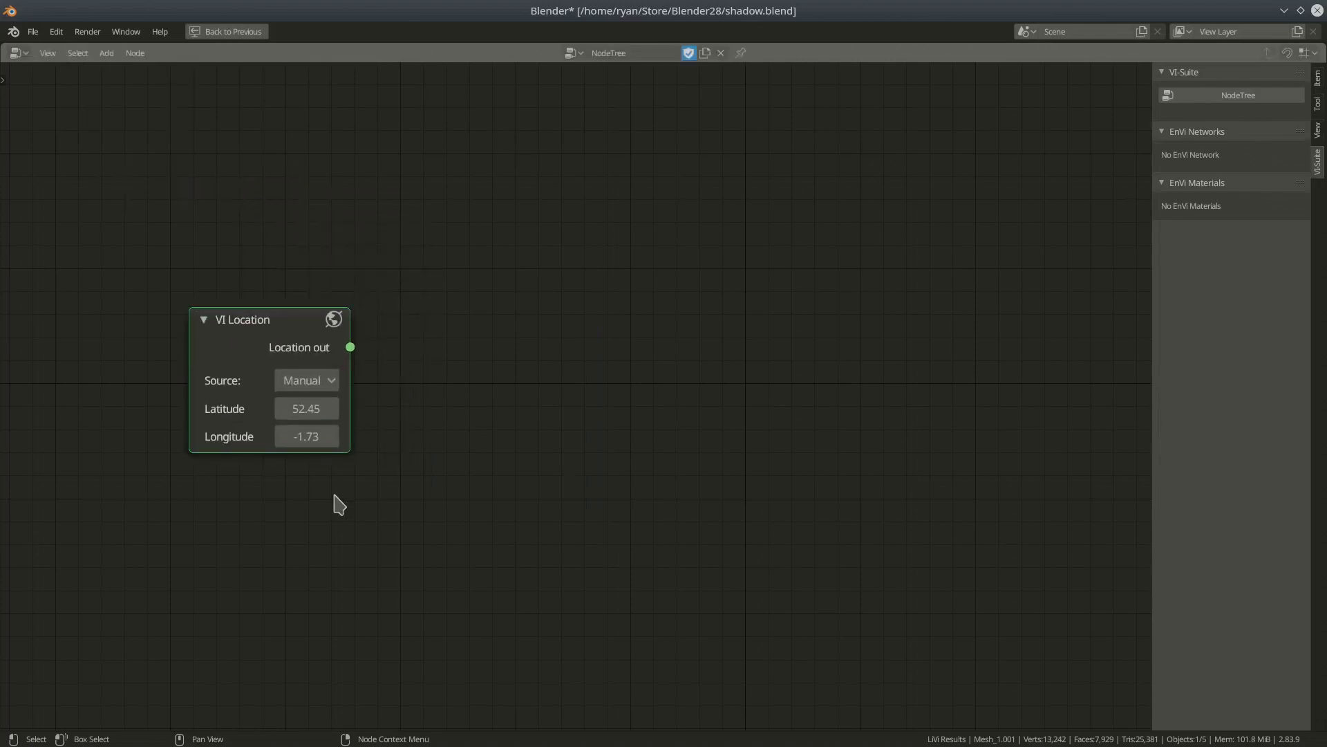
pyautogui.click(337, 381)
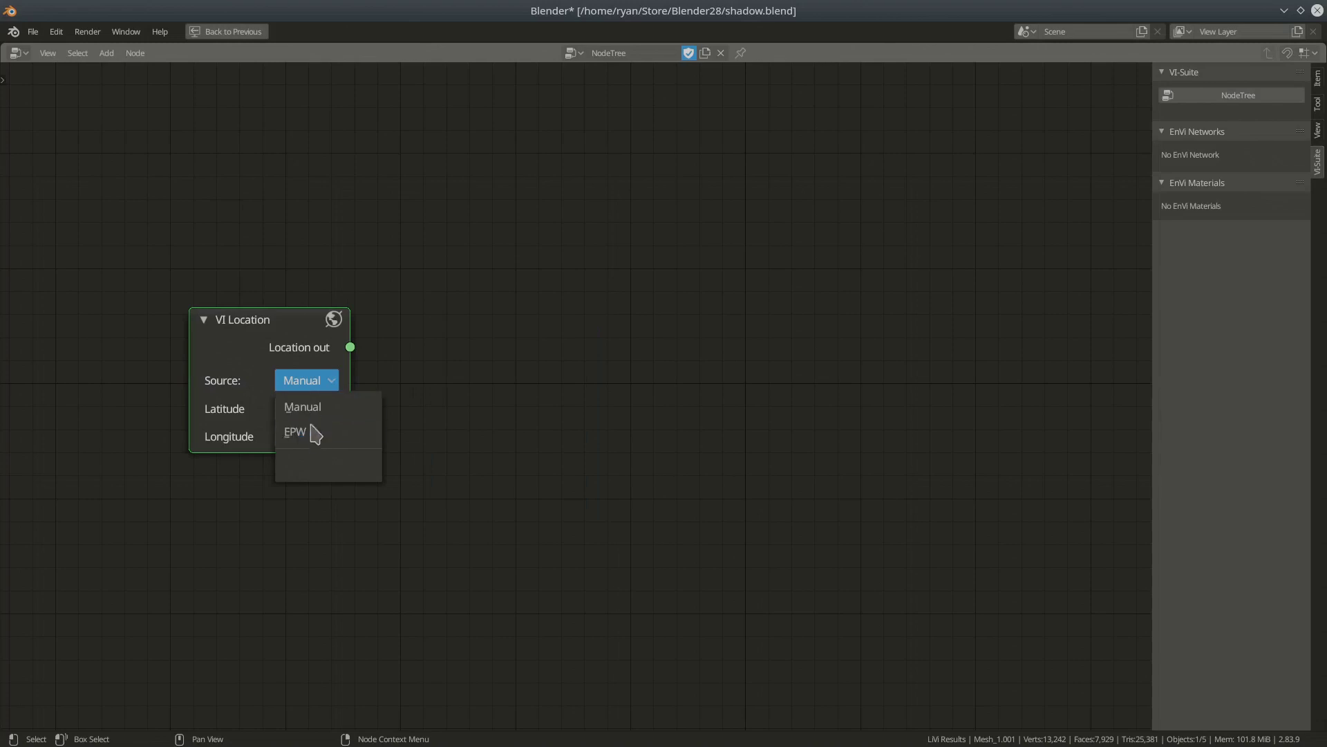
pyautogui.click(302, 379)
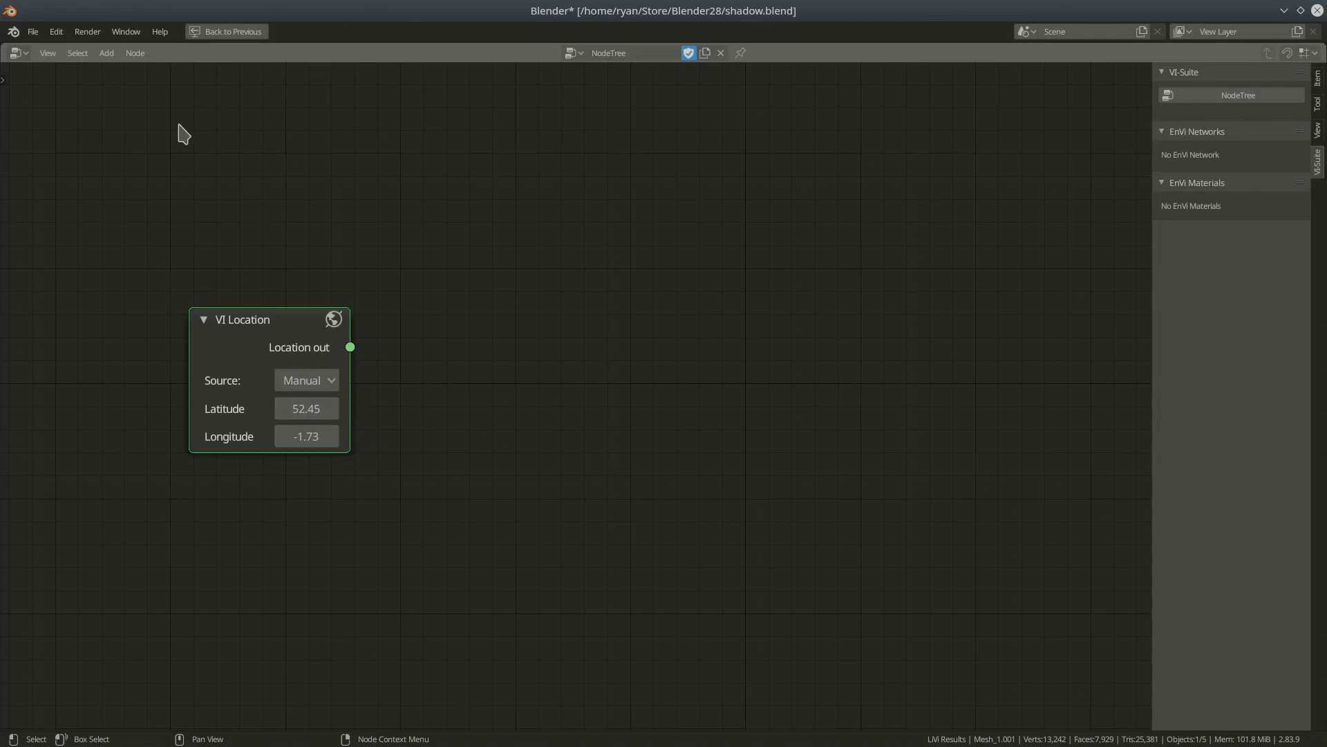
# Step: Add a VI Shadow Map node, connect the VI Location output to its Location in socket, and widen the node
pyautogui.click(110, 60)
pyautogui.moveTo(166, 159)
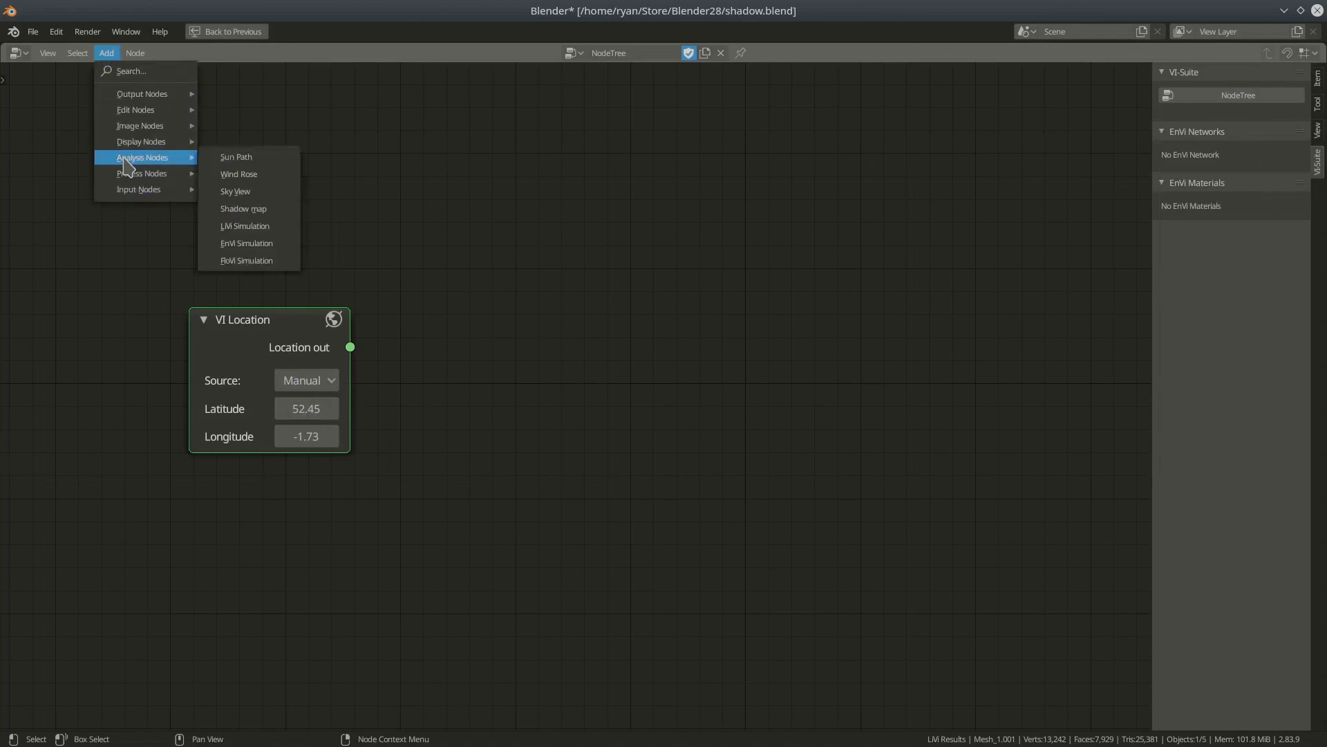
pyautogui.click(242, 209)
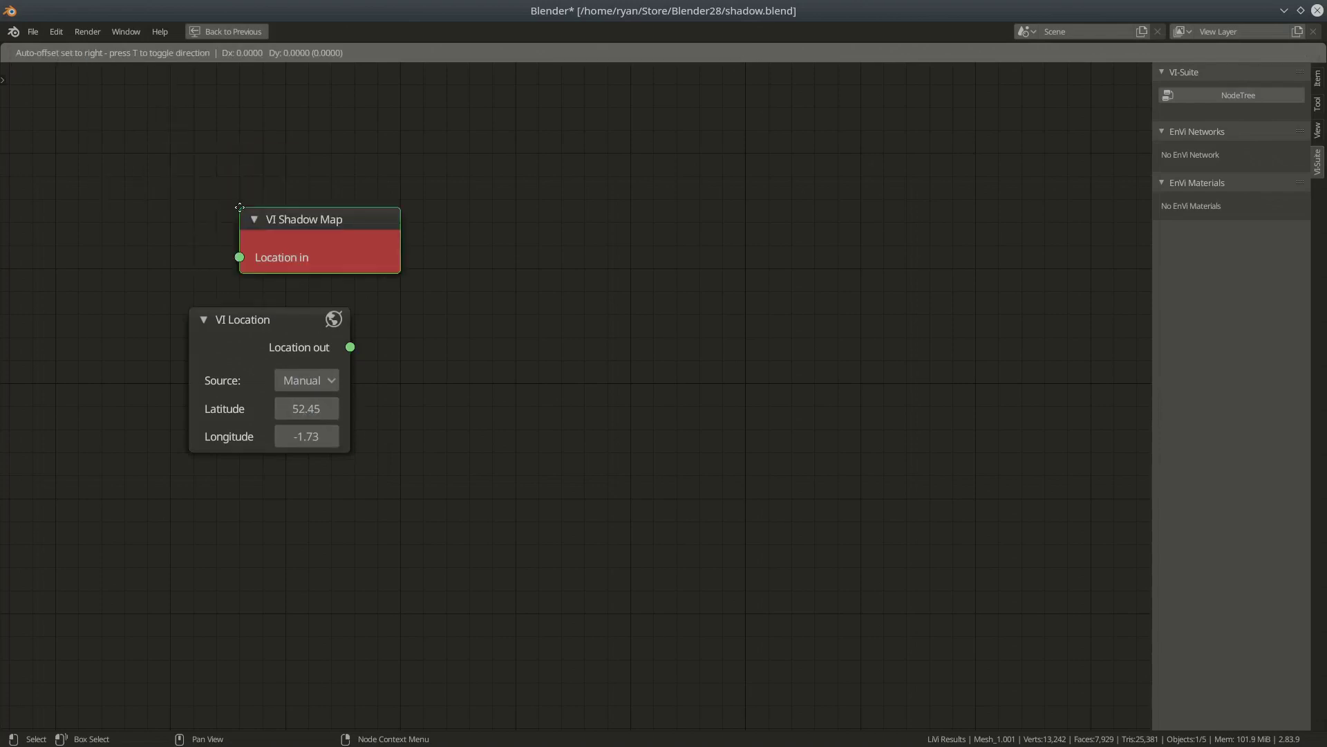
pyautogui.click(463, 237)
pyautogui.moveTo(351, 347); pyautogui.dragTo(464, 280)
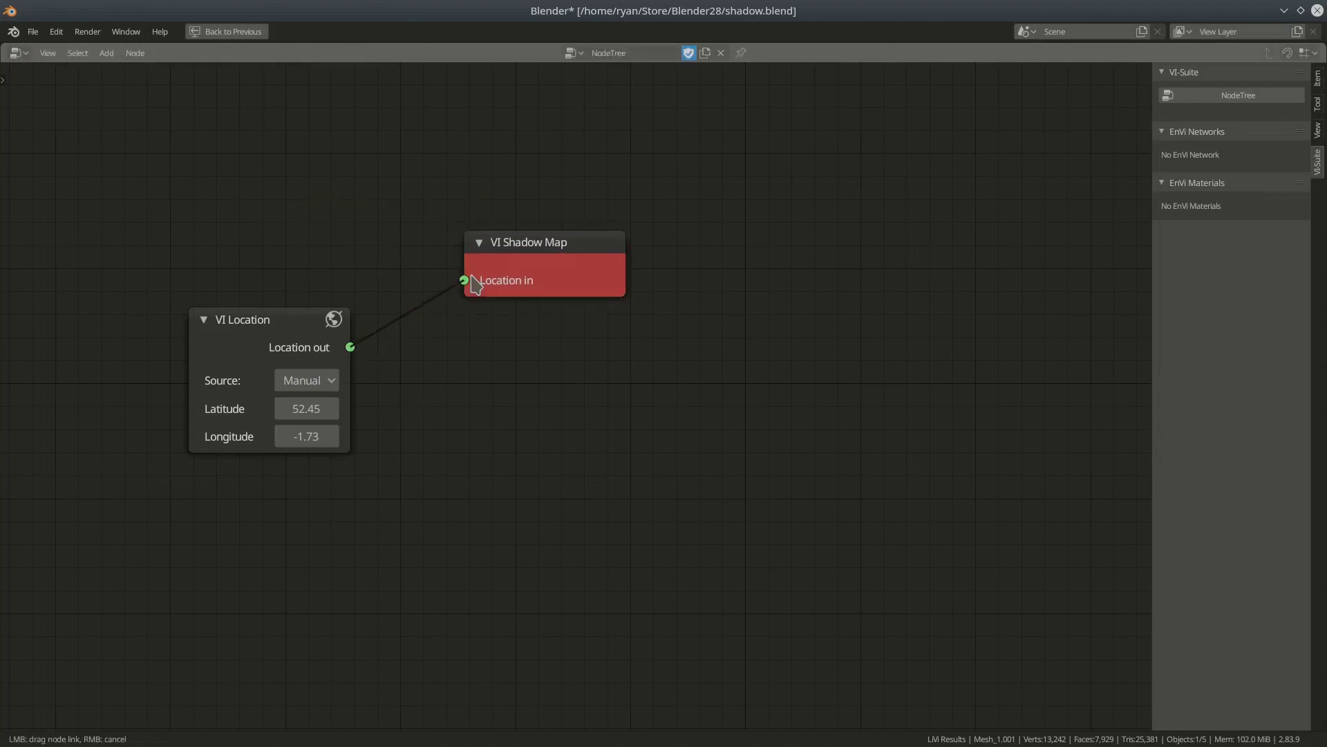
pyautogui.moveTo(623, 339); pyautogui.dragTo(705, 338)
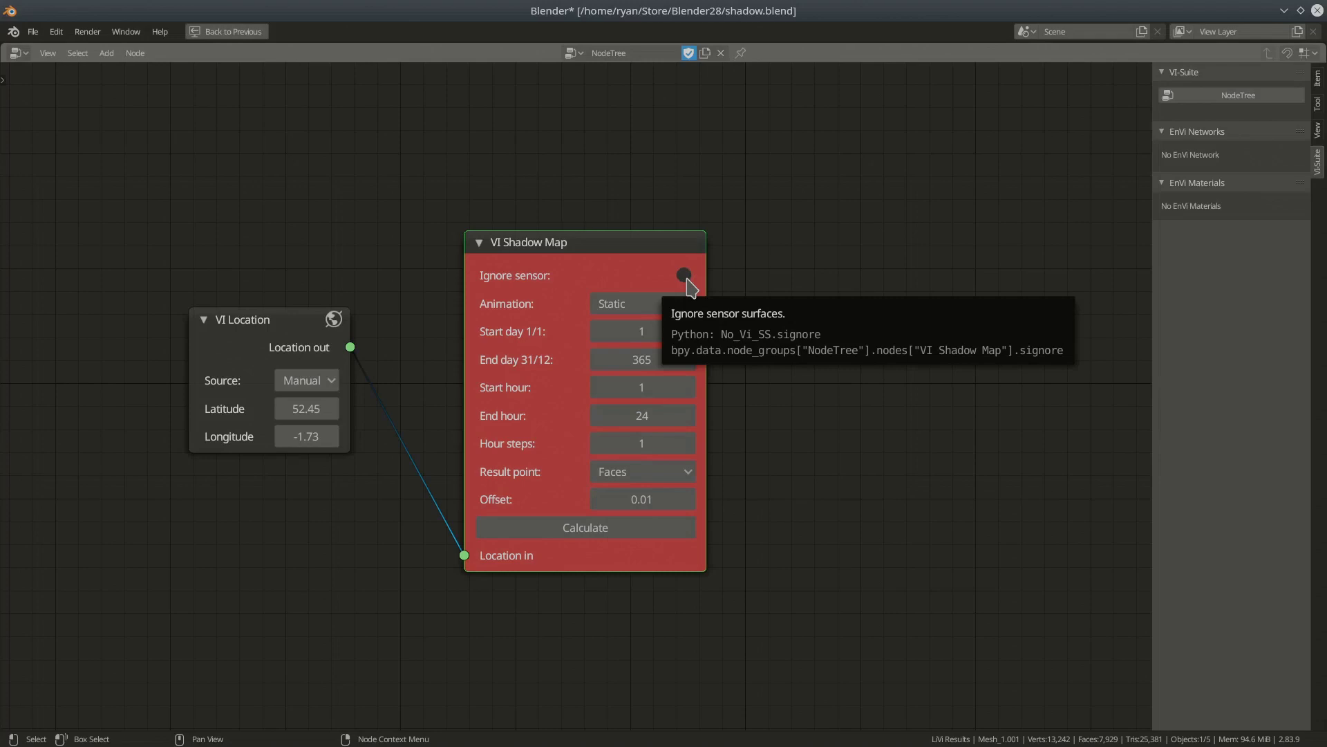
# Step: Leave the shadow map animation on Static and set its end day to 90
pyautogui.click(665, 307)
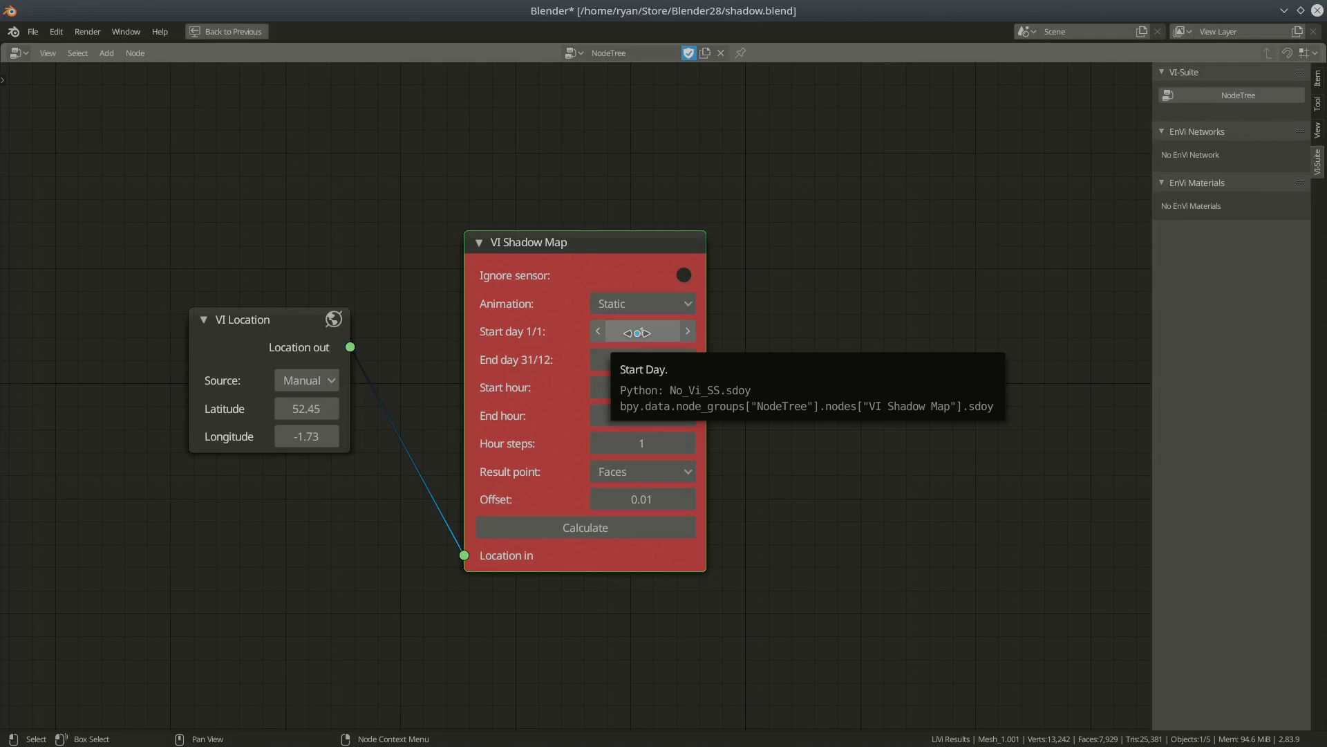
pyautogui.click(662, 360)
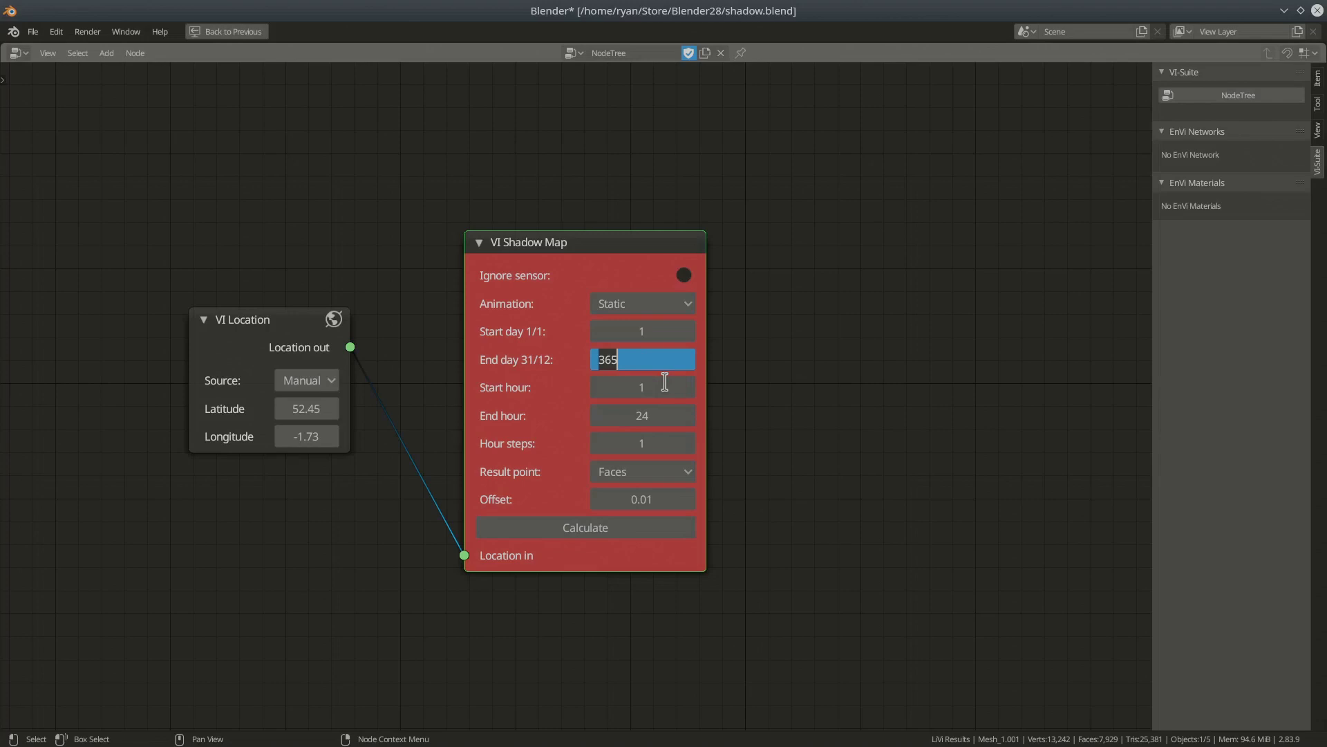
pyautogui.write('90')
pyautogui.press('Return')
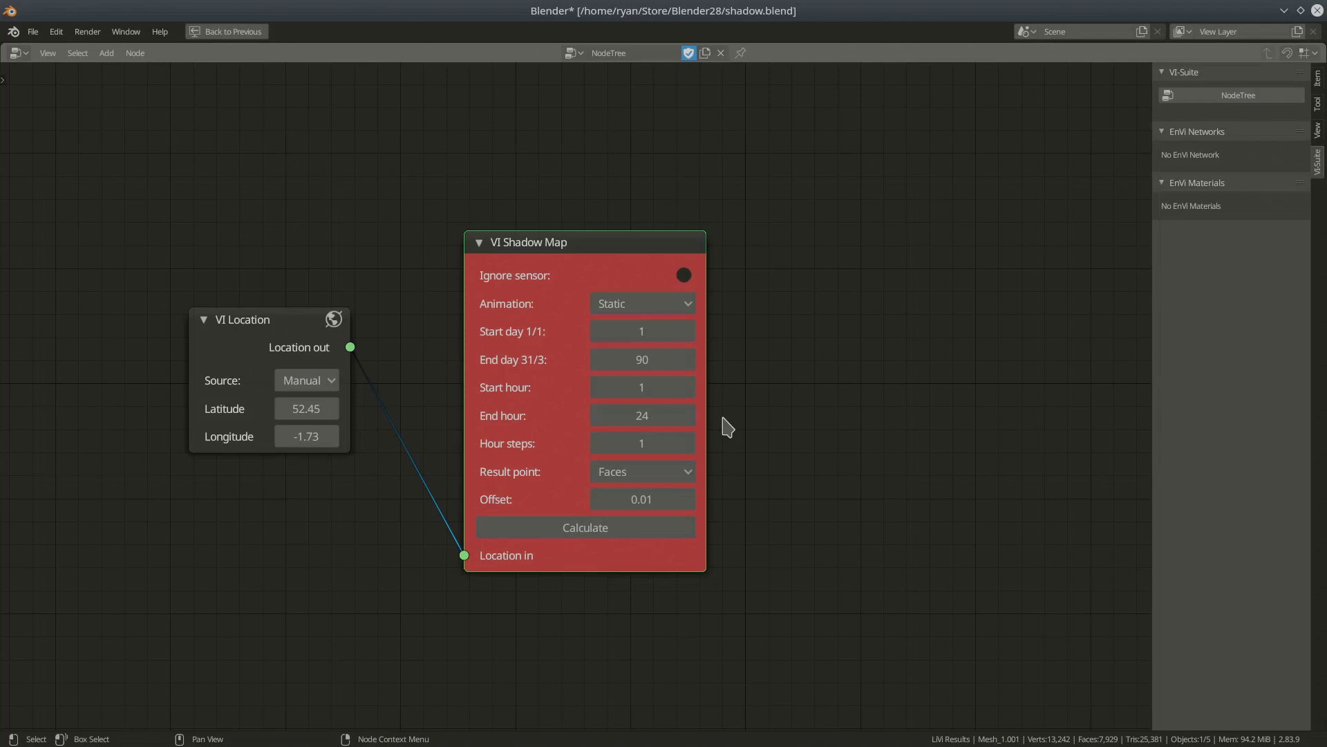
# Step: Limit the shadow map to daylight by setting the start hour to 5 and the end hour to 20
pyautogui.click(643, 387)
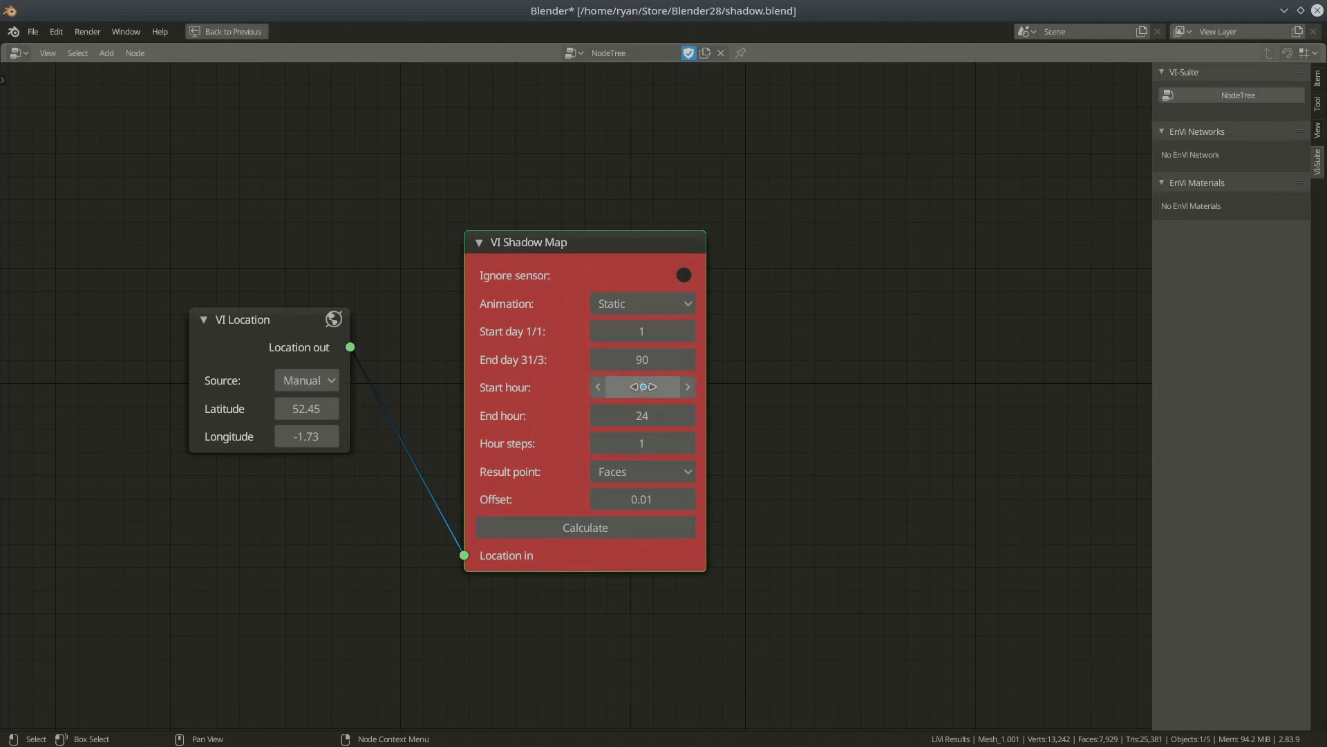
pyautogui.write('05')
pyautogui.click(639, 415)
pyautogui.click(639, 415)
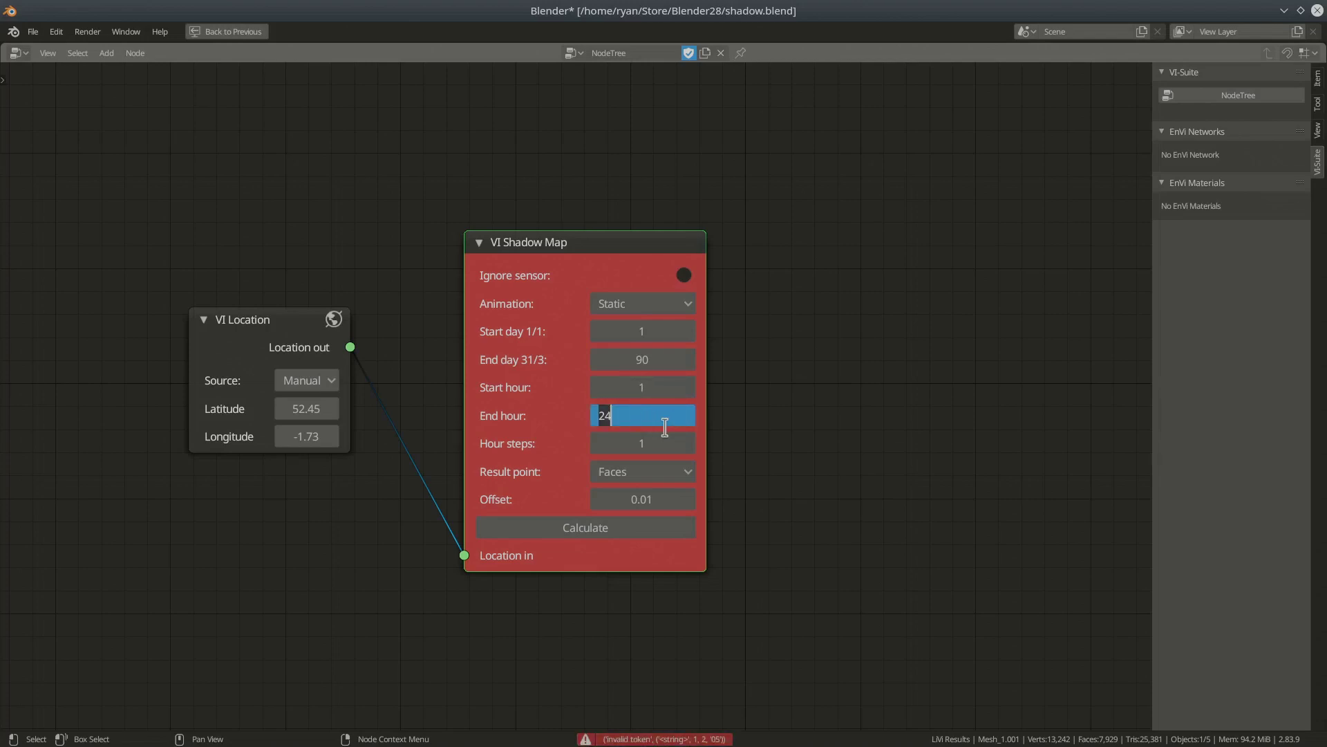
pyautogui.write('20')
pyautogui.press('Return')
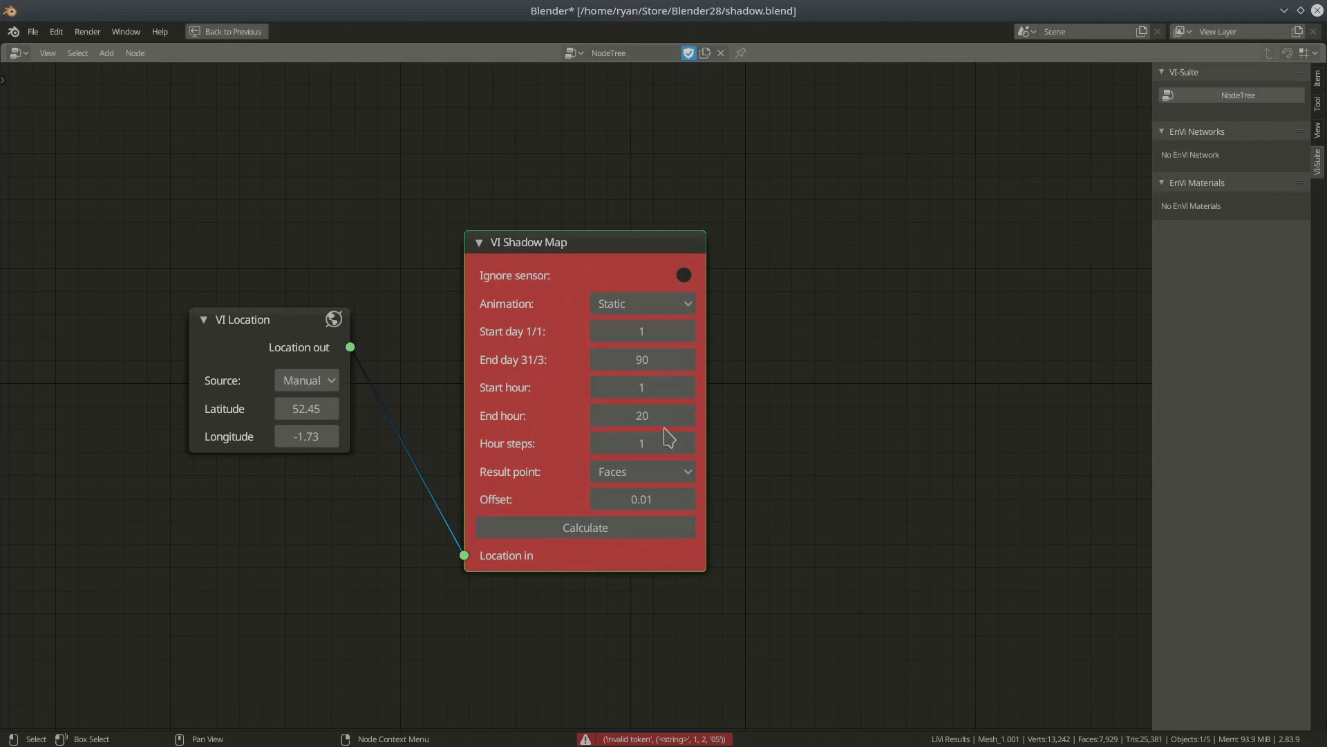
pyautogui.click(659, 392)
pyautogui.write('5')
pyautogui.press('Return')
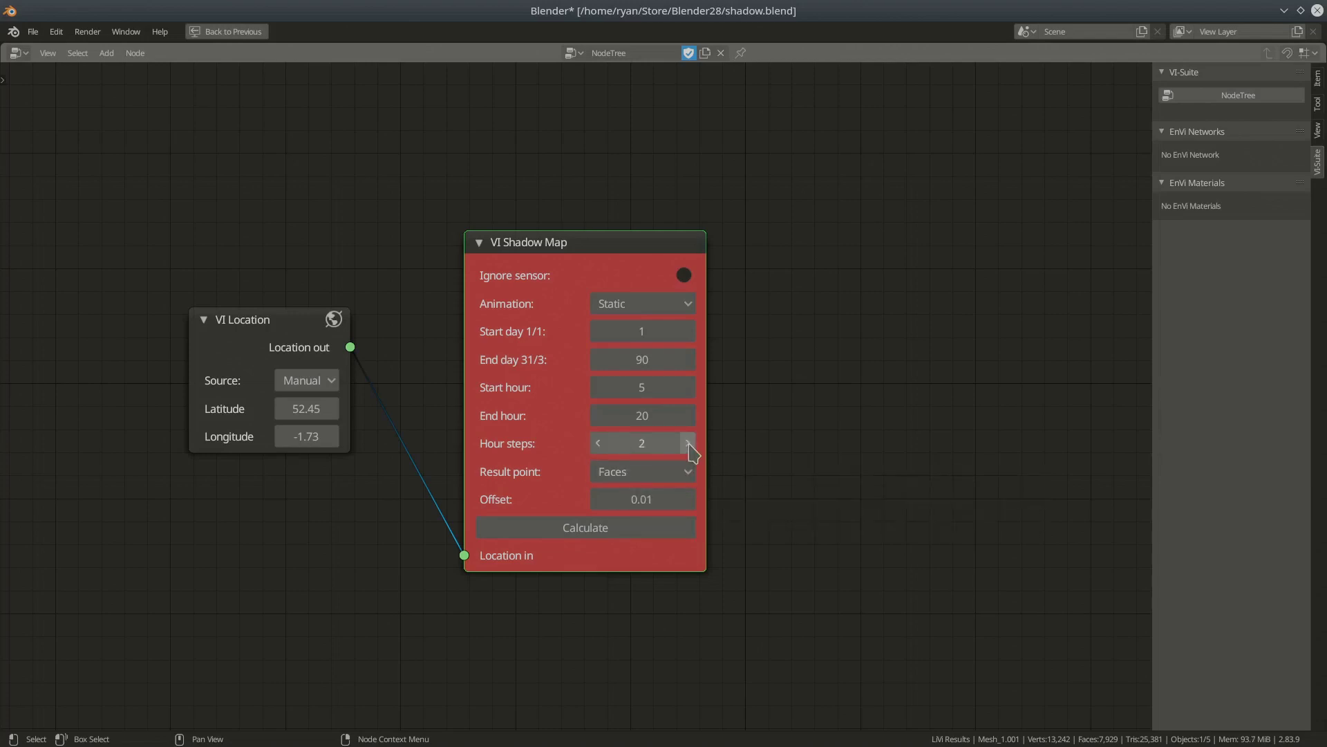
# Step: Keep the hour steps at 1 and the result point on Faces, and calculate the shadow map
pyautogui.click(688, 444)
pyautogui.moveTo(598, 448)
pyautogui.mouseDown()
pyautogui.moveTo(578, 448)
pyautogui.moveTo(608, 466)
pyautogui.mouseUp()
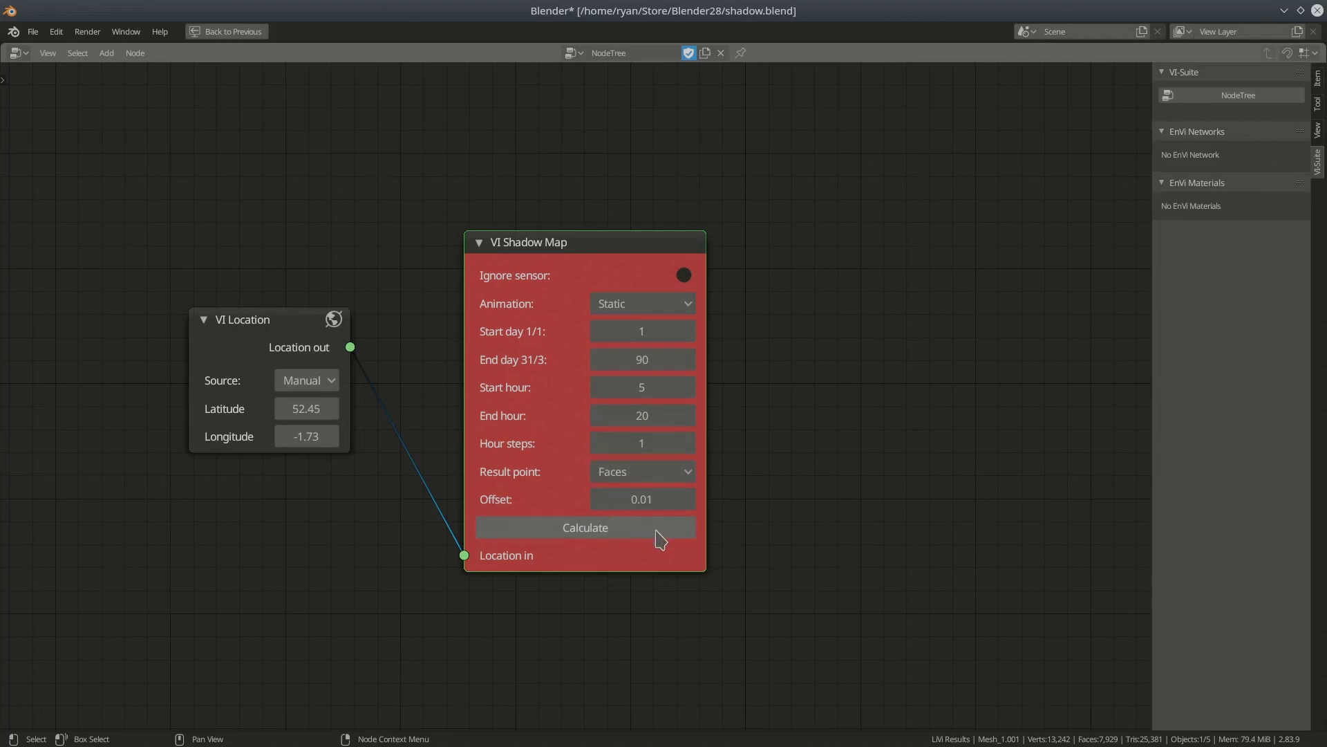
pyautogui.click(683, 473)
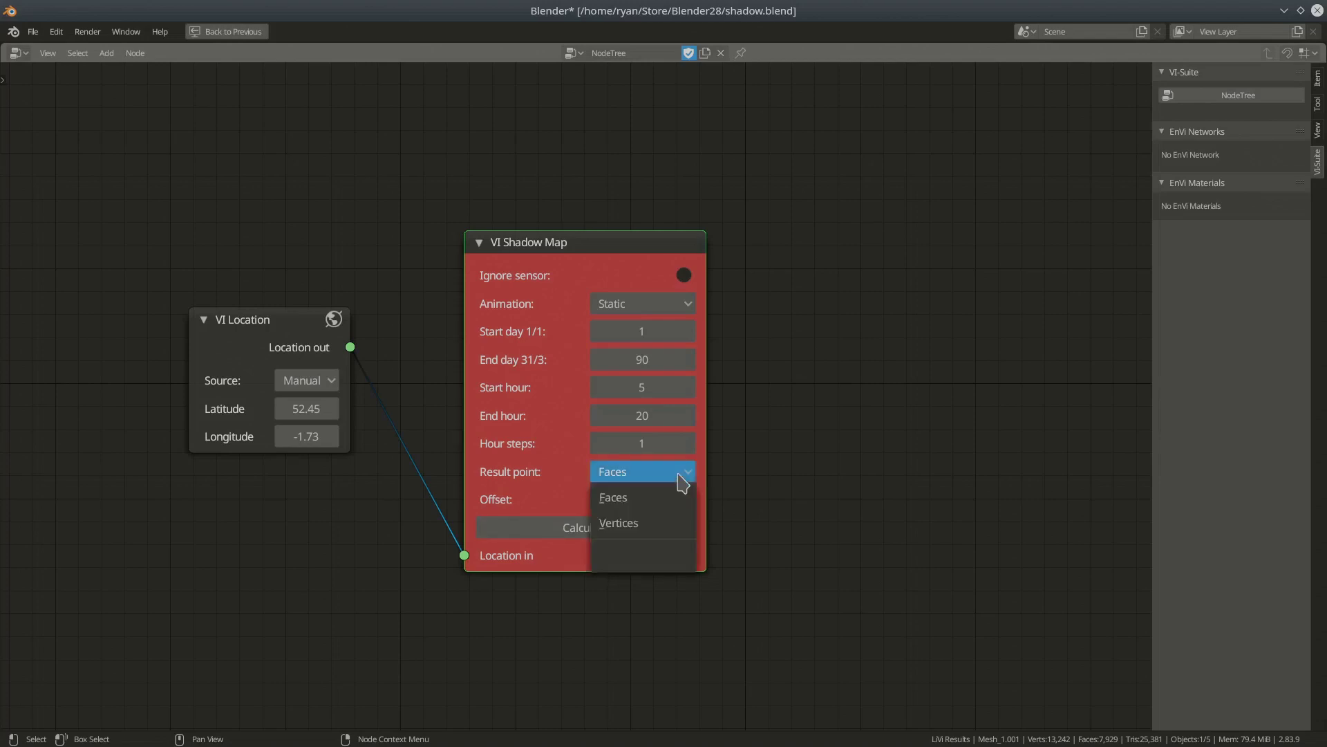
pyautogui.click(668, 495)
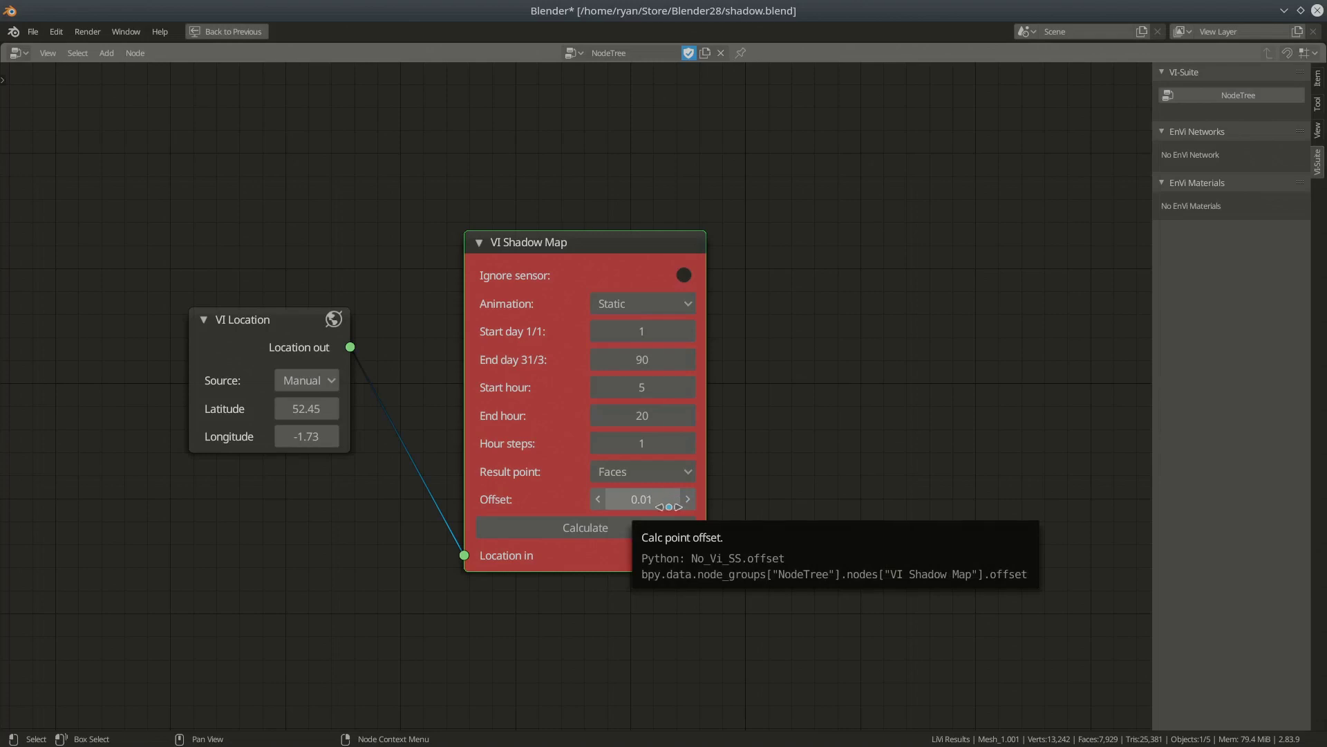
pyautogui.click(607, 529)
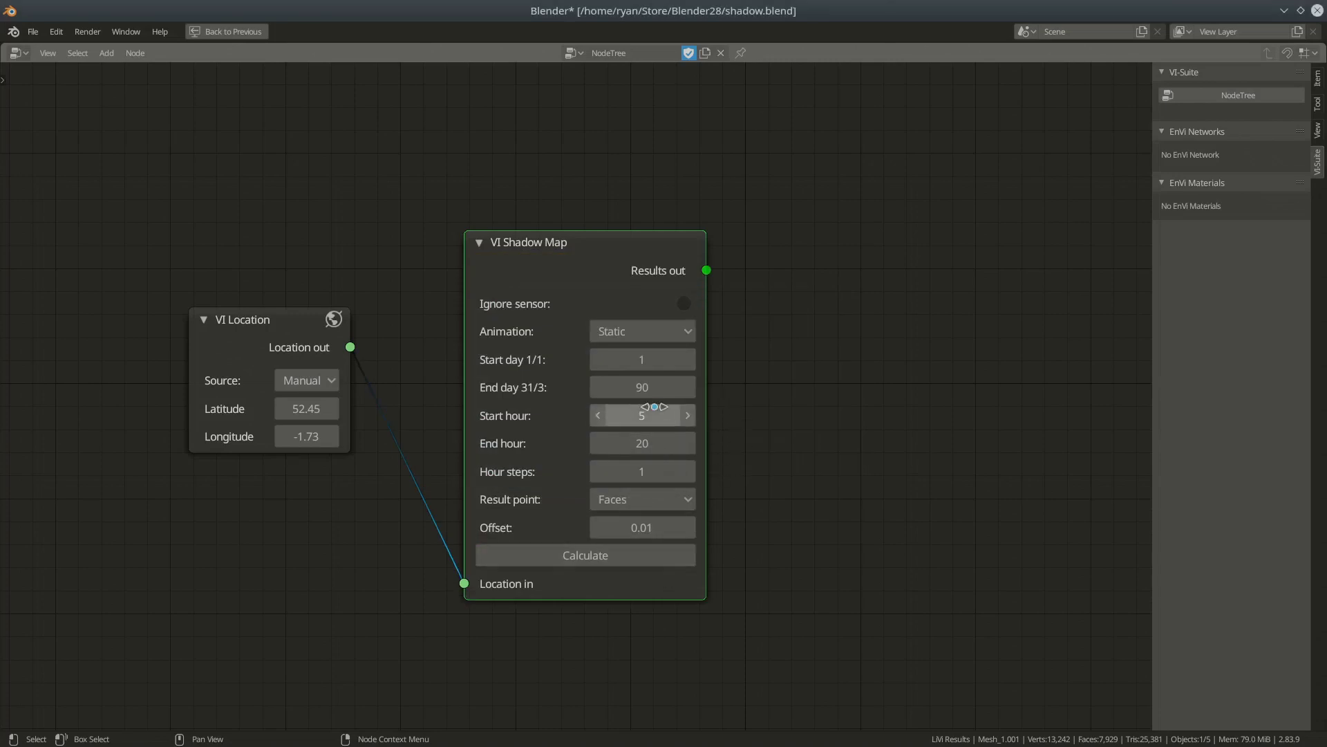
# Step: Set the shadow map's end day to 180 and restart the calculation, cancelling it from the progress window
pyautogui.click(640, 386)
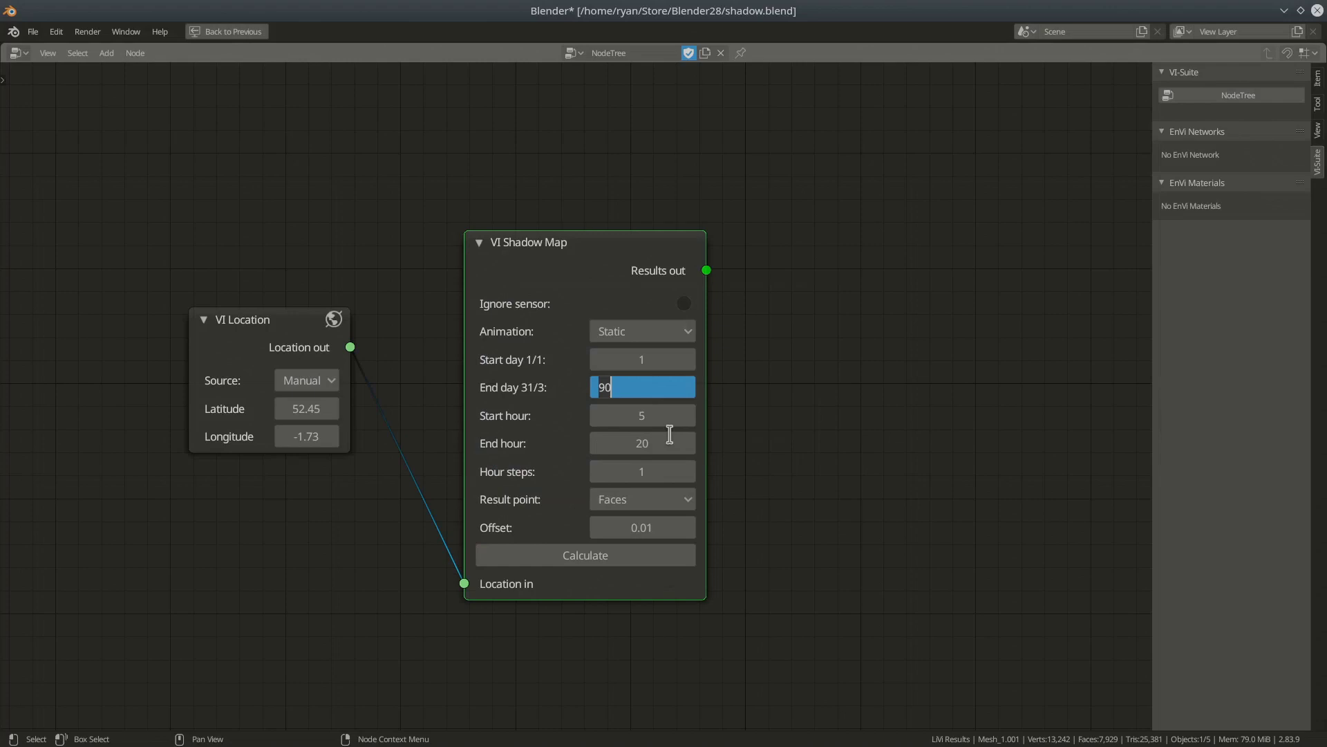
pyautogui.write('180')
pyautogui.press('Return')
pyautogui.click(620, 557)
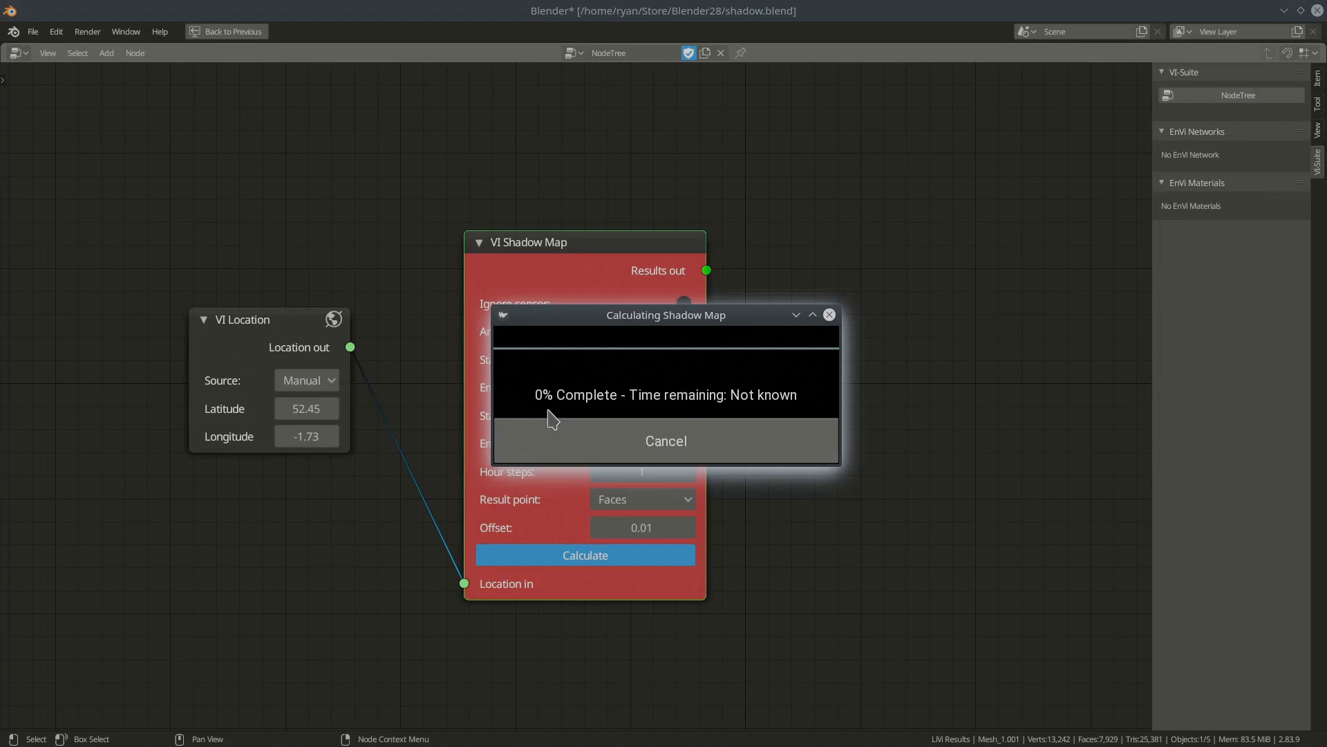
pyautogui.click(698, 448)
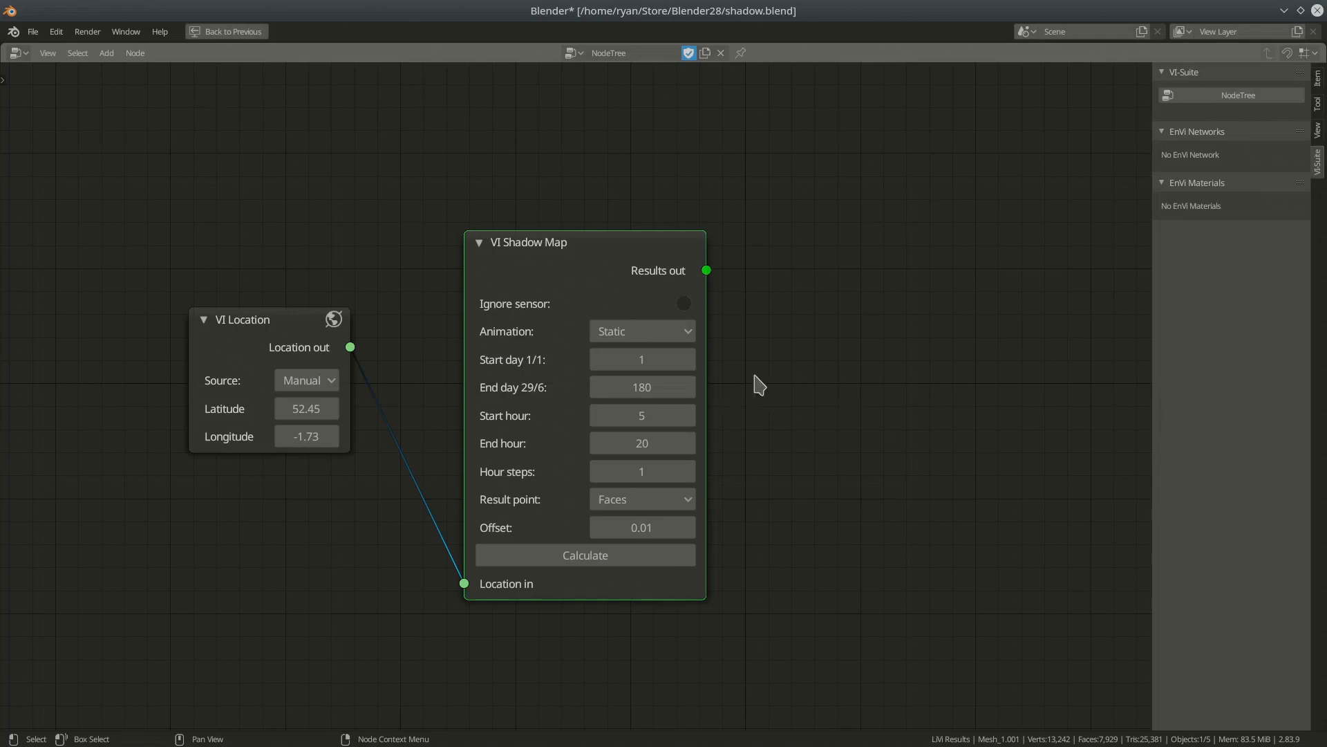
# Step: Restore the full layout and show the city model in solid shading with the gridded roof close up
pyautogui.hotkey('ctrl', 'space')
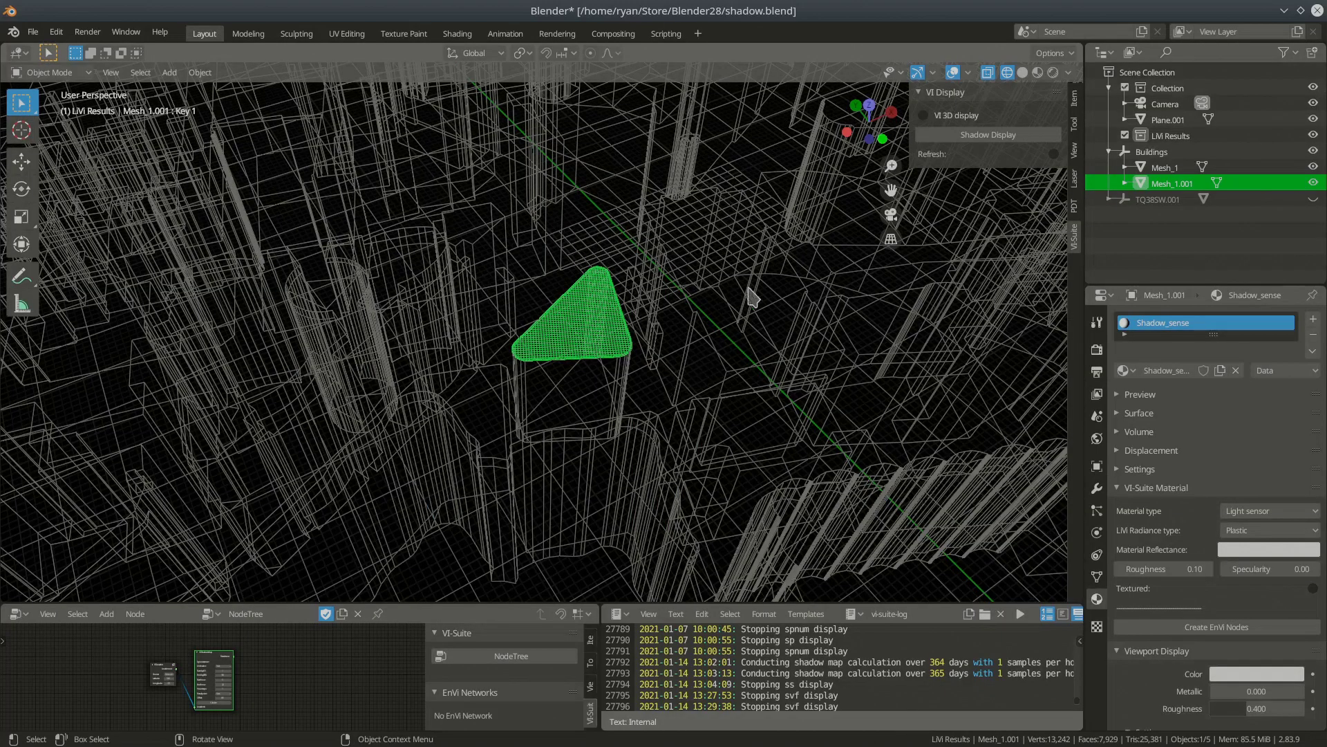
pyautogui.click(1022, 72)
pyautogui.moveTo(703, 290)
pyautogui.mouseDown(button='middle')
pyautogui.moveTo(686, 326)
pyautogui.moveTo(695, 294)
pyautogui.moveTo(688, 311)
pyautogui.mouseUp(button='middle')
pyautogui.scroll(4, 575, 326)
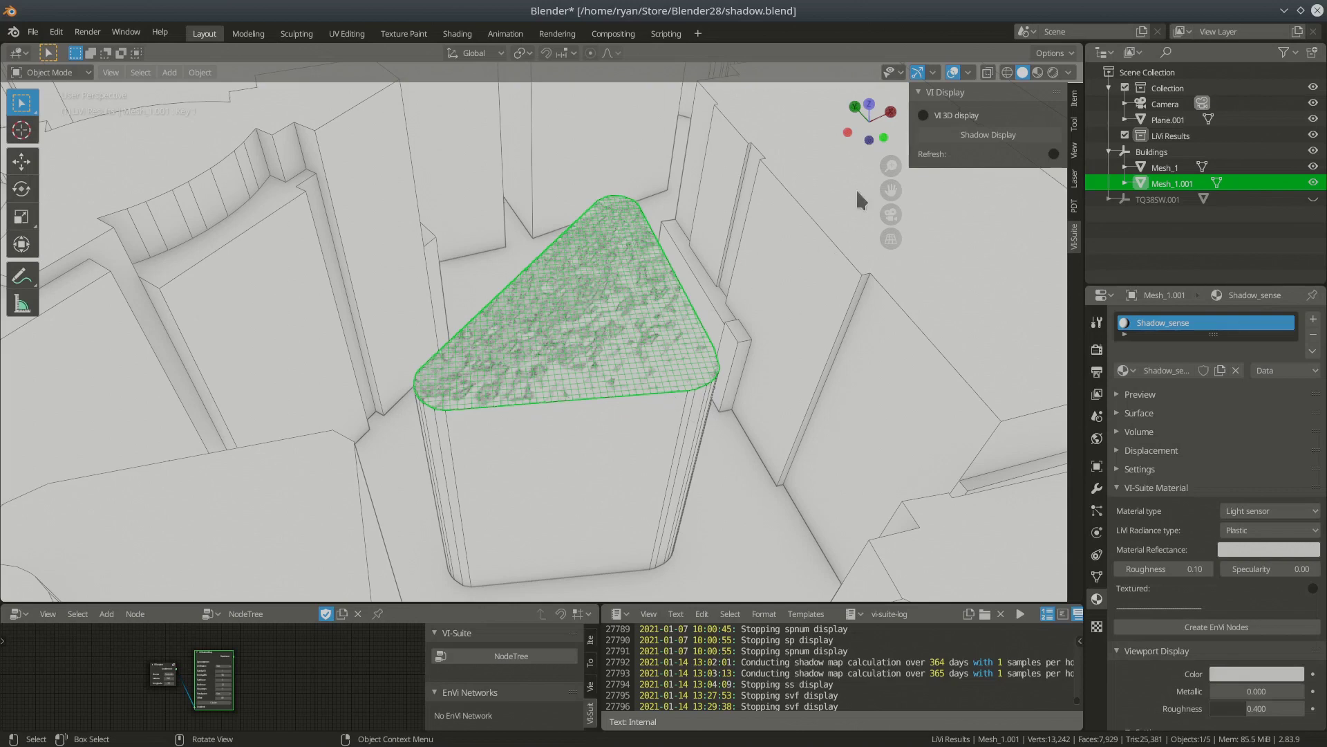
# Step: Set the 3D view's clip end to 1000 m and its clip start to 5 m
pyautogui.click(1075, 150)
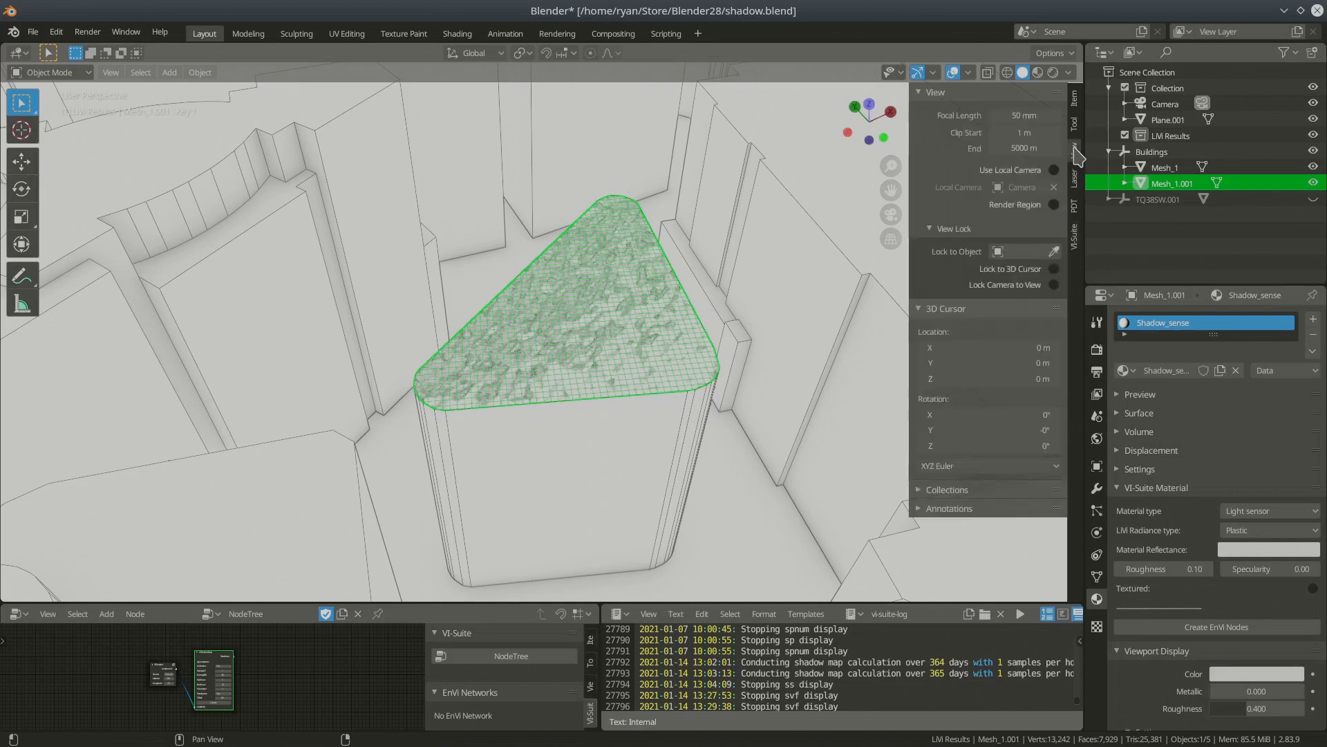
pyautogui.click(1022, 148)
pyautogui.write('1000')
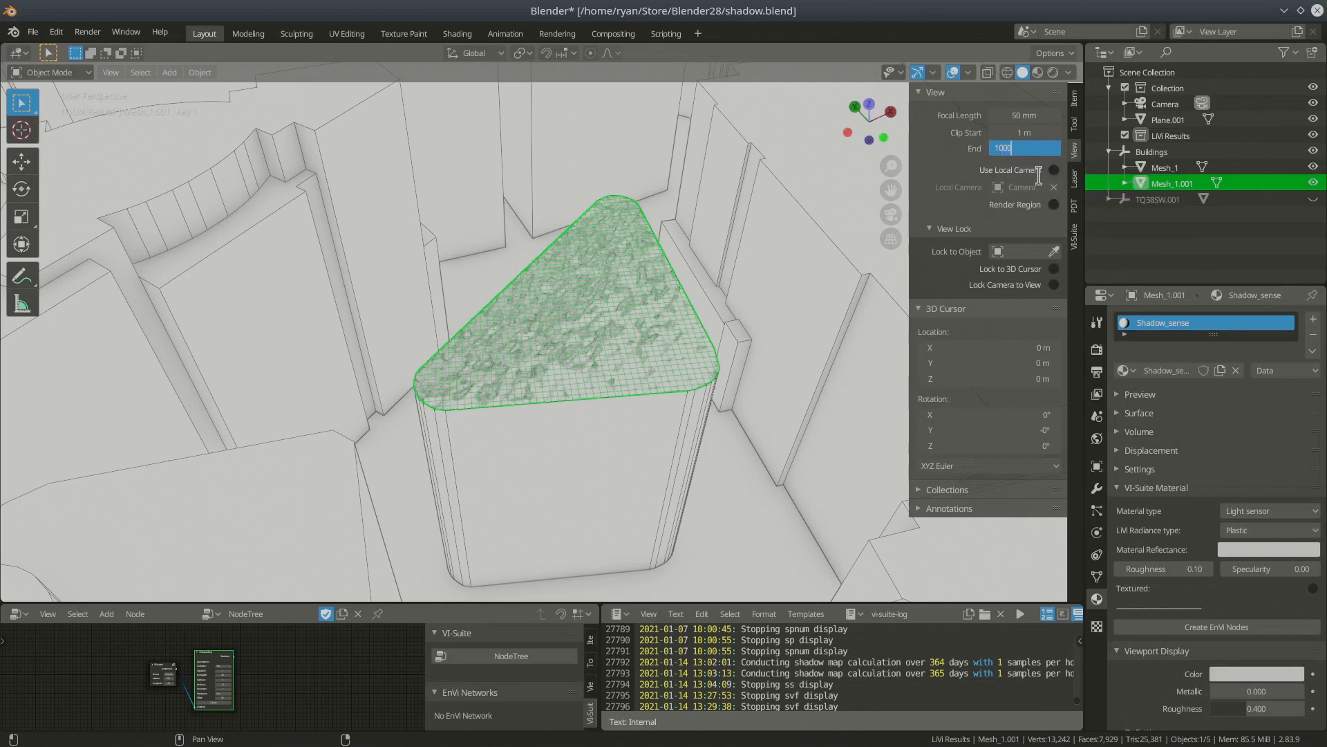
pyautogui.write('m')
pyautogui.press('Return')
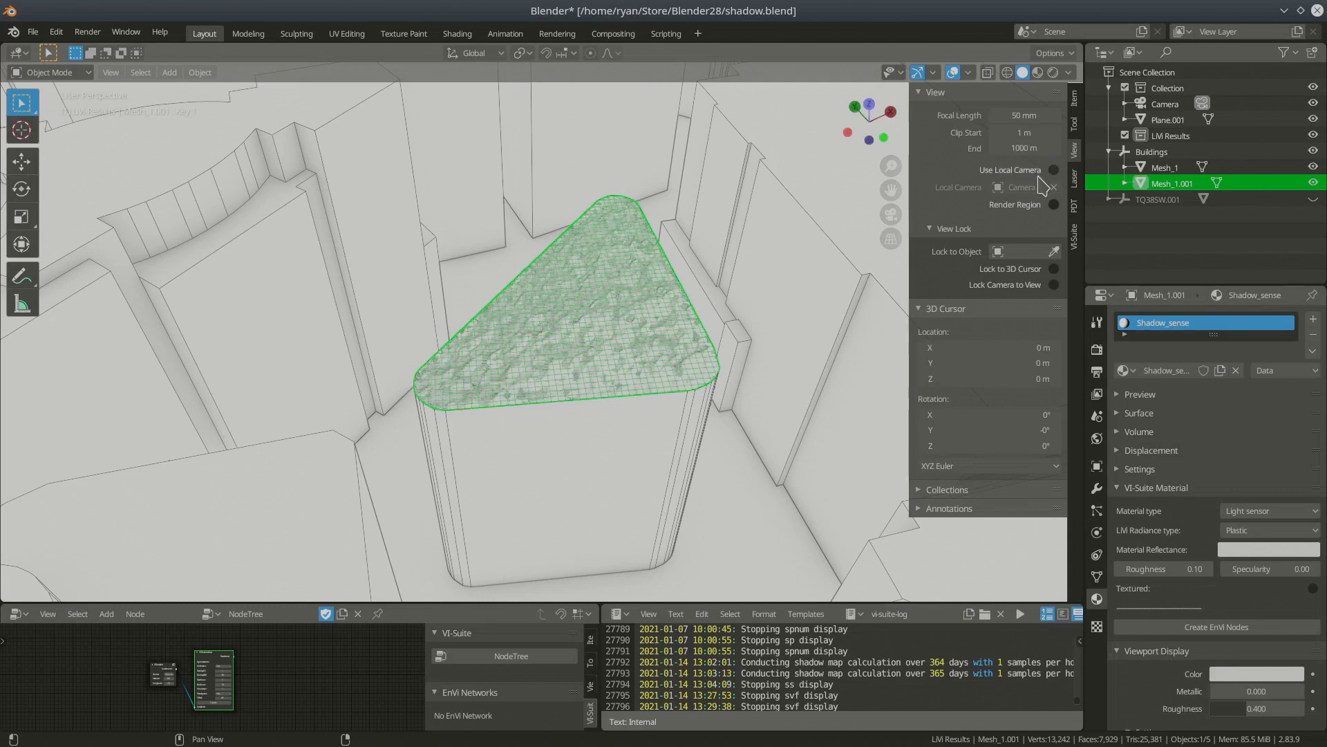
pyautogui.click(1023, 132)
pyautogui.write('5')
pyautogui.press('Return')
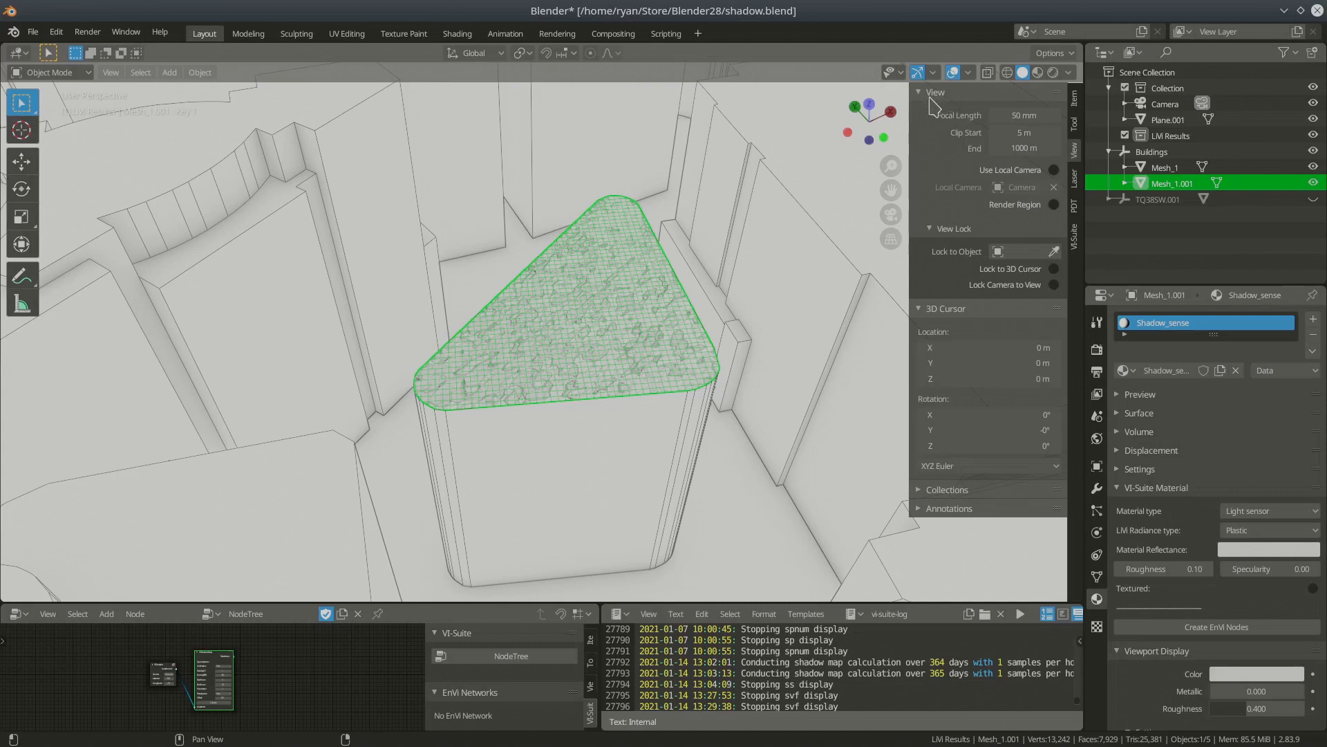
# Step: Try a view clip end of 500 m and set it back to 1000 m
pyautogui.click(1024, 148)
pyautogui.write('500')
pyautogui.press('Return')
pyautogui.moveTo(1024, 148); pyautogui.dragTo(988, 148)
pyautogui.click(1037, 148)
pyautogui.write('1000')
pyautogui.press('Return')
# Step: Raise the roof sensor grid about 0.136 m along Z and display the shadow map results on it
pyautogui.press('g')
pyautogui.press('z')
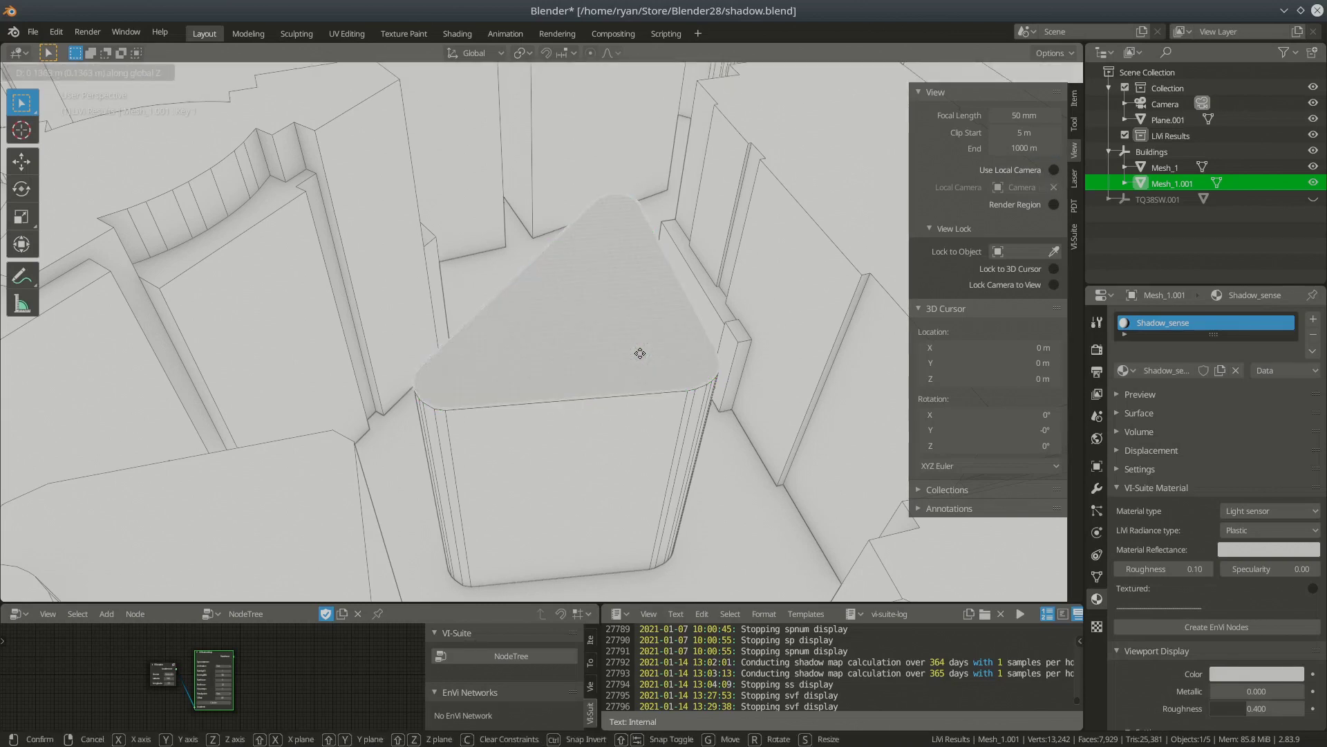
pyautogui.click(638, 351)
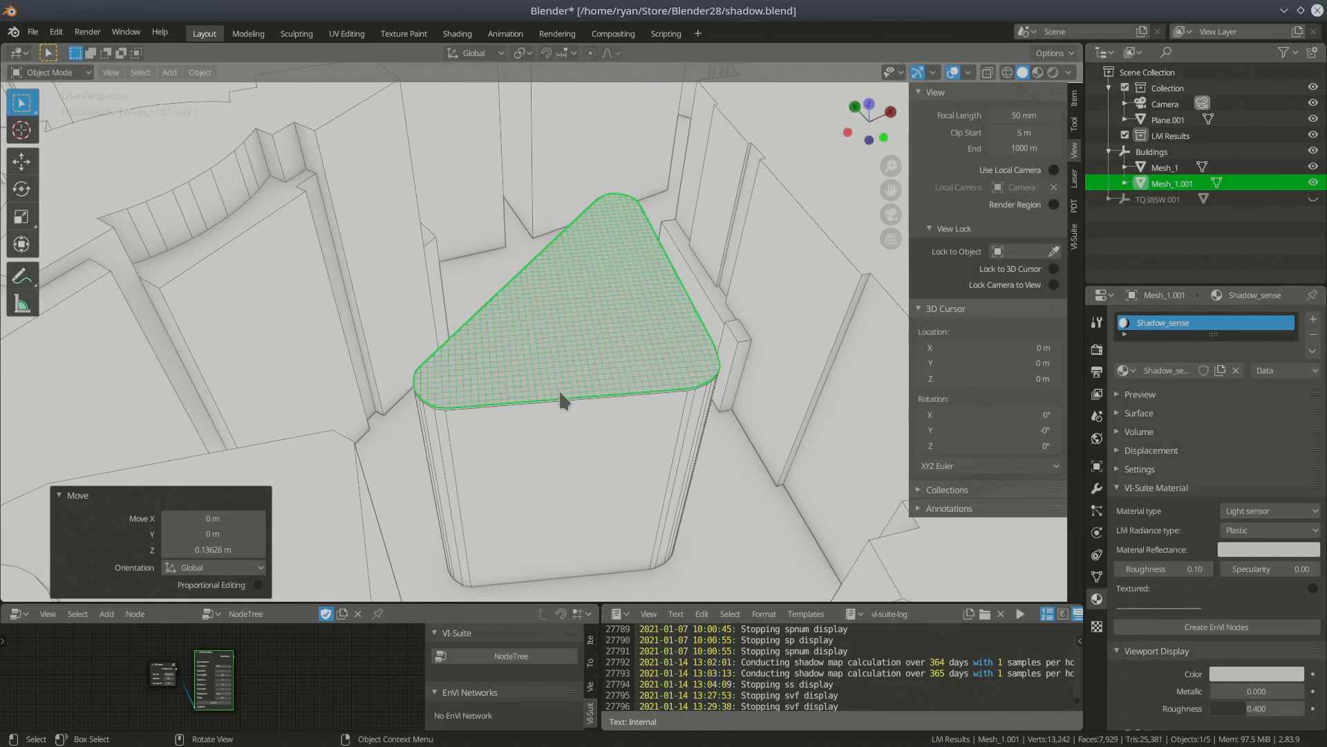
pyautogui.click(1074, 237)
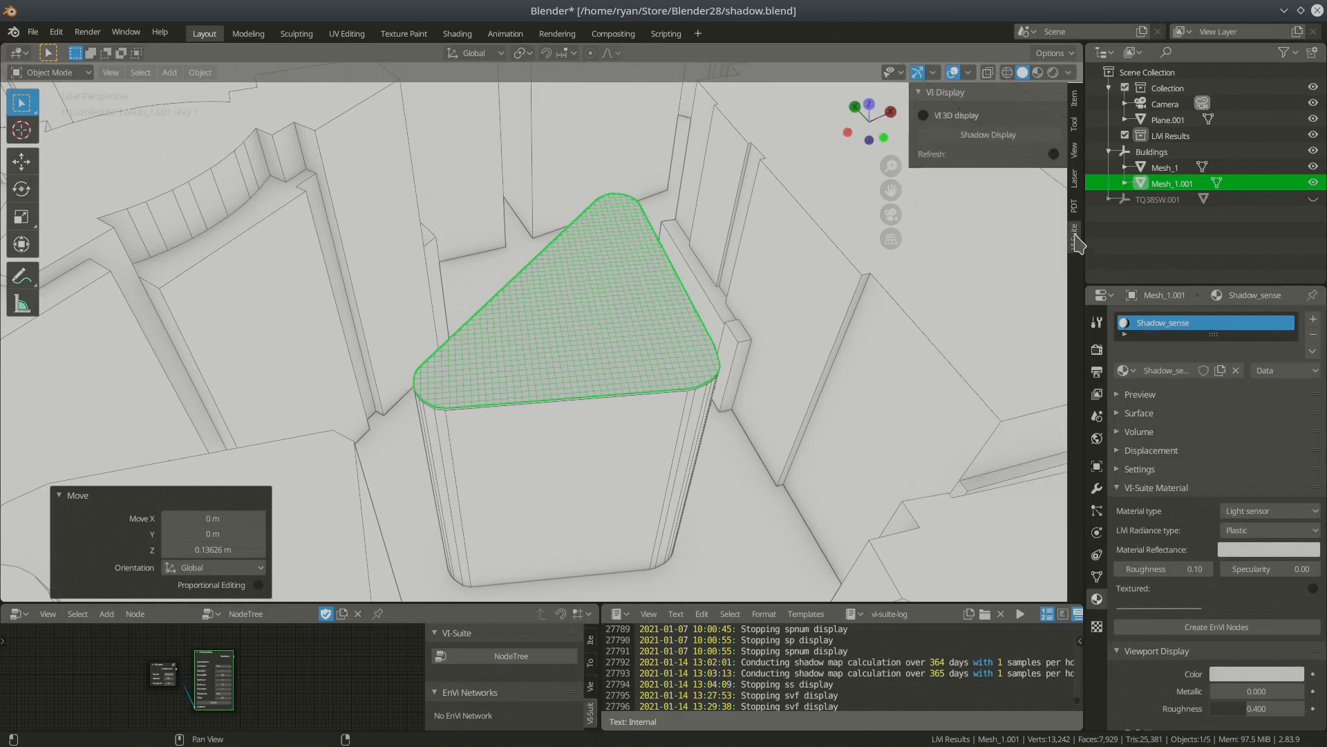
pyautogui.click(963, 138)
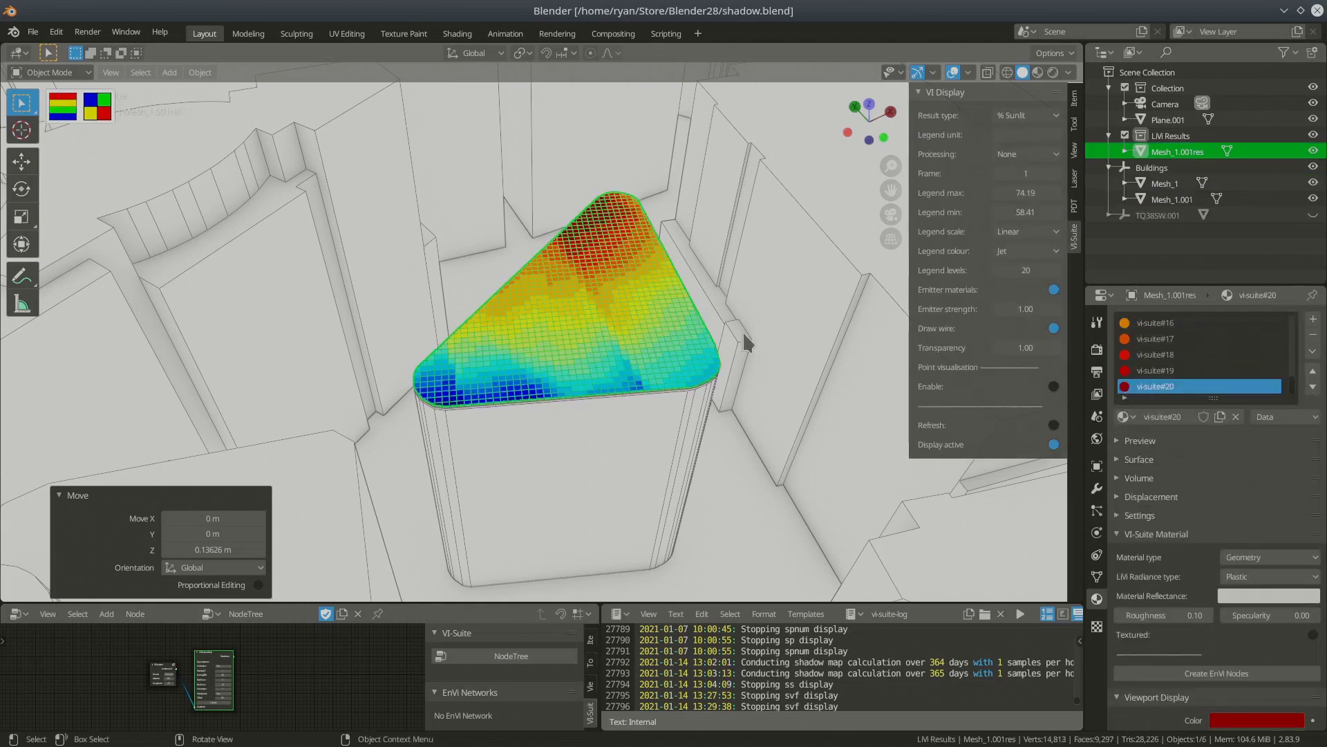
# Step: Examine the sunlit results on the triangular roof from oblique angles and from directly above, including its position within the city
pyautogui.moveTo(723, 379); pyautogui.dragTo(723, 461, button='middle')
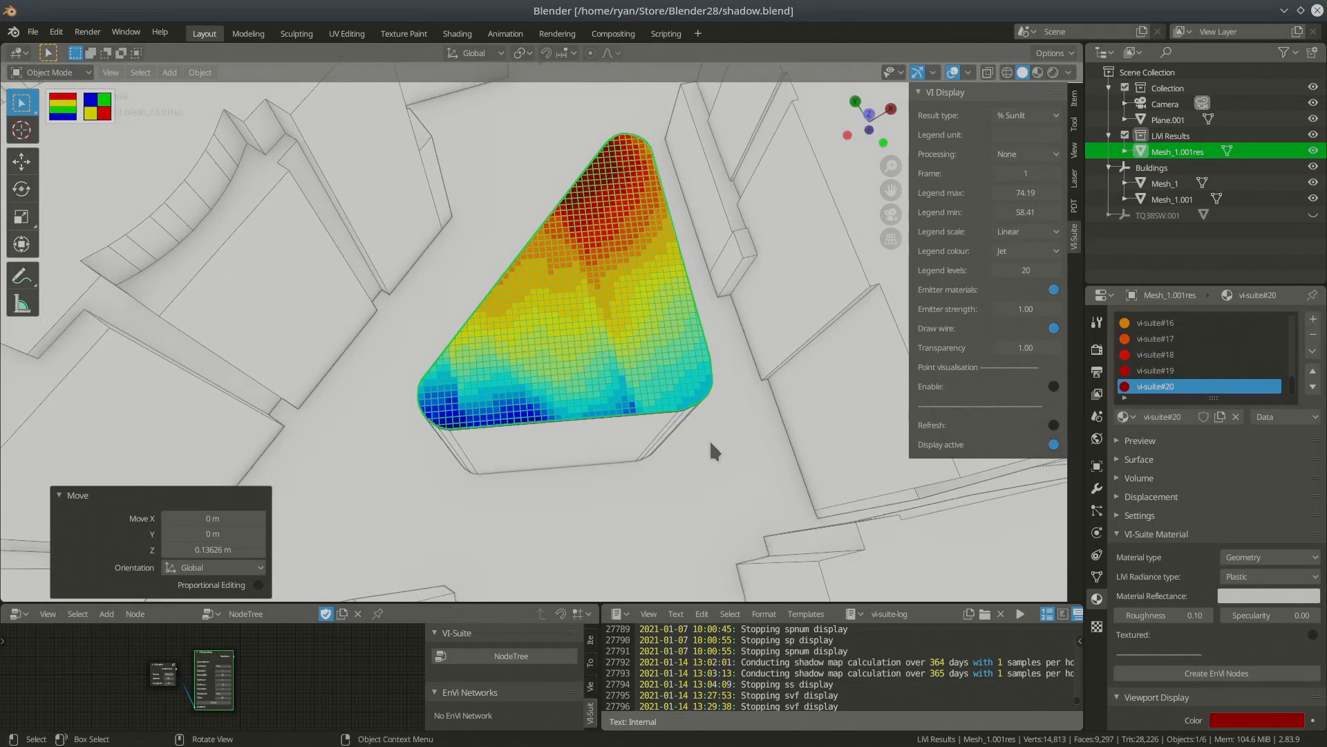
pyautogui.click(710, 440)
pyautogui.moveTo(687, 462); pyautogui.dragTo(693, 437, button='middle')
pyautogui.moveTo(701, 358); pyautogui.dragTo(603, 417, button='middle')
pyautogui.scroll(-4, 655, 433)
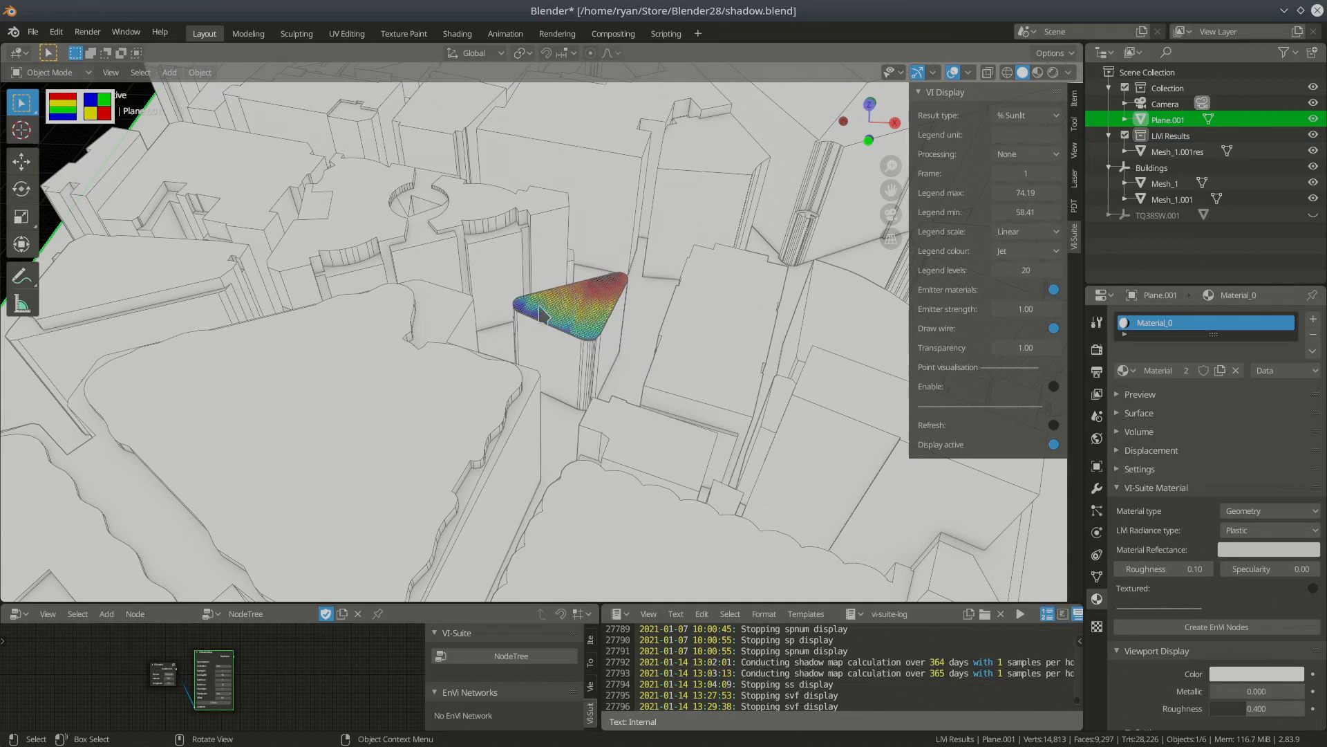
pyautogui.scroll(4, 565, 331)
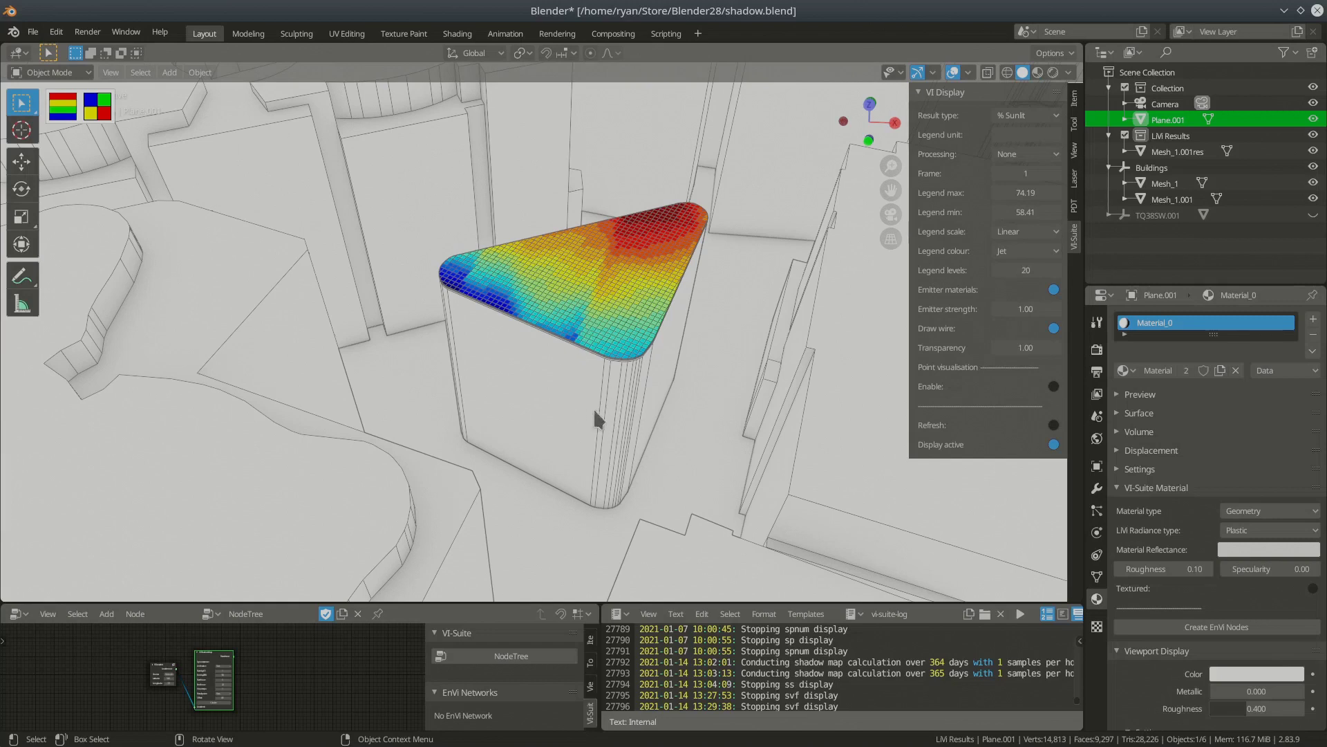
pyautogui.press('KP_7')
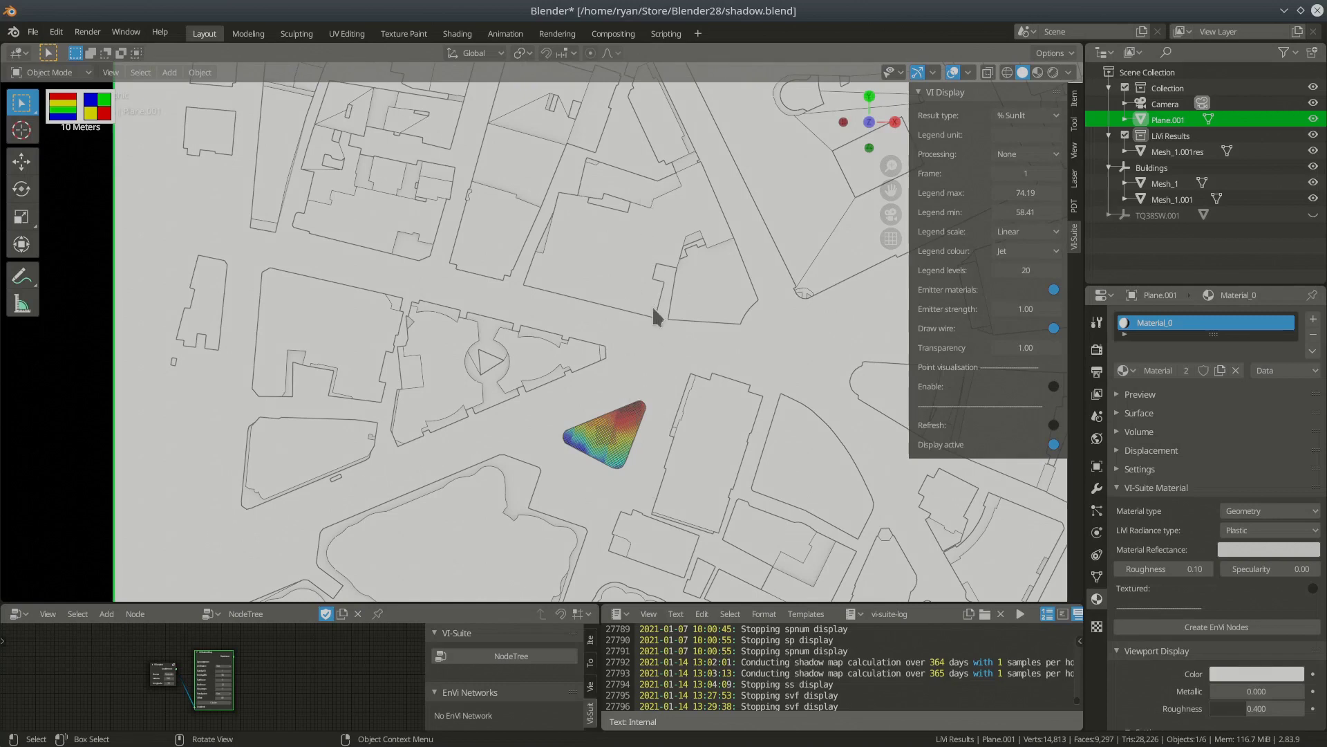
pyautogui.scroll(-3, 652, 302)
pyautogui.press('Home')
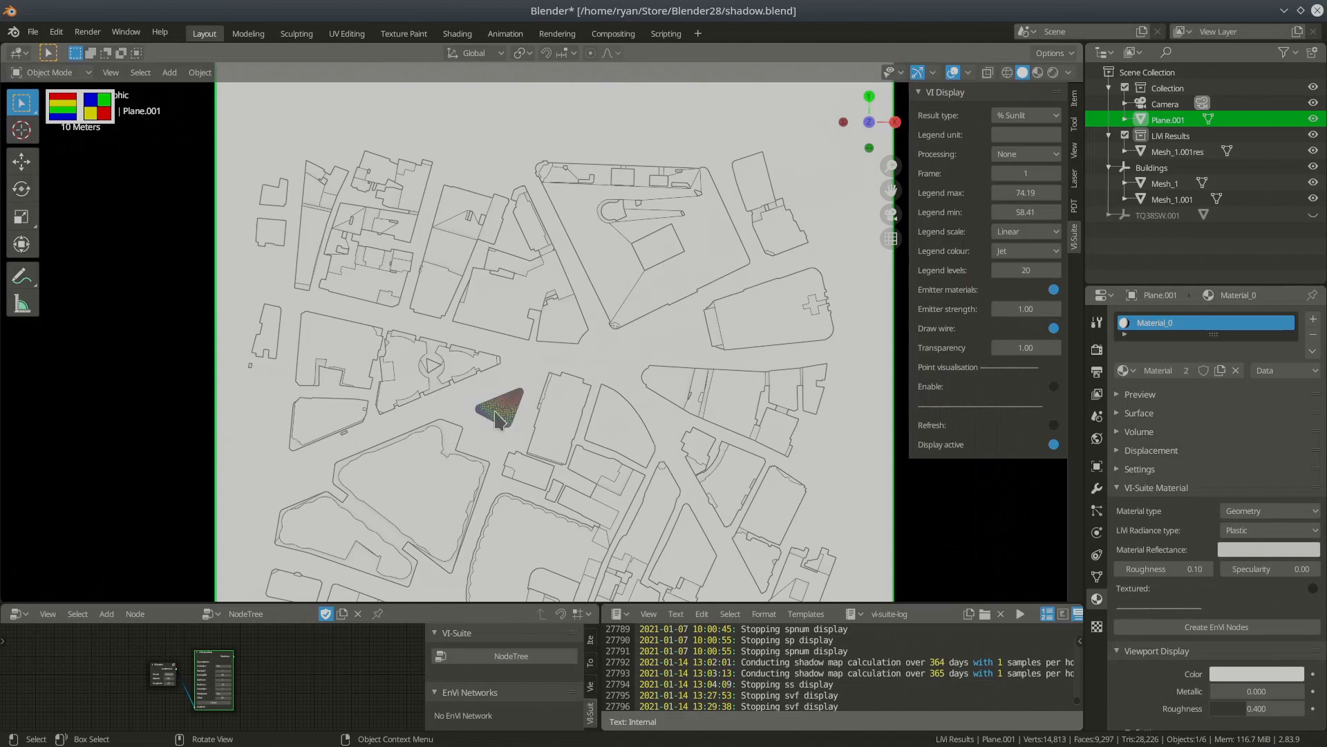
pyautogui.scroll(10, 495, 408)
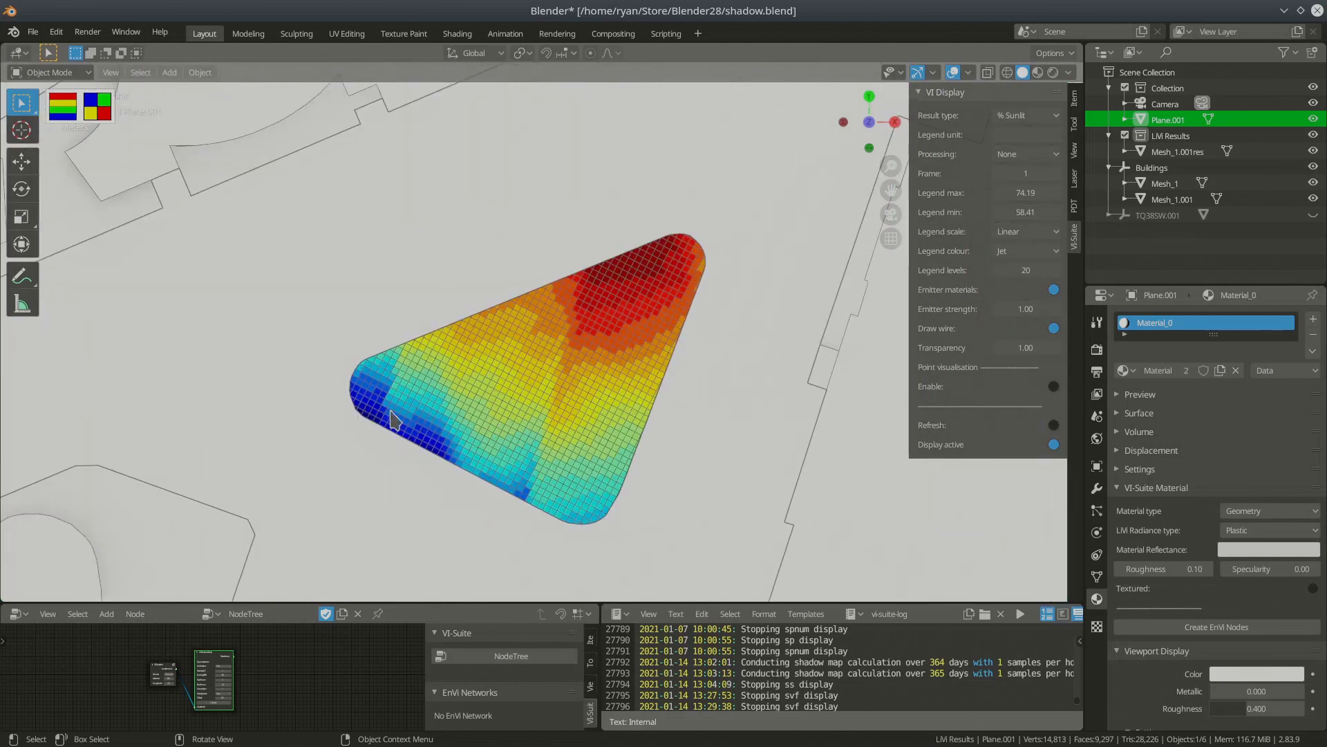
pyautogui.keyDown('shift'); pyautogui.moveTo(465, 498); pyautogui.dragTo(508, 284, button='middle'); pyautogui.keyUp('shift')
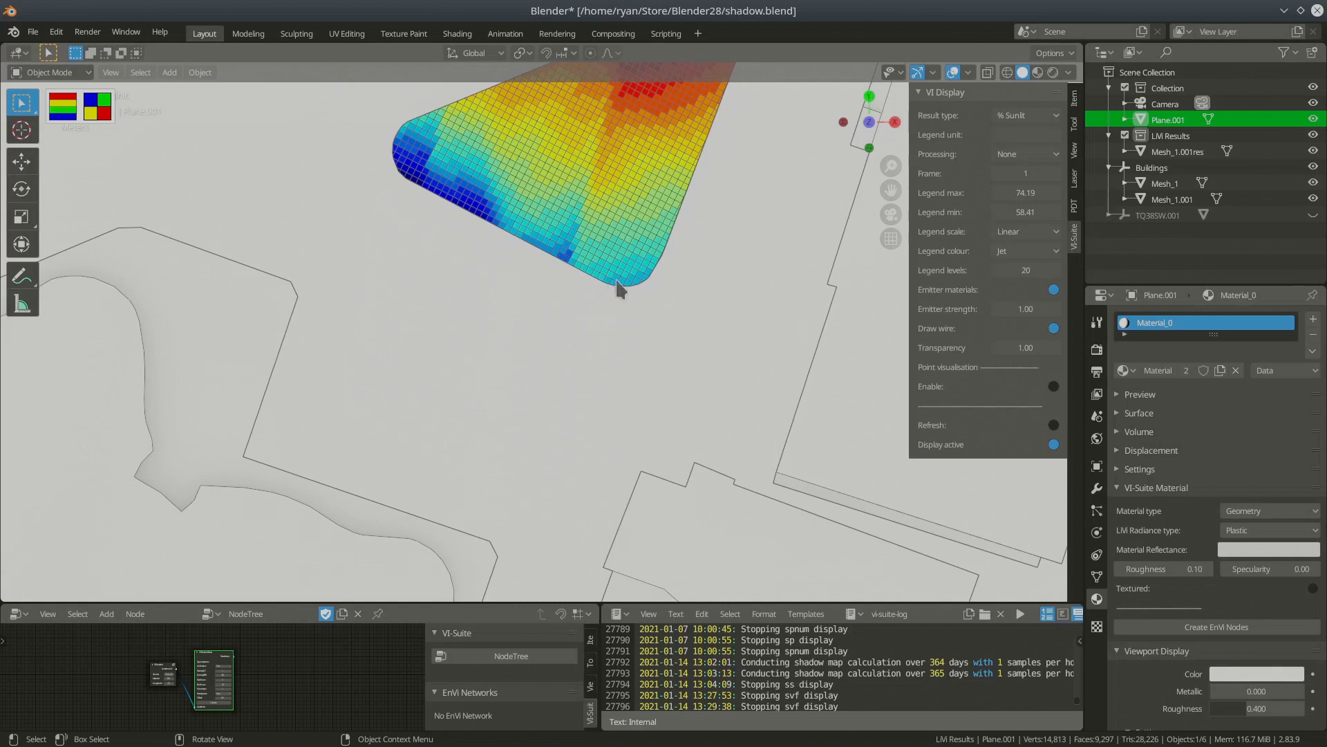
pyautogui.keyDown('shift'); pyautogui.moveTo(530, 312); pyautogui.dragTo(513, 421, button='middle'); pyautogui.keyUp('shift')
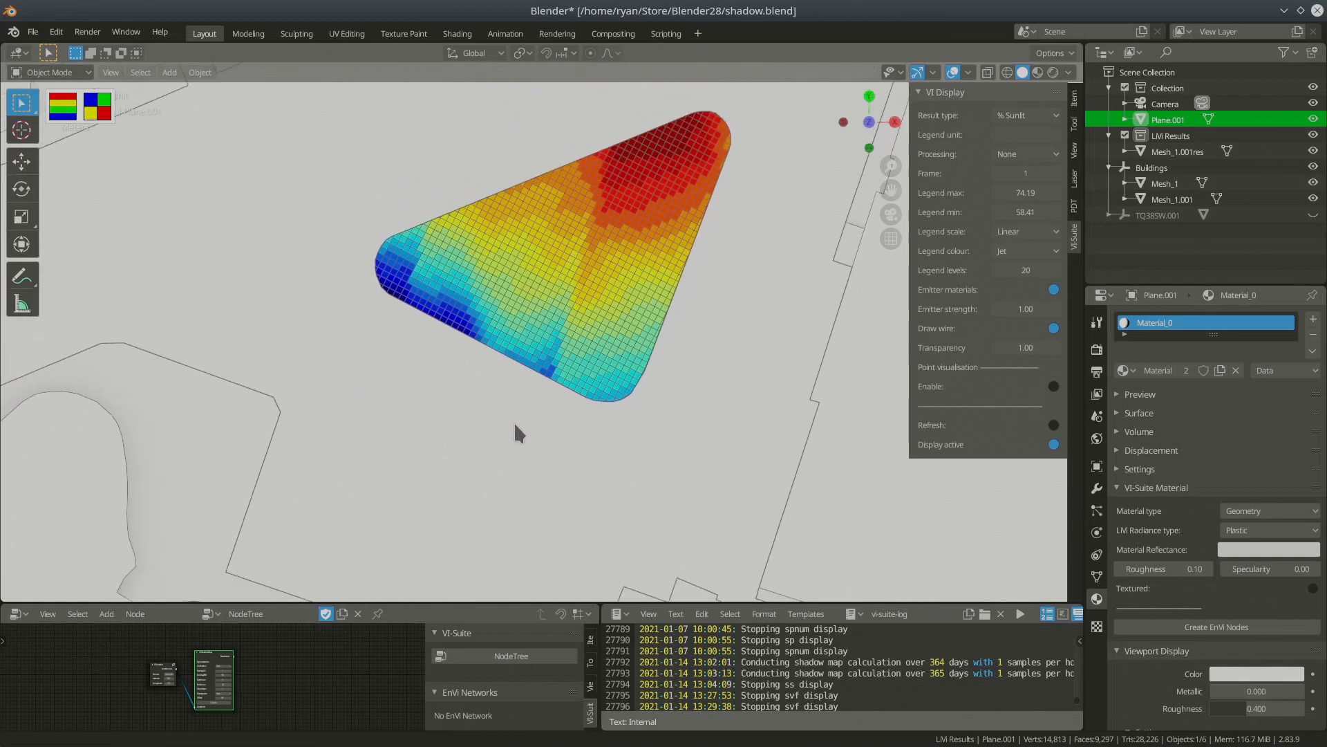
# Step: Show the sunlit time legend, enlarge it until its values are readable and move it clear of the tools, hiding it when done
pyautogui.click(69, 115)
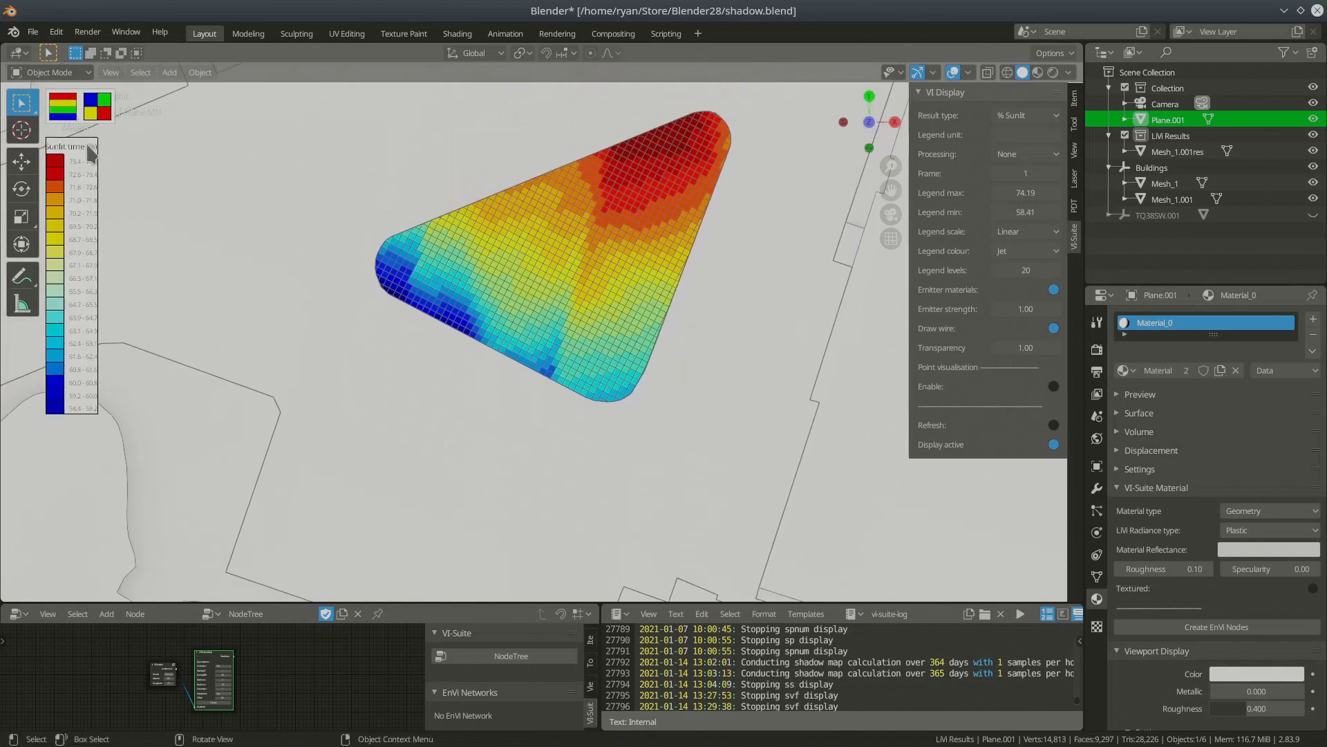
pyautogui.moveTo(94, 410); pyautogui.dragTo(137, 423)
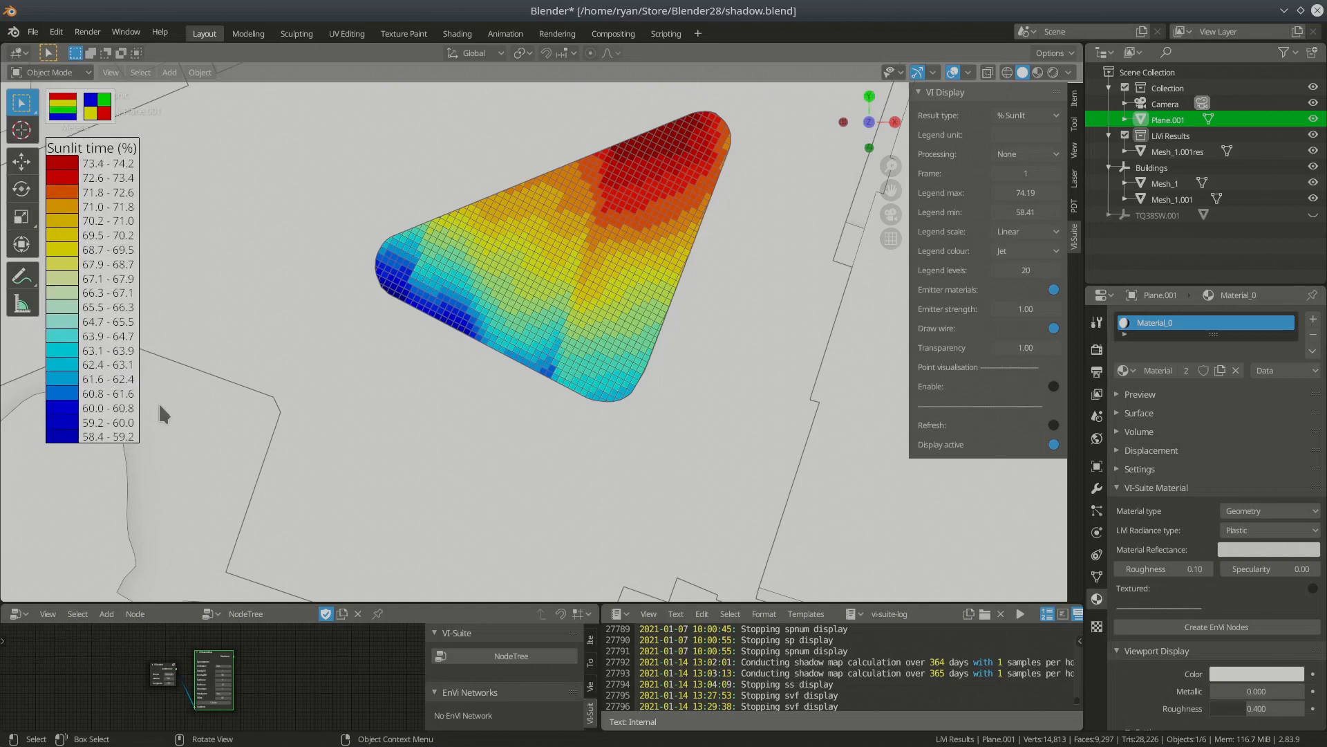
pyautogui.moveTo(73, 145); pyautogui.dragTo(280, 111)
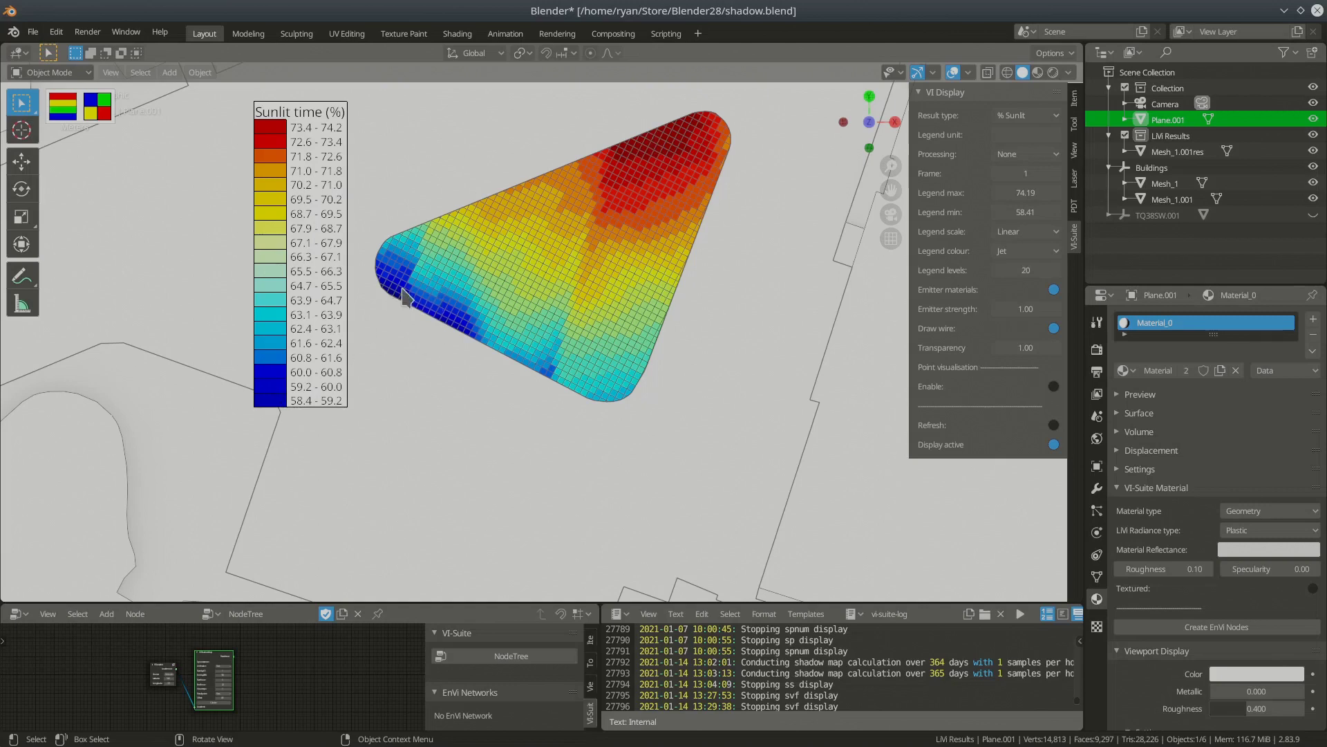
pyautogui.moveTo(248, 107); pyautogui.dragTo(75, 137)
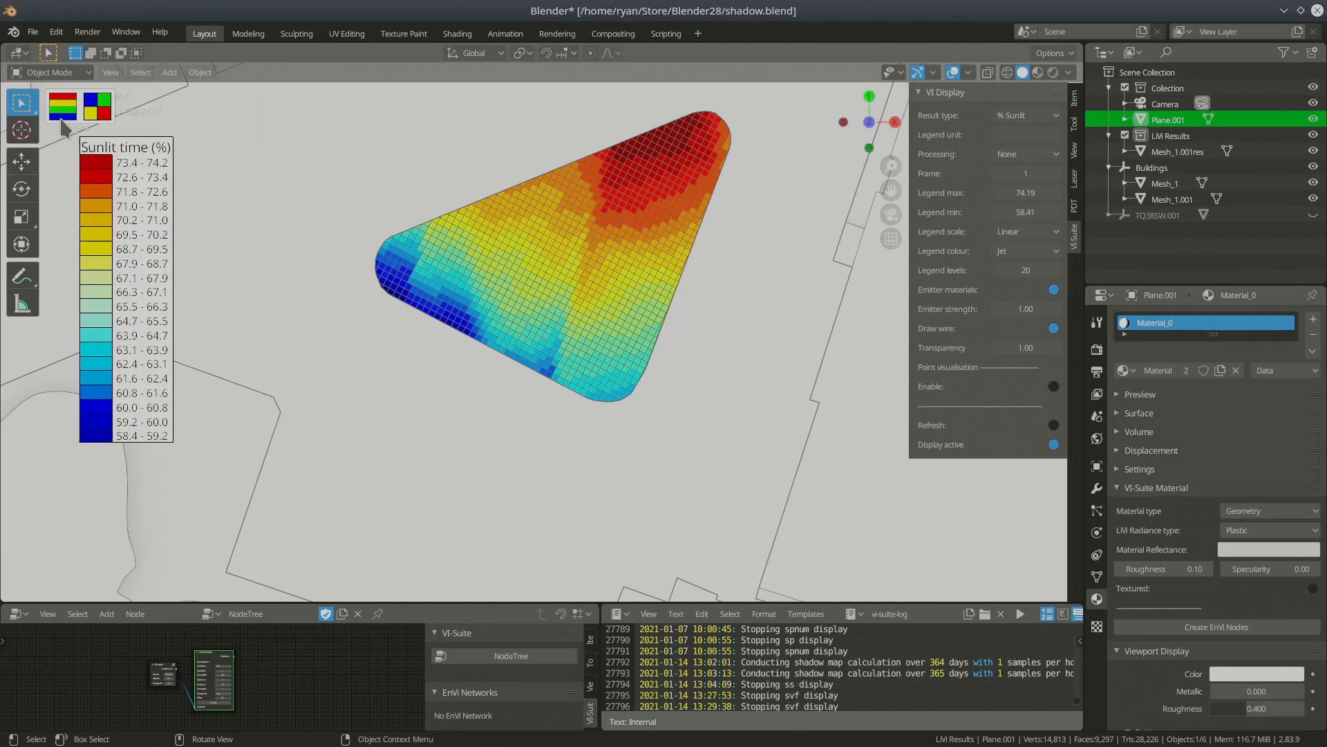
pyautogui.click(61, 112)
# Step: Inspect the Total Area Sunlit heatmap by enlarging it and moving it below the roof results, and close it when done
pyautogui.click(98, 110)
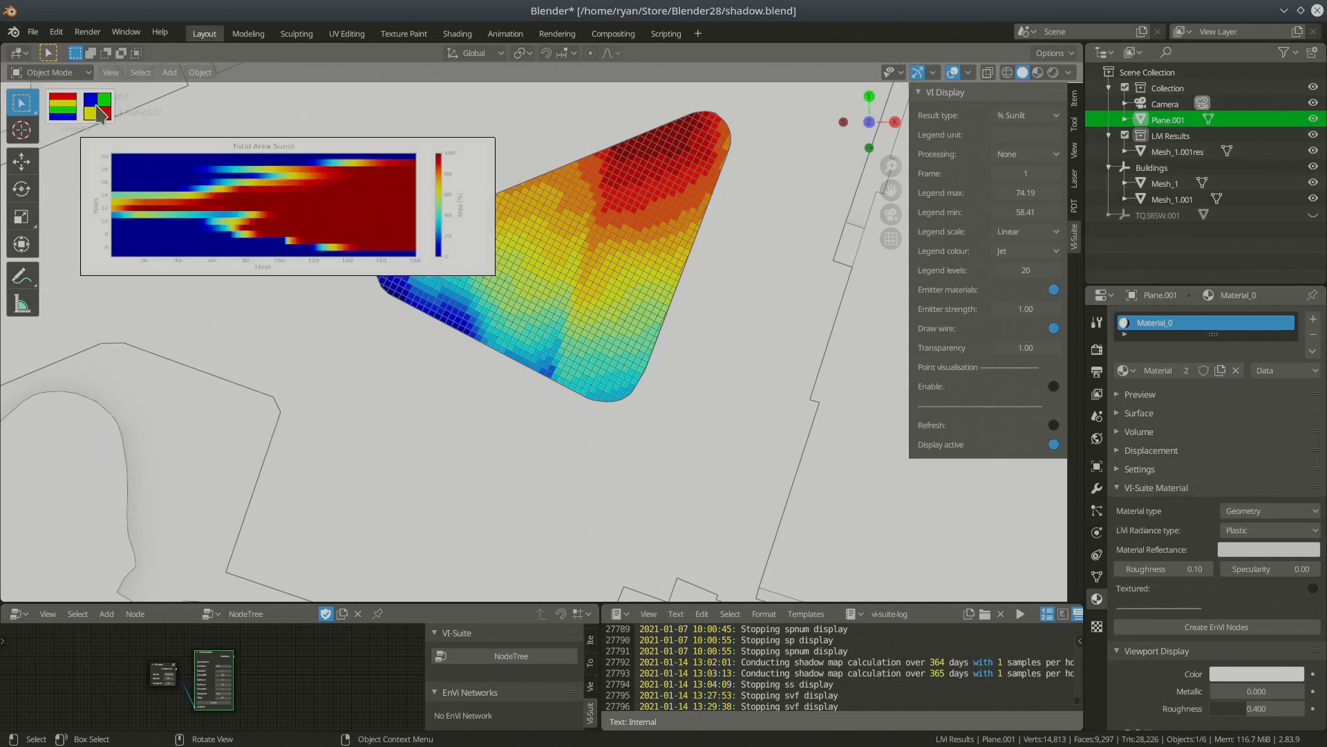
pyautogui.moveTo(500, 290); pyautogui.dragTo(554, 412)
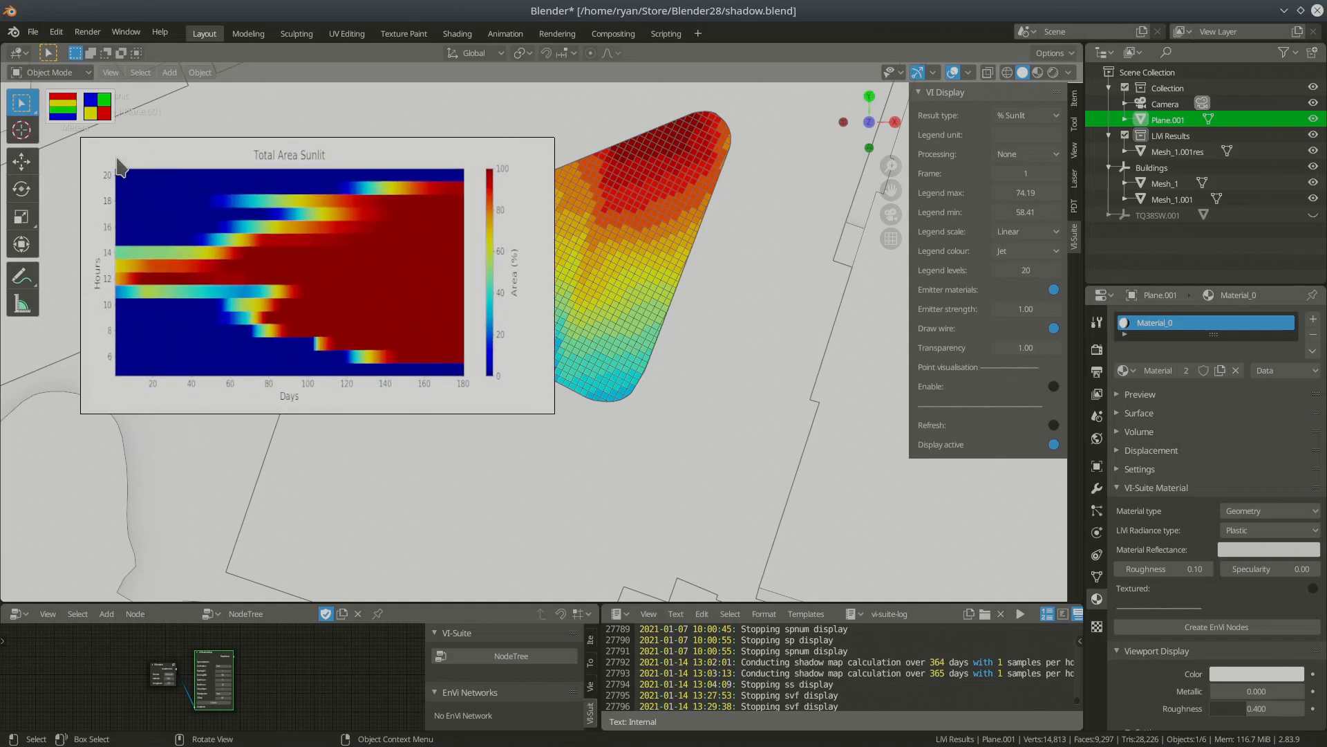
pyautogui.moveTo(81, 138); pyautogui.dragTo(71, 301)
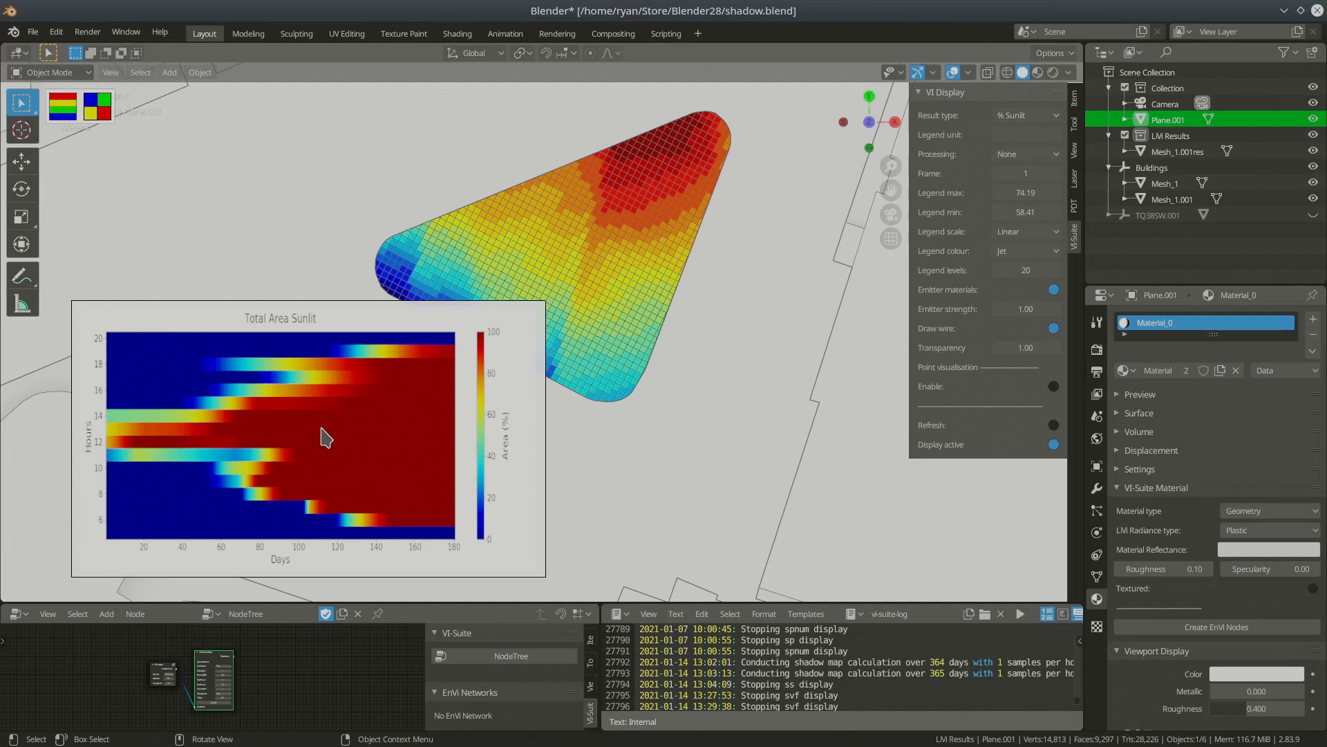
pyautogui.click(97, 106)
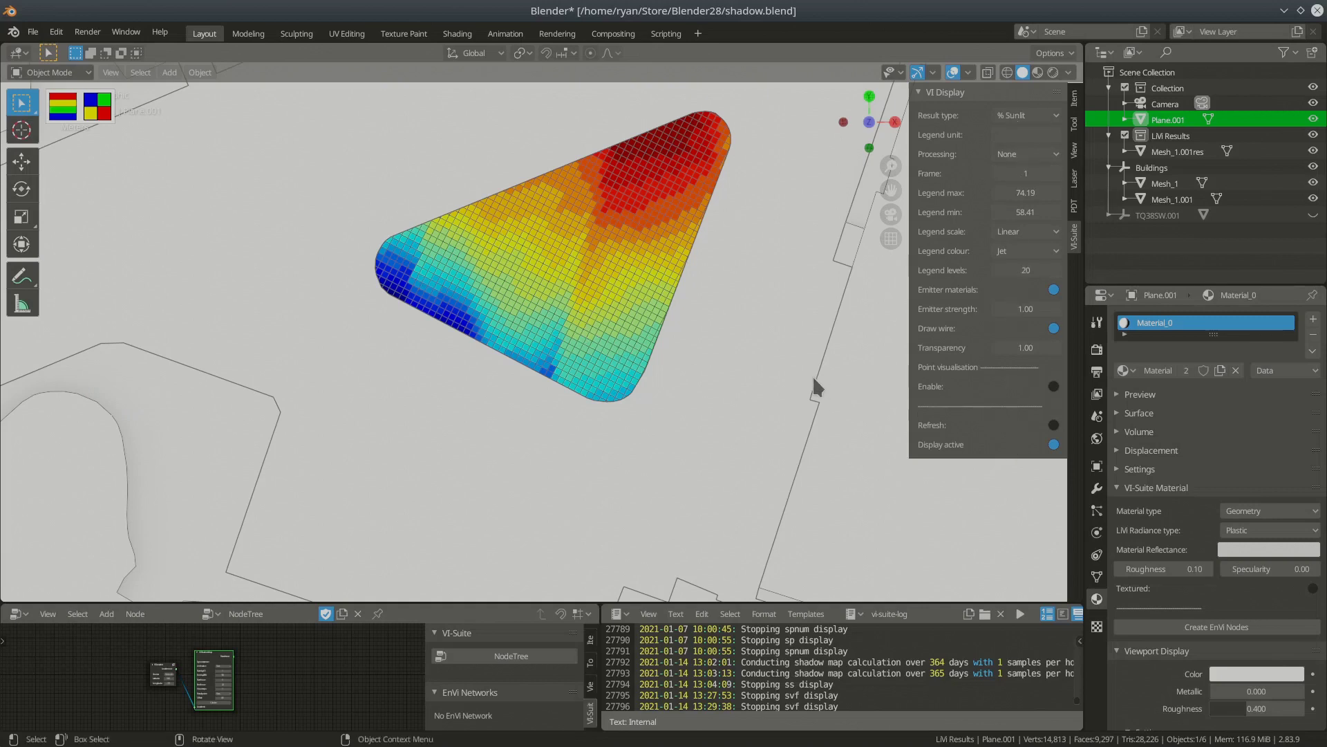
# Step: Check which result types the roof's shadow display offers, keeping % Sunlit
pyautogui.keyDown('shift'); pyautogui.moveTo(636, 290); pyautogui.dragTo(579, 340, button='middle'); pyautogui.keyUp('shift')
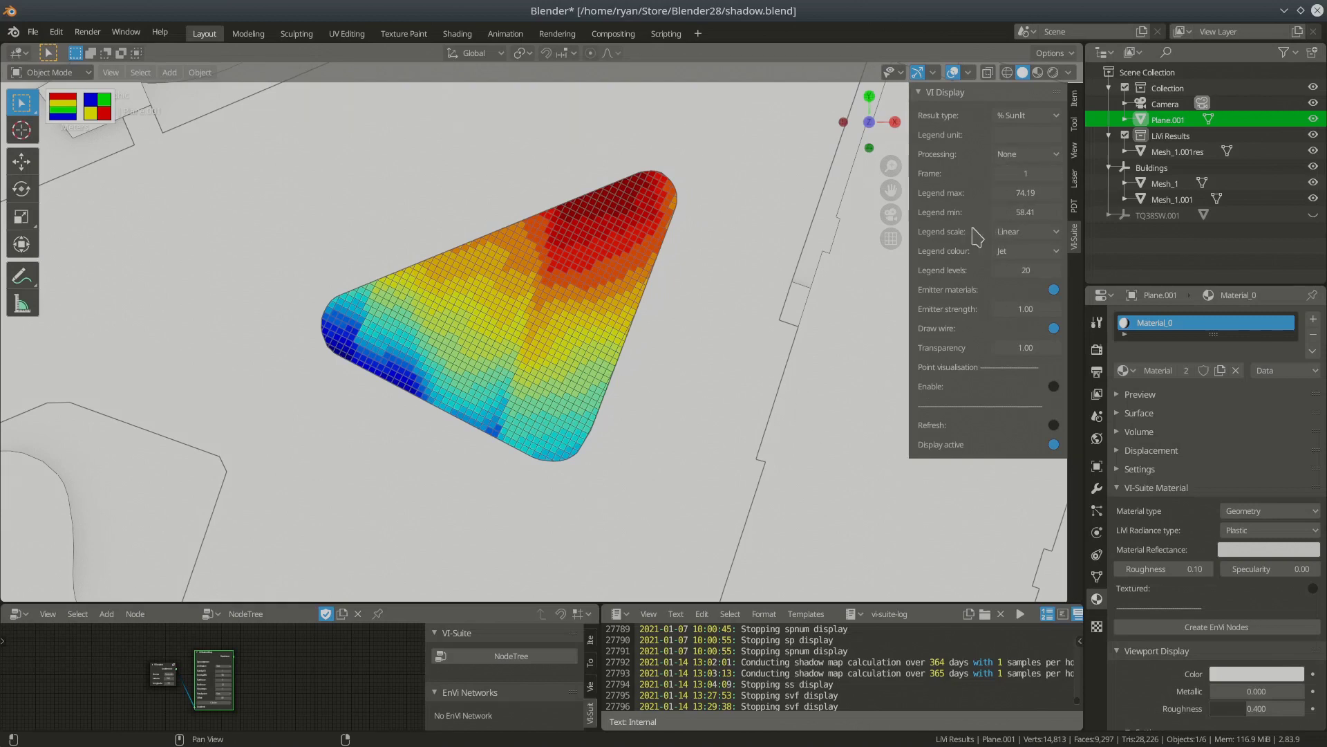
pyautogui.moveTo(562, 467)
pyautogui.mouseDown(button='middle')
pyautogui.moveTo(582, 367)
pyautogui.moveTo(574, 450)
pyautogui.mouseUp(button='middle')
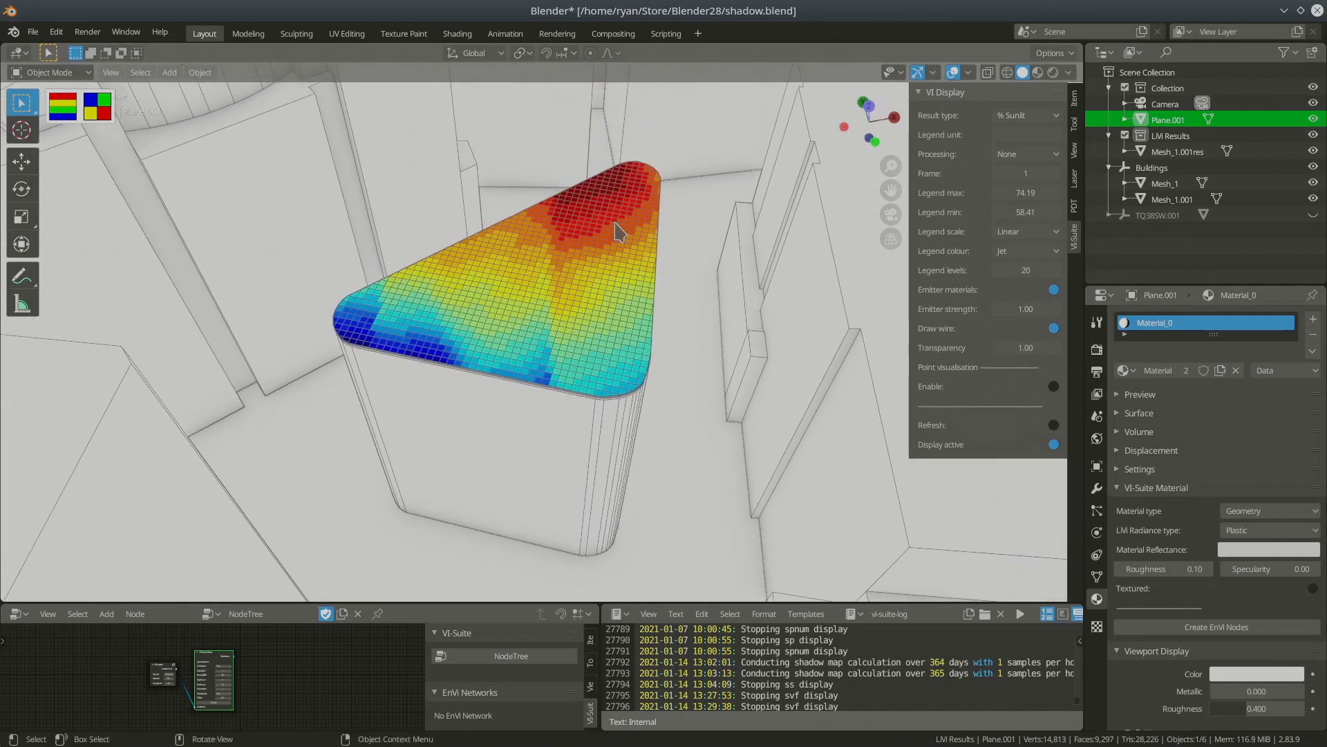
pyautogui.click(1029, 116)
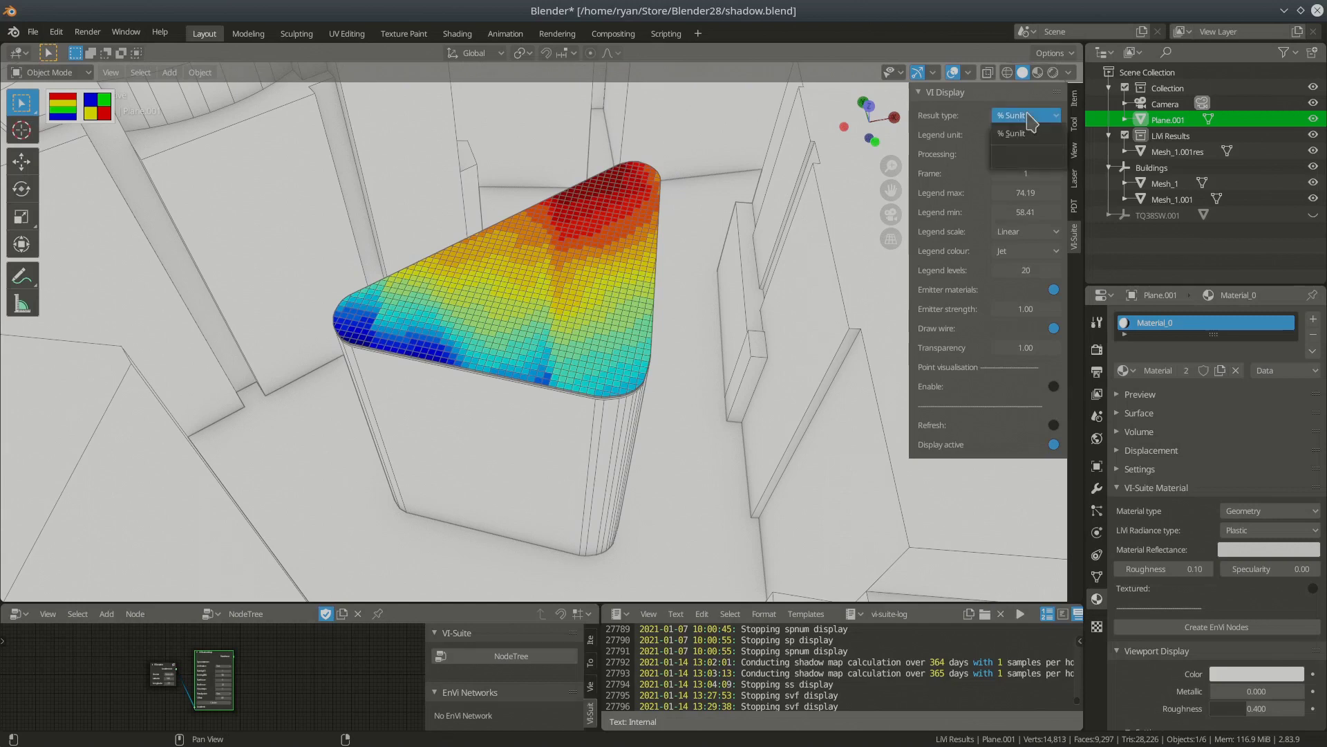
pyautogui.click(1011, 134)
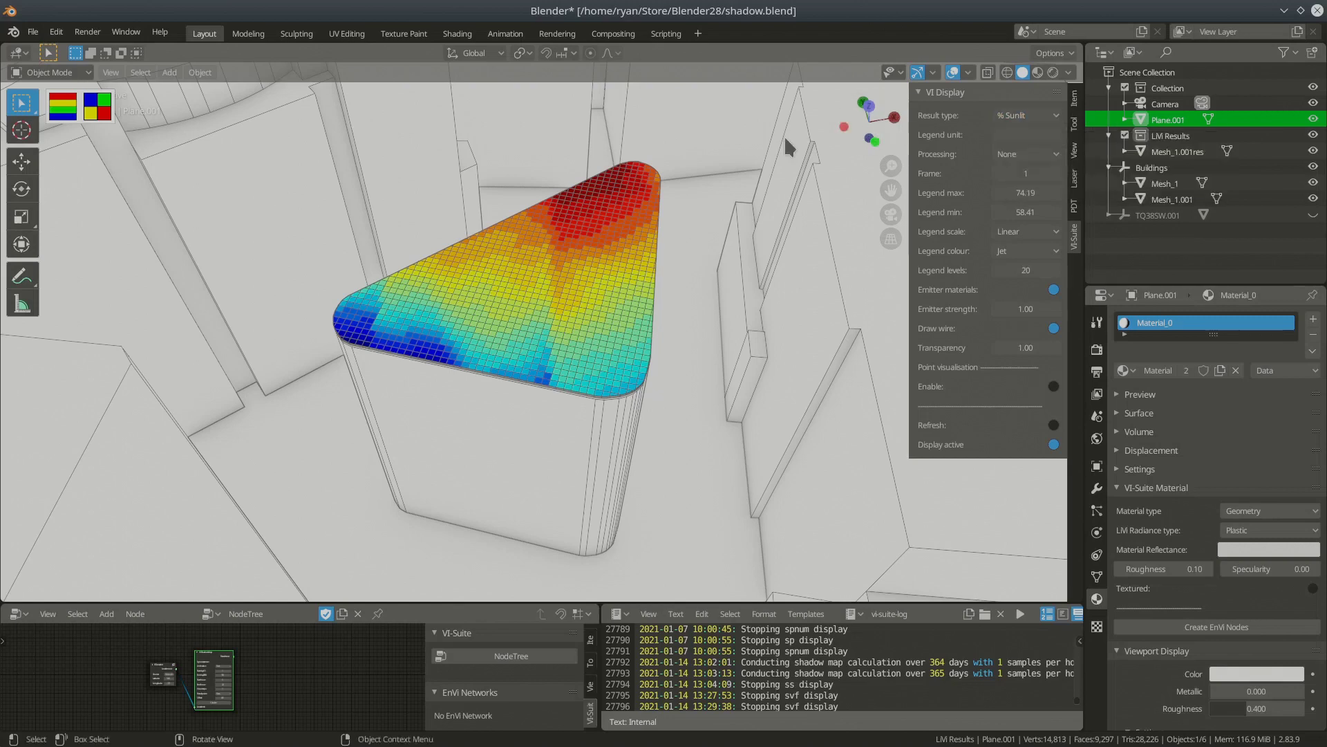
pyautogui.click(1020, 116)
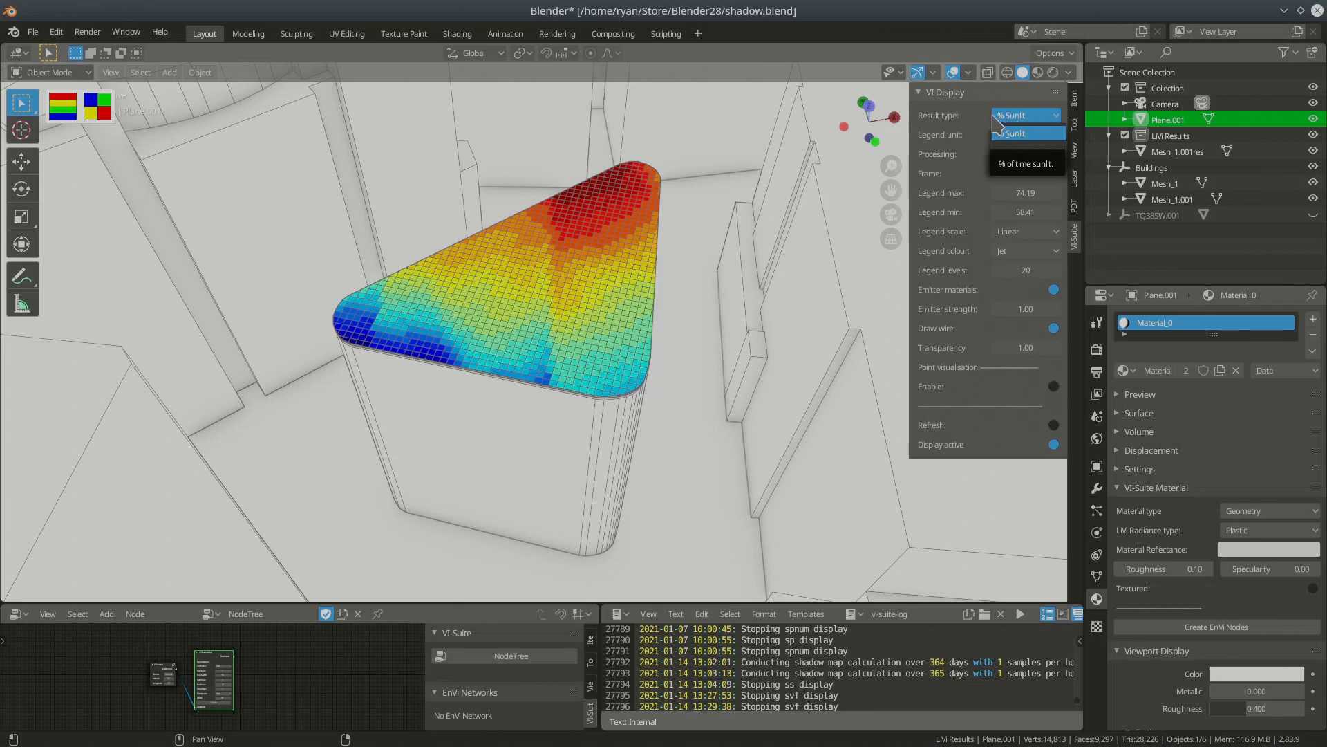
pyautogui.click(1021, 119)
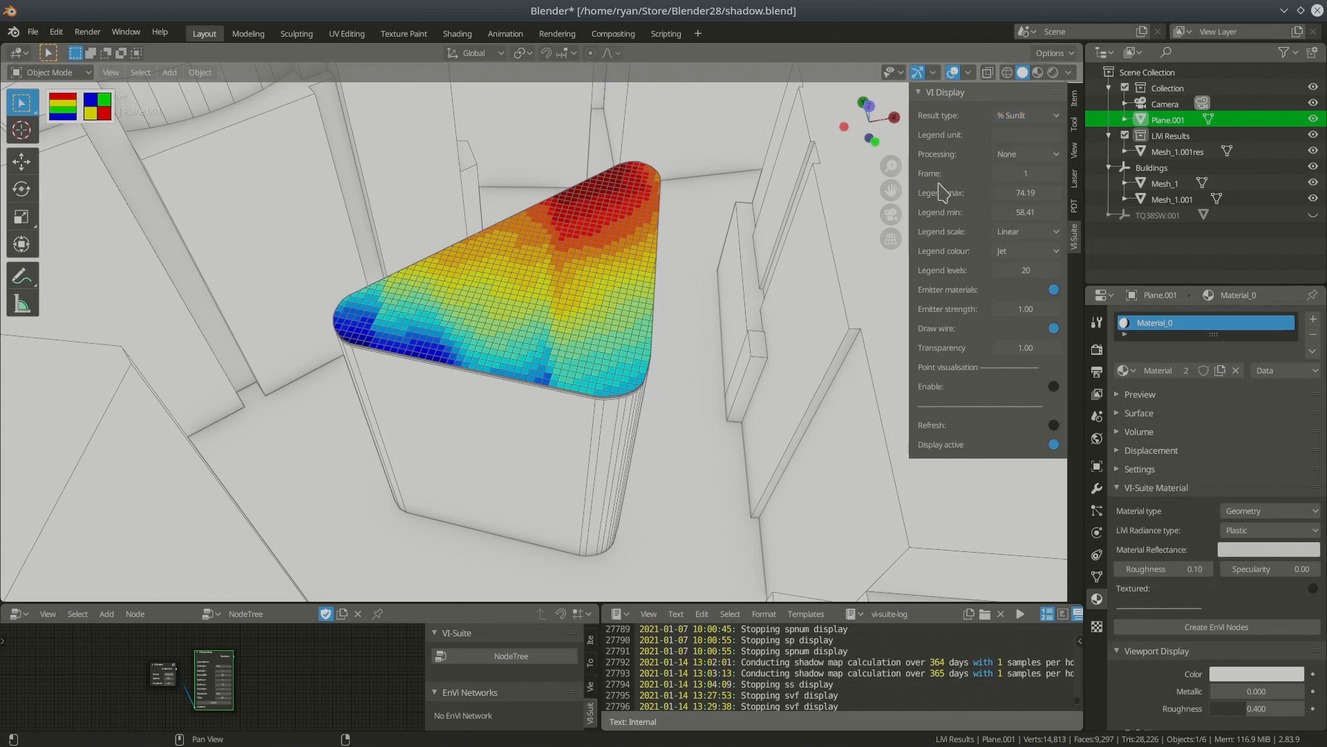
# Step: Display the results legend and set its unit to "Sunlit hours"
pyautogui.click(1025, 134)
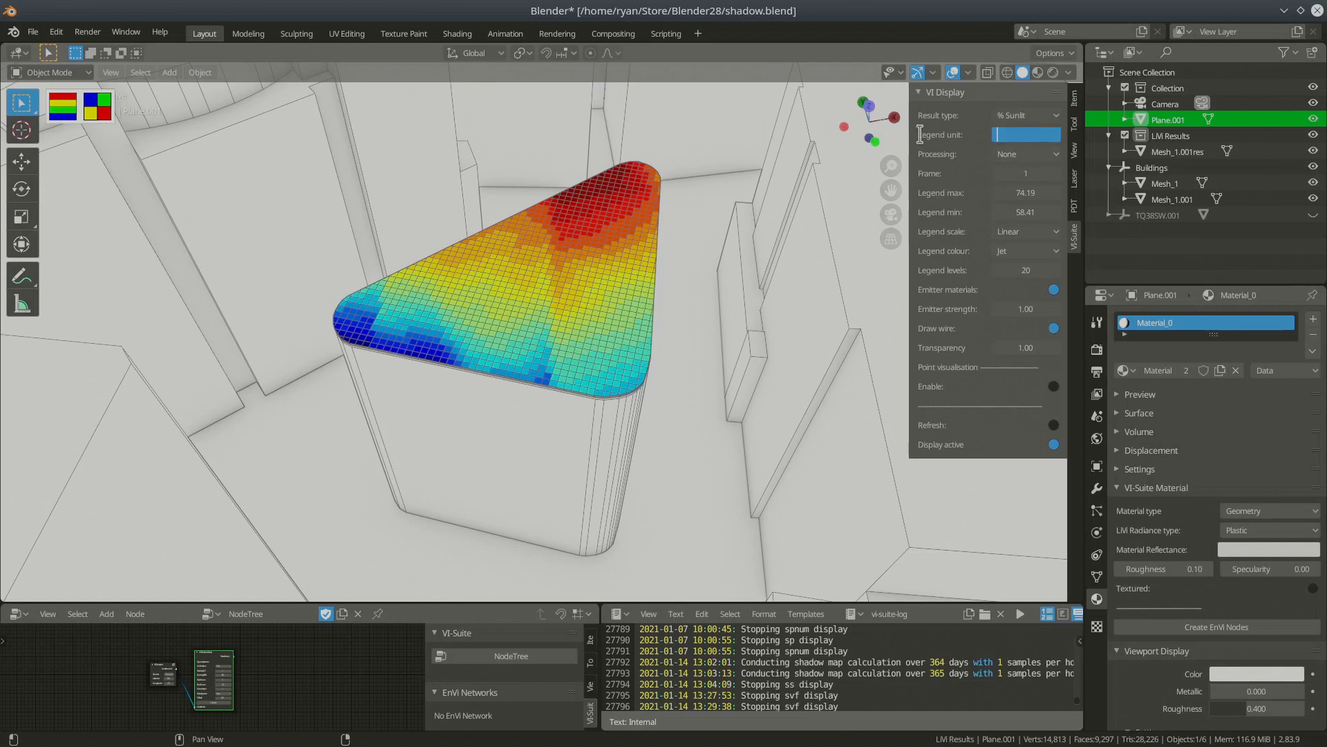
pyautogui.click(70, 114)
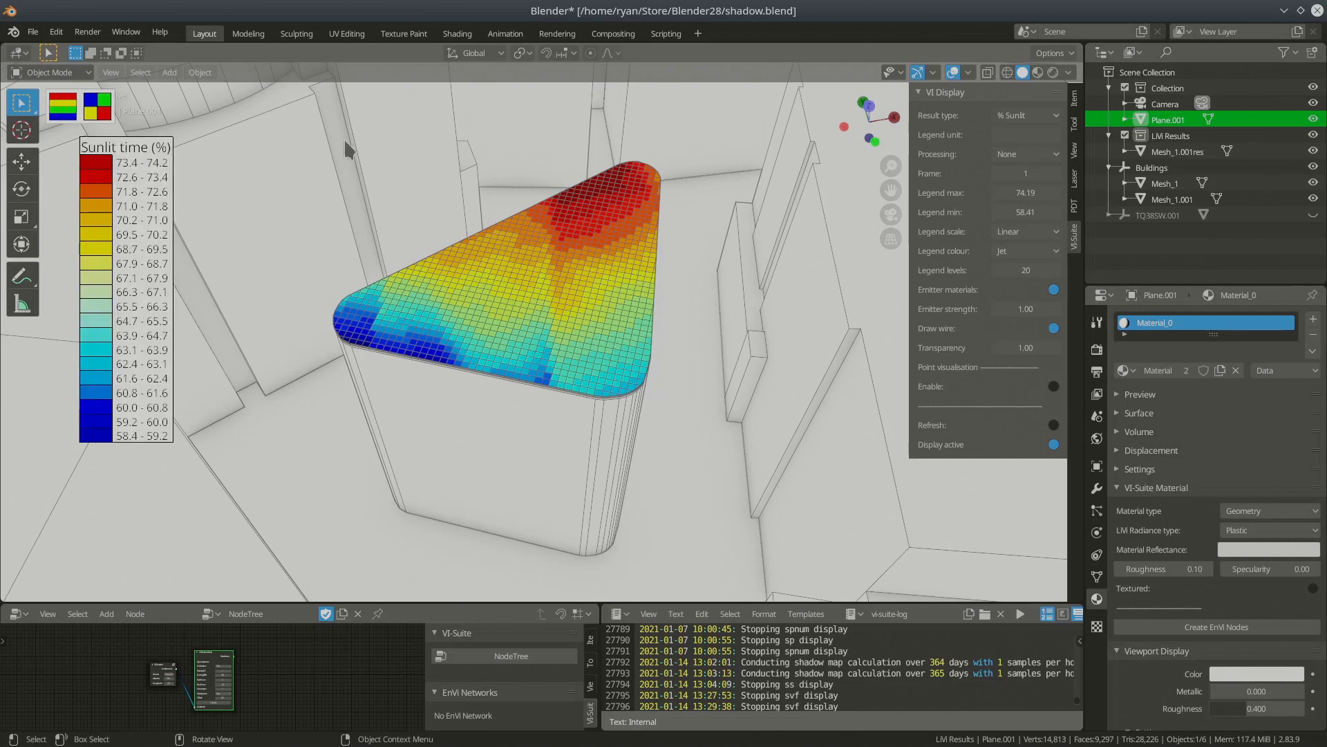
pyautogui.click(1001, 134)
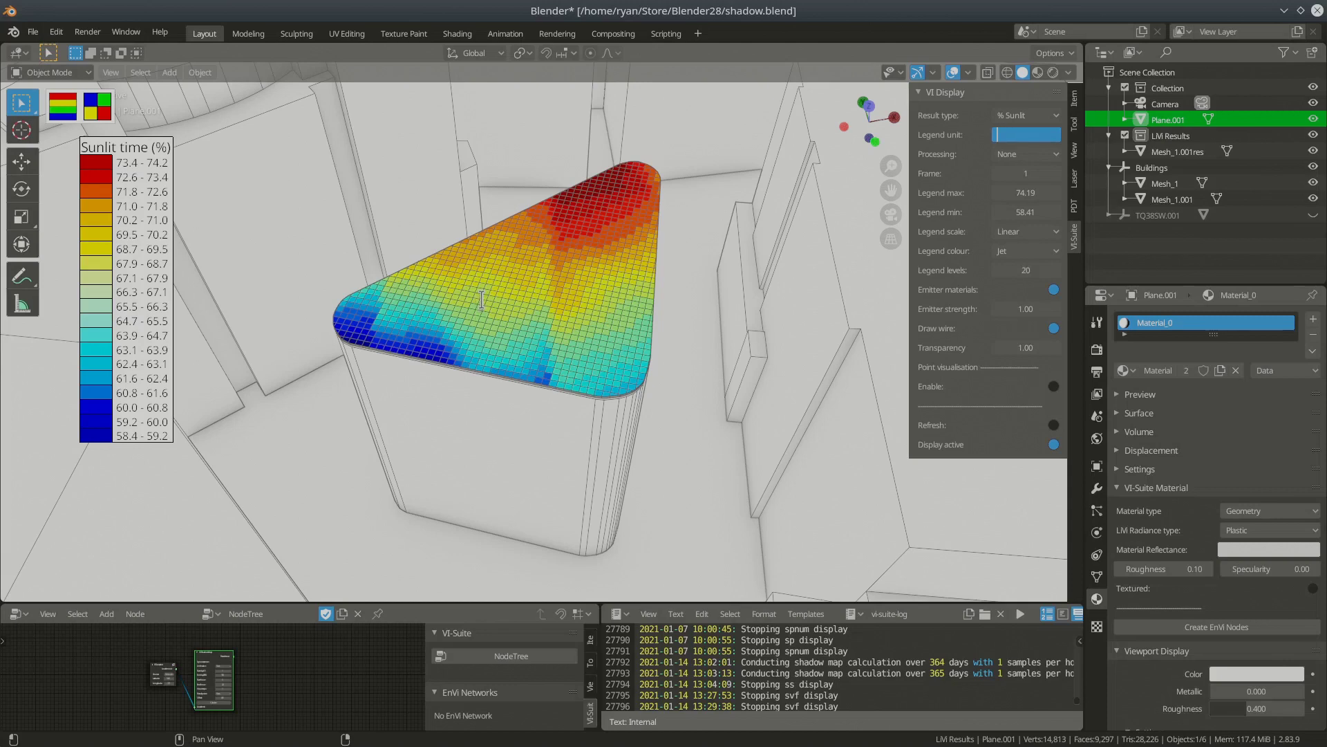
pyautogui.write('Sunlit hours')
pyautogui.press('Return')
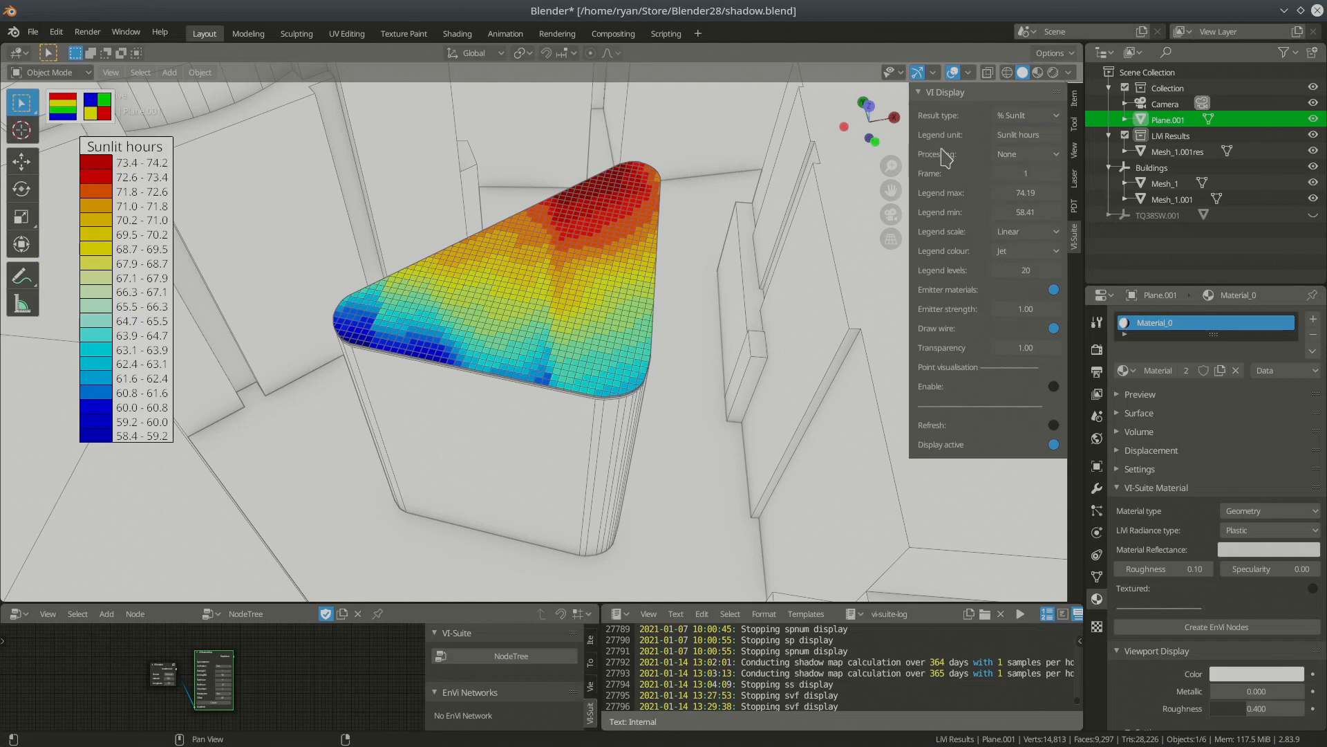
# Step: Set the results processing to Modifier and clear the modifier expression
pyautogui.click(1036, 159)
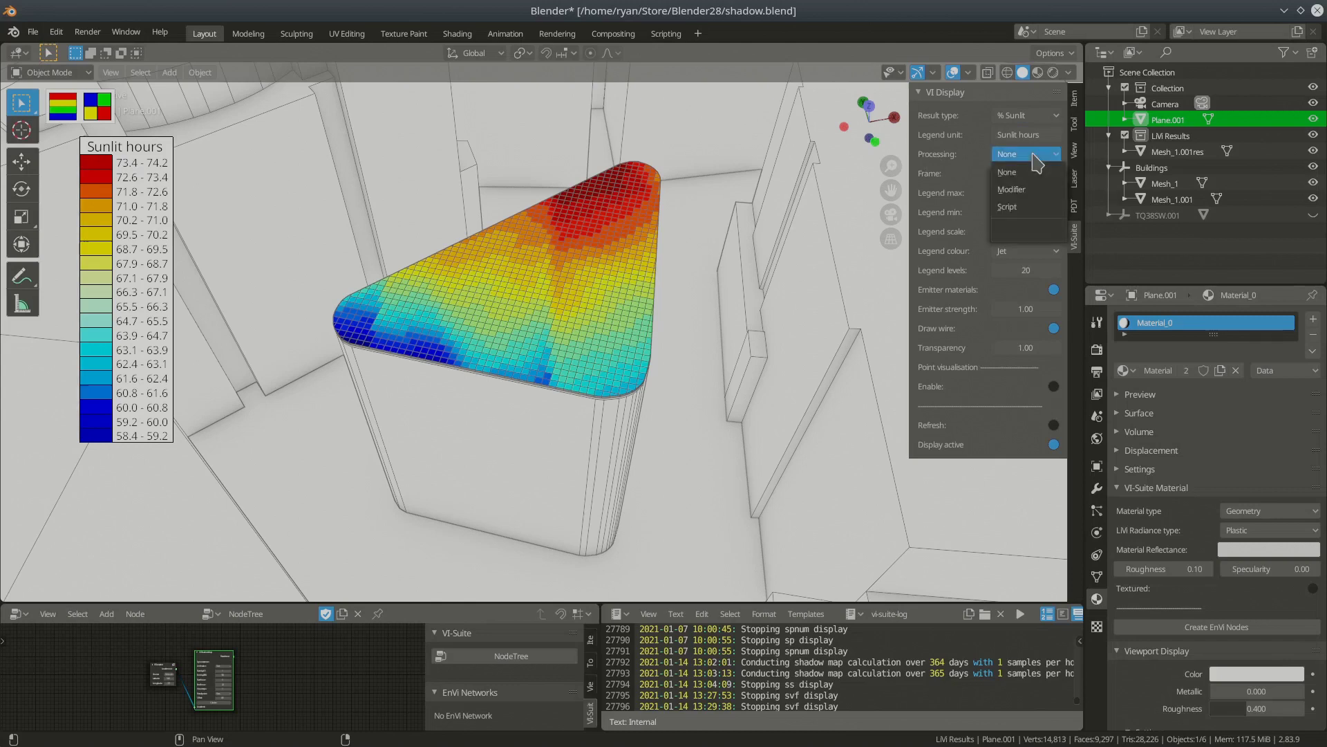
pyautogui.click(1028, 188)
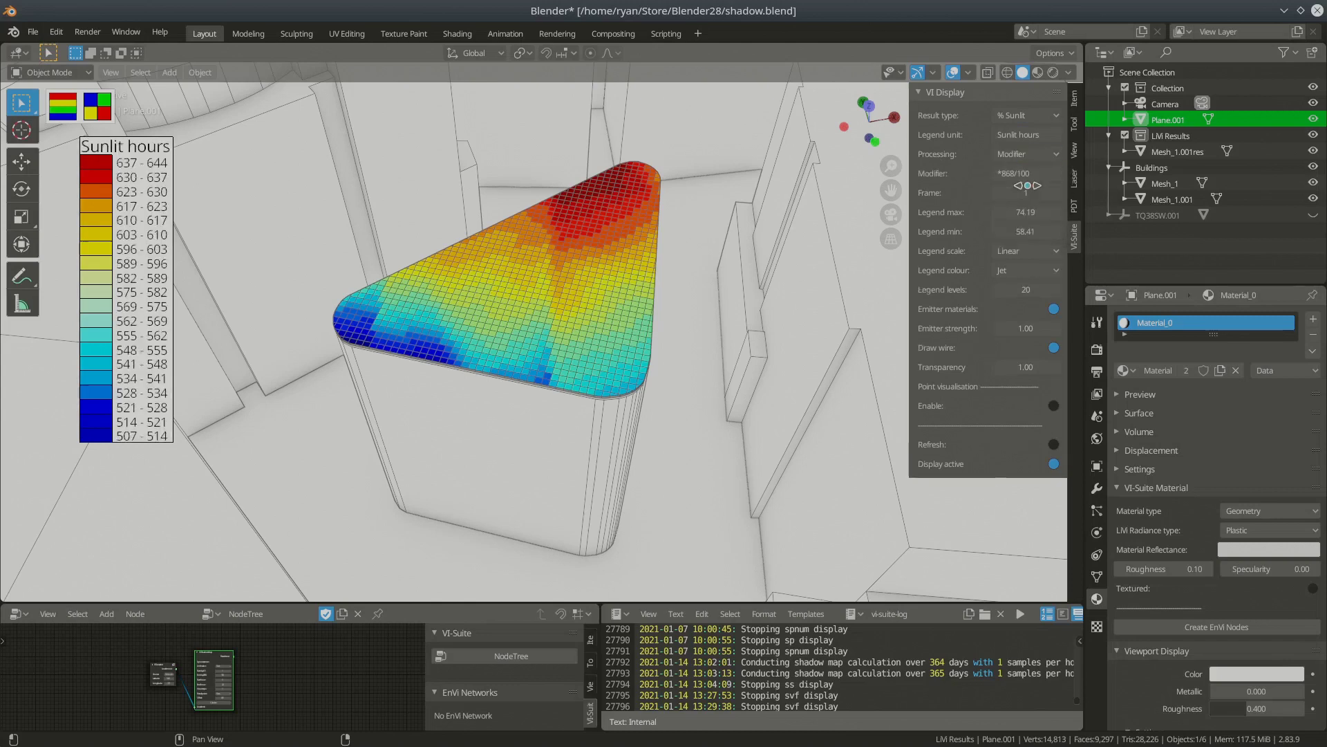
pyautogui.click(1040, 173)
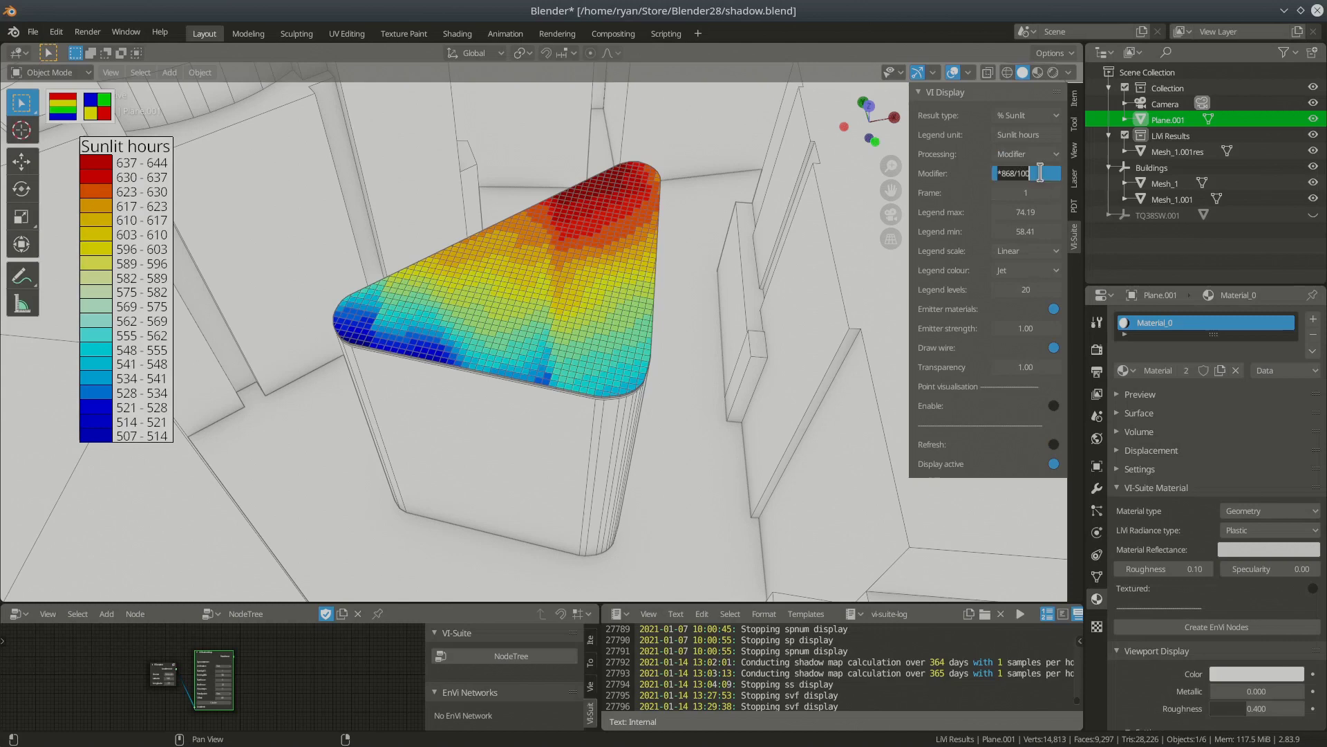
pyautogui.press('BackSpace')
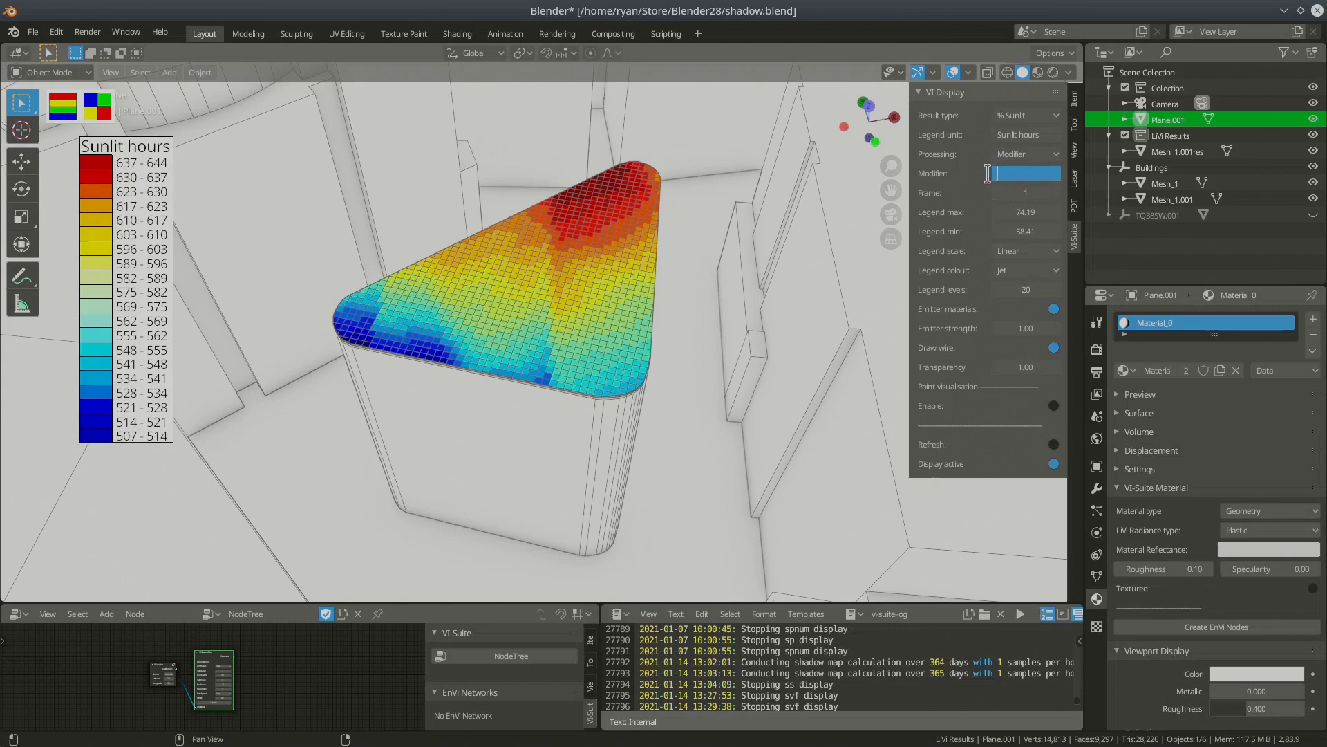
pyautogui.press('Return')
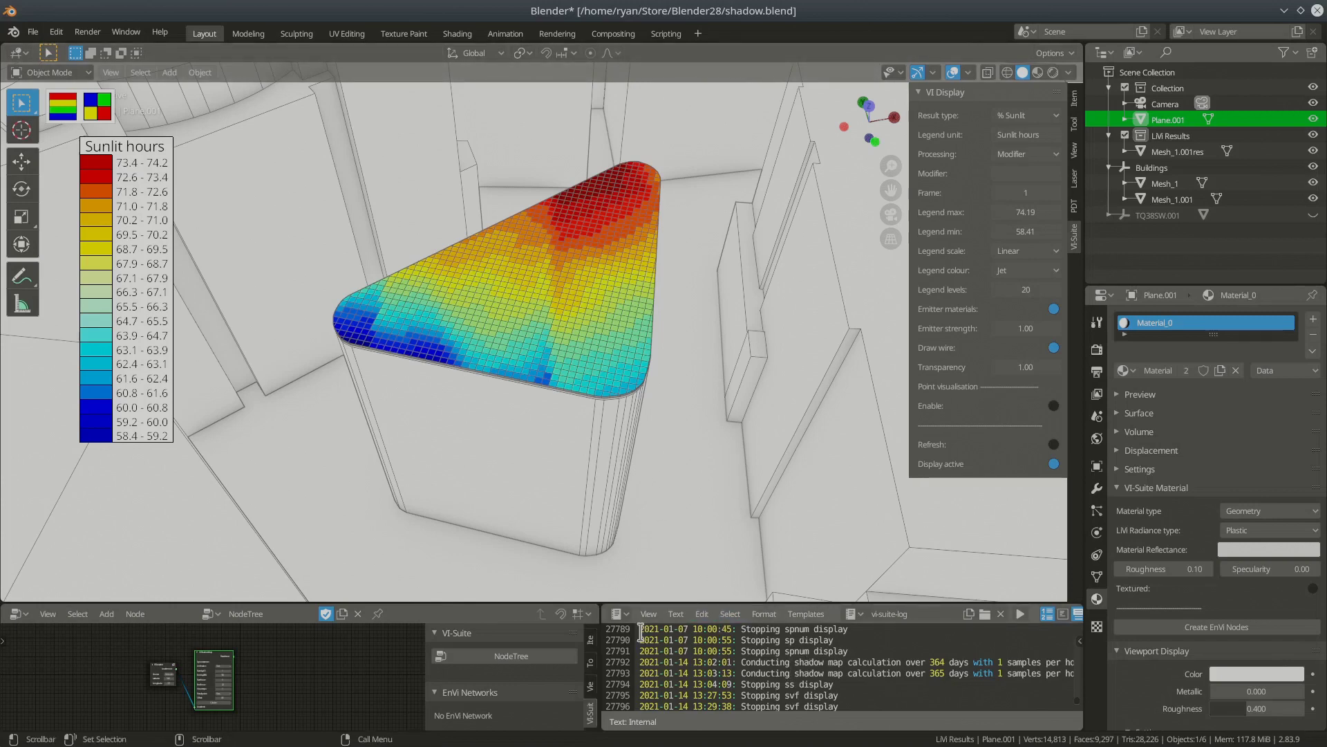
# Step: Stop the active shadow display and maximize the vi-suite-log text to read the latest shadow map calculation entries
pyautogui.click(618, 614)
pyautogui.click(857, 618)
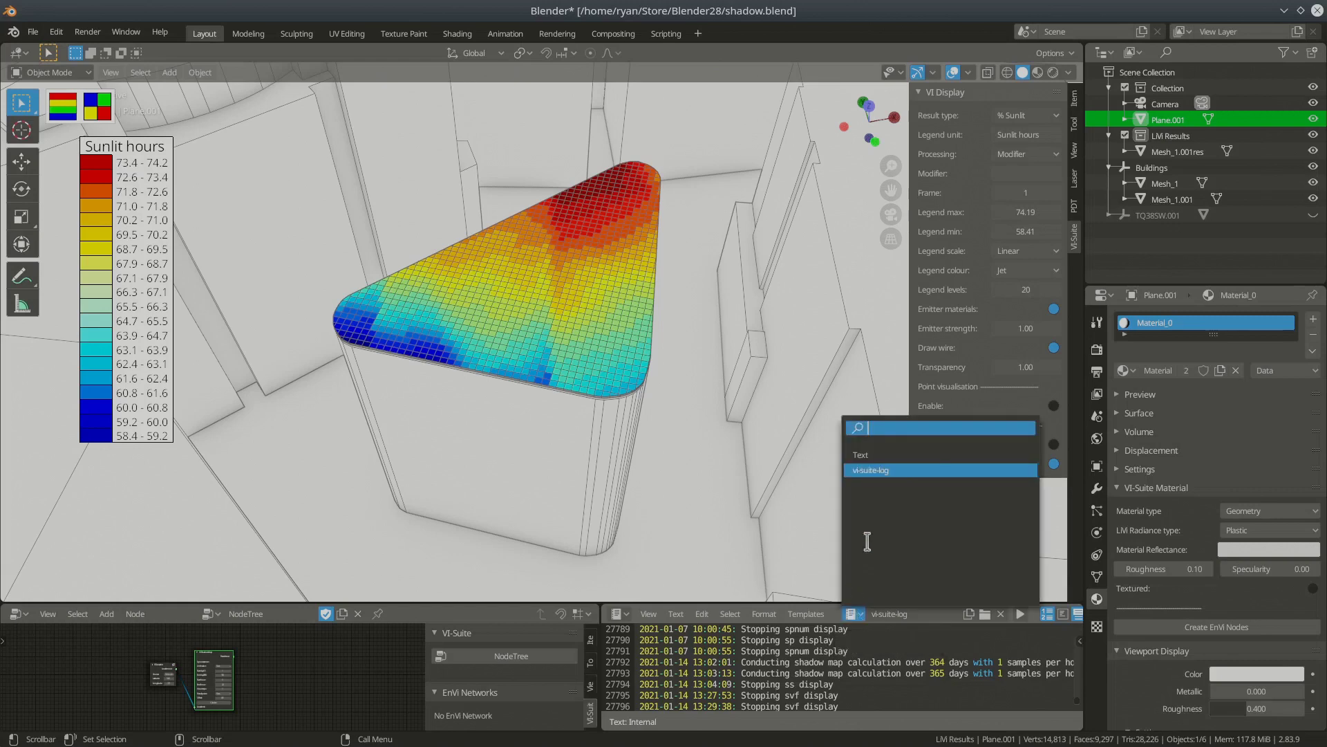
pyautogui.click(877, 470)
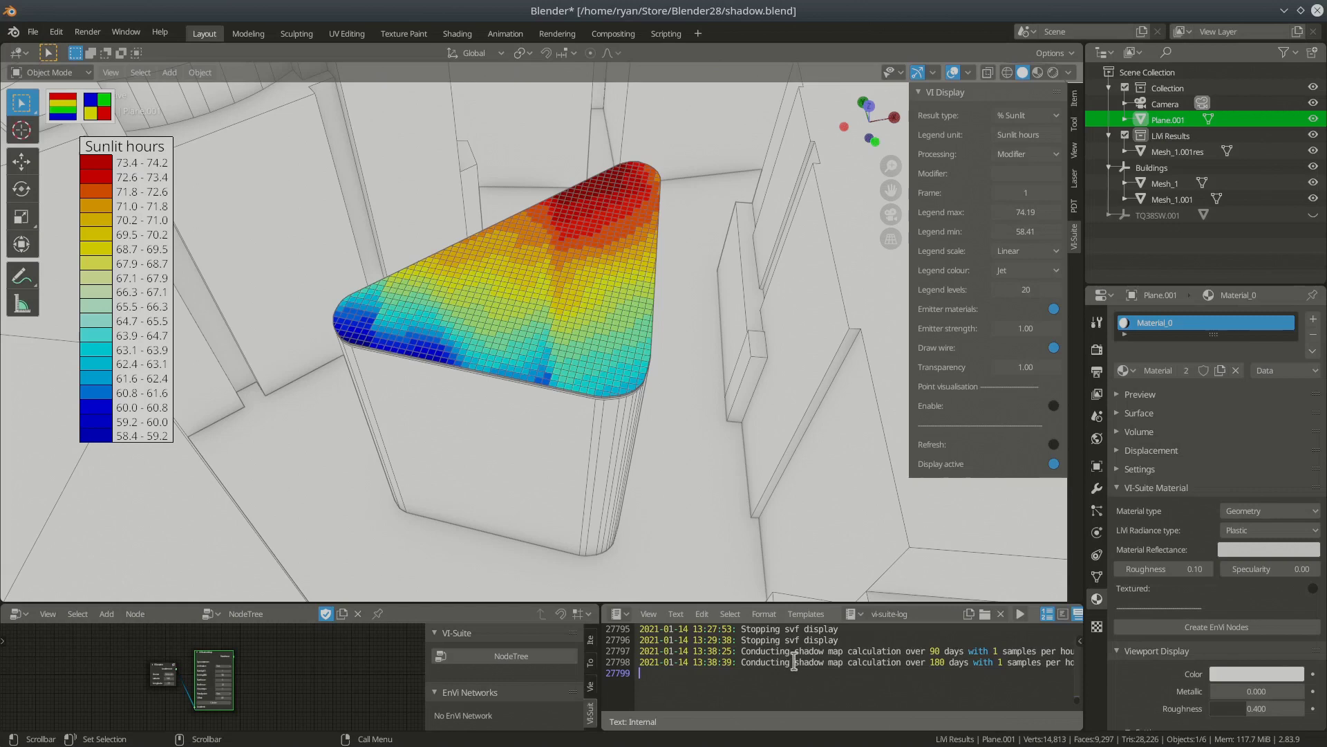
pyautogui.click(1054, 464)
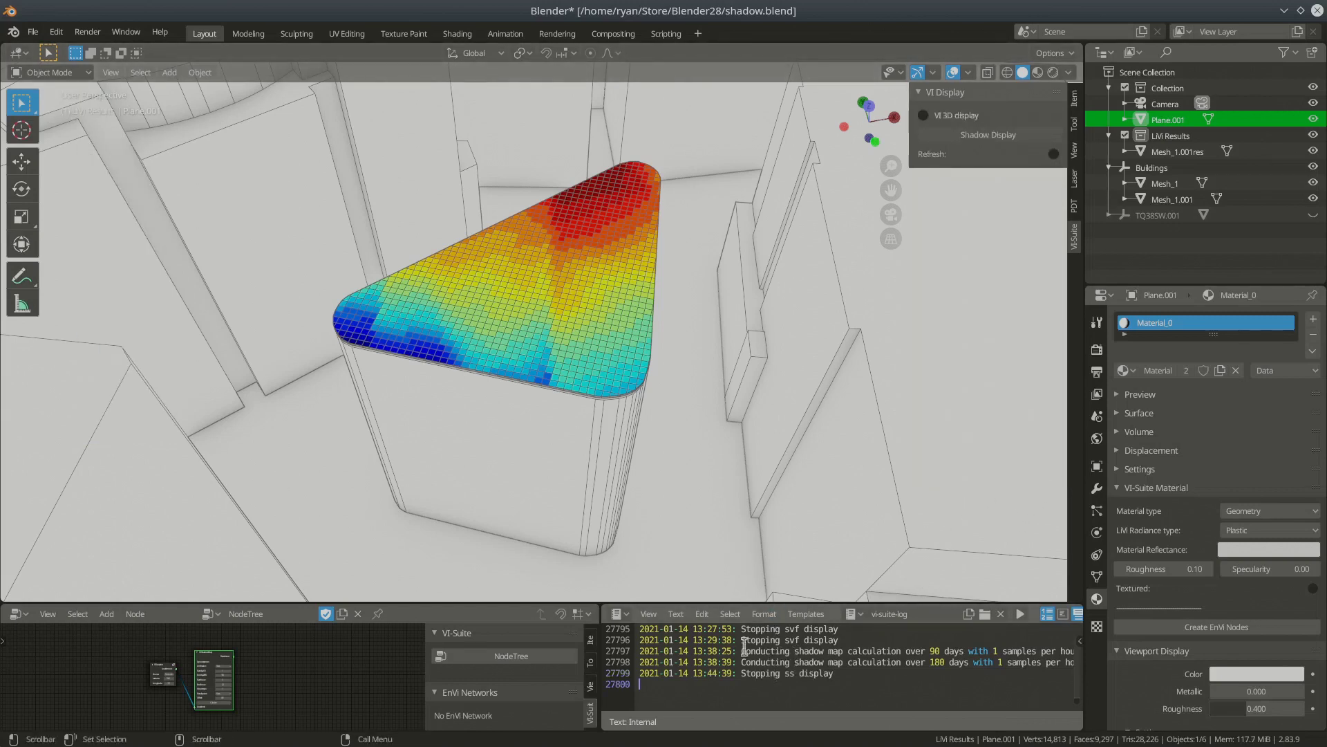
pyautogui.hotkey('ctrl', 'space')
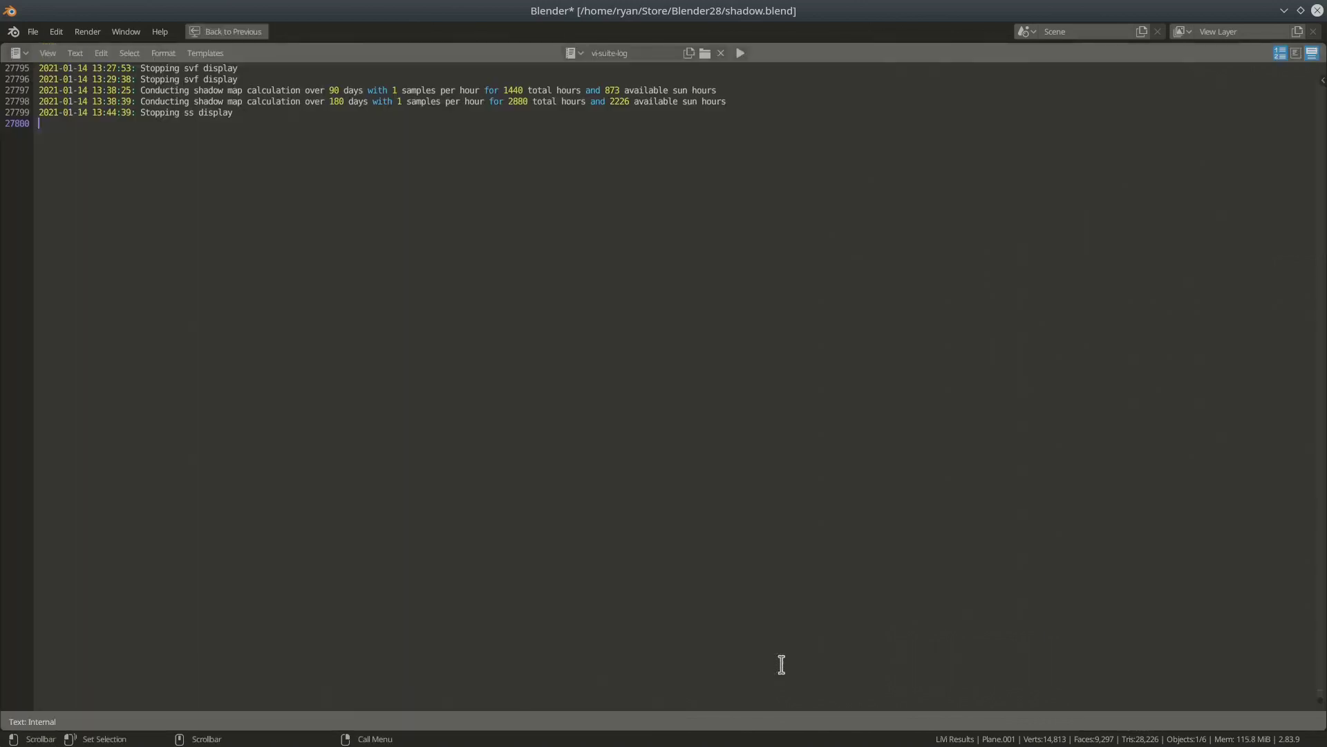
# Step: Review the recent shadow map calculation entries in the vi-suite-log text and restore the normal editor layout
pyautogui.scroll(8, 299, 170)
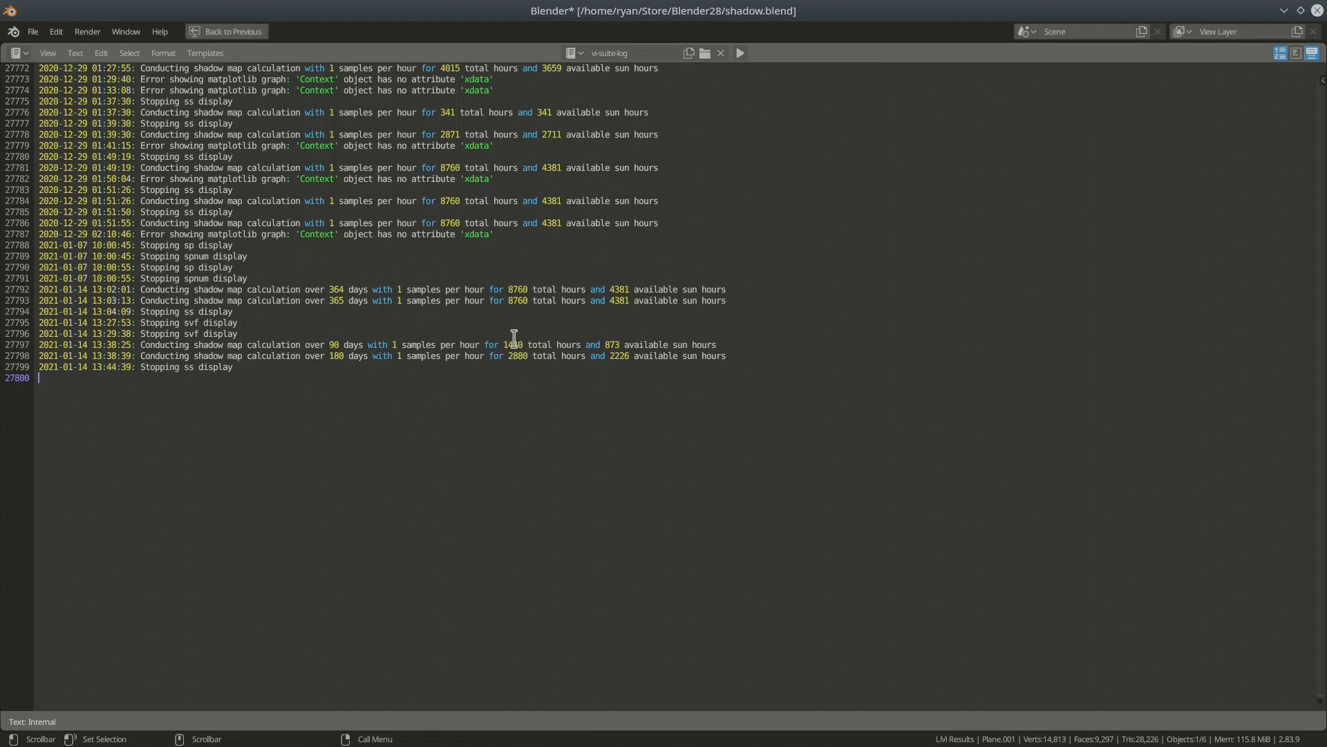
pyautogui.click(606, 345)
pyautogui.click(623, 345)
pyautogui.hotkey('ctrl', 'space')
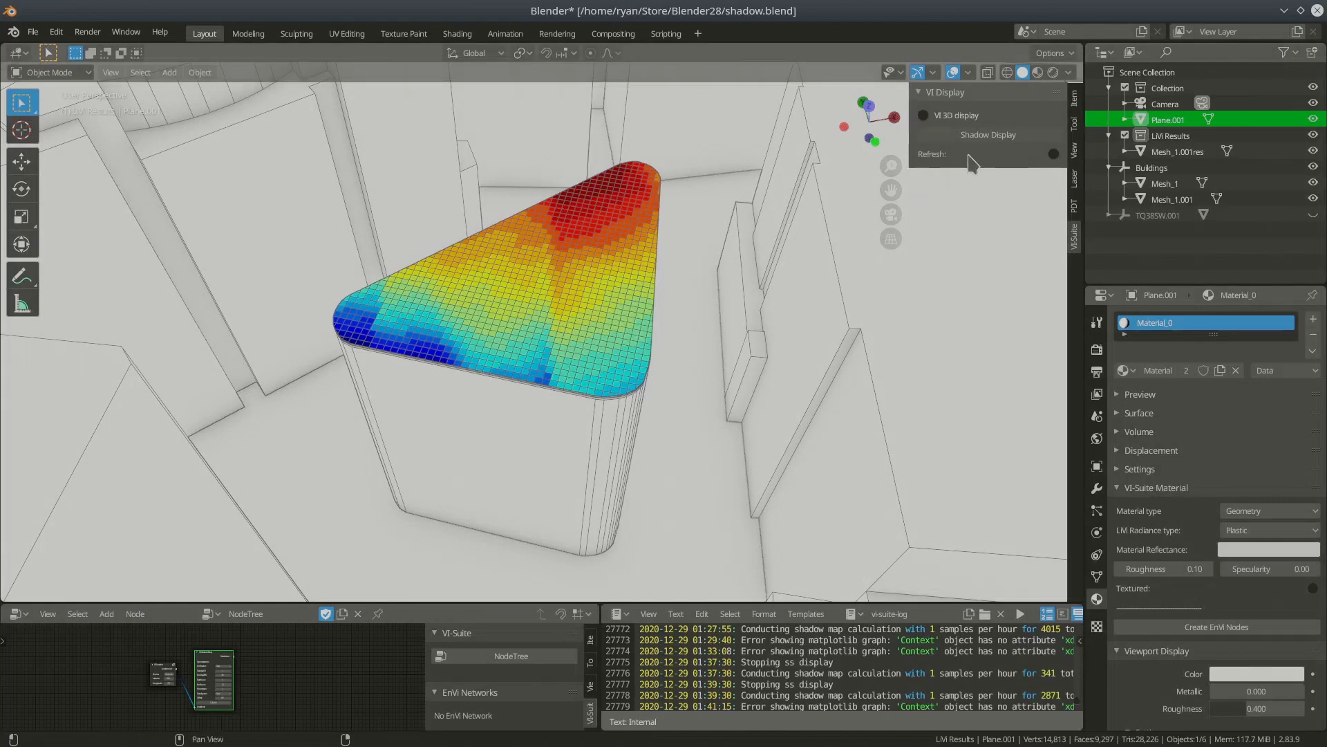
# Step: Restart the shadow display and set the results modifier to *2229/100
pyautogui.click(989, 135)
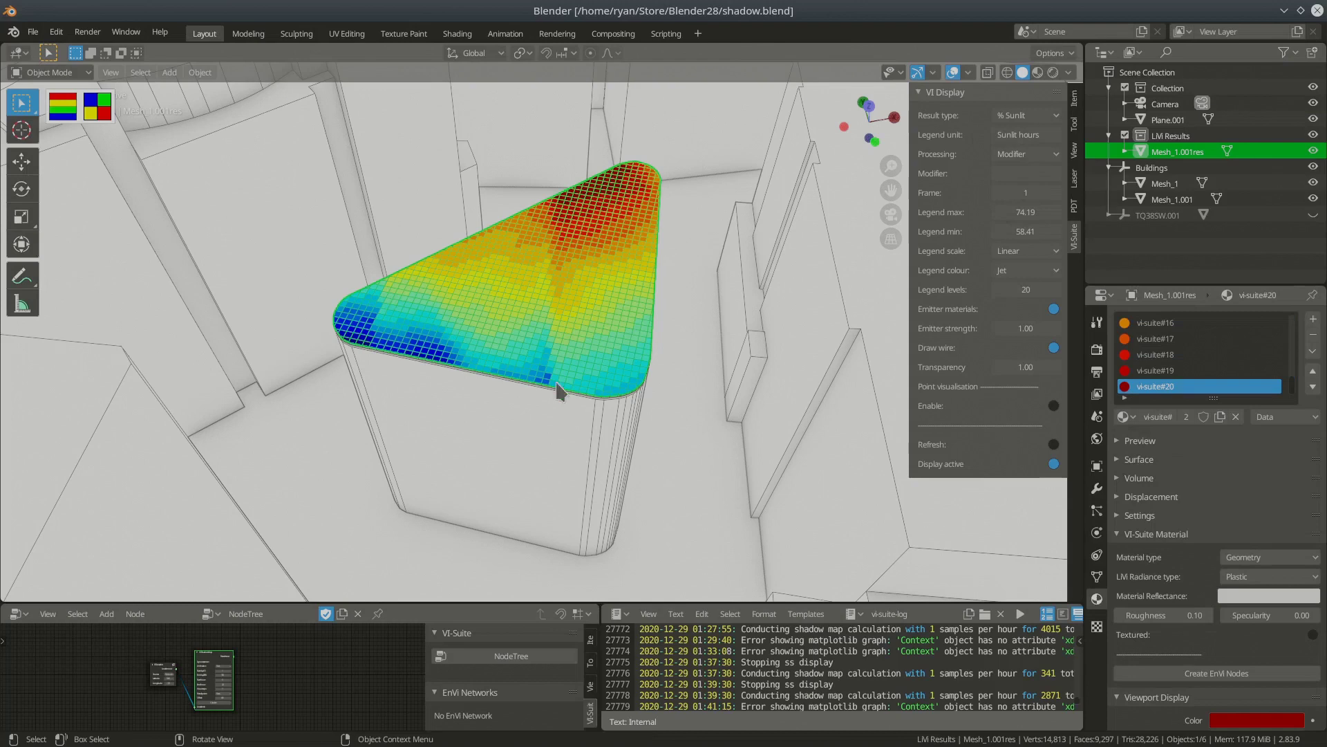
pyautogui.click(1010, 173)
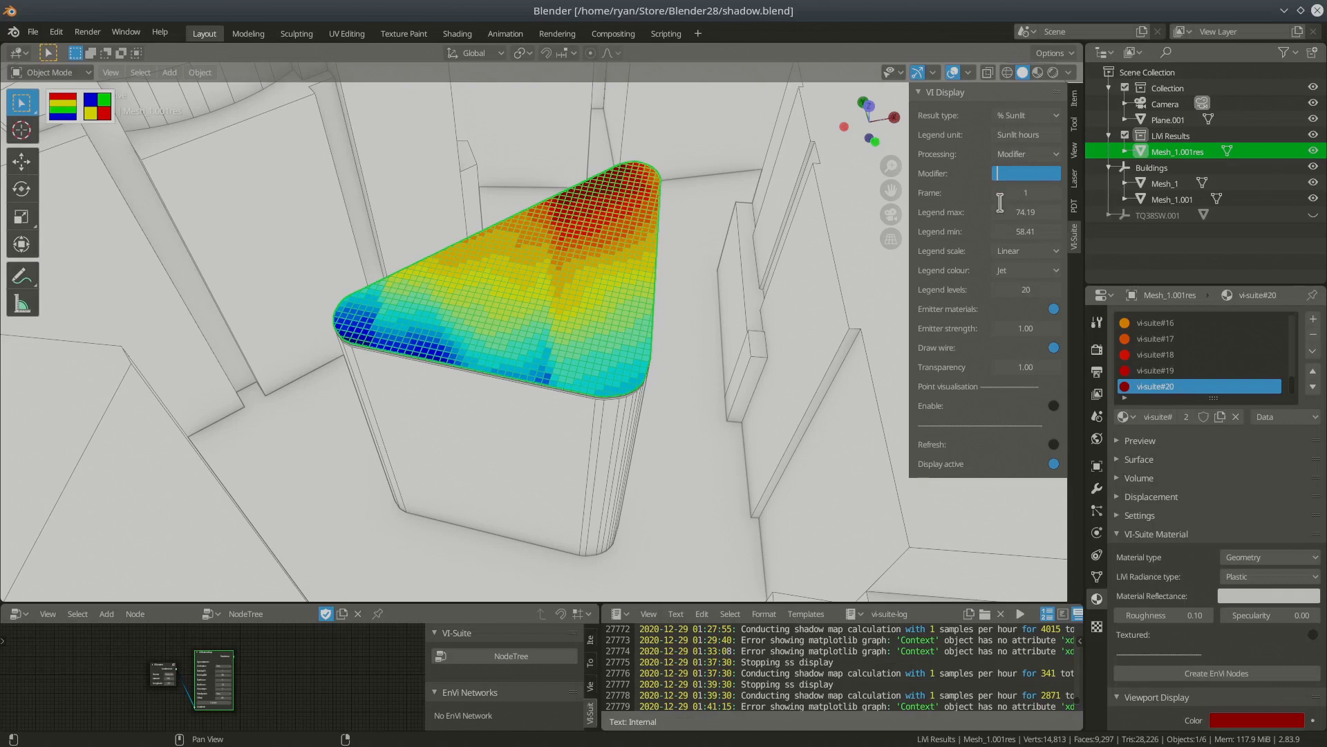
pyautogui.write('*')
pyautogui.press('Return')
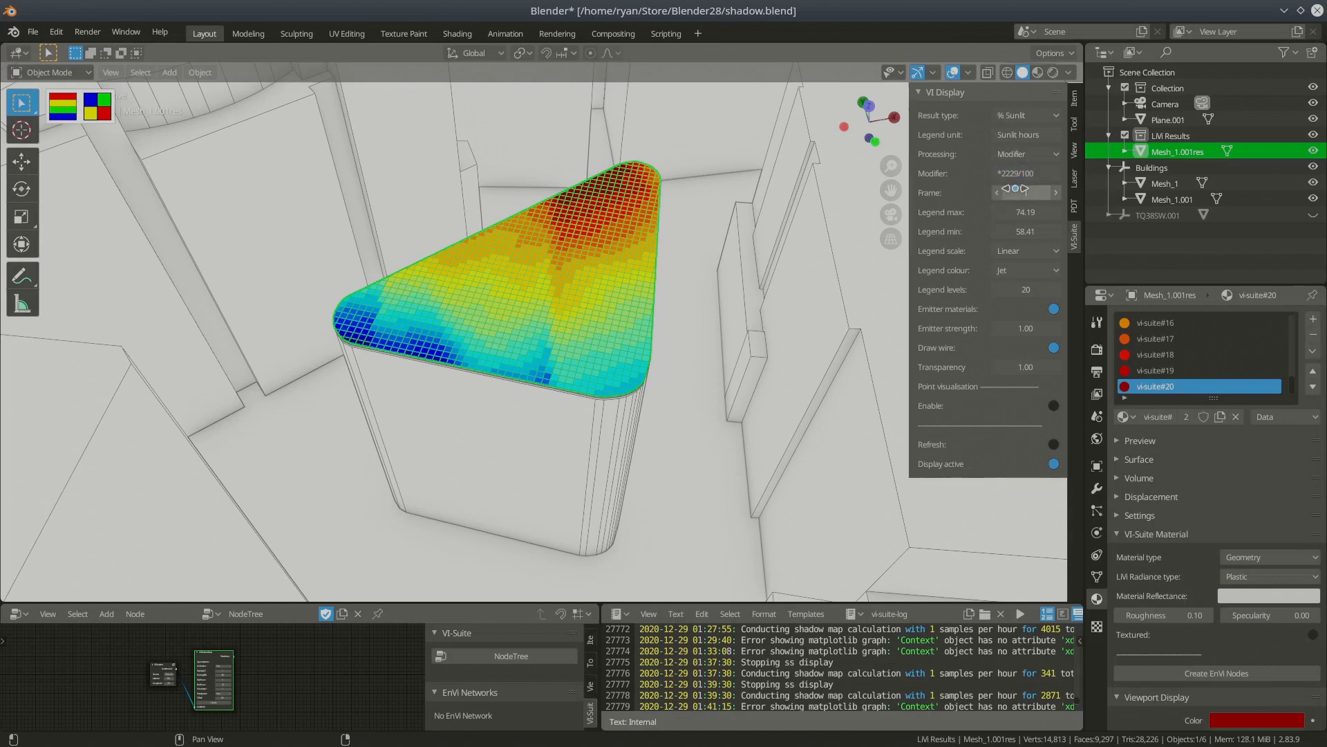
# Step: Display the sunlit hours legend, make it taller and narrower, and move it closer to the roof
pyautogui.click(72, 115)
pyautogui.moveTo(99, 422); pyautogui.dragTo(175, 460)
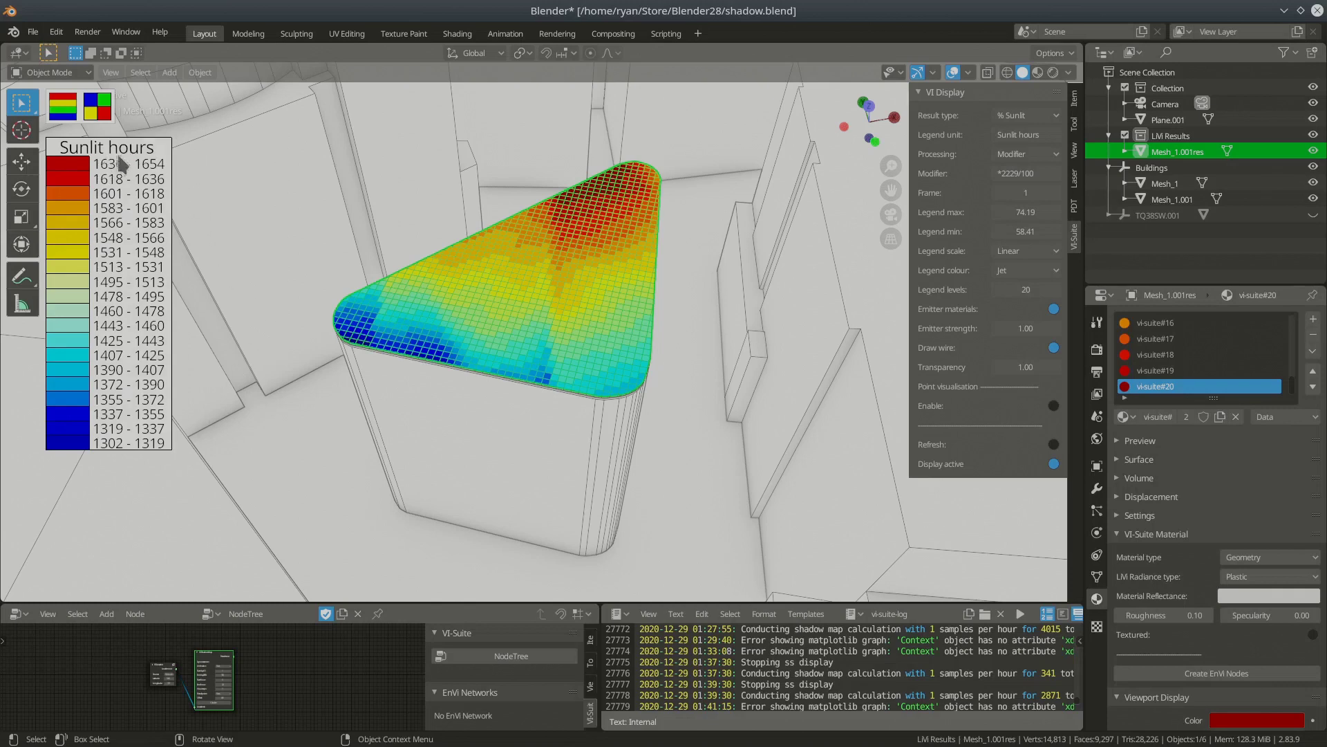
pyautogui.moveTo(171, 451); pyautogui.dragTo(148, 488)
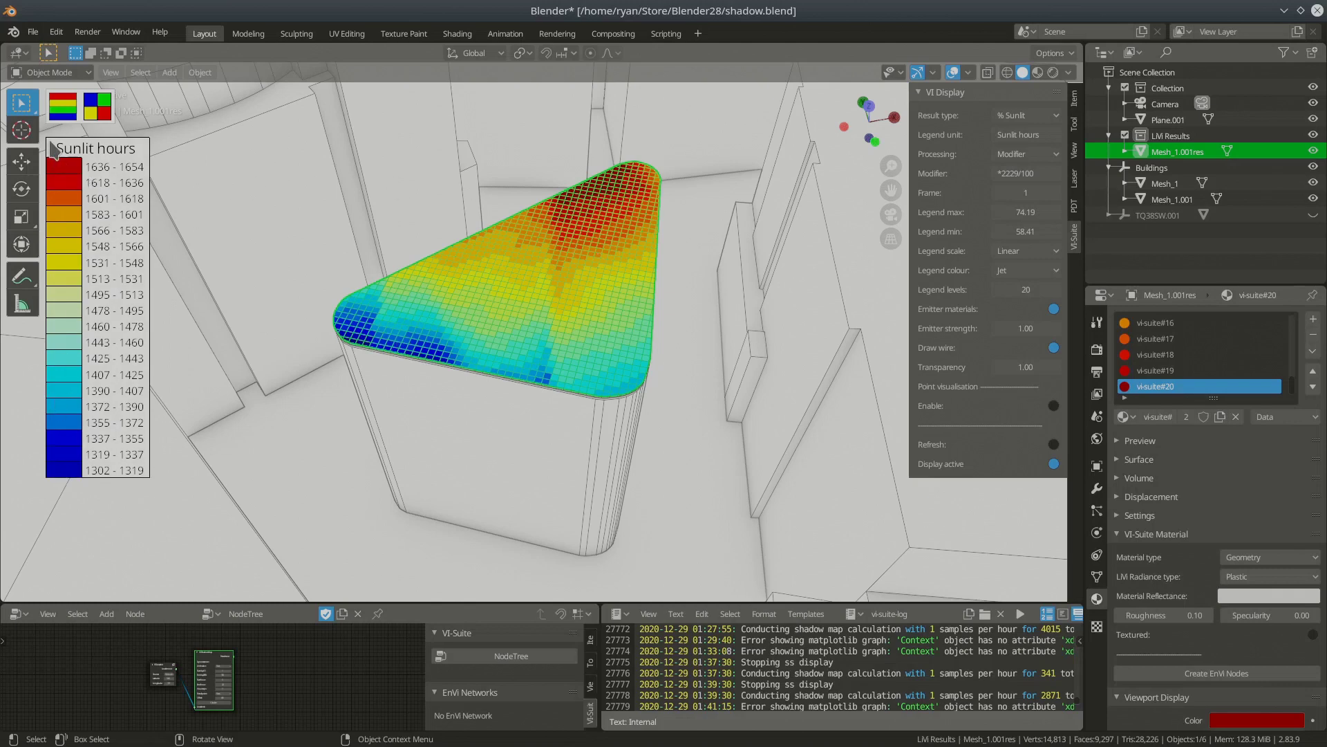
pyautogui.moveTo(52, 146); pyautogui.dragTo(217, 137)
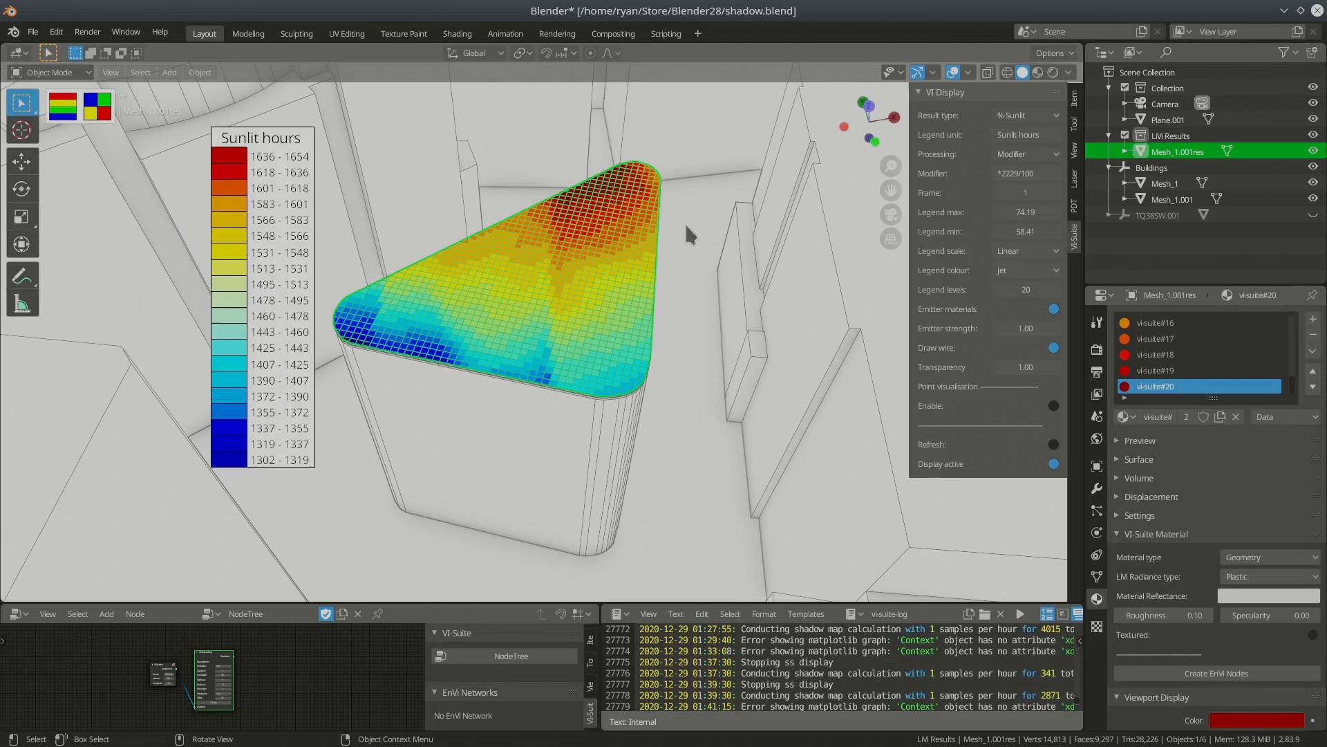
# Step: Enlarge the text editor area and bring the latest shadow map calculation entries of the log into view
pyautogui.click(656, 219)
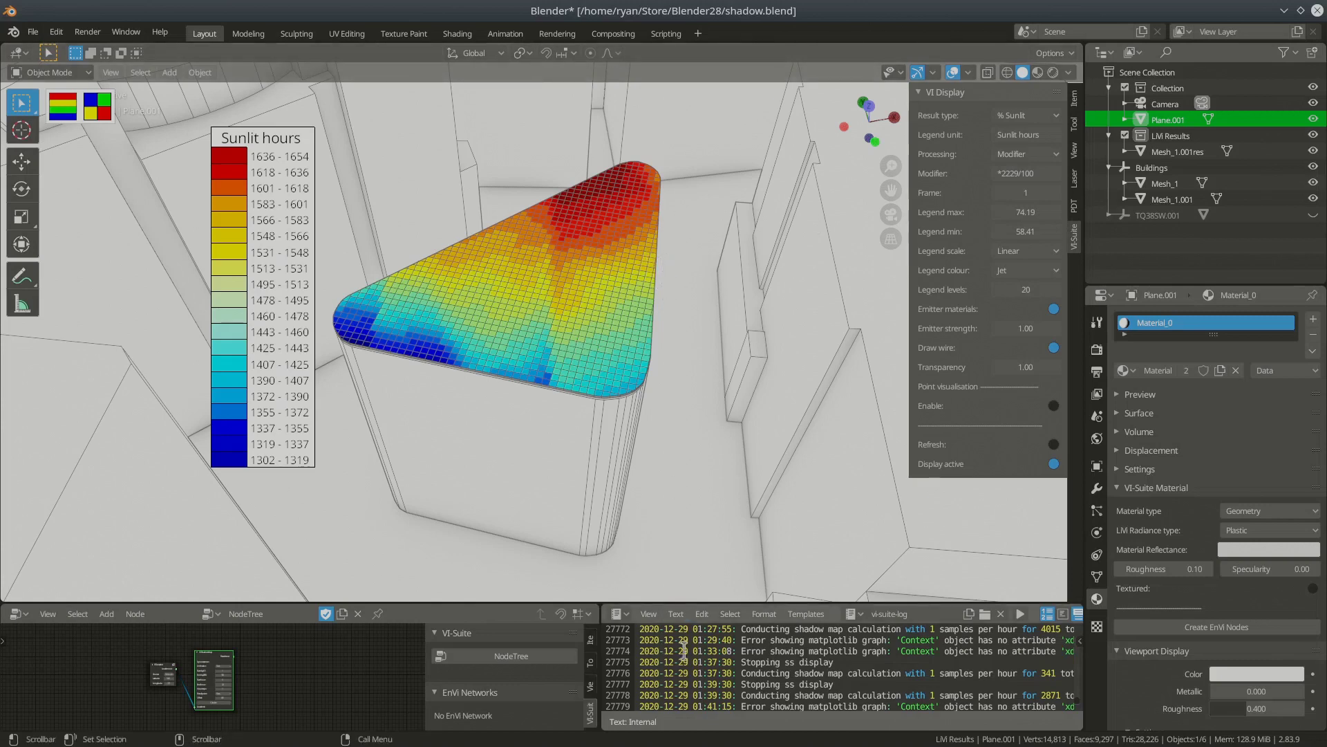
pyautogui.moveTo(797, 602); pyautogui.dragTo(797, 527)
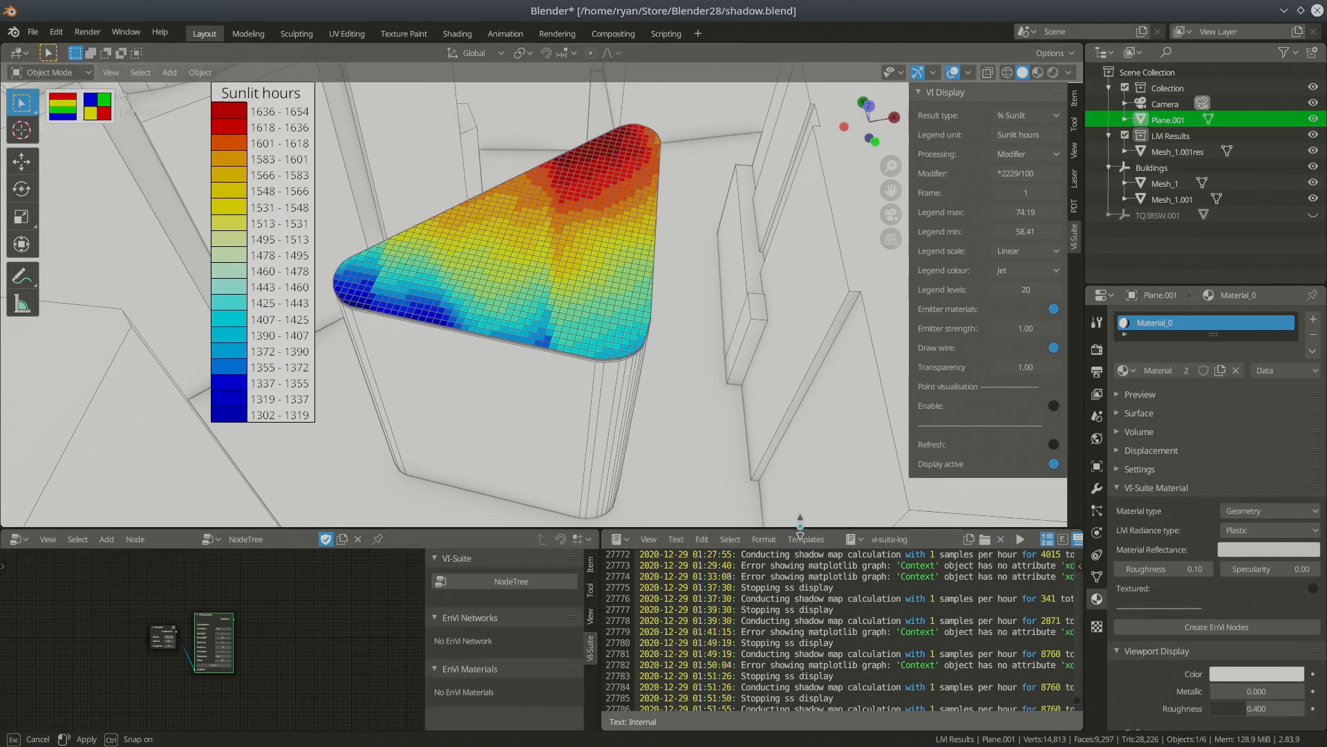
pyautogui.moveTo(600, 593); pyautogui.dragTo(337, 593)
pyautogui.scroll(-5, 581, 615)
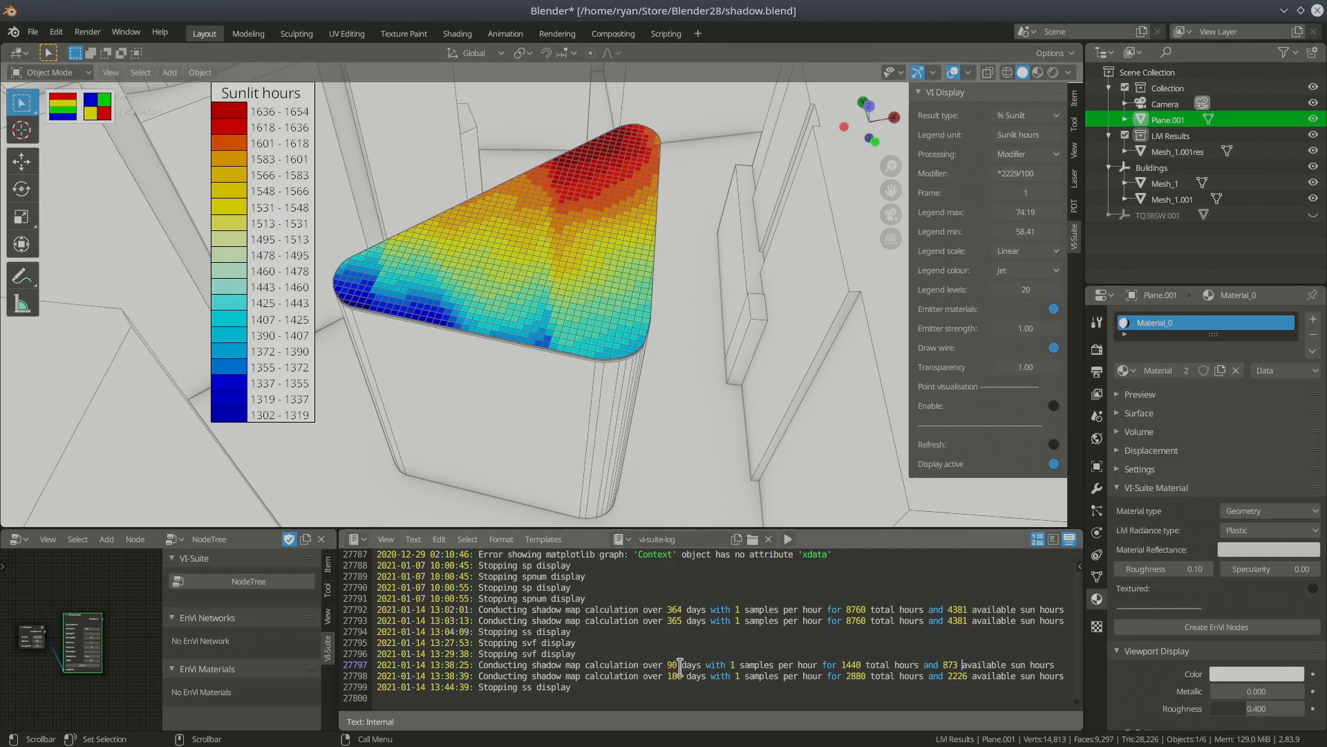
# Step: Try the results modifier *2229/100*180 and correct it to *2229/100/180
pyautogui.click(1043, 173)
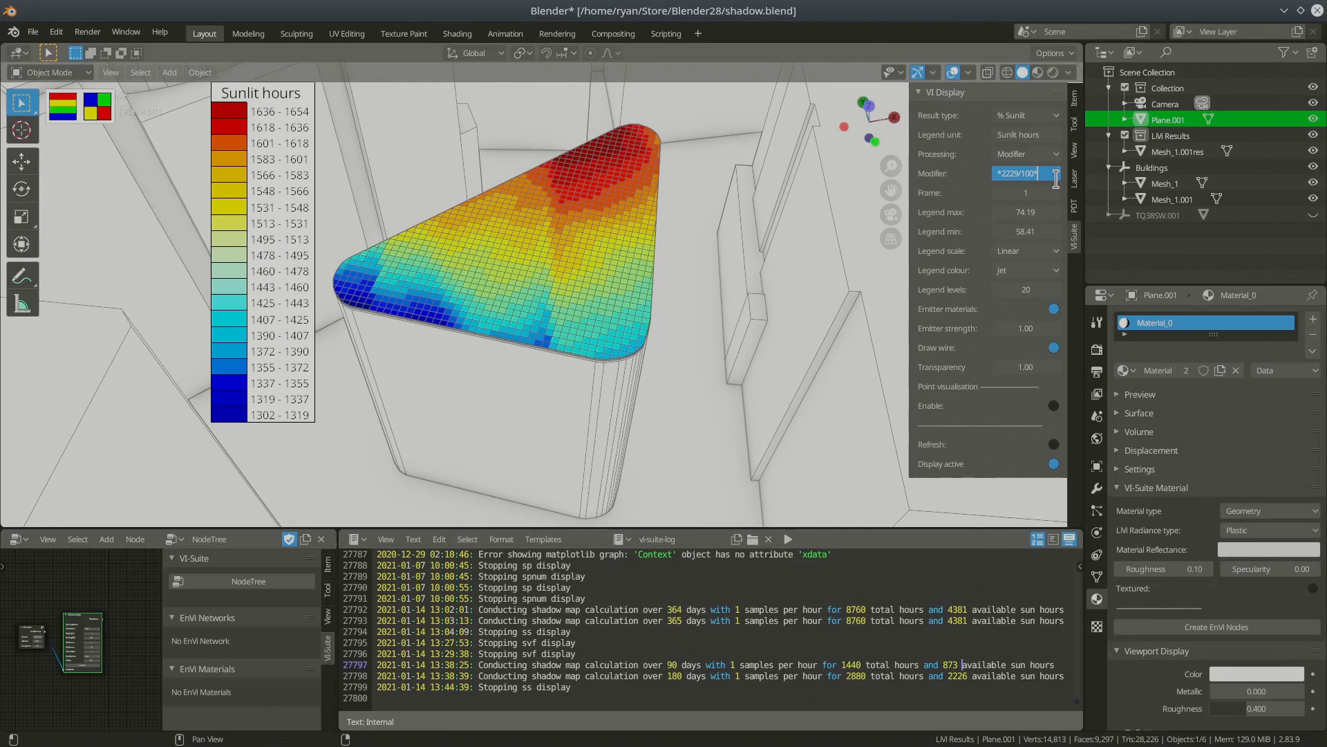
pyautogui.press('Return')
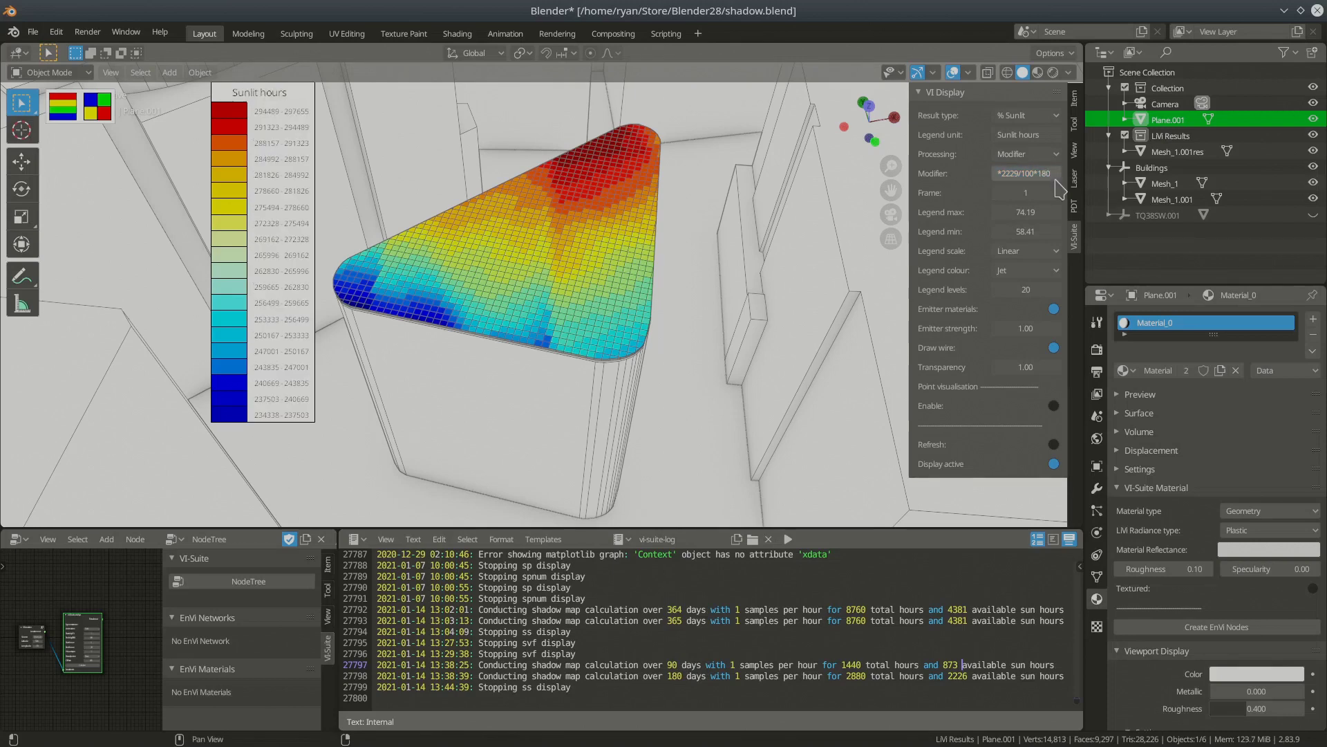
pyautogui.click(1052, 176)
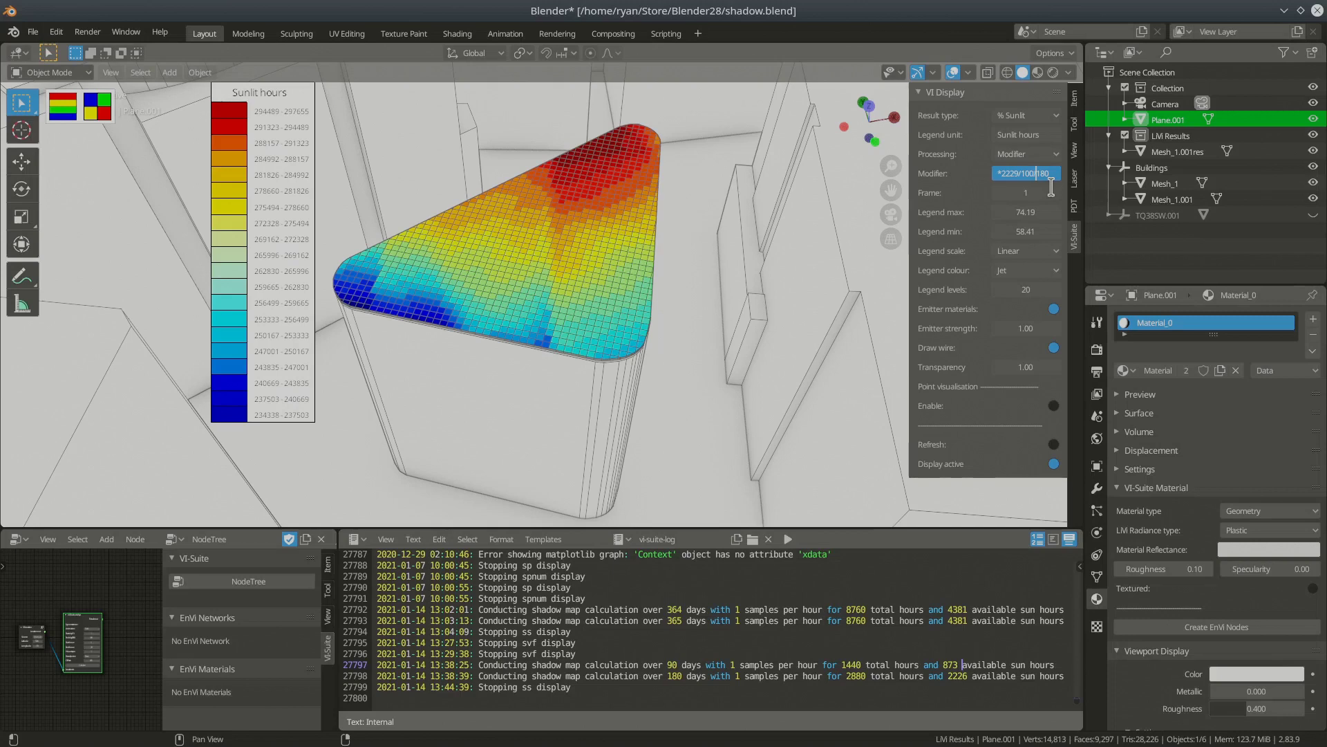
pyautogui.press('Return')
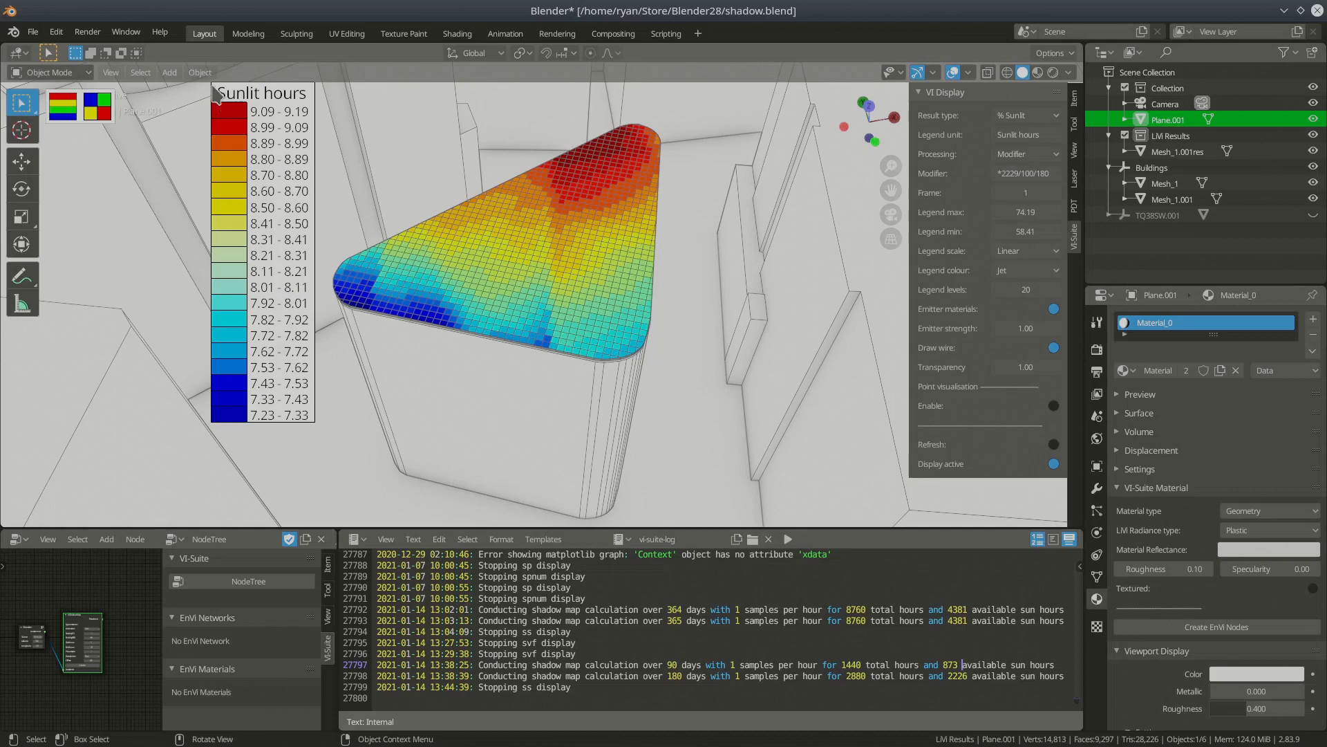
# Step: Change the legend unit to "Sunlit hours/day", and widen and reposition the legend clear of the roof
pyautogui.moveTo(218, 93); pyautogui.dragTo(82, 171)
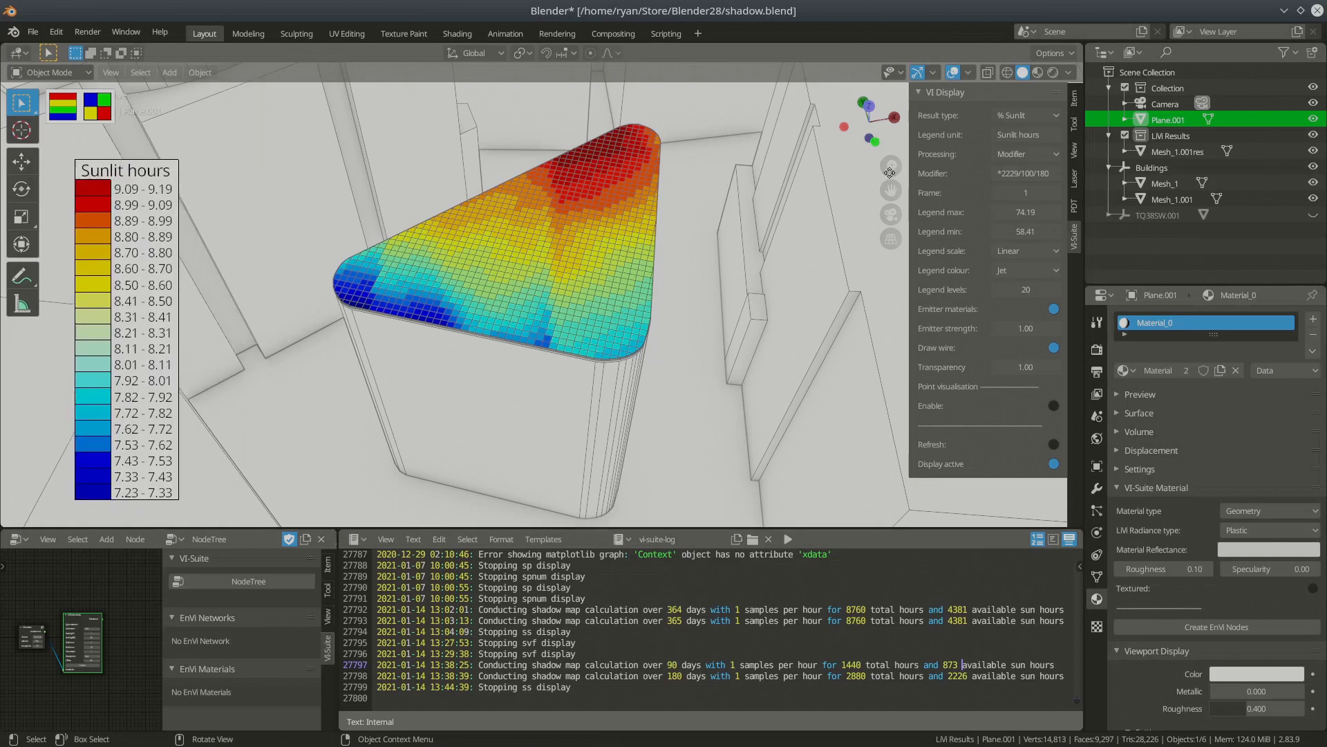
pyautogui.click(1041, 135)
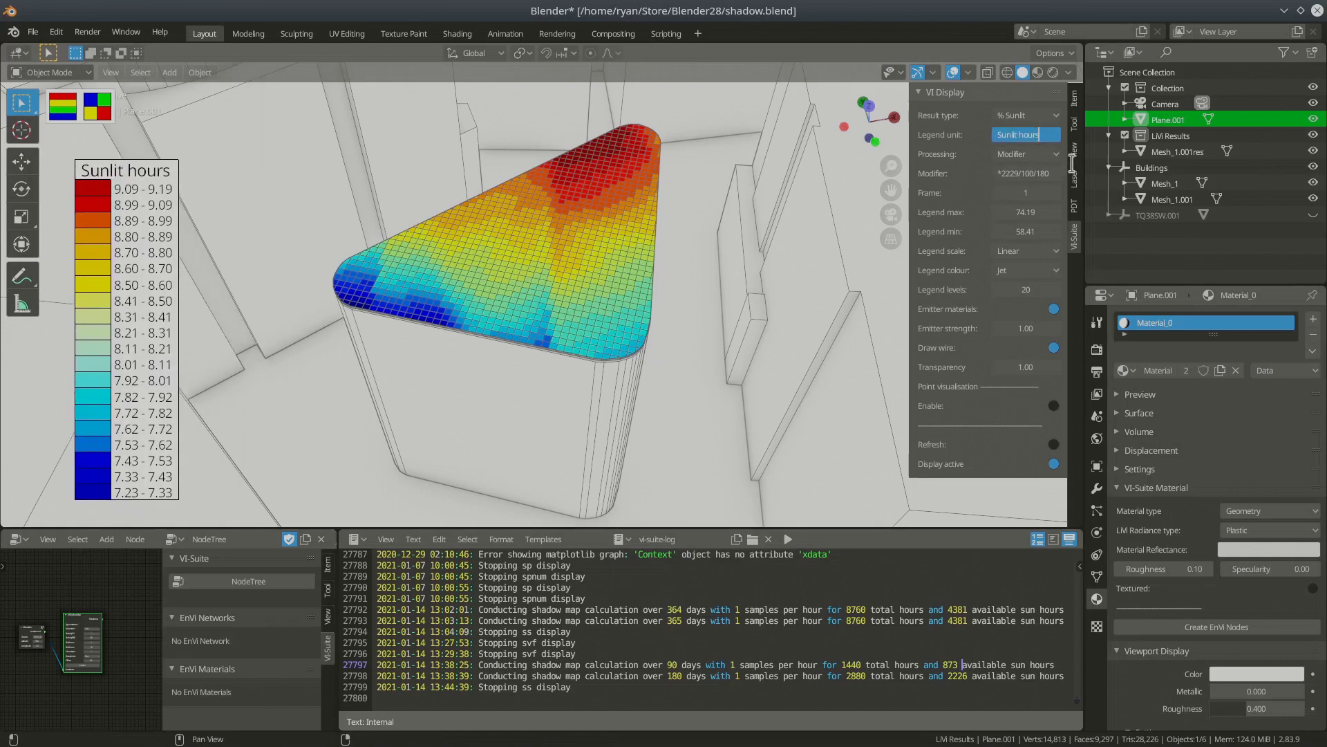
pyautogui.write('/day')
pyautogui.press('Return')
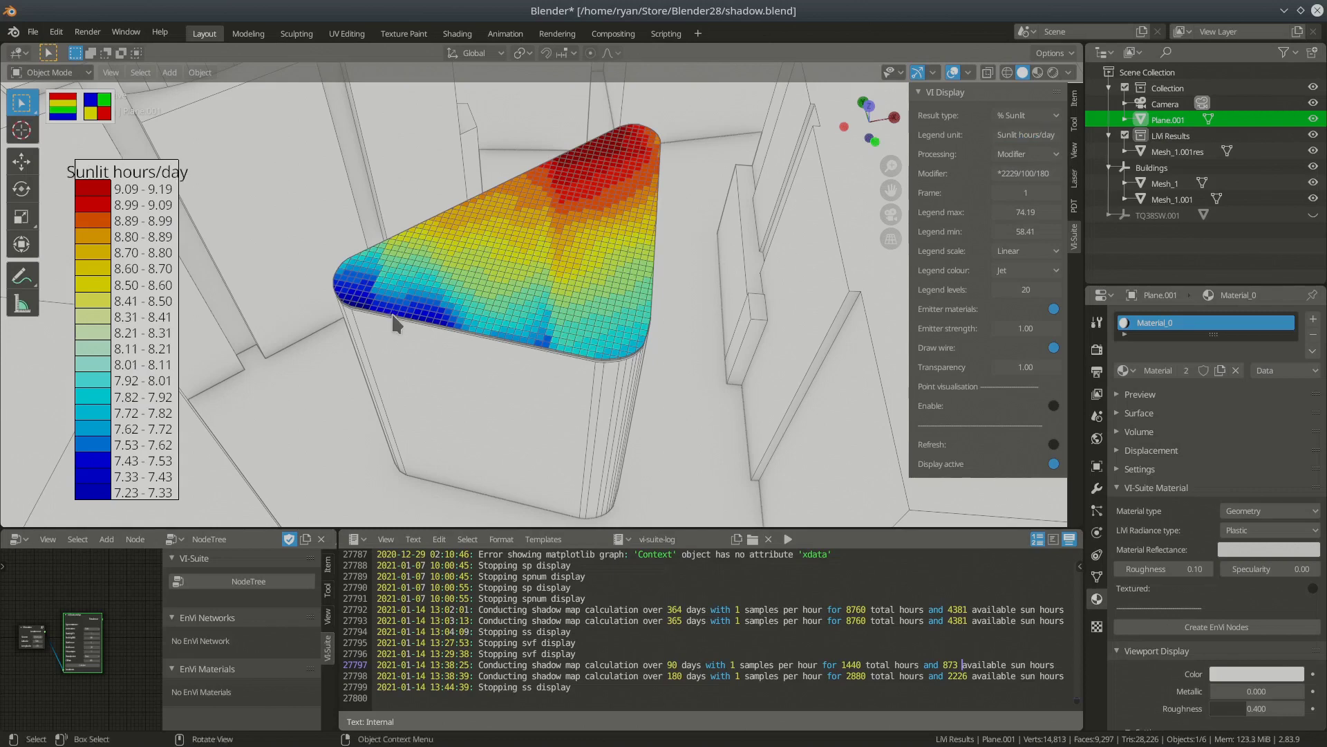
pyautogui.moveTo(179, 501); pyautogui.dragTo(247, 505)
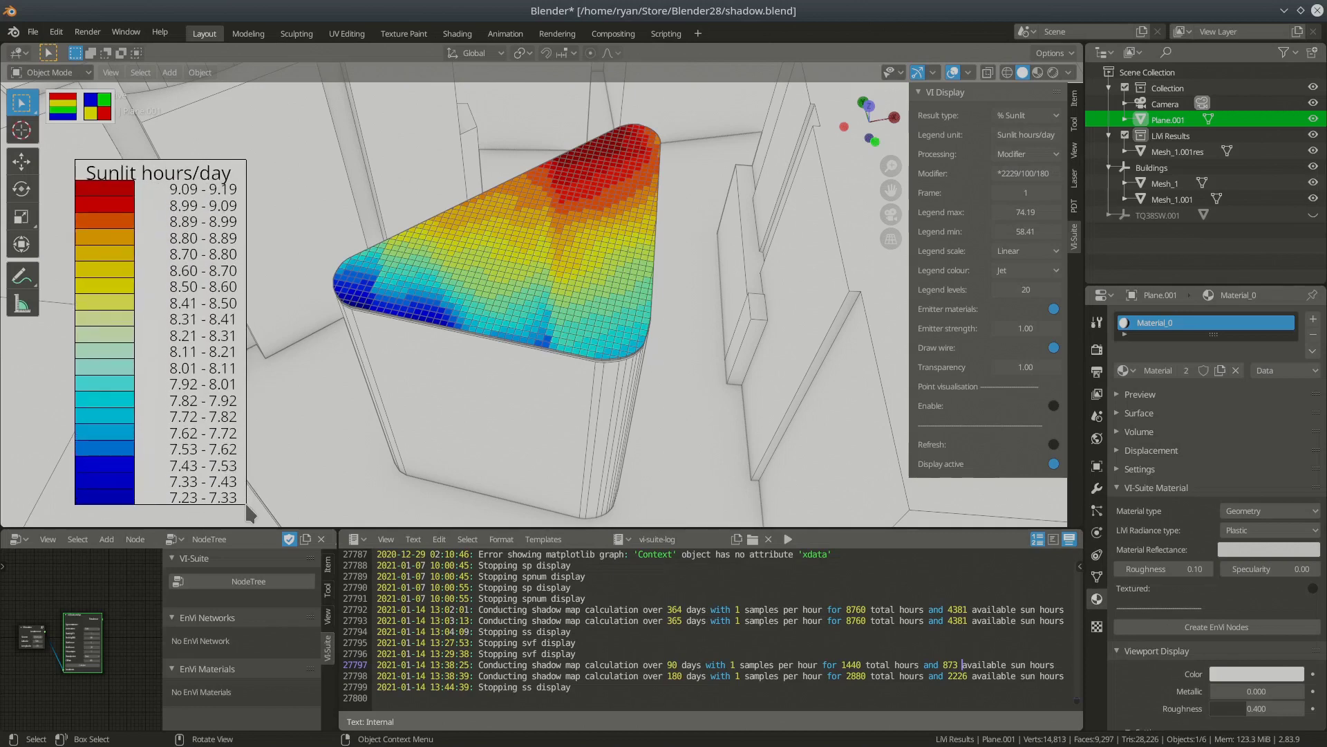
pyautogui.moveTo(78, 168); pyautogui.dragTo(61, 139)
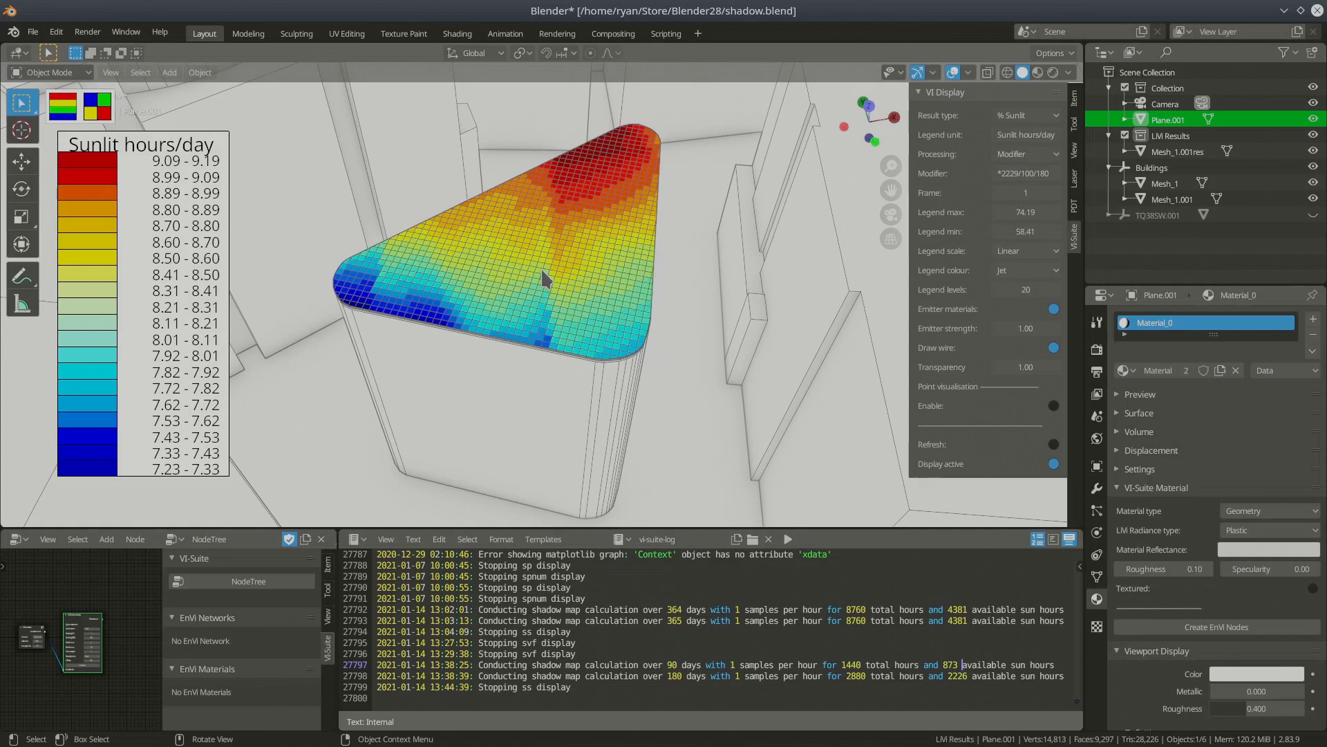
# Step: Check which processing options the results display offers, keeping Modifier
pyautogui.click(1029, 155)
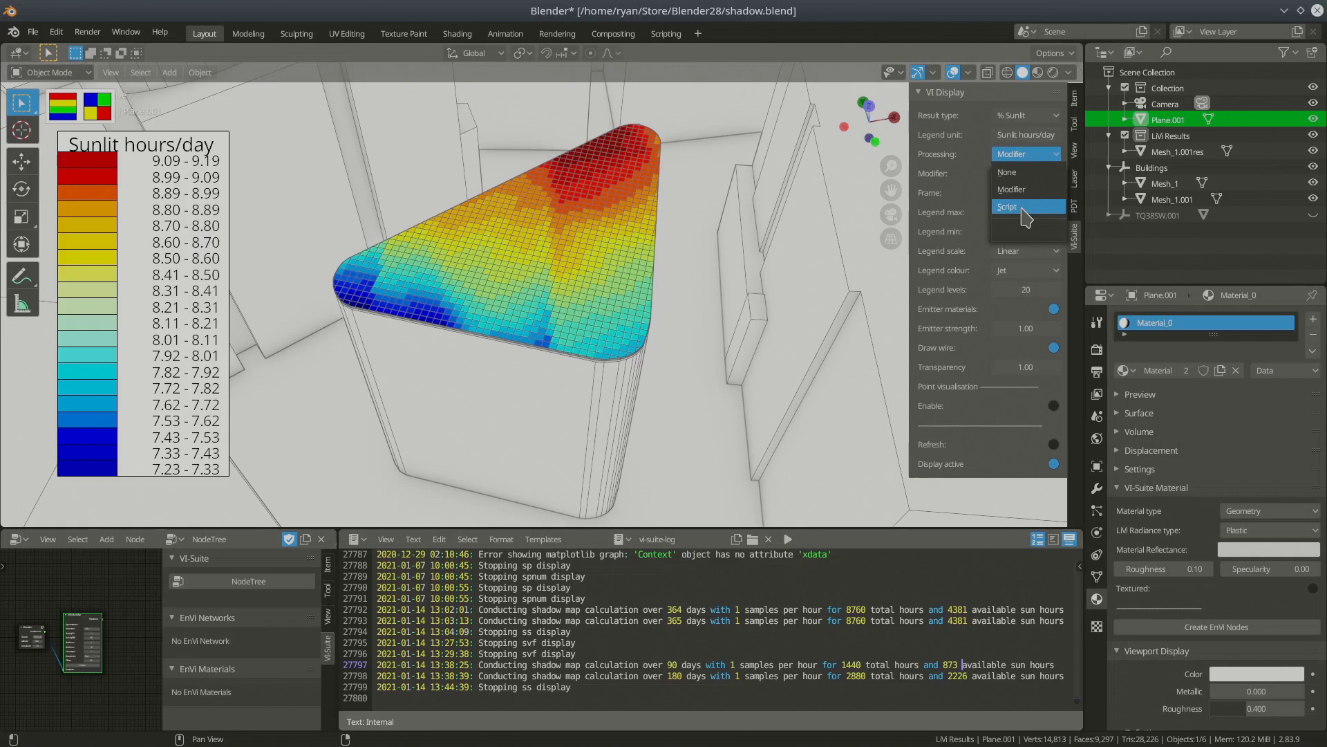
pyautogui.click(1024, 187)
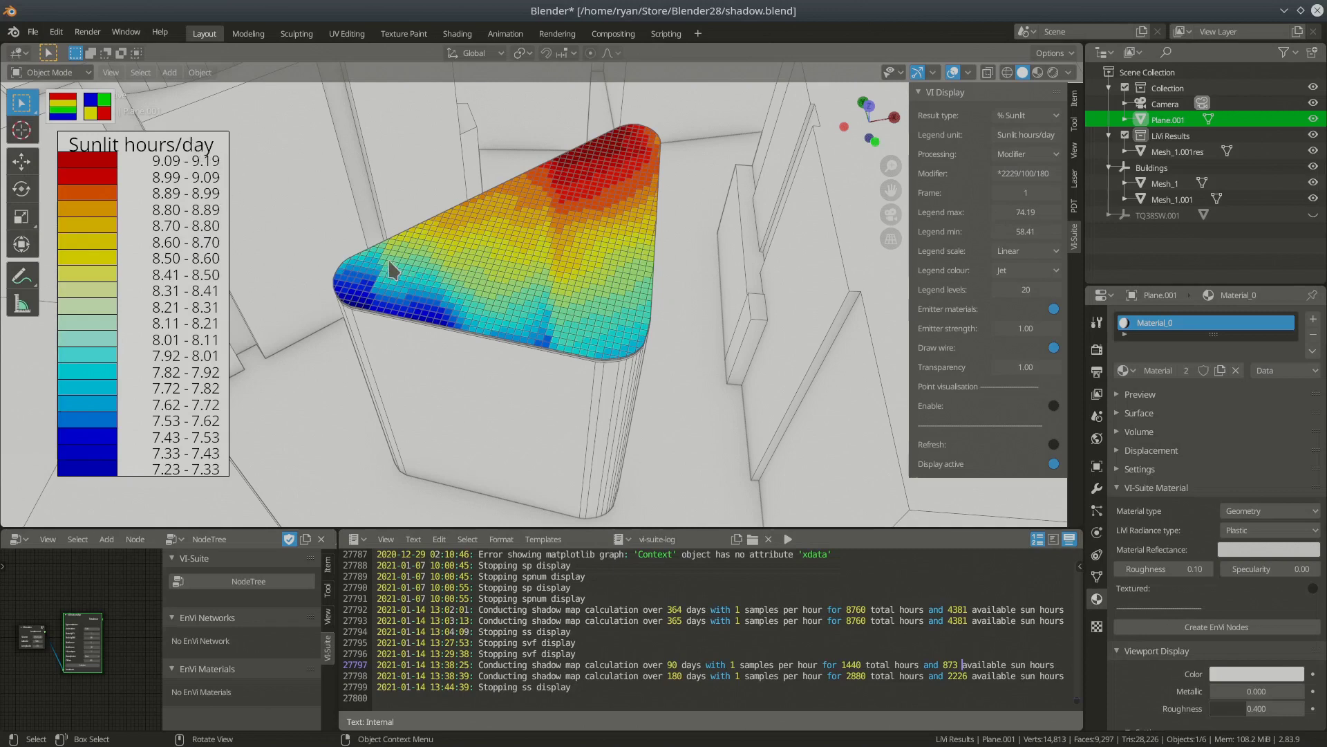
# Step: Change the vi-suite-log text editor area into a Timeline
pyautogui.click(356, 540)
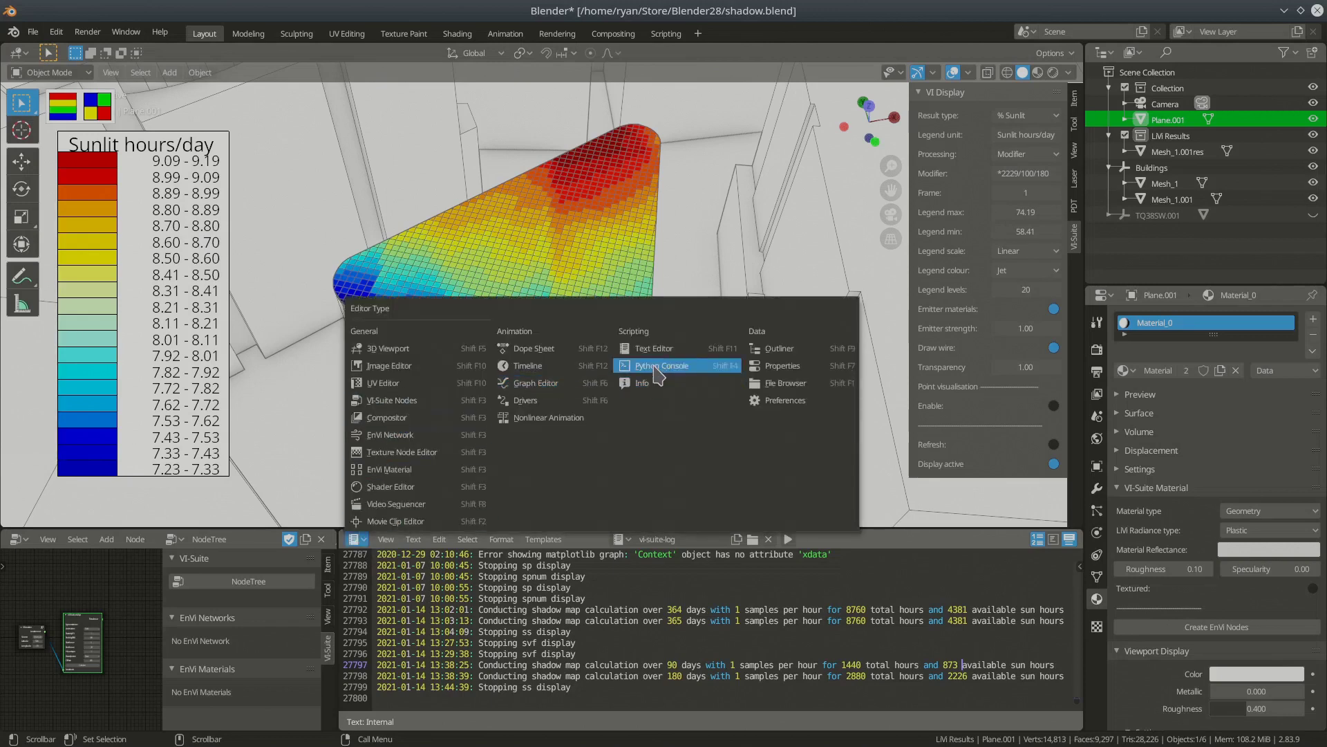
pyautogui.click(555, 362)
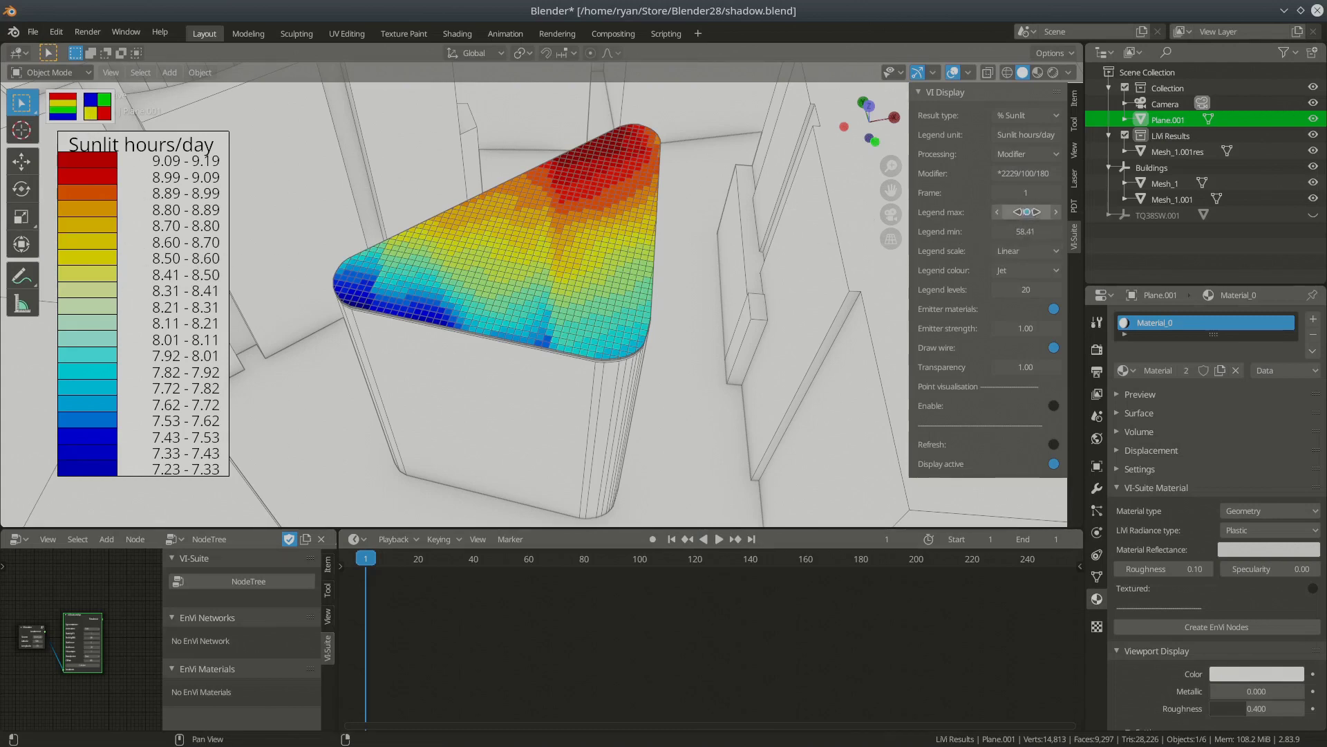
# Step: Lower the legend maximum to 73.62 and the legend minimum to 47.64
pyautogui.moveTo(1026, 212)
pyautogui.mouseDown()
pyautogui.moveTo(1009, 211)
pyautogui.moveTo(1024, 211)
pyautogui.mouseUp()
pyautogui.click(623, 135)
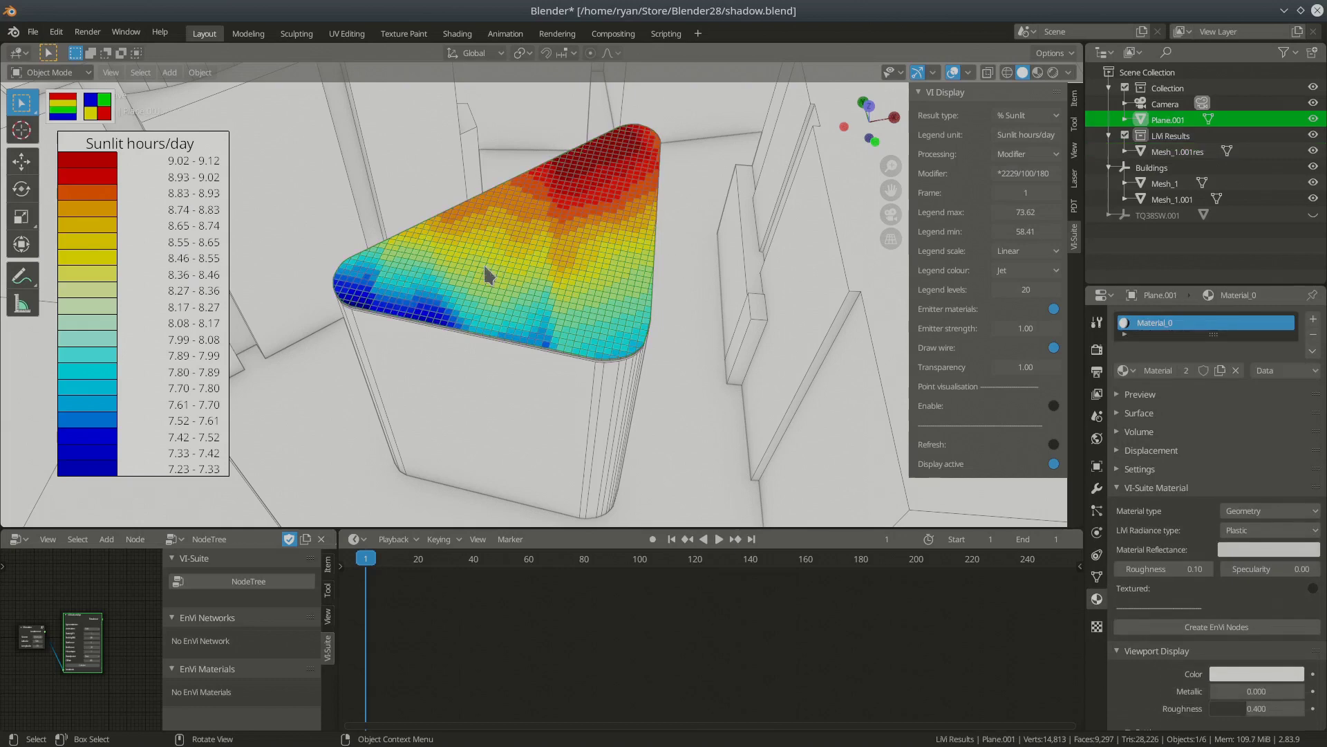
pyautogui.moveTo(1026, 231); pyautogui.dragTo(993, 231)
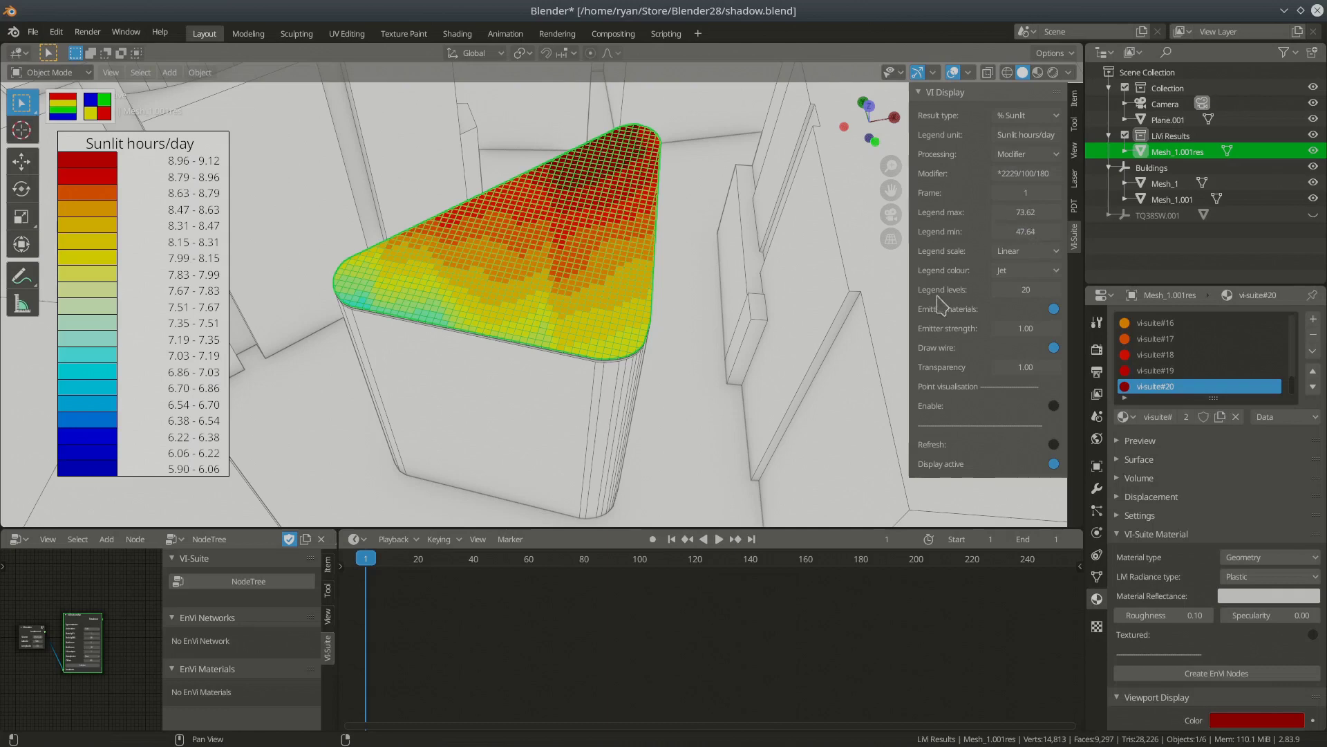
# Step: Try the Log legend scale on the roof results and return it to Linear
pyautogui.click(1022, 251)
pyautogui.click(1021, 287)
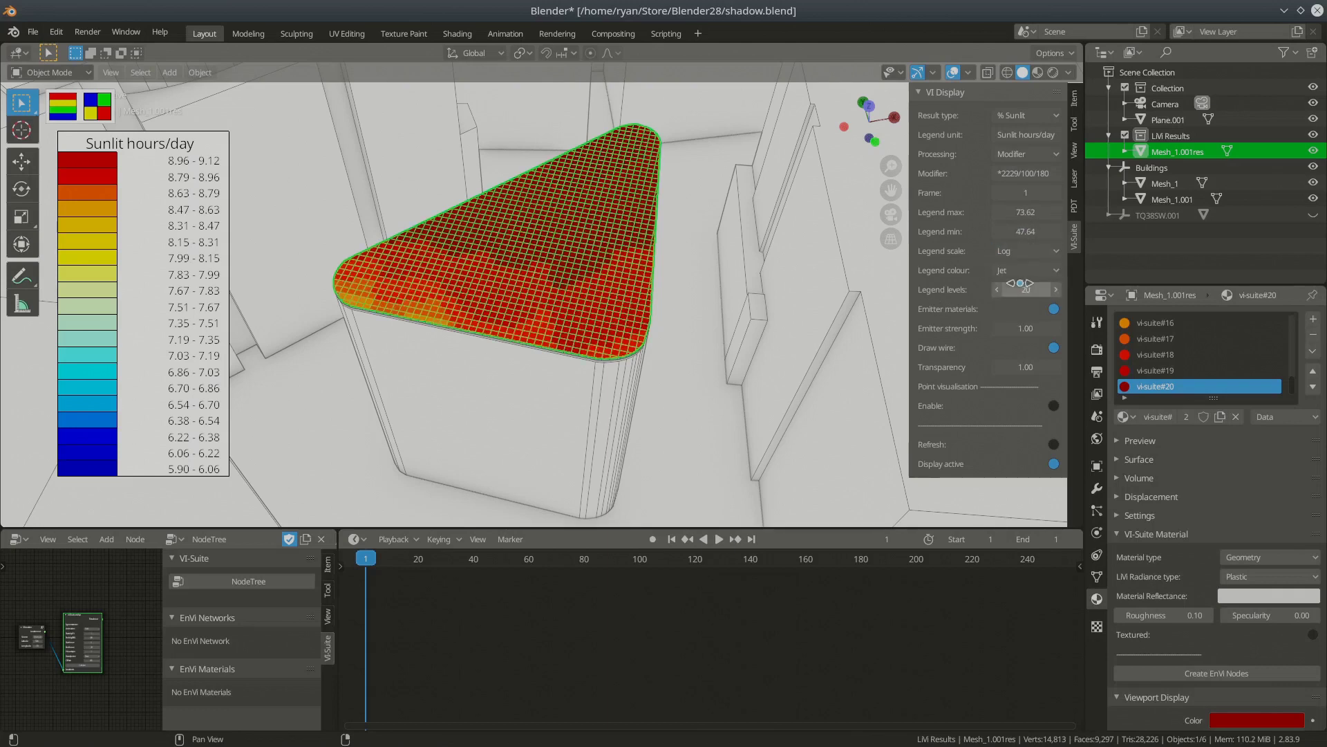
pyautogui.click(1027, 251)
pyautogui.click(1027, 271)
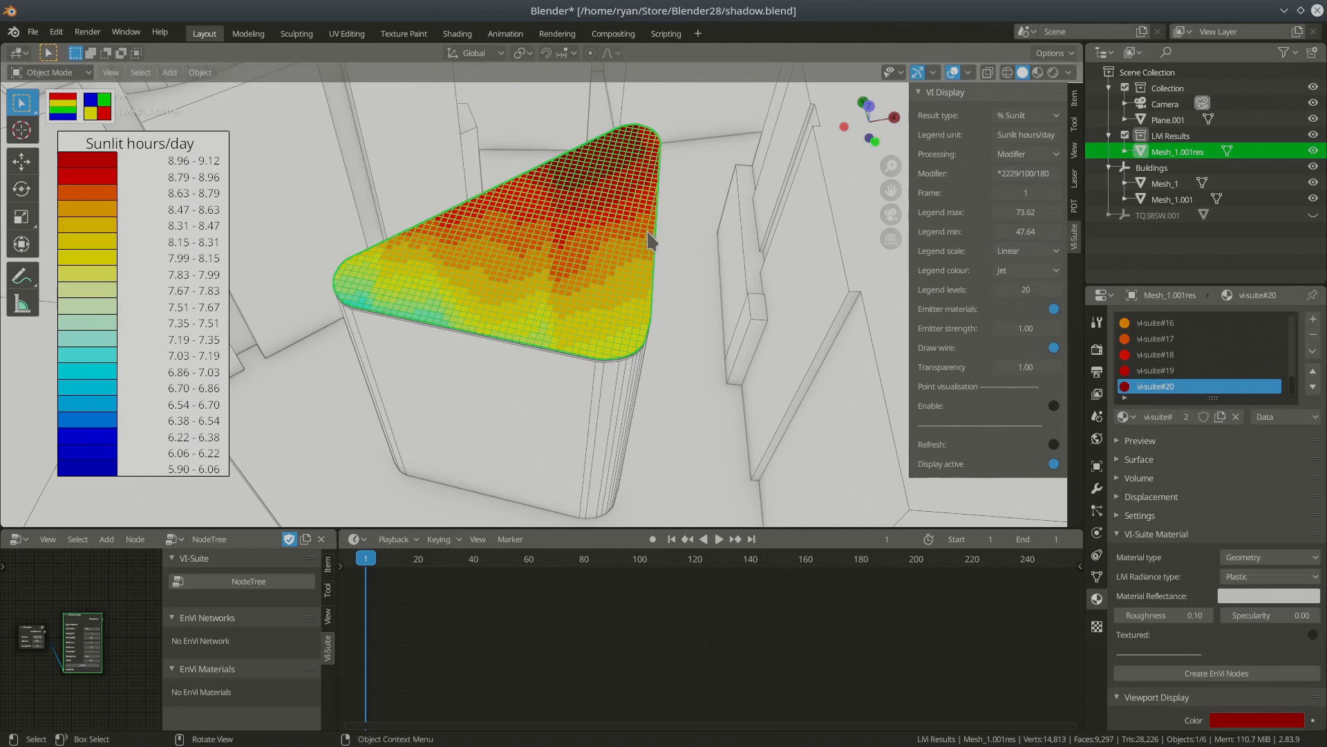
pyautogui.click(465, 304)
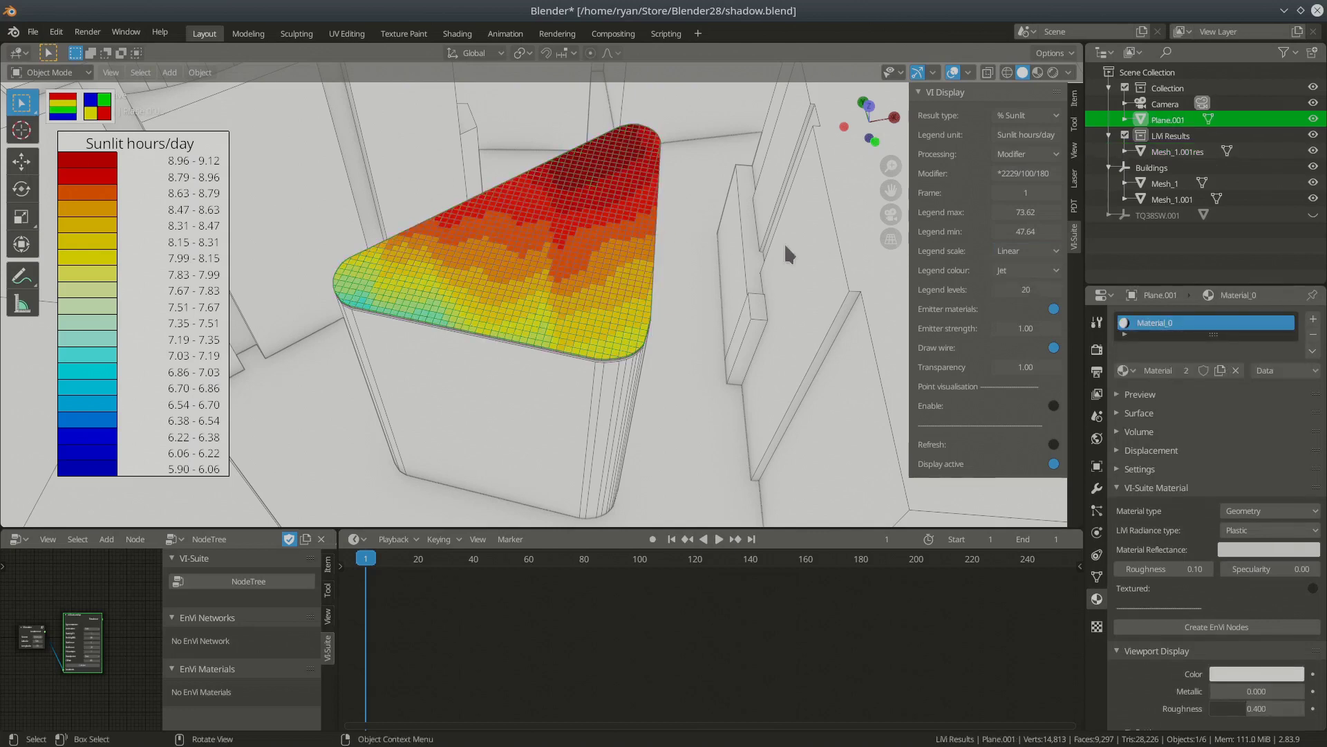
# Step: Try the Grey, Rainbow and Plasma legend colours on the roof results
pyautogui.click(1010, 271)
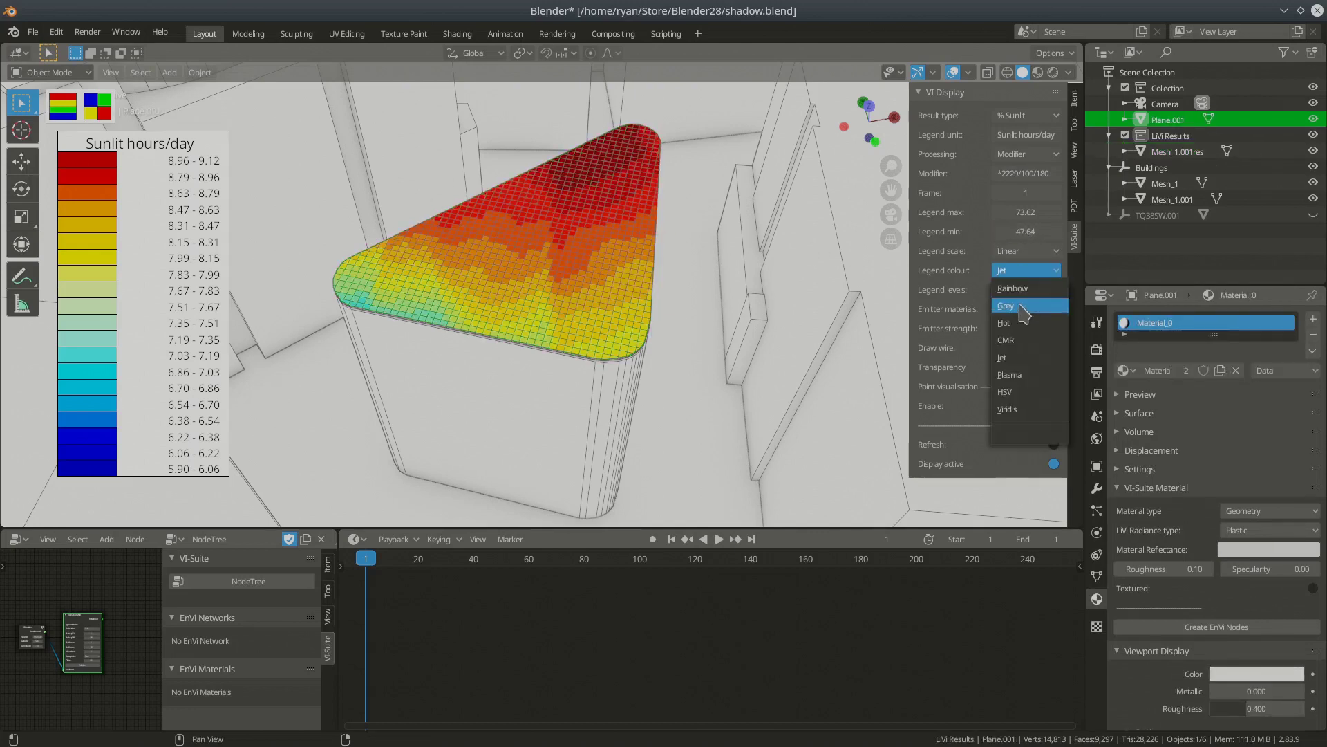
pyautogui.click(1024, 307)
pyautogui.click(1033, 274)
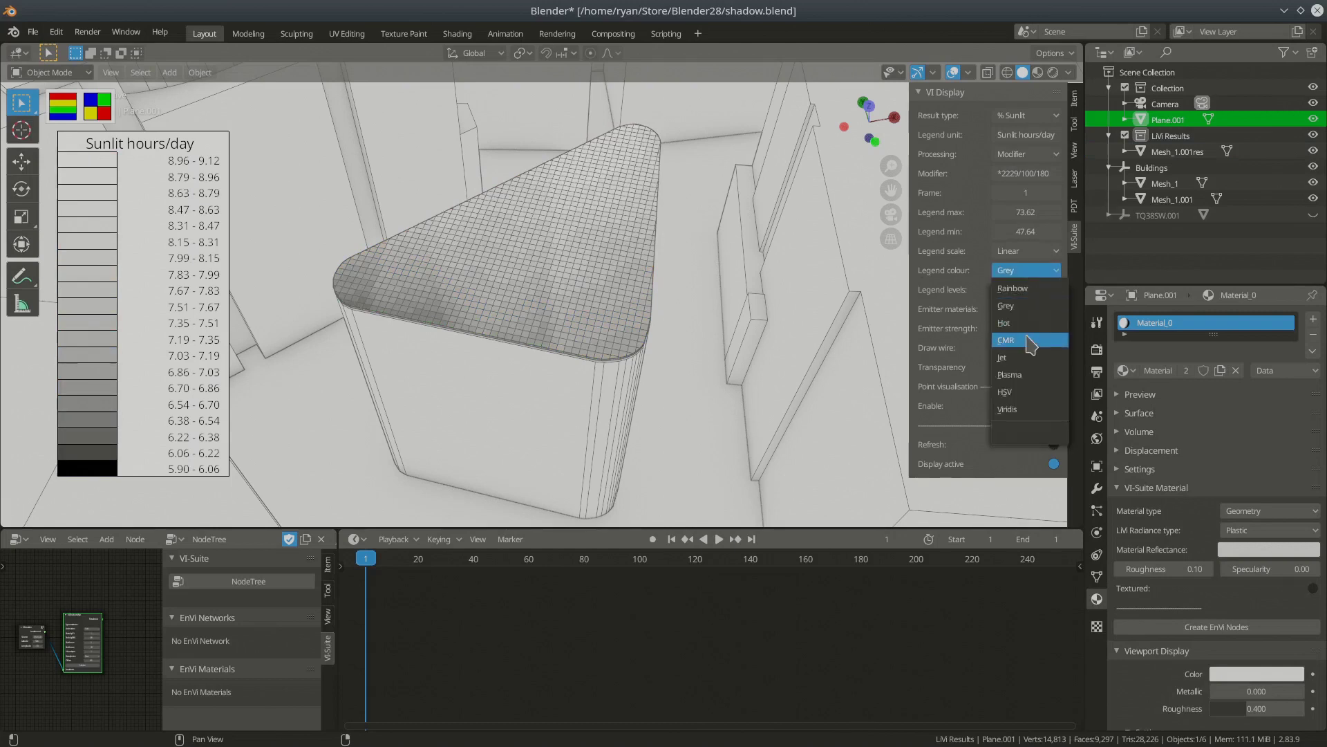
pyautogui.click(1030, 293)
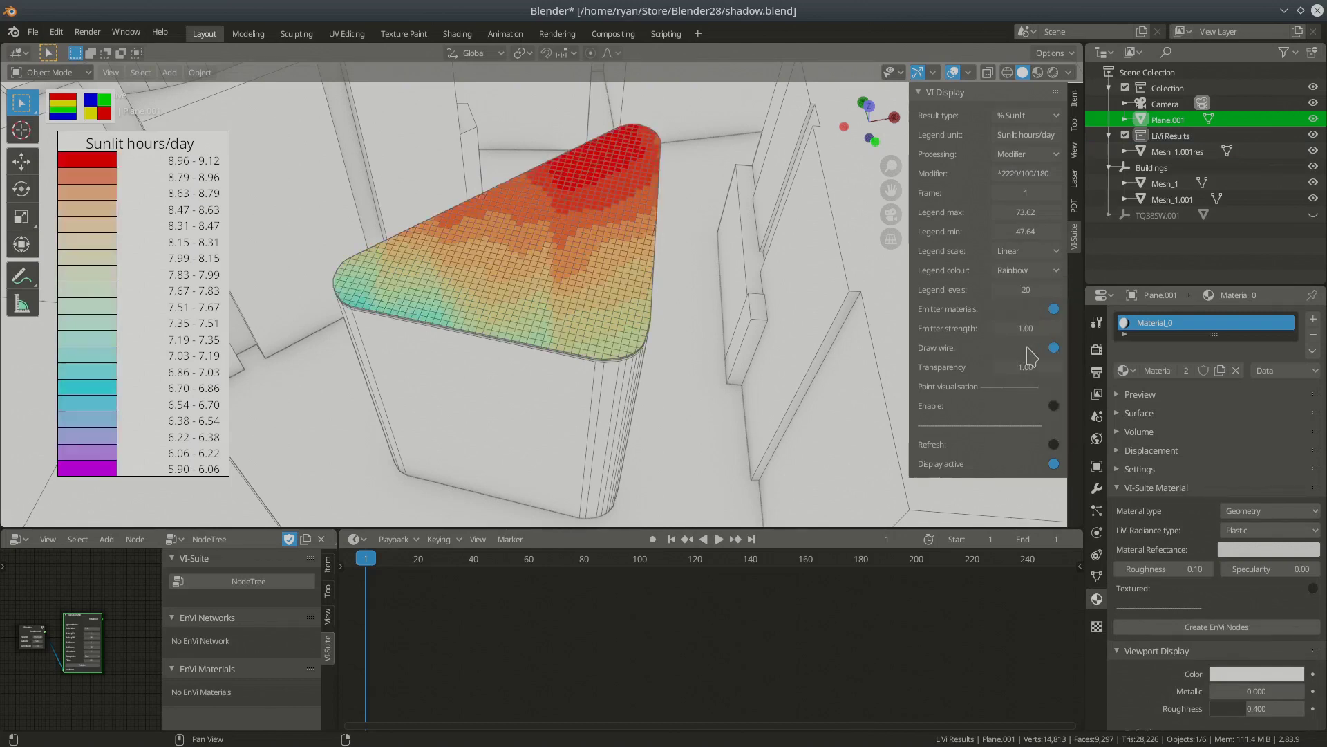
pyautogui.click(1027, 270)
pyautogui.click(1030, 379)
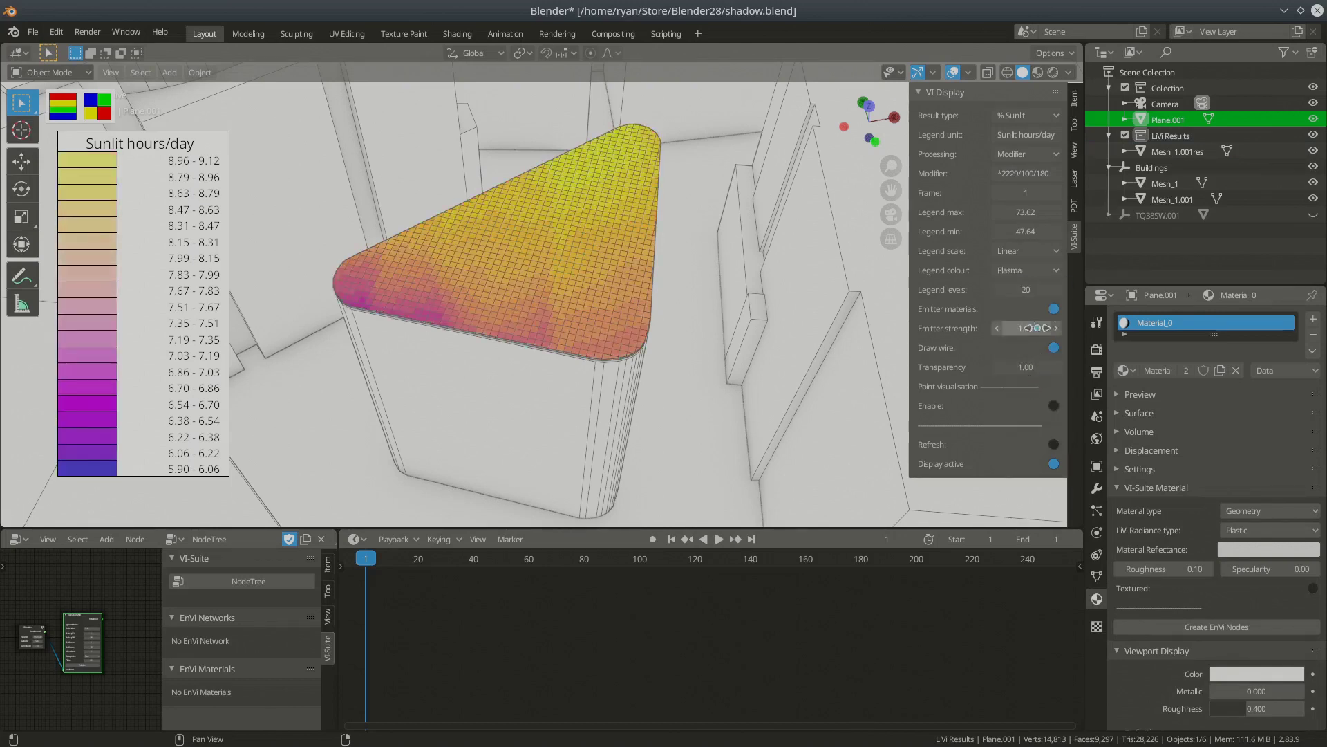
# Step: Set the legend colour to Viridis and the number of legend levels to 36
pyautogui.click(1028, 269)
pyautogui.click(1035, 379)
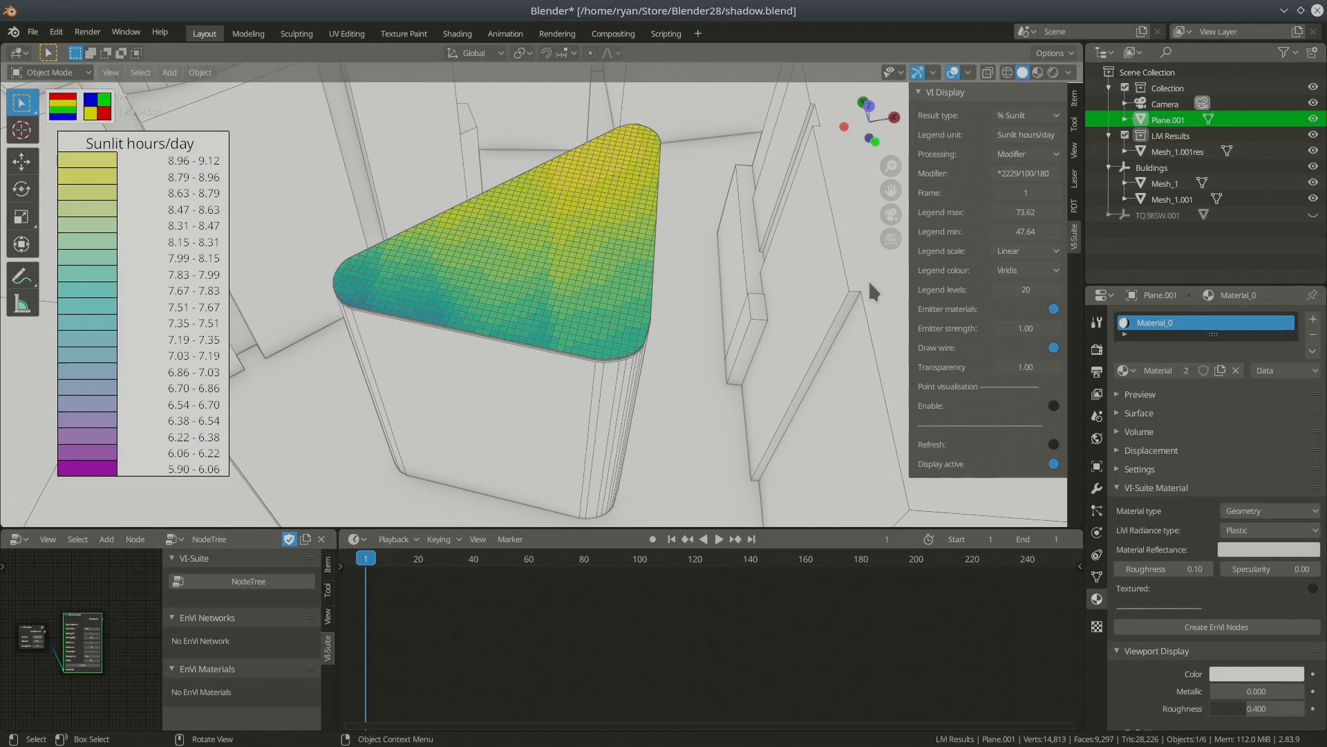
pyautogui.moveTo(1026, 289); pyautogui.dragTo(1068, 289)
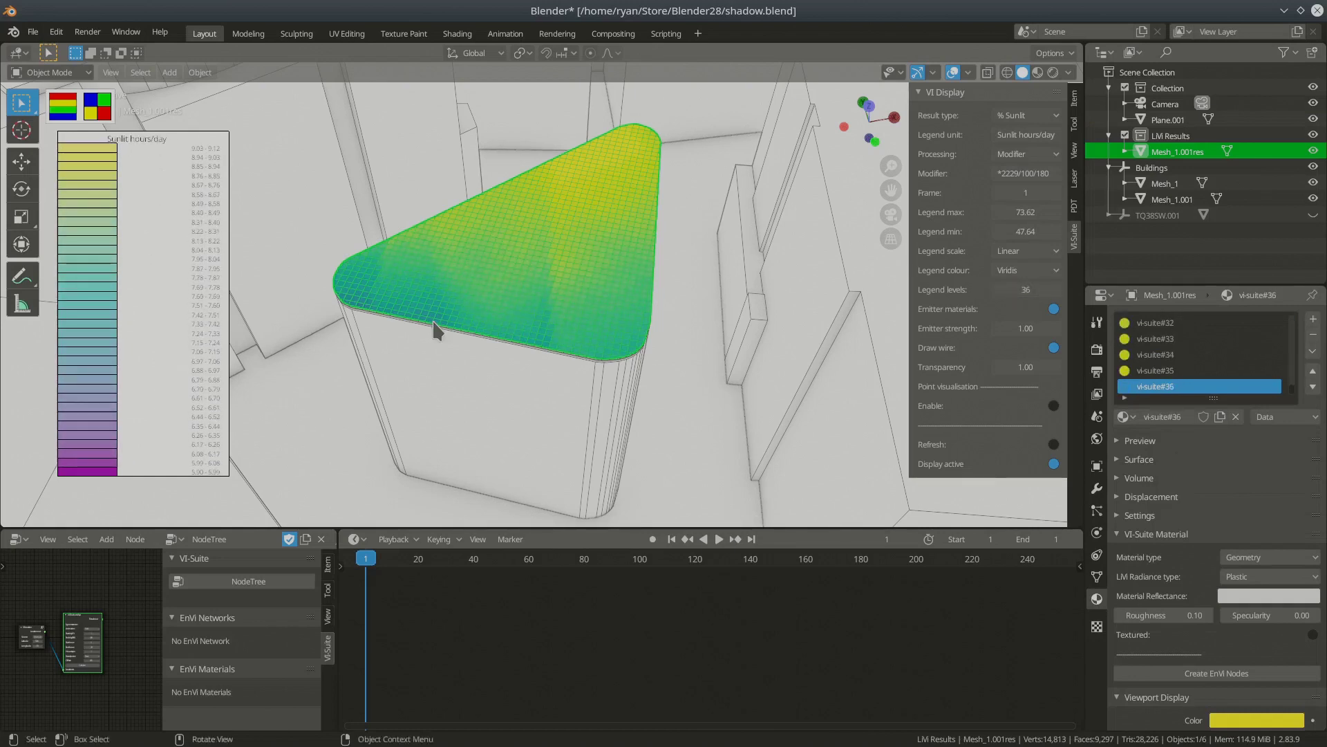
# Step: Narrow the sunlit hours legend and move it closer to the roof results
pyautogui.moveTo(230, 478); pyautogui.dragTo(132, 522)
pyautogui.moveTo(60, 141); pyautogui.dragTo(243, 101)
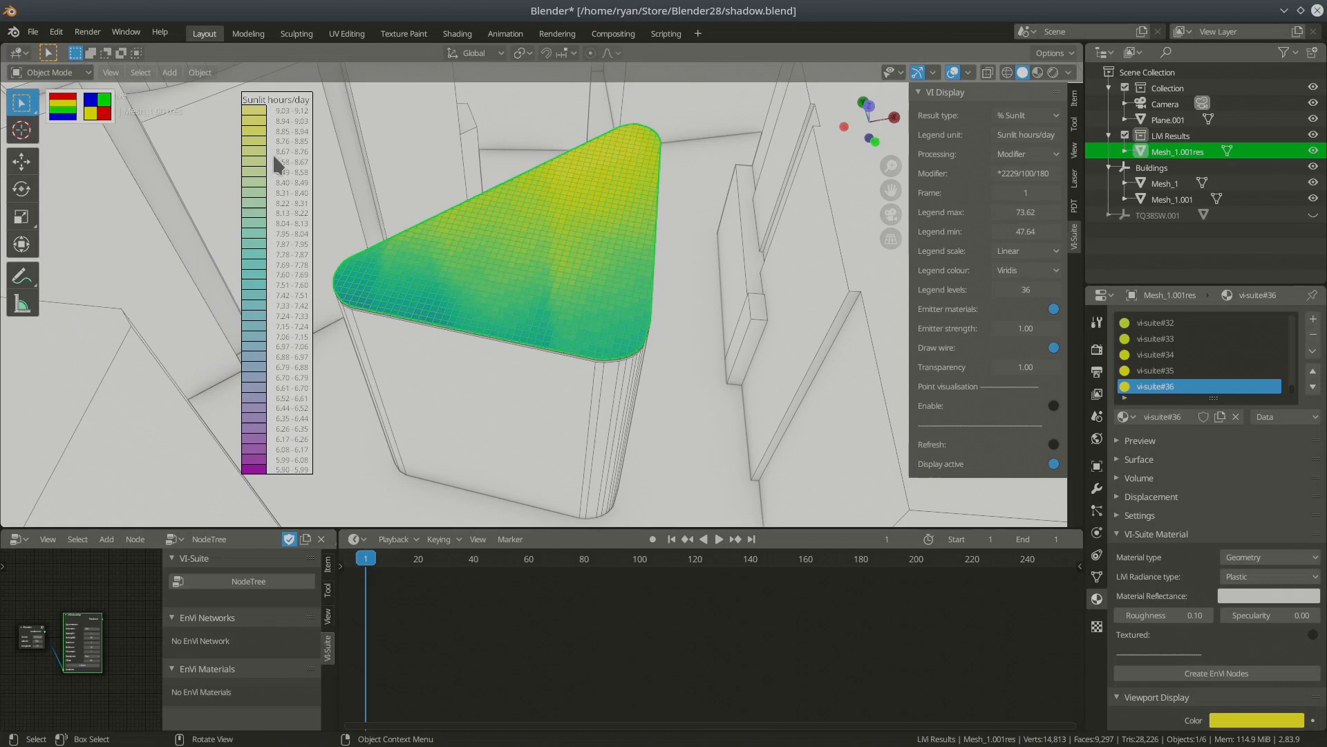
# Step: Turn off emitter materials and preview the gridded roof results in rendered shading
pyautogui.click(680, 241)
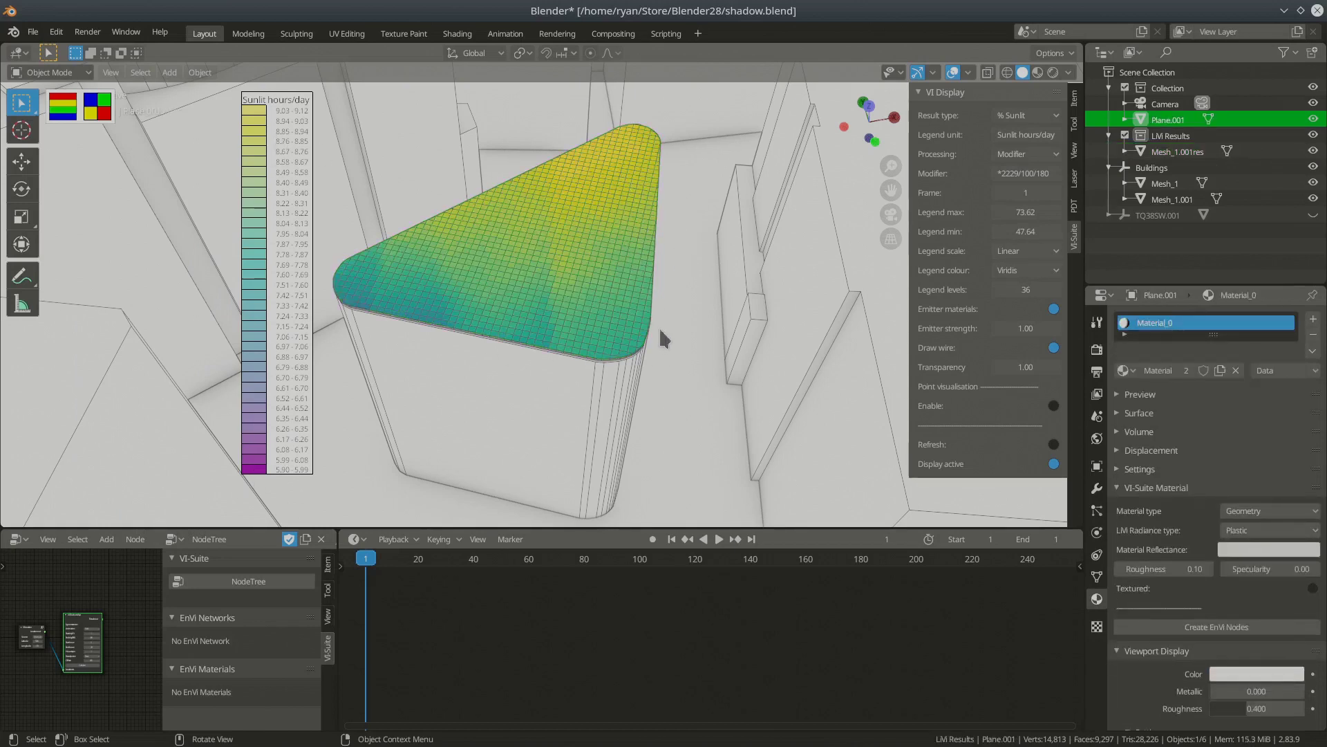
pyautogui.click(585, 236)
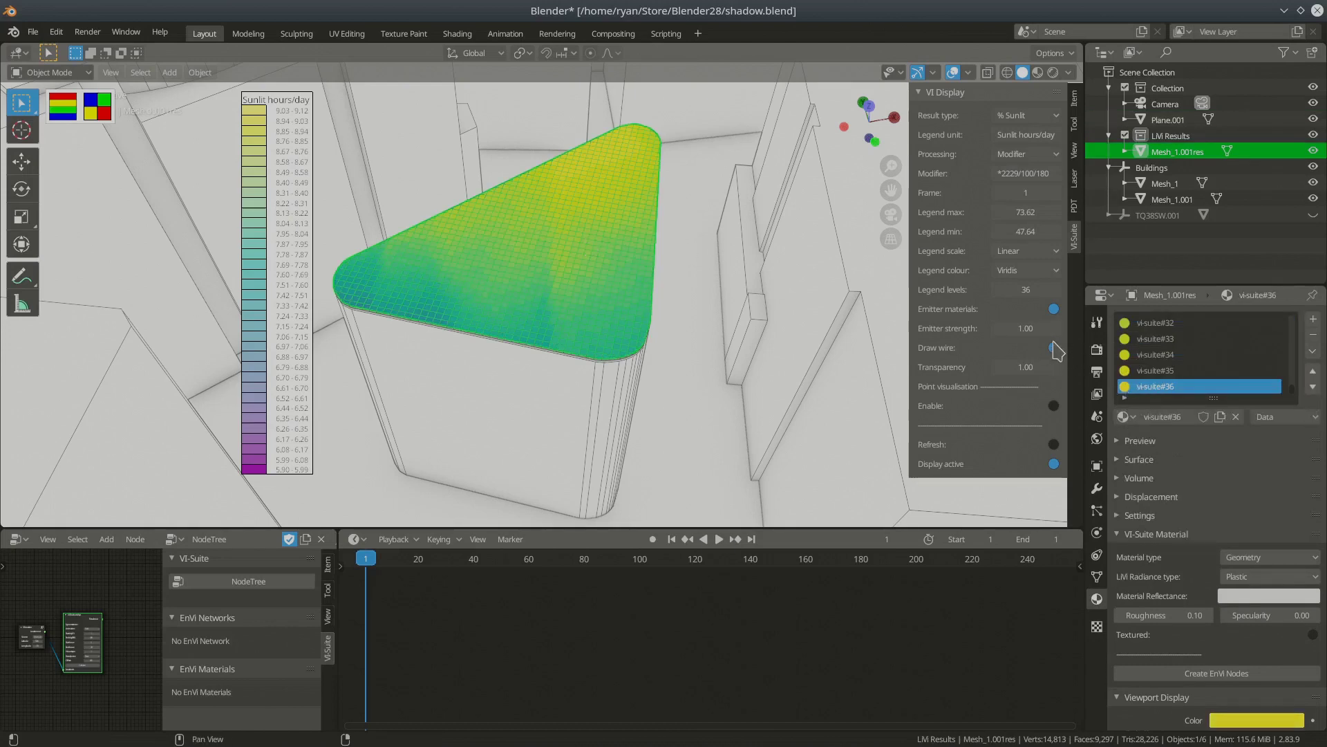
pyautogui.click(660, 250)
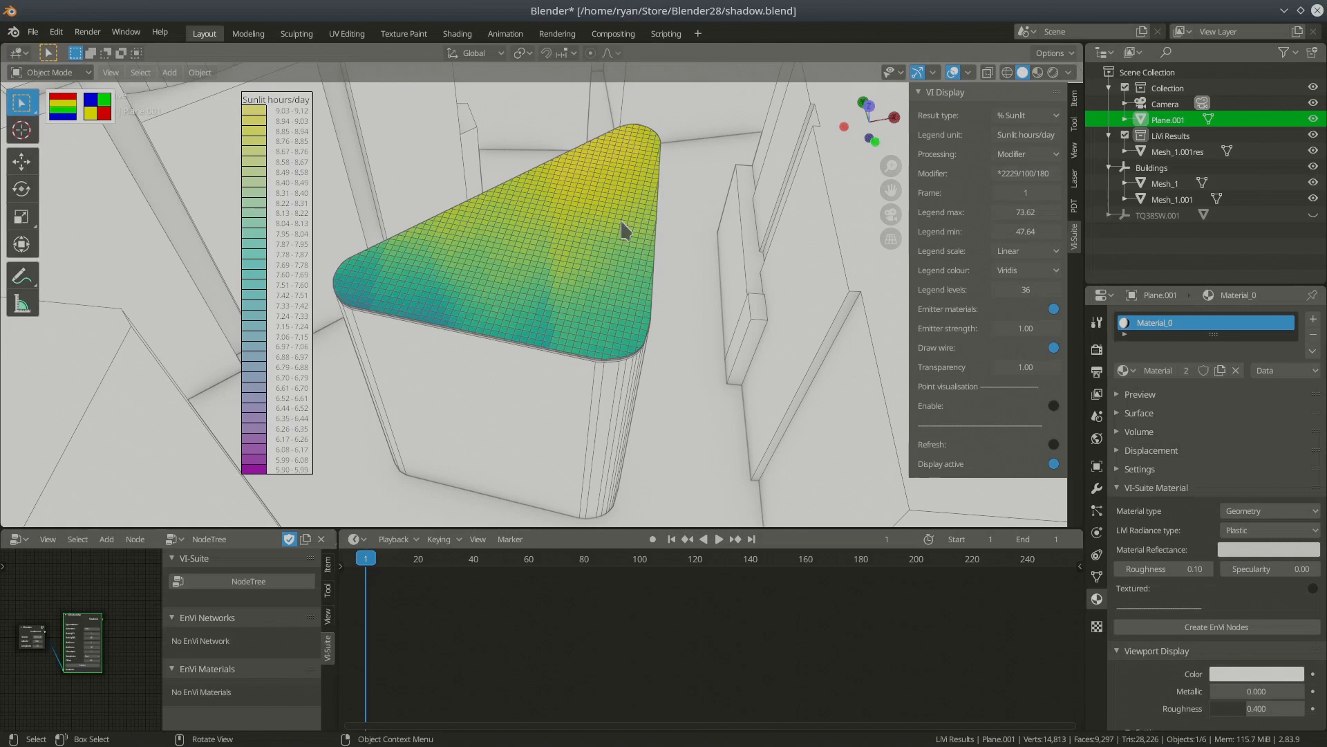
pyautogui.click(1054, 316)
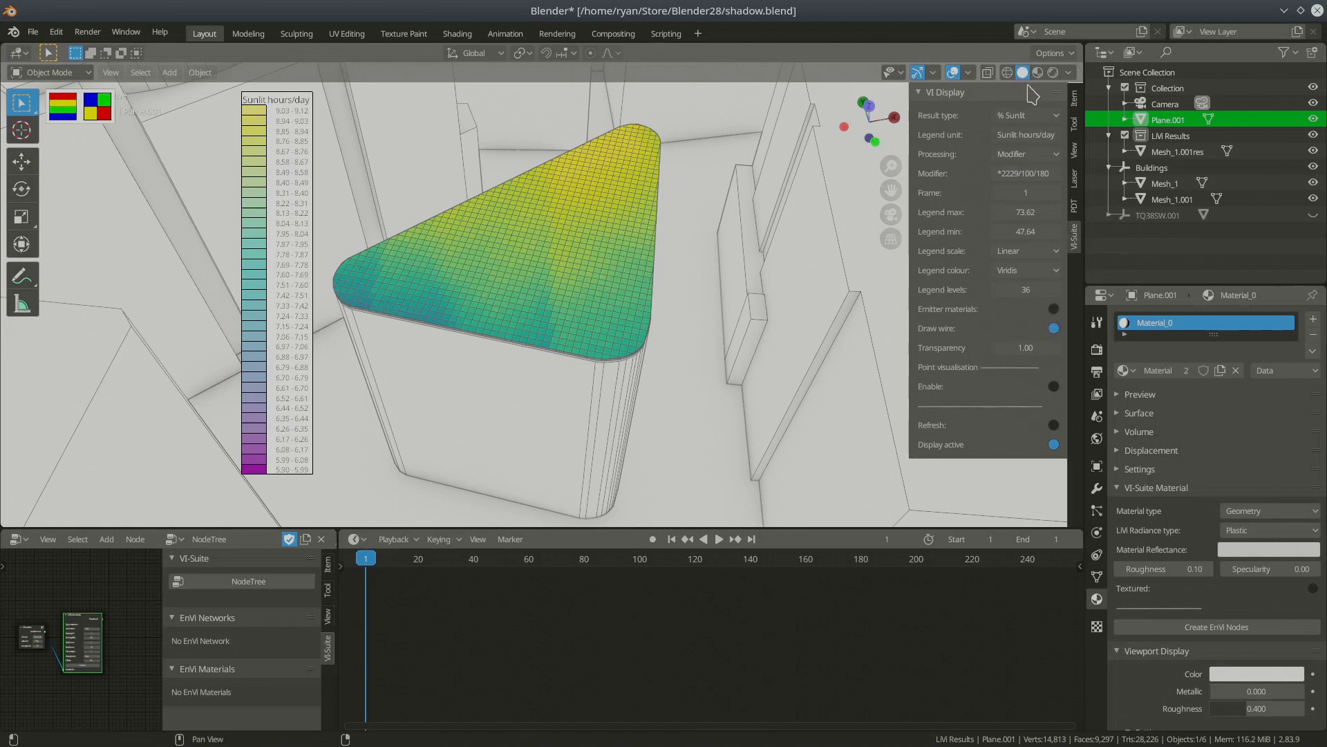
pyautogui.click(1053, 72)
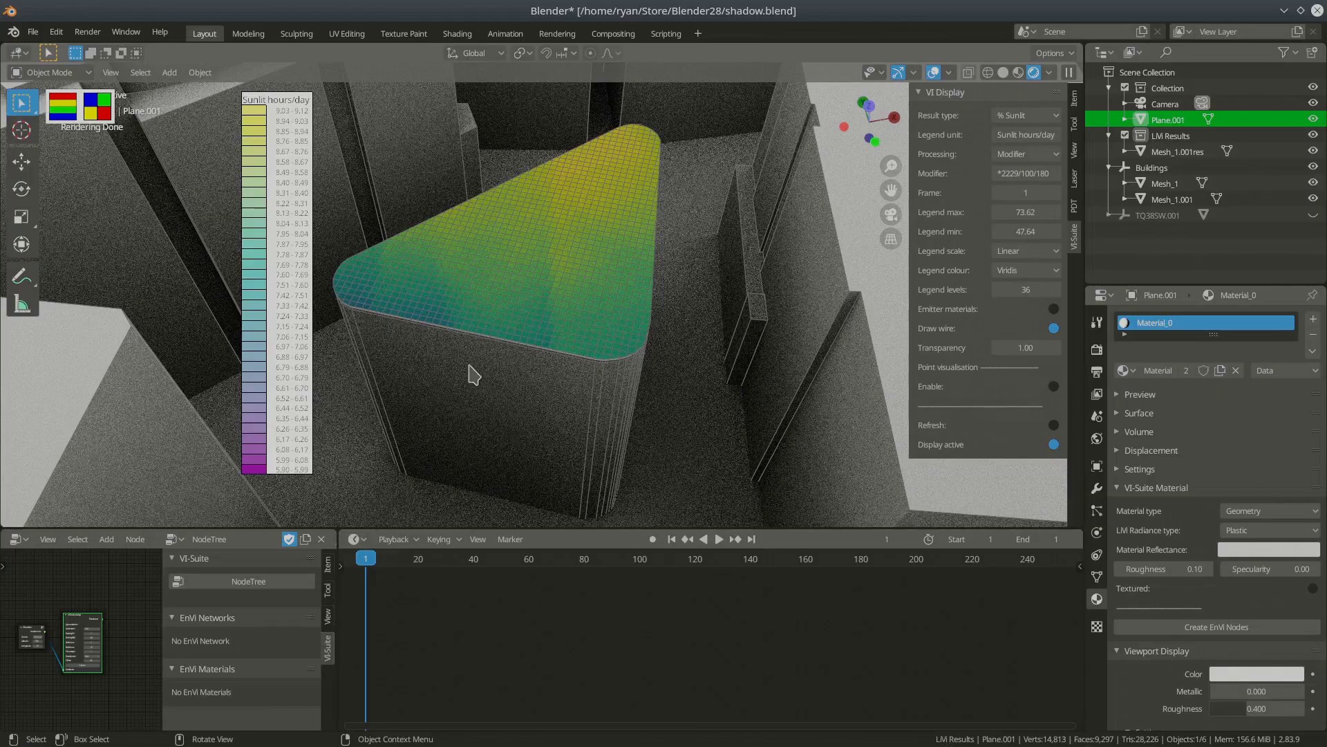
pyautogui.moveTo(545, 439)
pyautogui.mouseDown(button='middle')
pyautogui.moveTo(534, 437)
pyautogui.moveTo(557, 356)
pyautogui.moveTo(536, 335)
pyautogui.moveTo(593, 394)
pyautogui.mouseUp(button='middle')
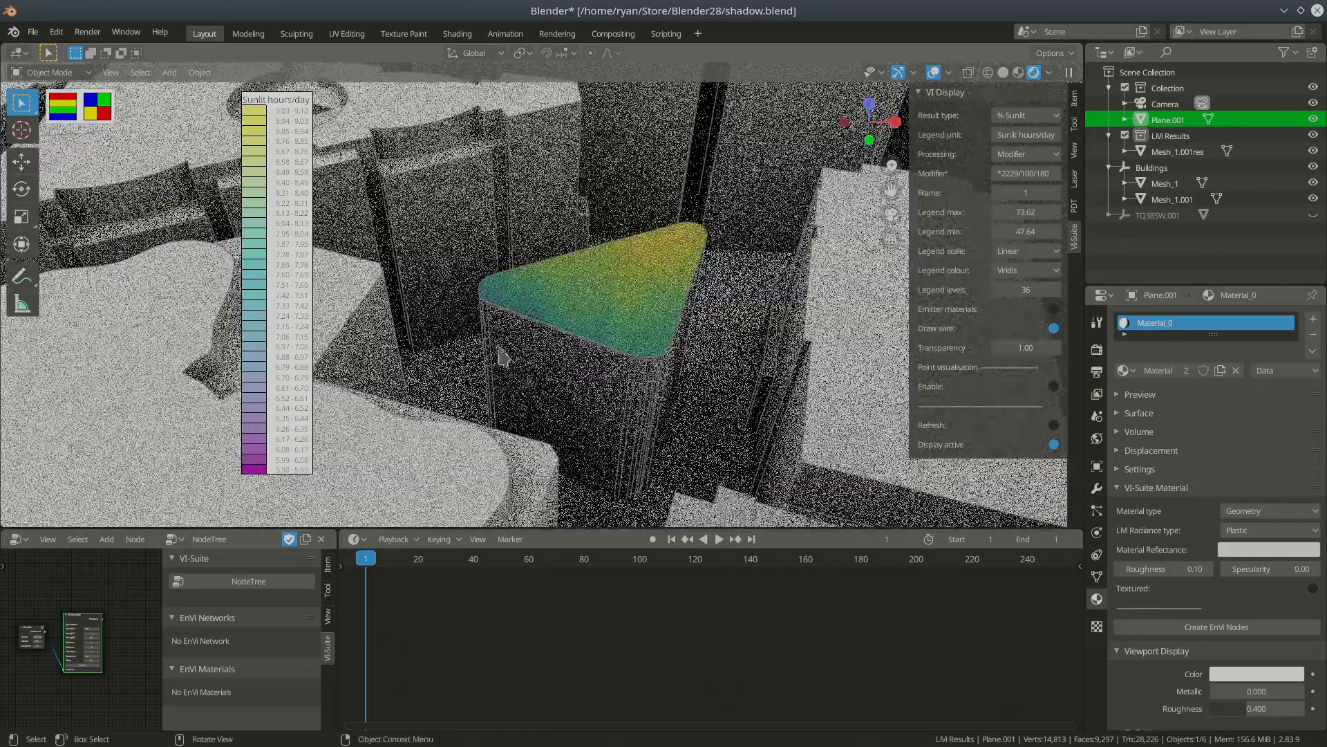
pyautogui.scroll(3, 617, 296)
pyautogui.scroll(1, 617, 296)
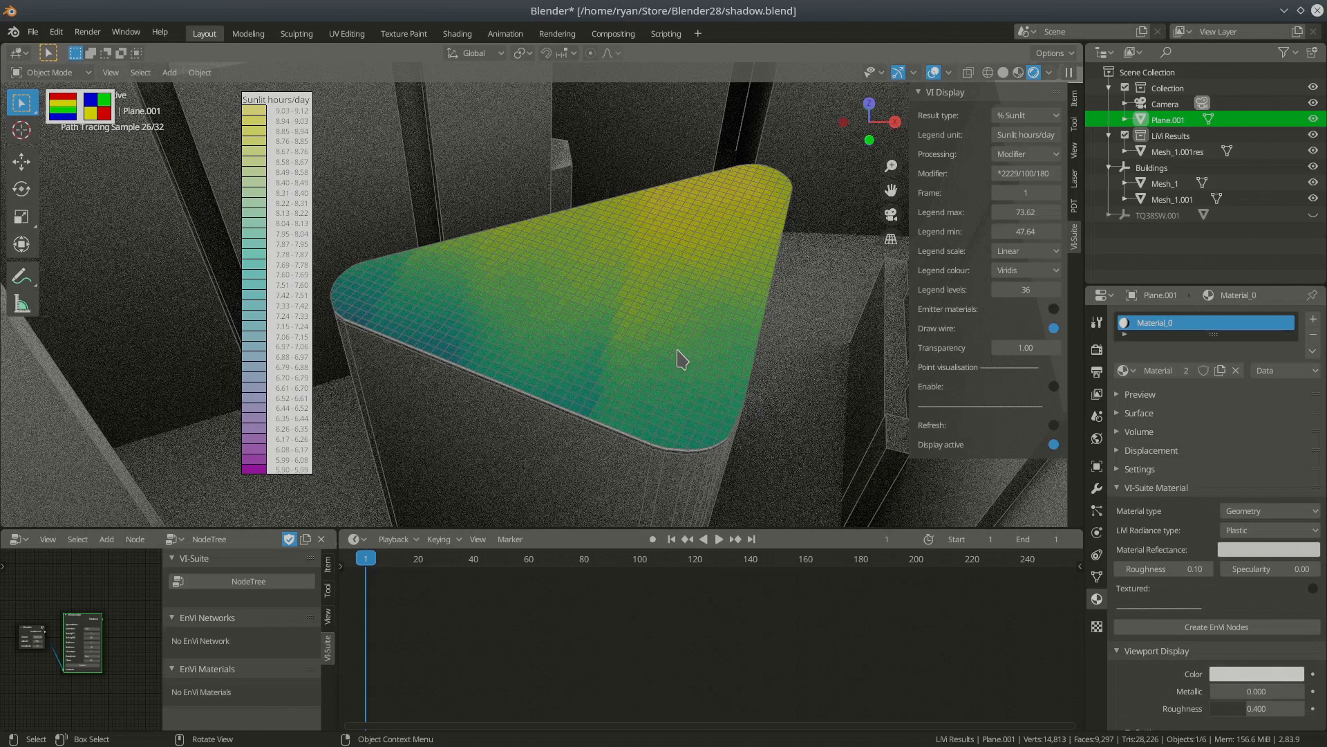
# Step: Compare the rendered roof with emitter materials on, and return to solid shading with emitter materials off
pyautogui.click(1054, 308)
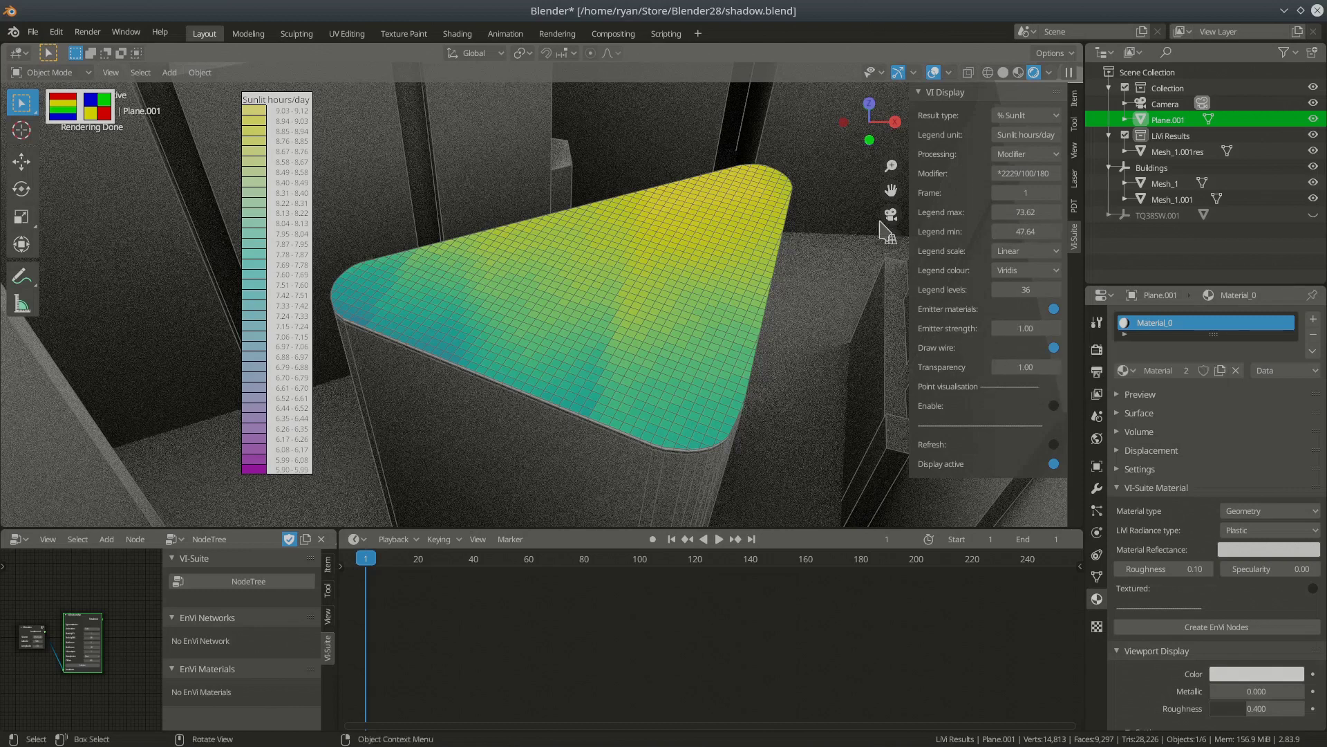
pyautogui.click(1003, 73)
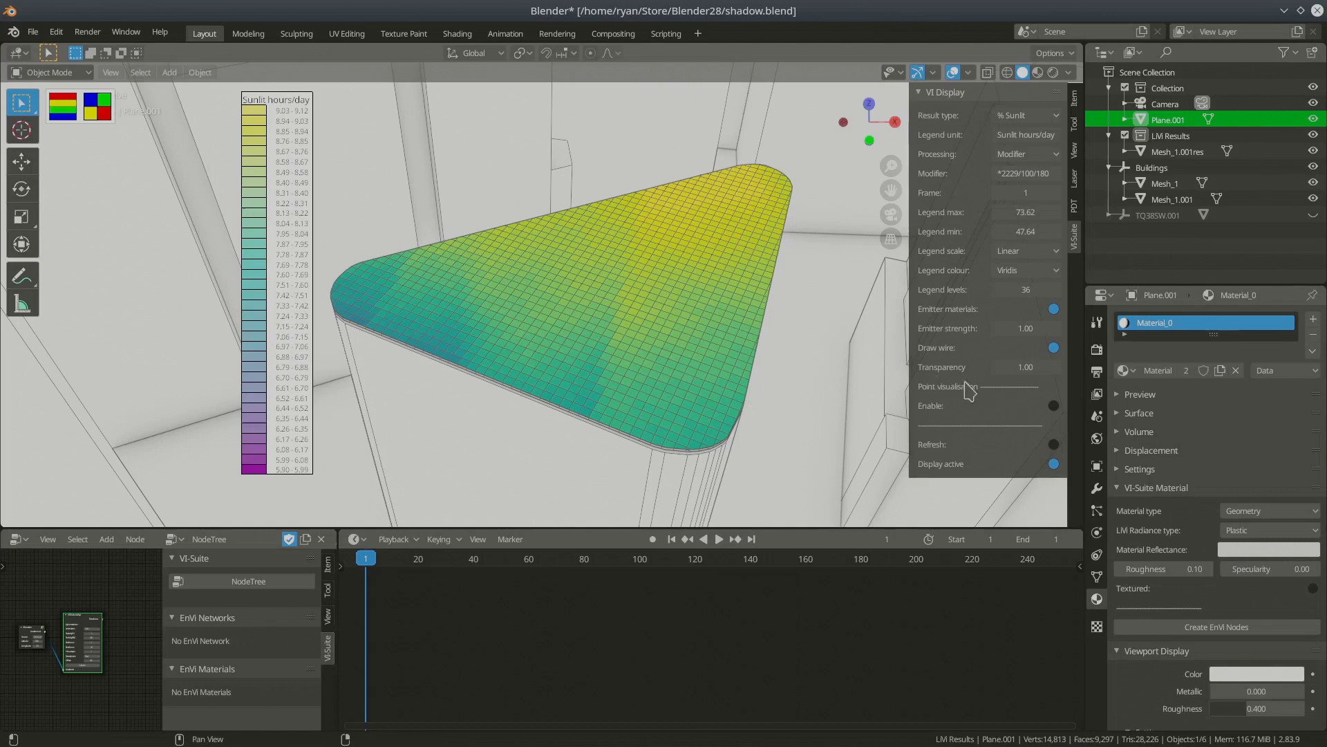
pyautogui.click(1052, 309)
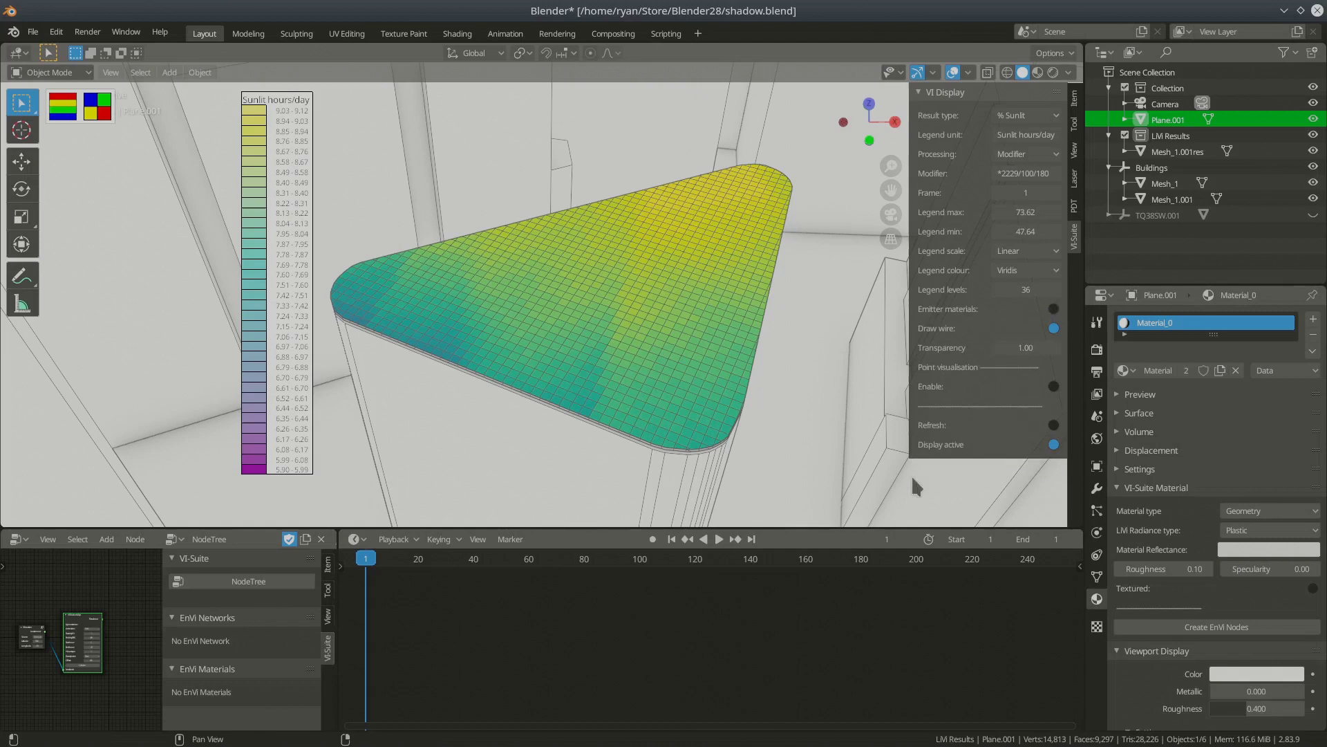
# Step: Try the roof results mesh without its drawn wireframe and restore the wireframe
pyautogui.click(669, 292)
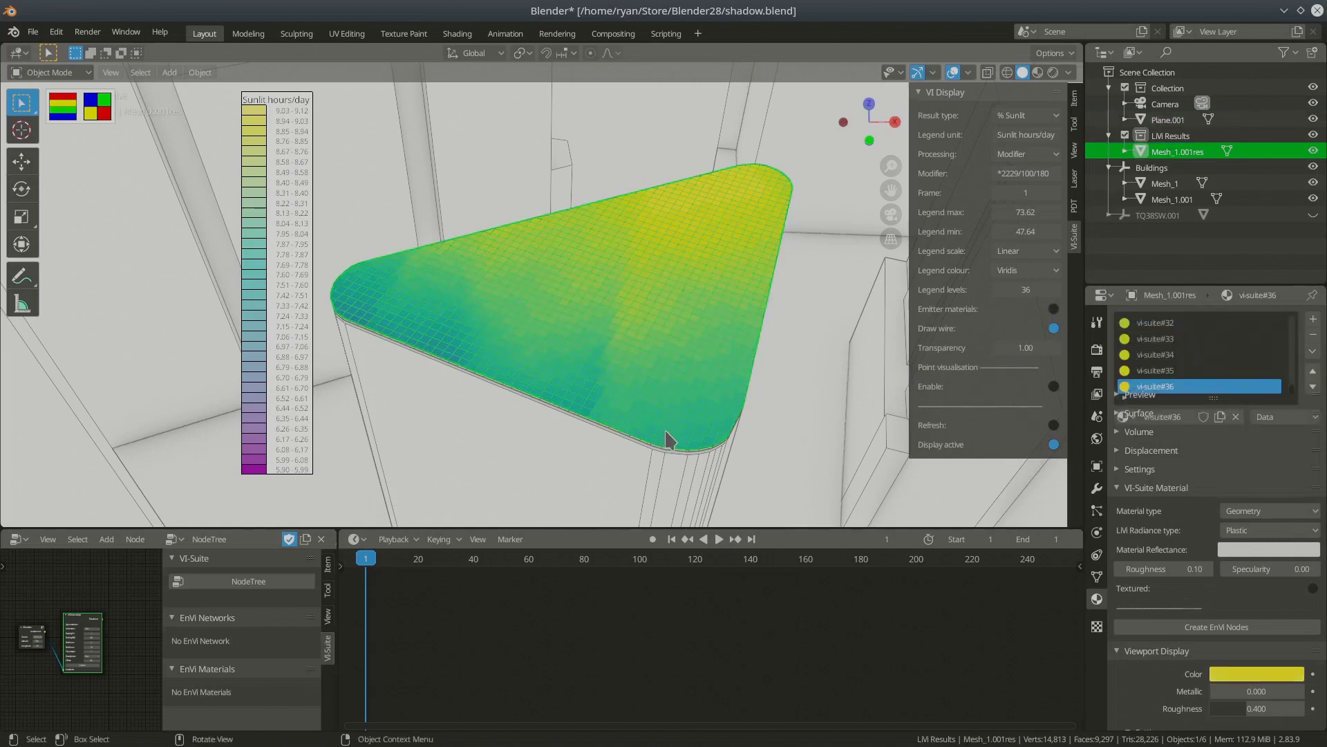
pyautogui.click(1052, 328)
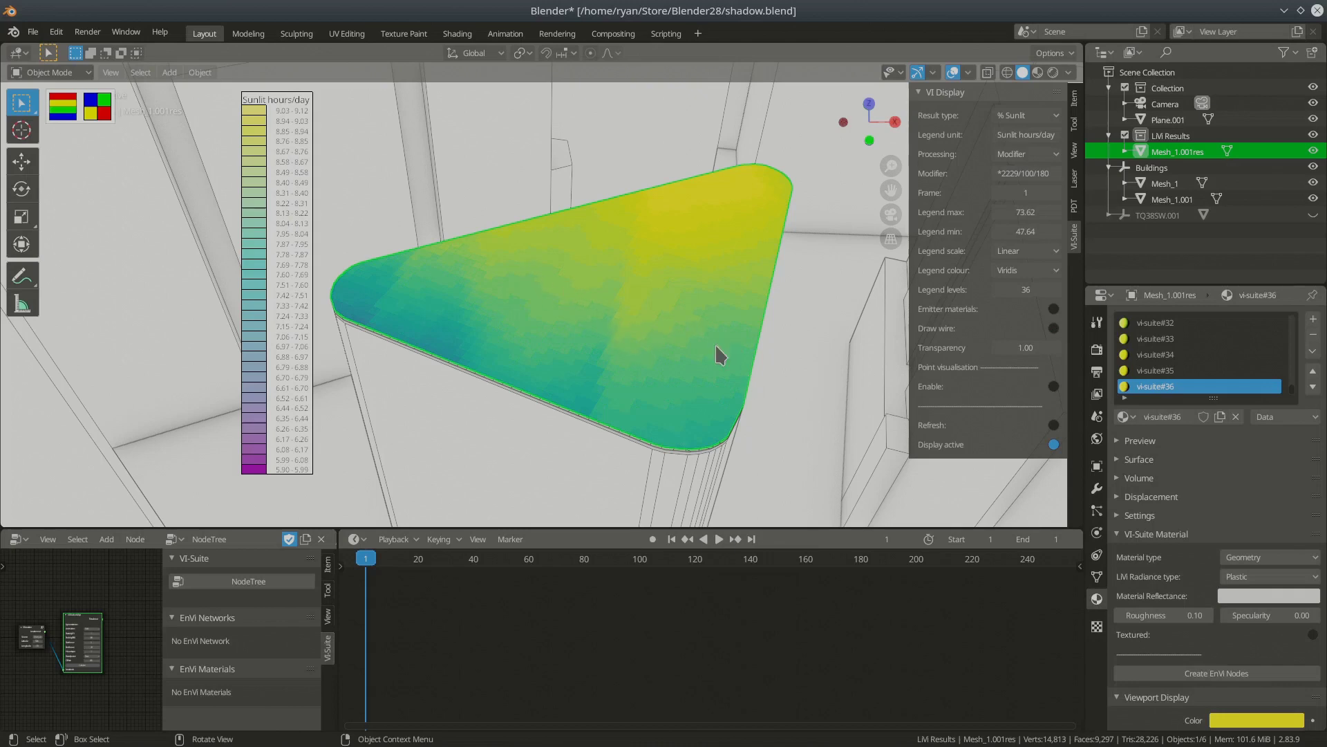
pyautogui.moveTo(785, 373); pyautogui.dragTo(695, 282, button='middle')
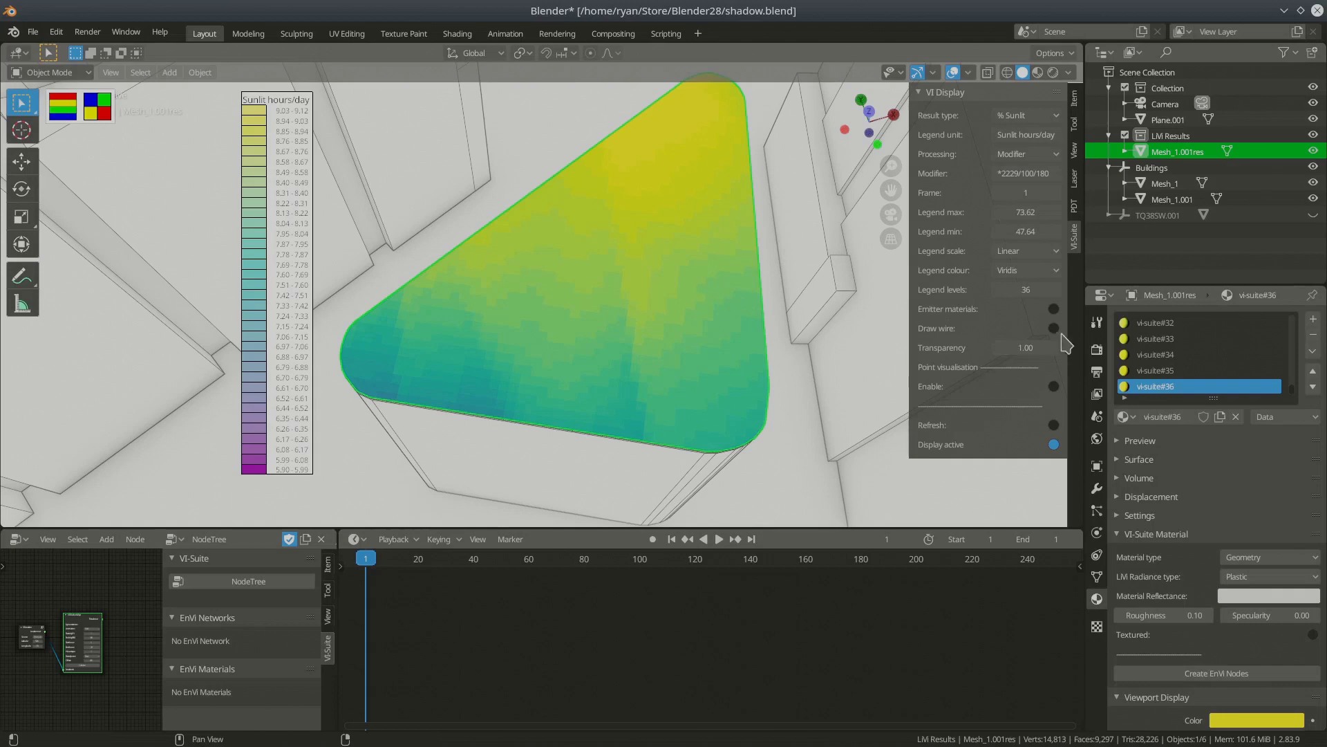
pyautogui.click(789, 347)
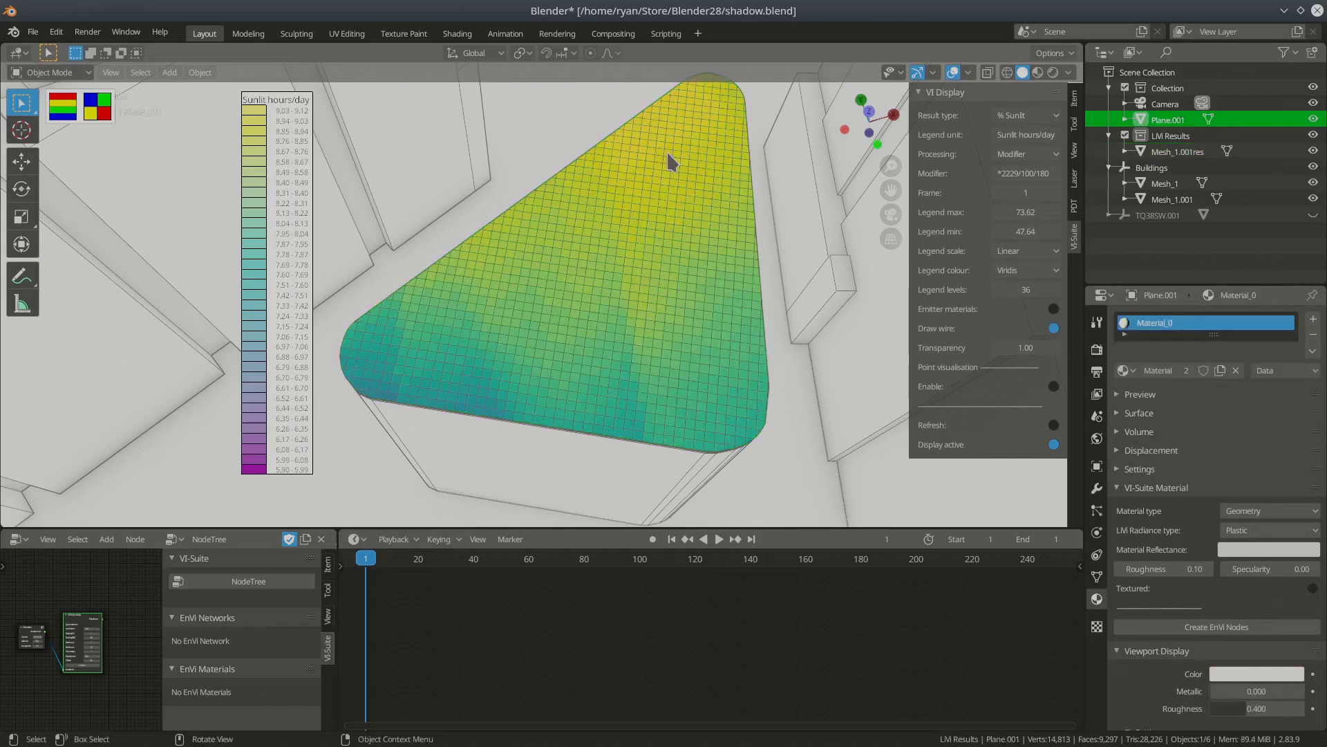
# Step: Try transparency values down to 0.00 in rendered shading, and restore solid shading with transparency 1.00
pyautogui.moveTo(1023, 347); pyautogui.dragTo(1051, 347)
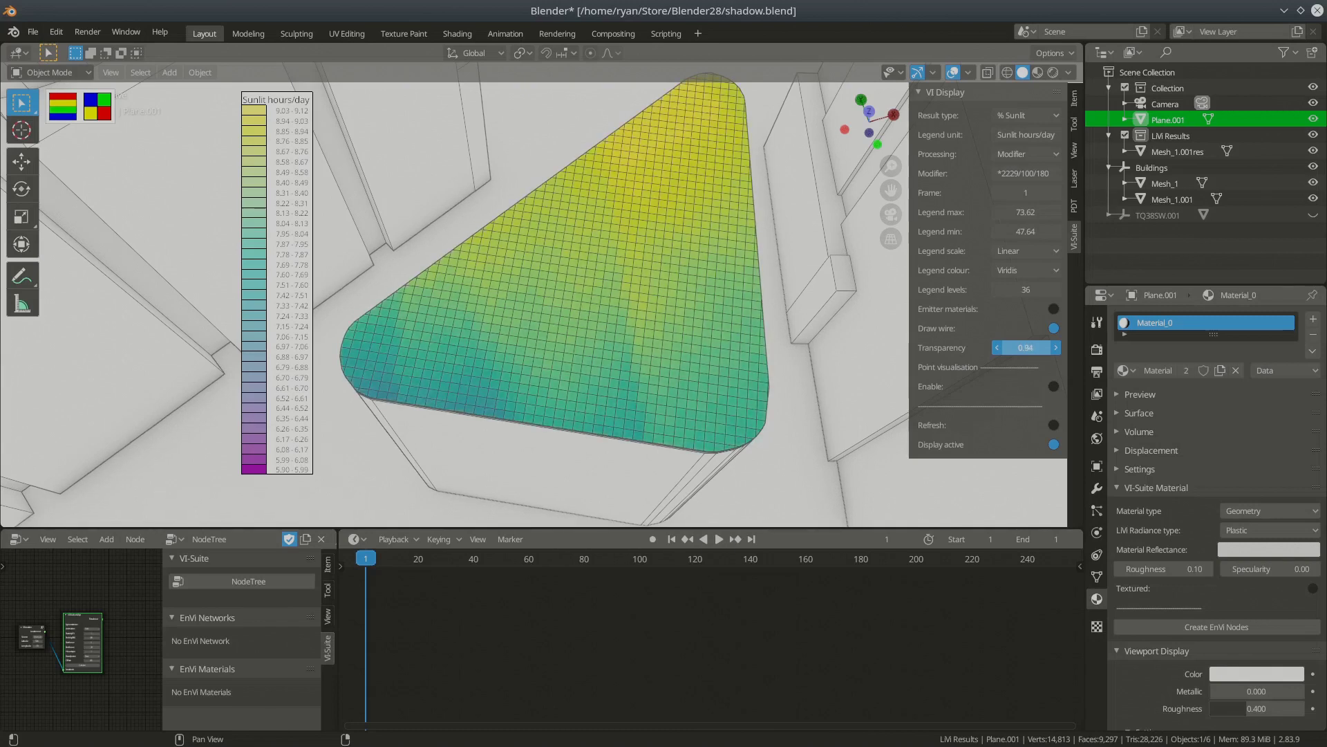
pyautogui.click(1052, 72)
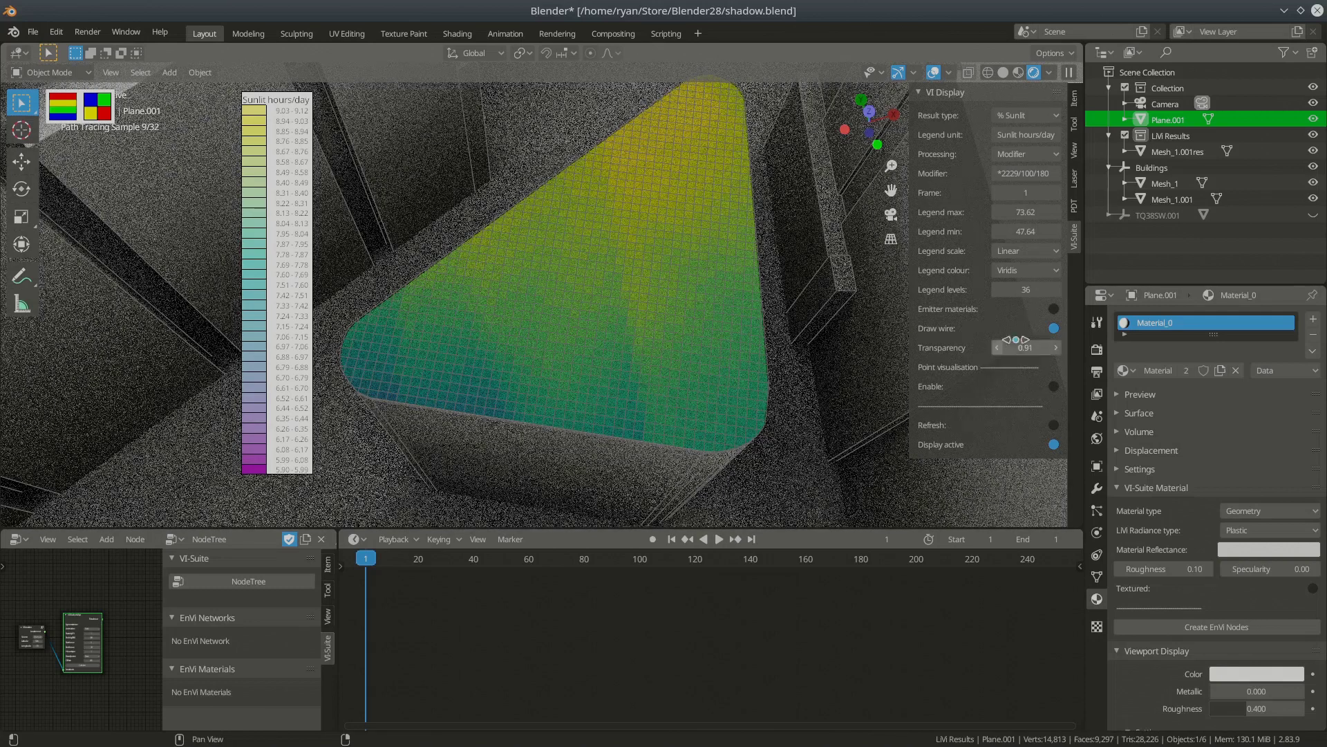
pyautogui.click(996, 347)
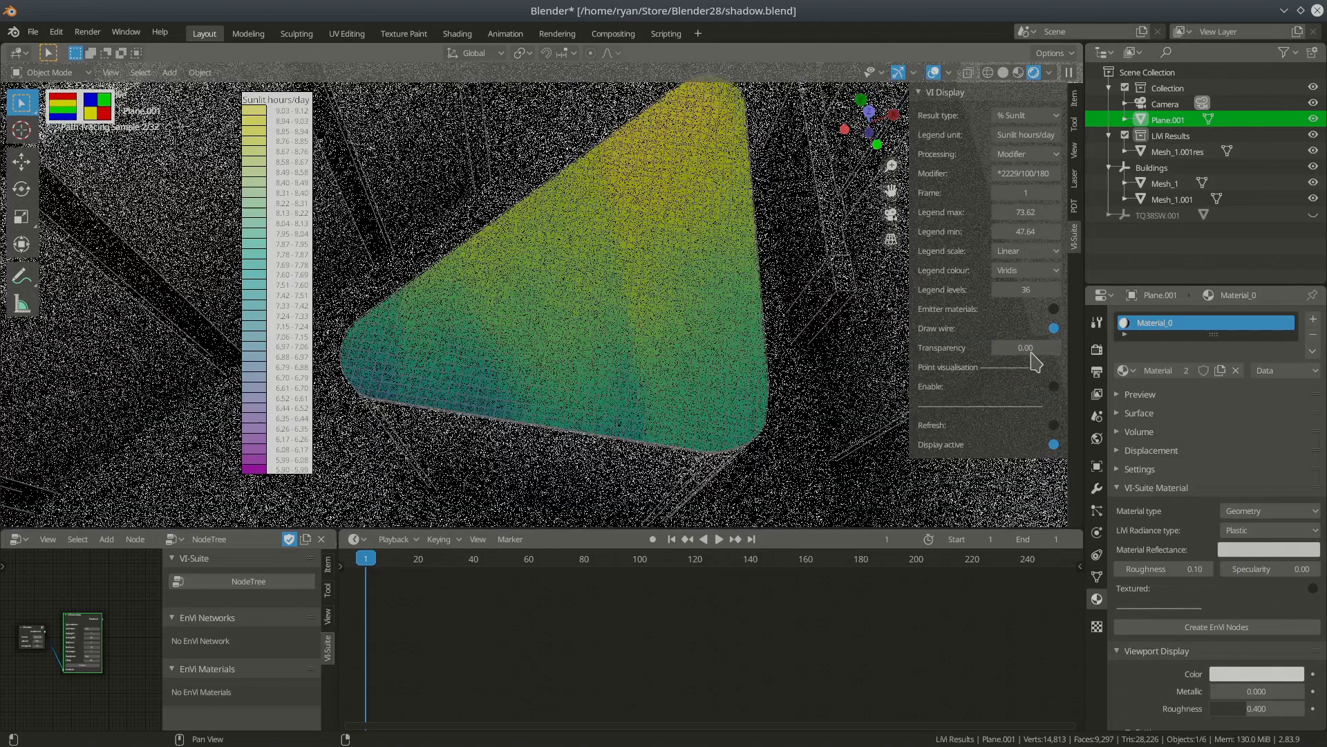
pyautogui.moveTo(1019, 345); pyautogui.dragTo(1065, 346)
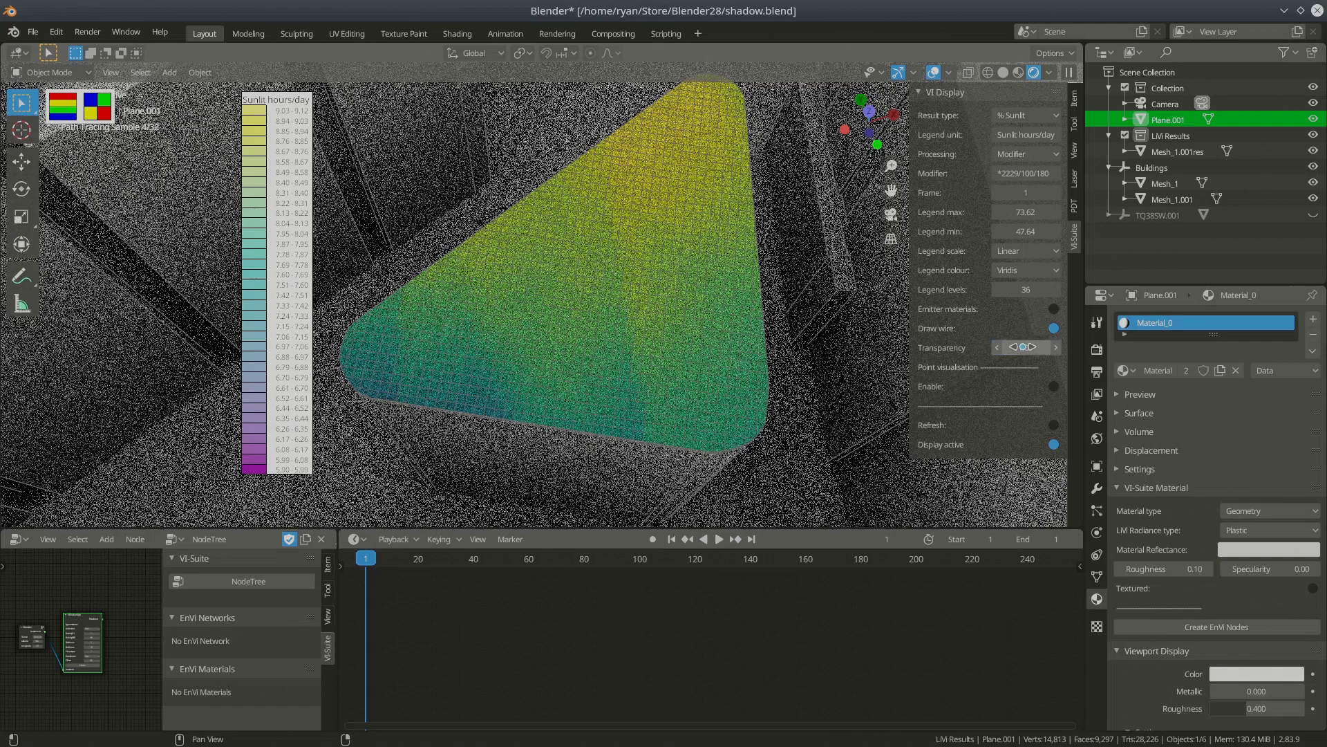
pyautogui.moveTo(1027, 347); pyautogui.dragTo(982, 345)
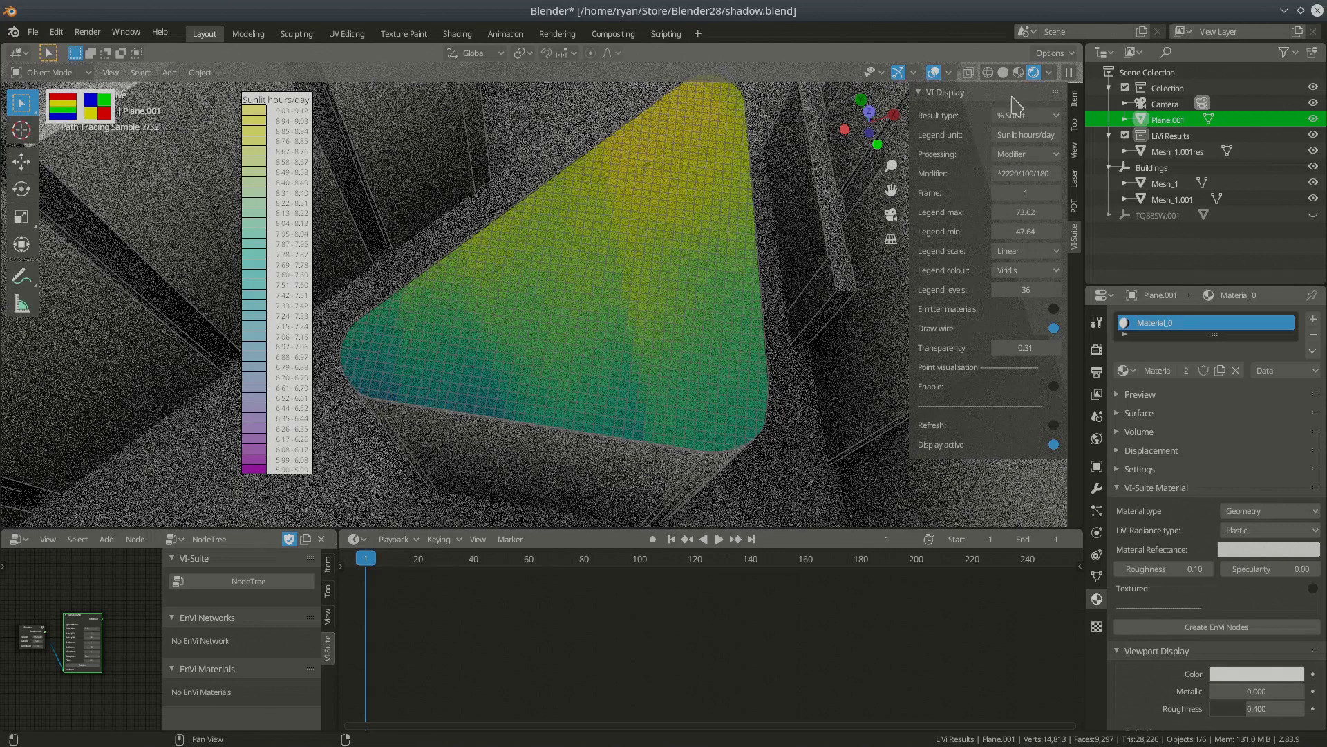
pyautogui.click(1003, 72)
pyautogui.moveTo(1016, 347); pyautogui.dragTo(1058, 347)
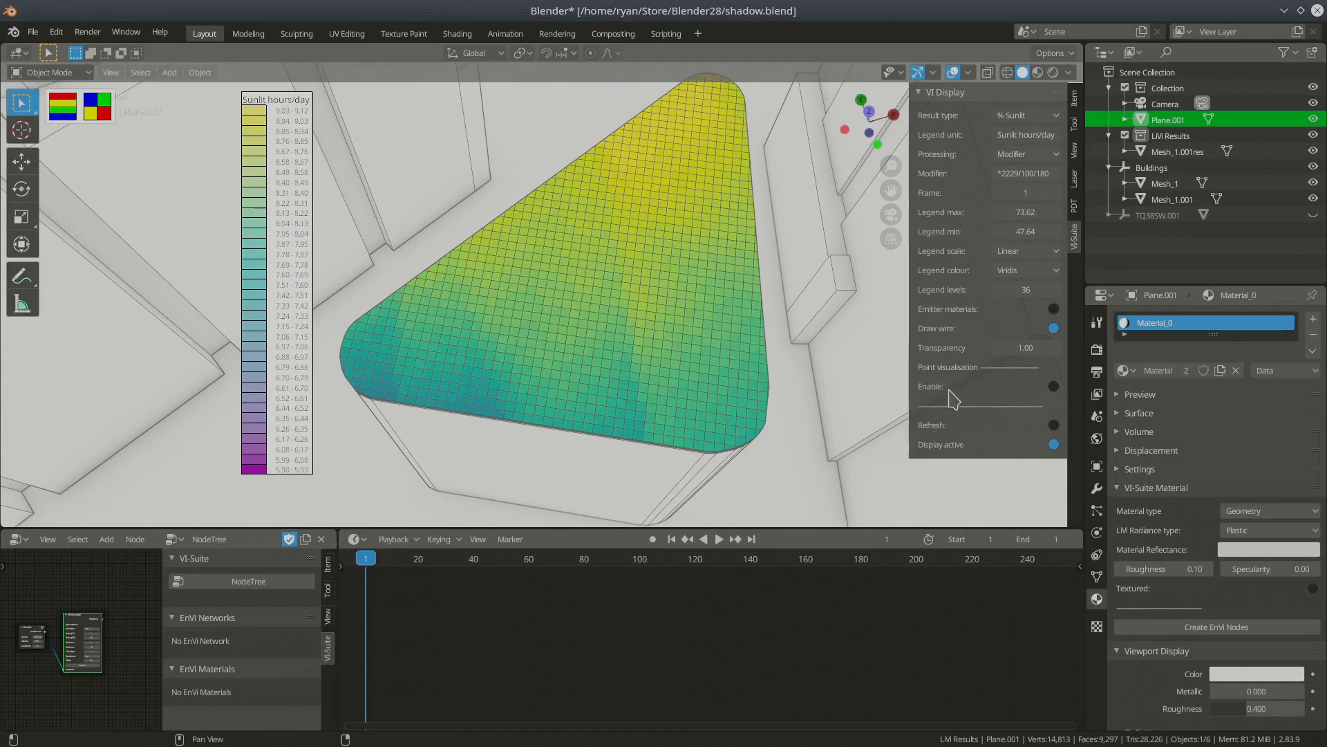
# Step: Select the roof results mesh and enable point visualisation of its sunlit hours values
pyautogui.click(708, 314)
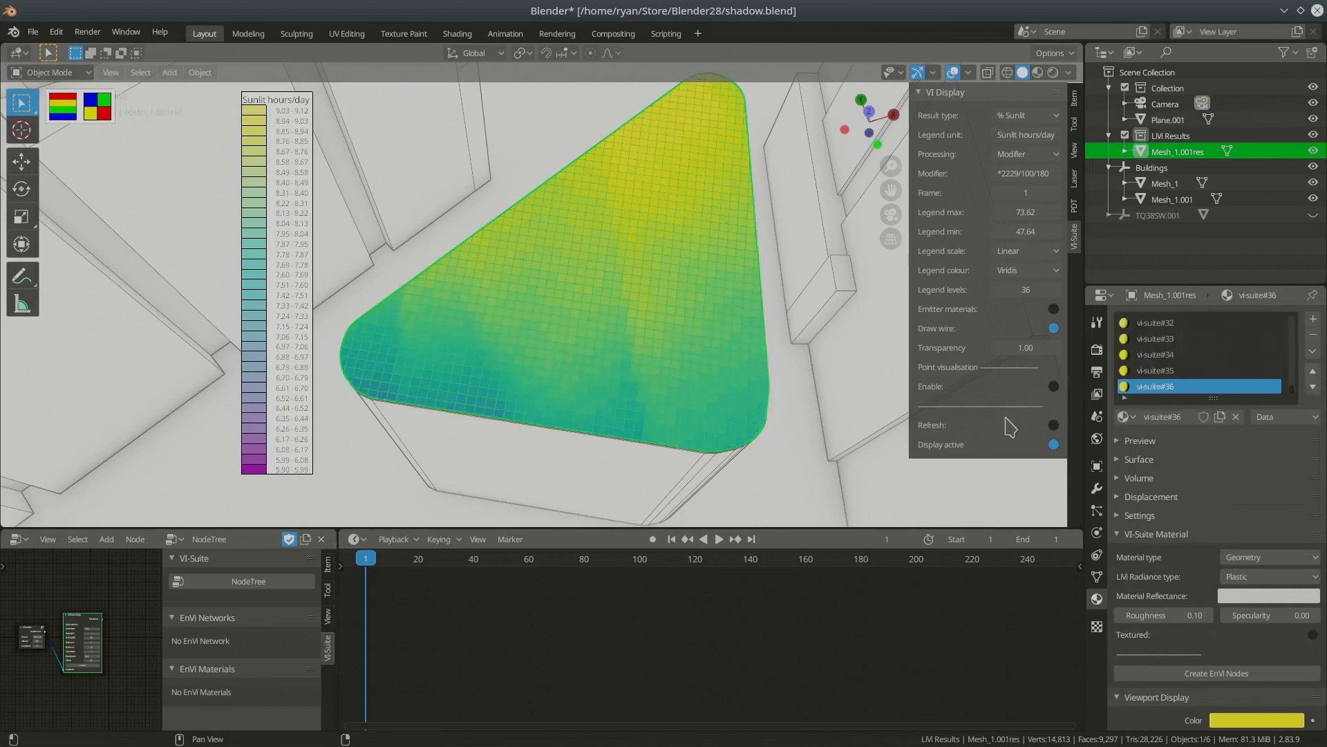
pyautogui.click(1054, 387)
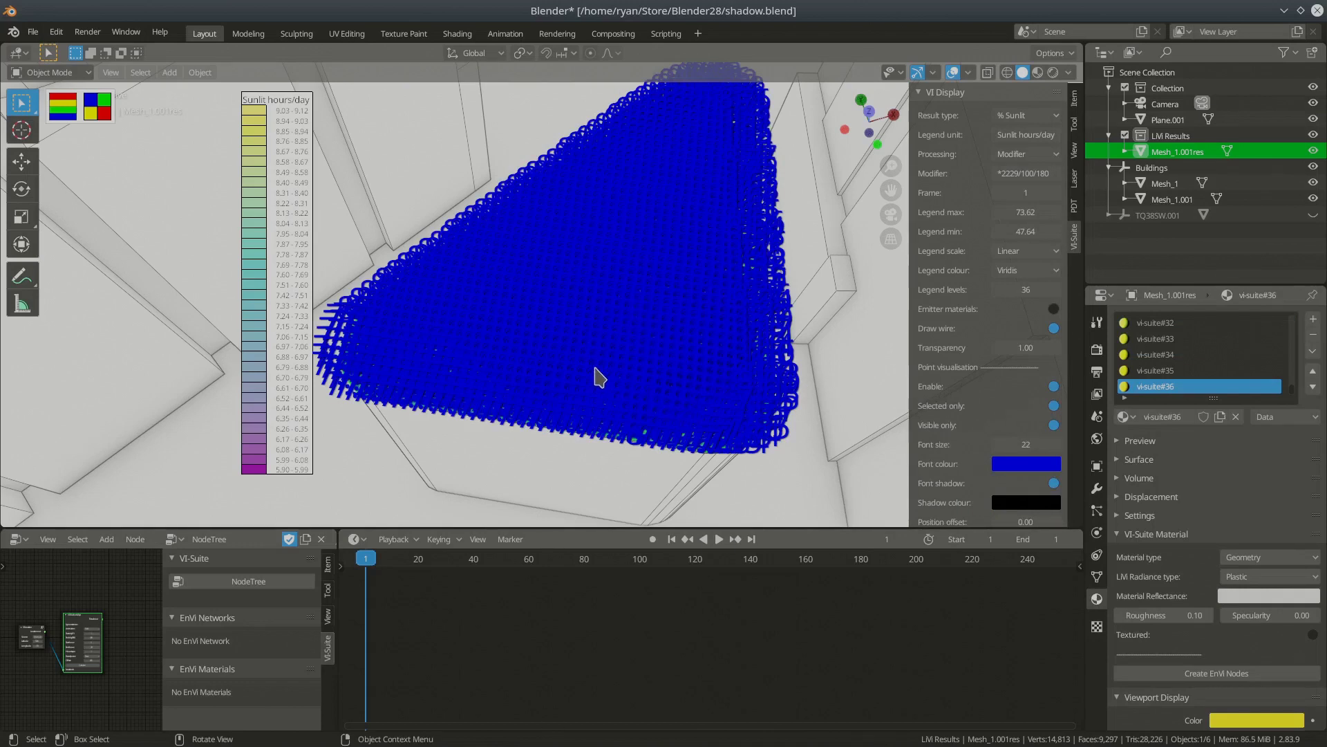
pyautogui.scroll(4, 622, 415)
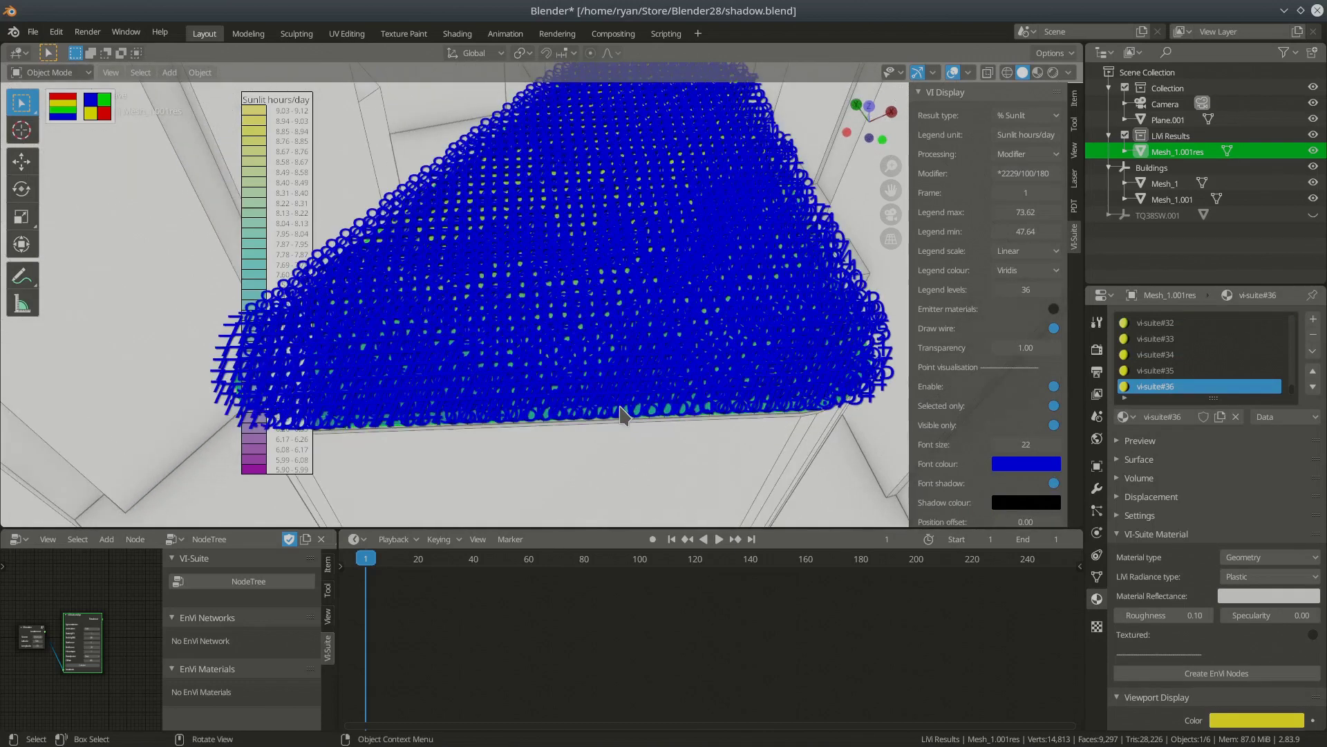
pyautogui.scroll(3, 621, 410)
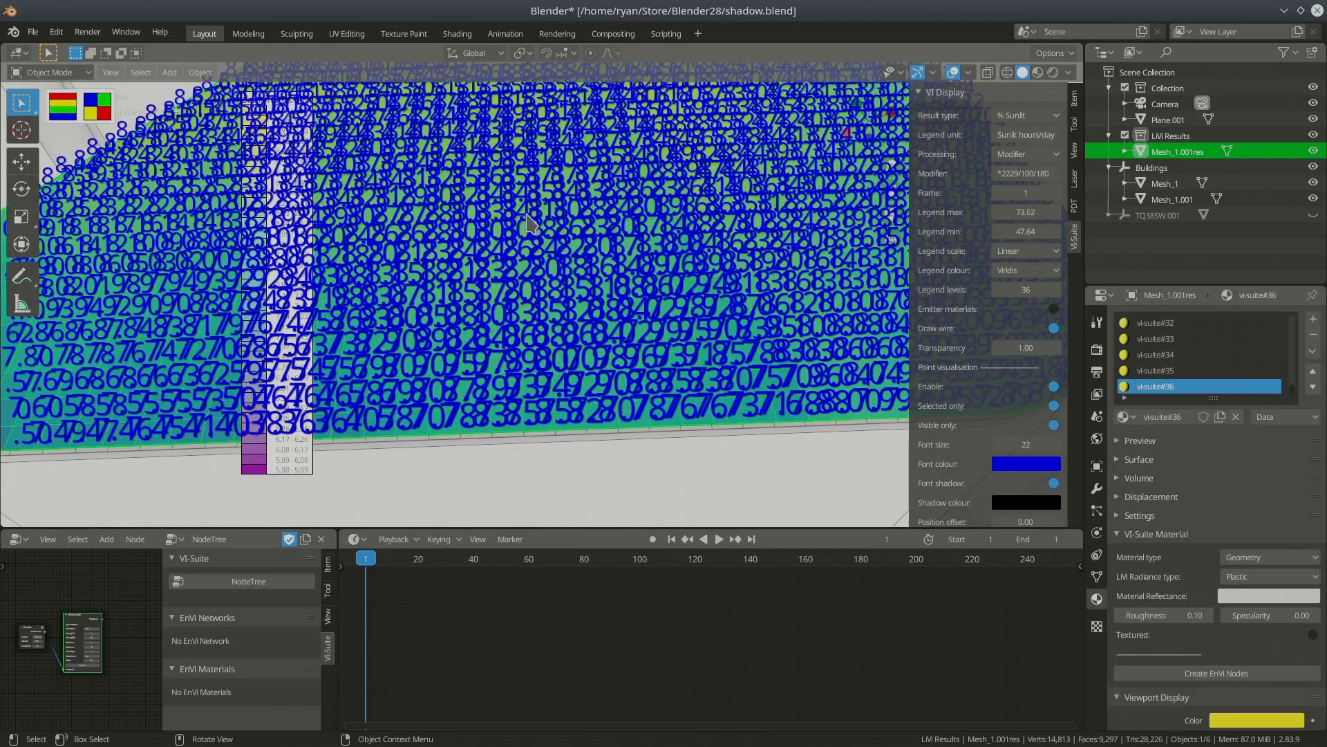
pyautogui.scroll(-6, 540, 345)
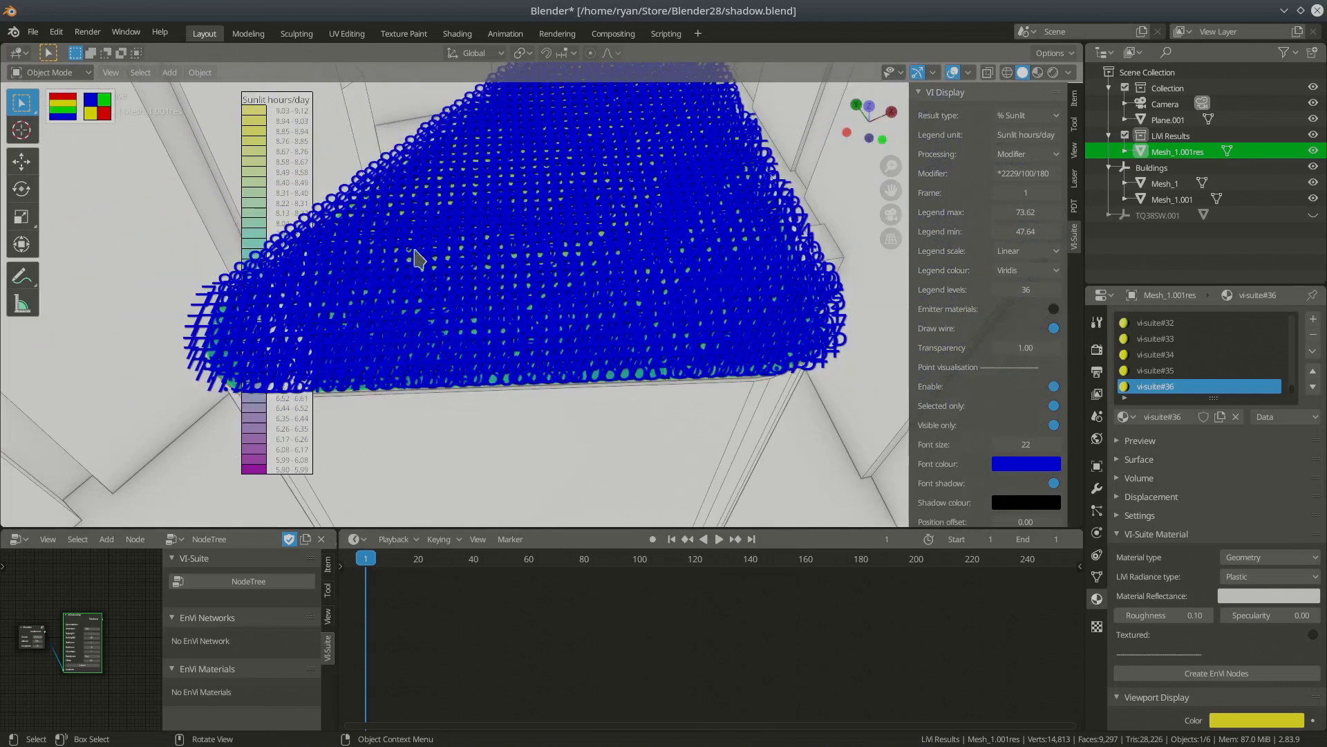
# Step: Move the legend away from the roof and collapse it
pyautogui.moveTo(248, 101); pyautogui.dragTo(63, 136)
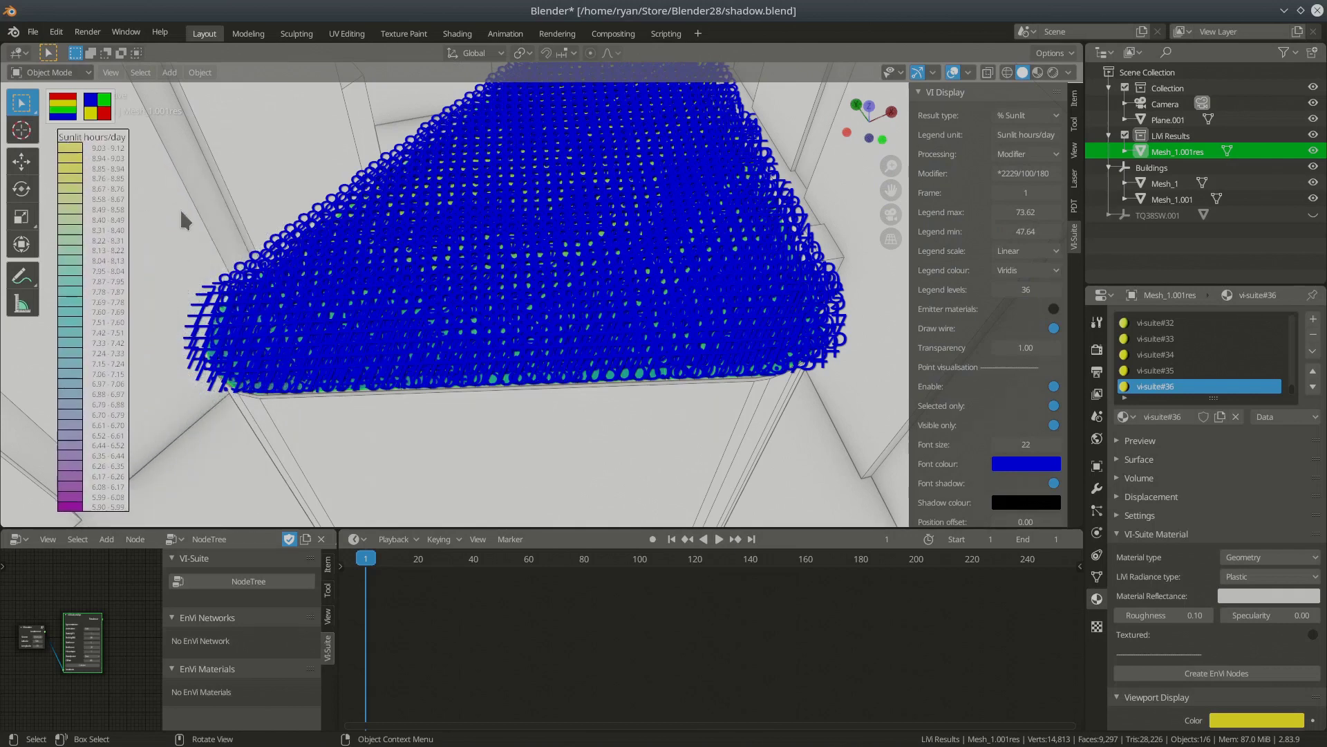
pyautogui.click(67, 113)
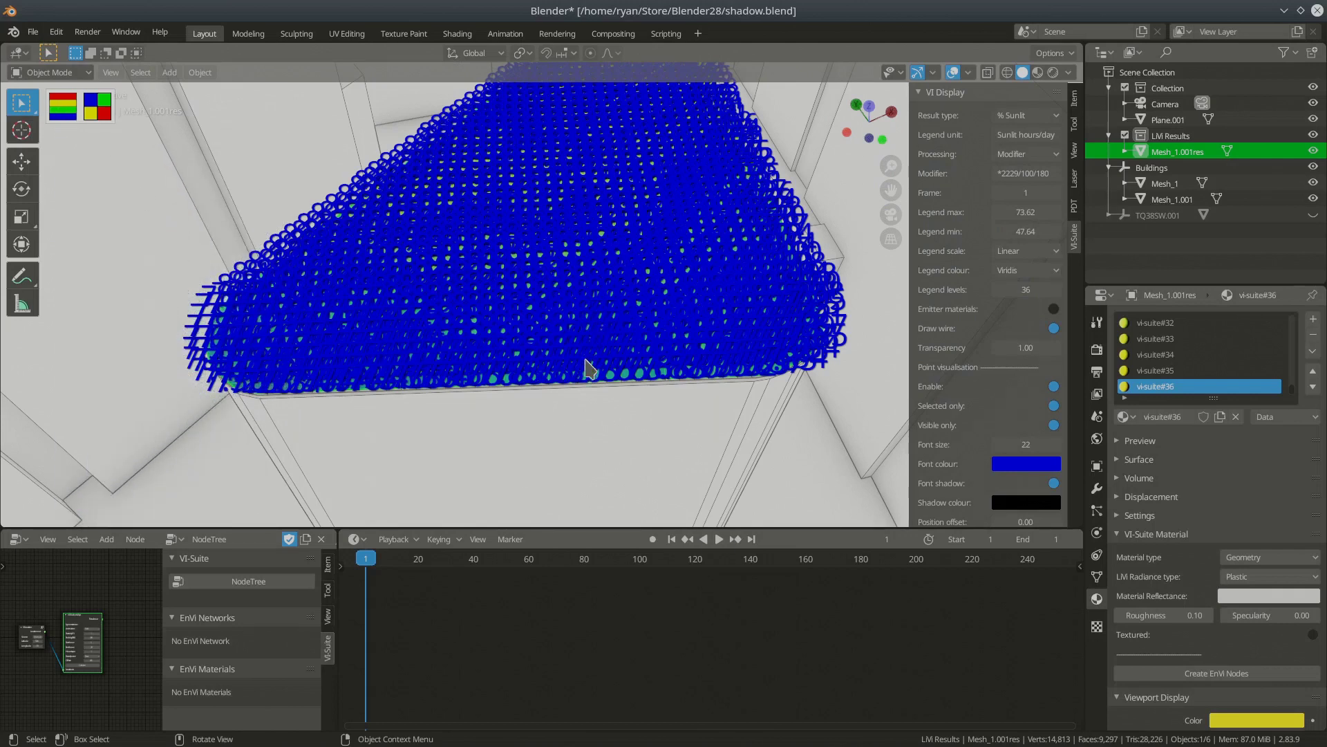
# Step: Try font size 5 for the roof's point values and settle on font size 8
pyautogui.moveTo(599, 350); pyautogui.dragTo(597, 452, button='middle')
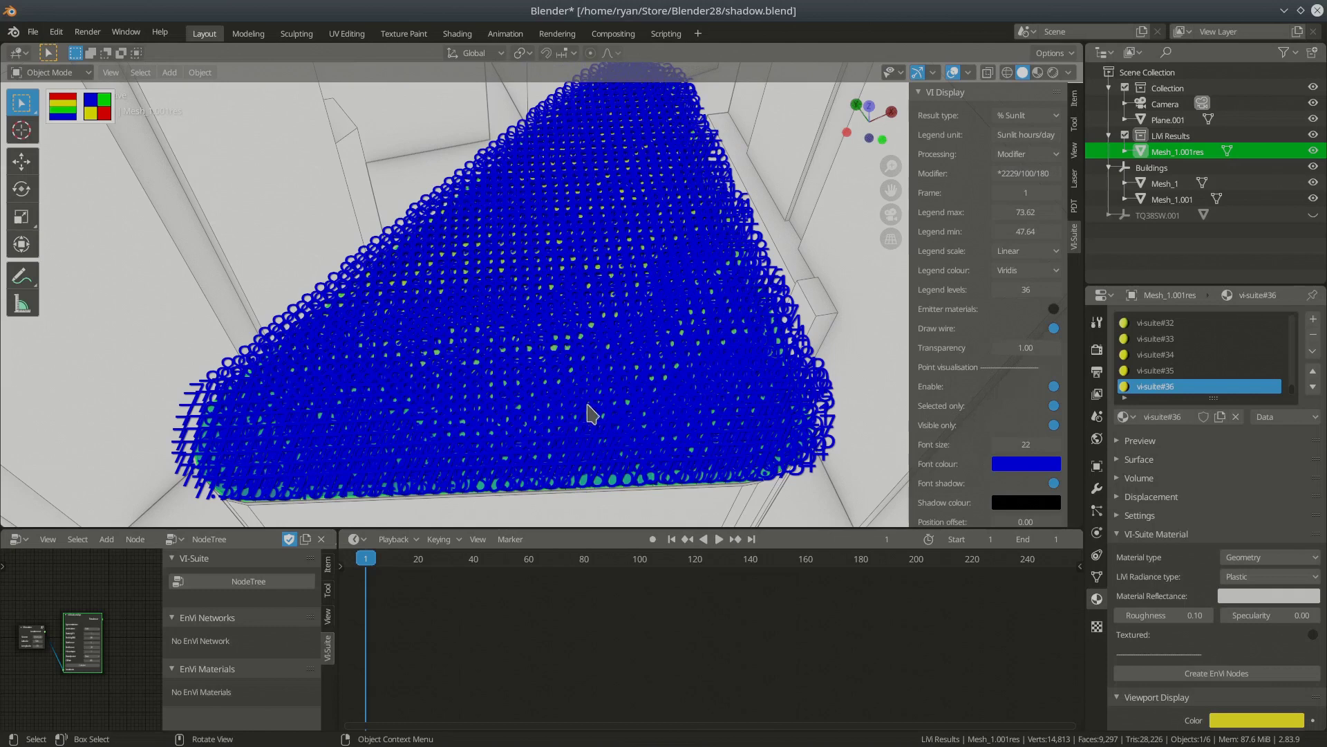
pyautogui.moveTo(1026, 444); pyautogui.dragTo(964, 444)
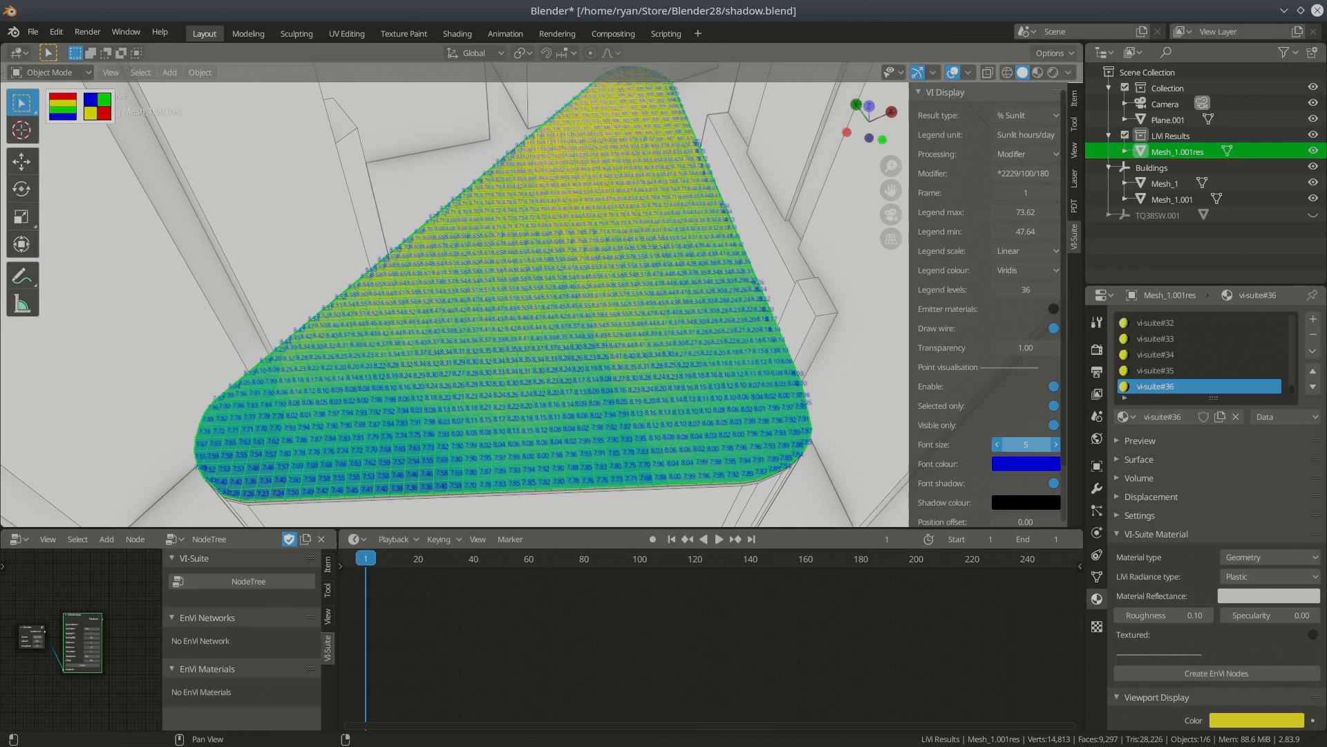
pyautogui.moveTo(963, 443); pyautogui.dragTo(964, 444)
pyautogui.moveTo(583, 483); pyautogui.dragTo(588, 460, button='middle')
pyautogui.scroll(3, 588, 460)
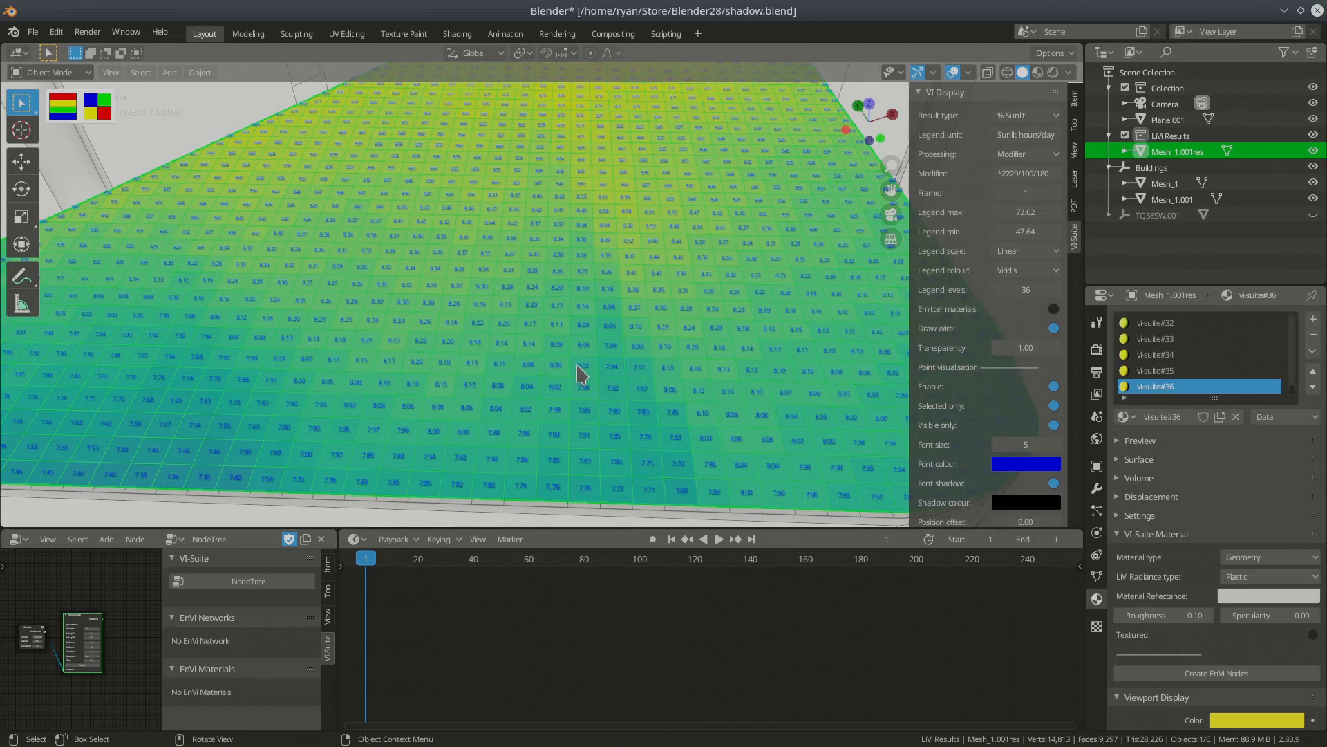
pyautogui.scroll(2, 595, 417)
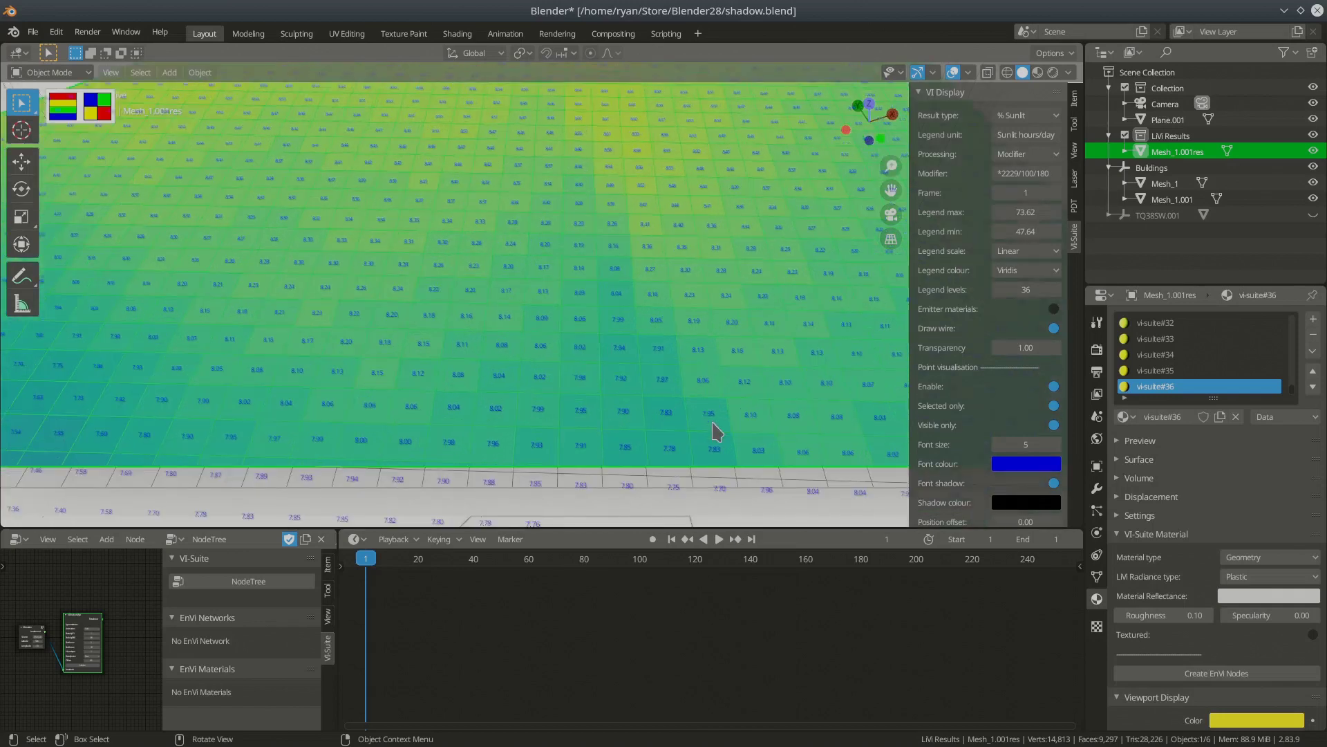
pyautogui.scroll(-1, 668, 405)
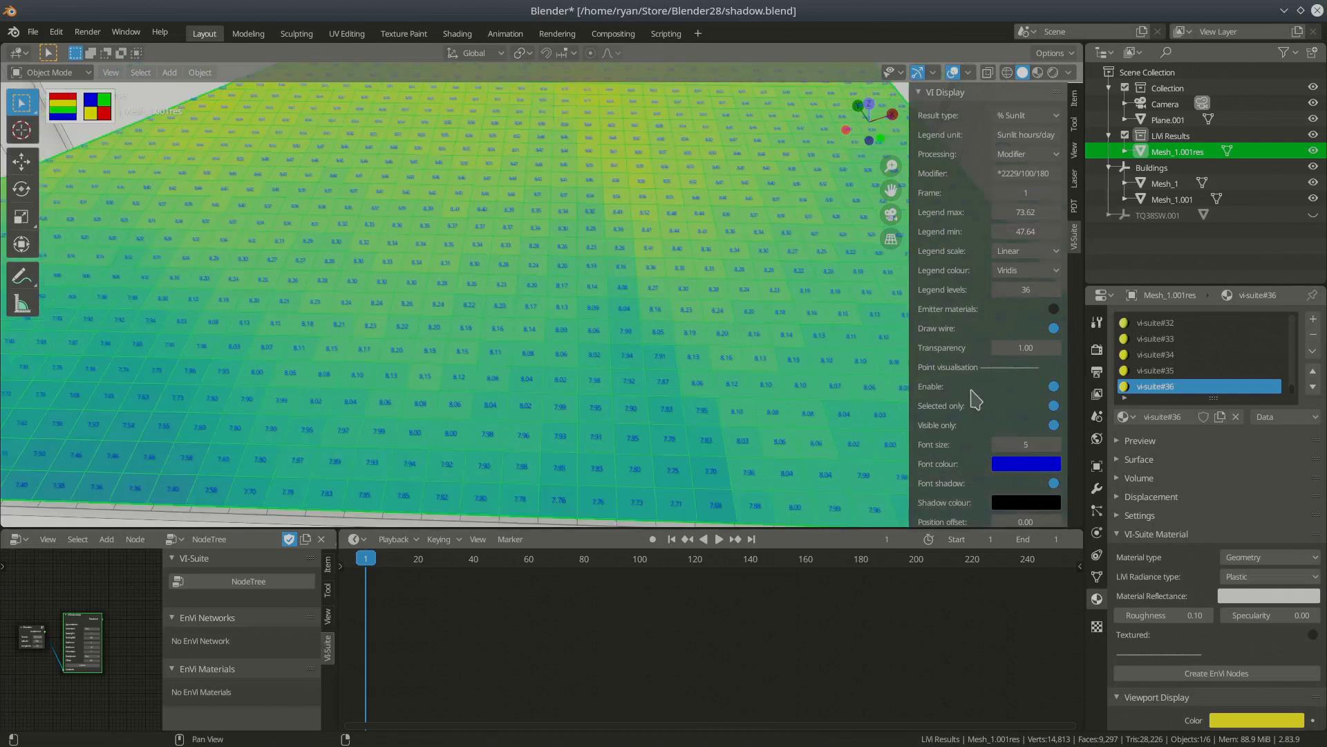
pyautogui.click(1054, 443)
pyautogui.click(1054, 443)
pyautogui.click(1055, 443)
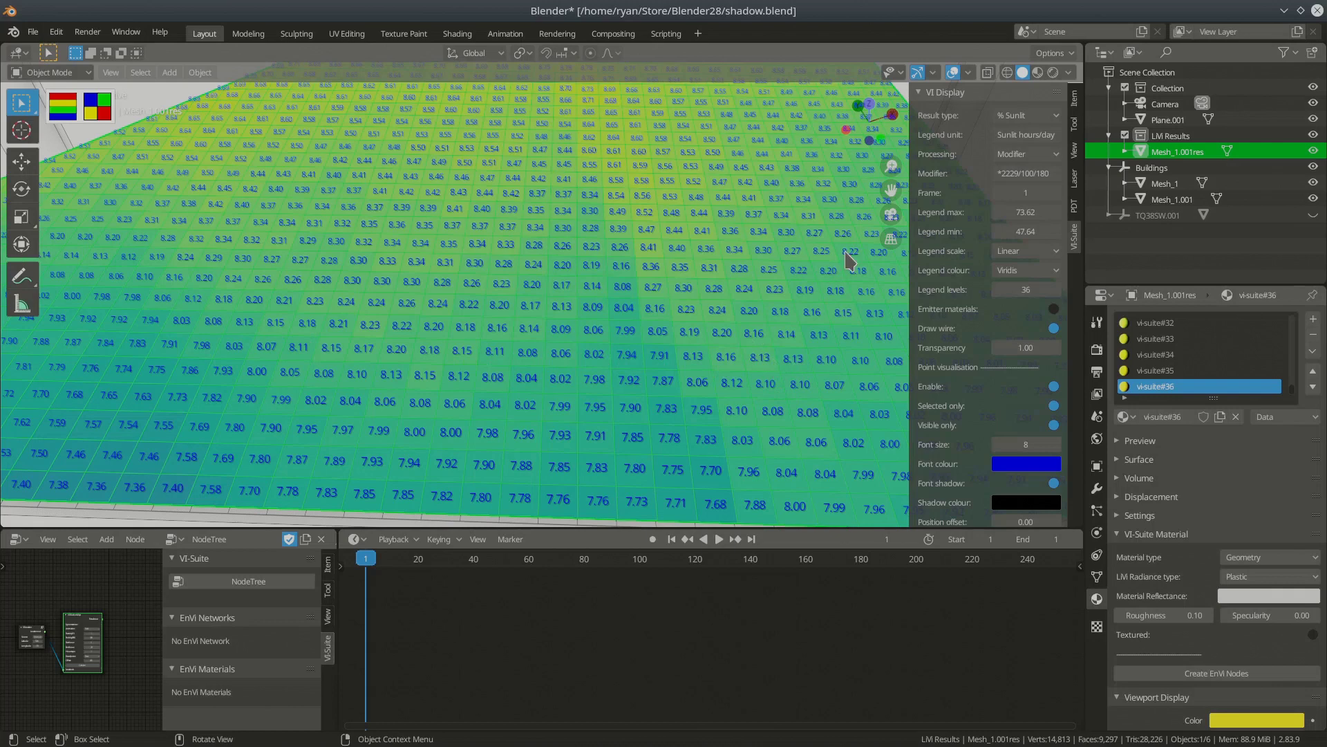
# Step: Clear the modifier expression applied to the roof's % Sunlit results
pyautogui.click(1029, 177)
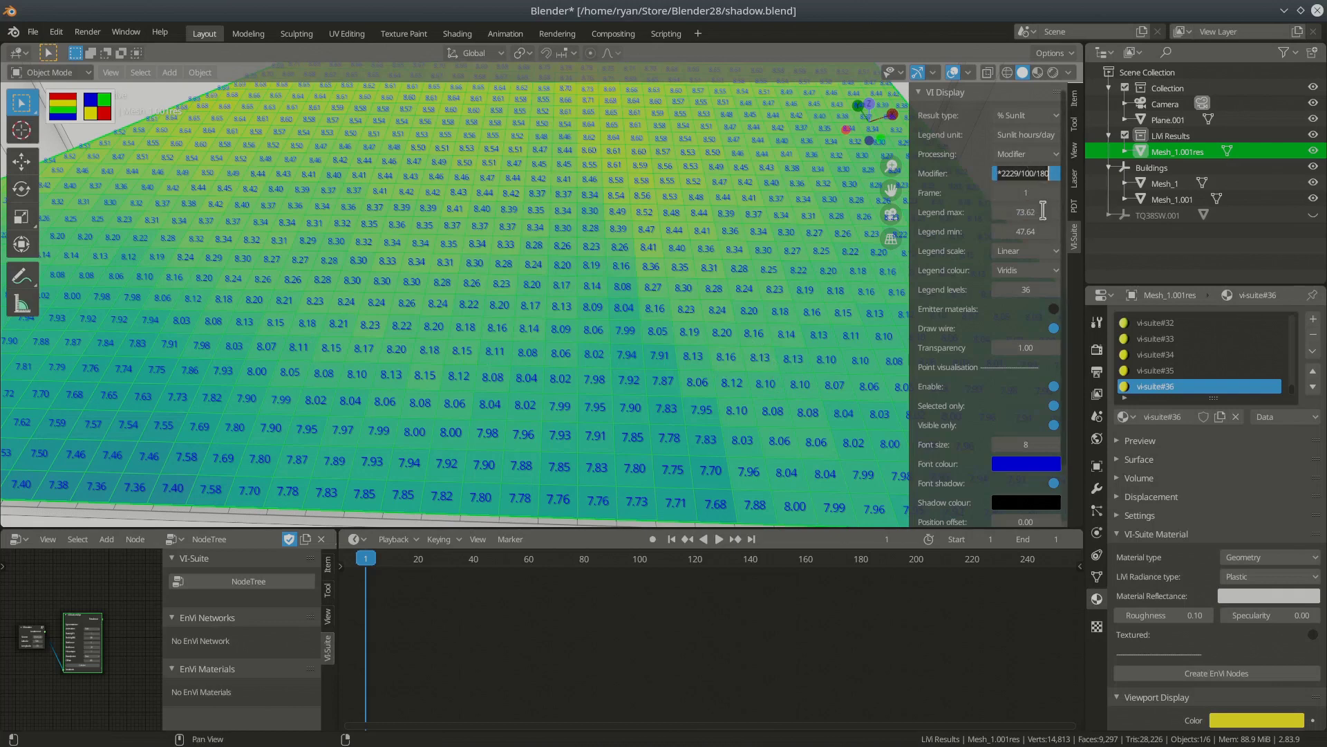
pyautogui.press('Return')
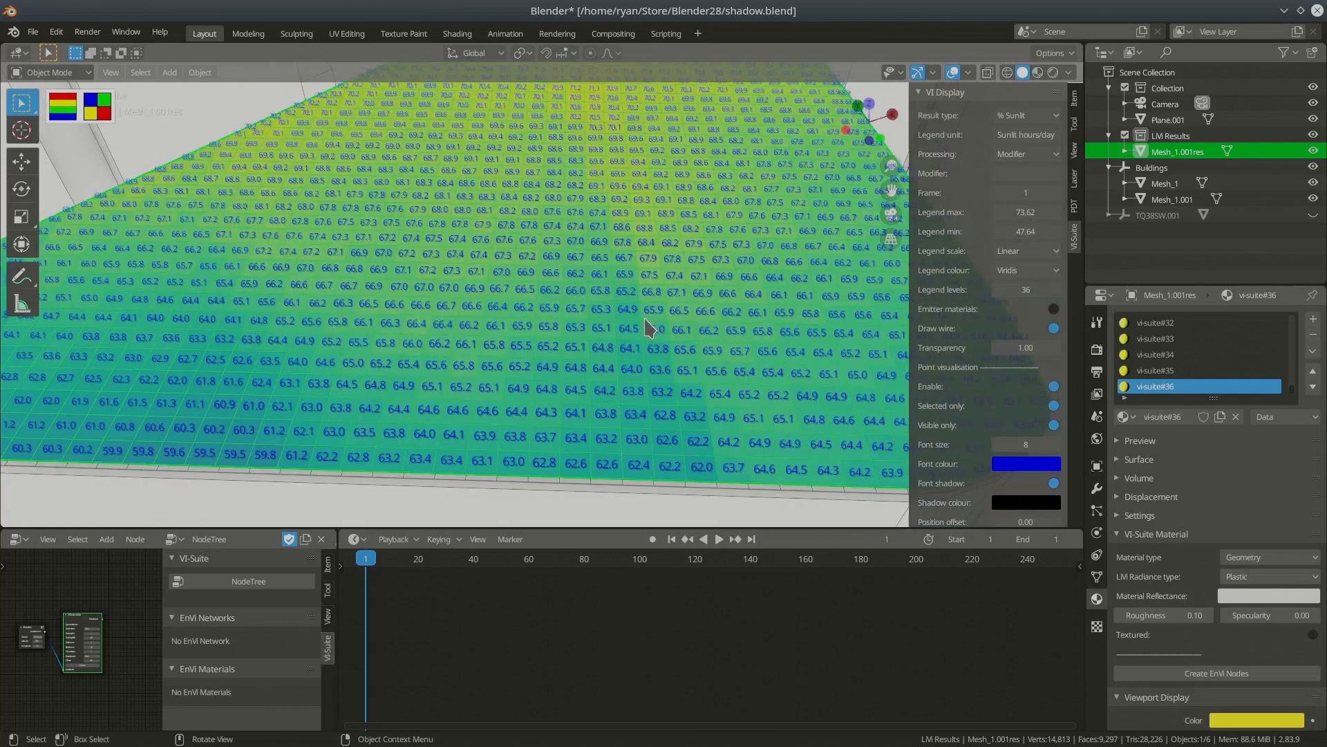
pyautogui.scroll(2, 599, 363)
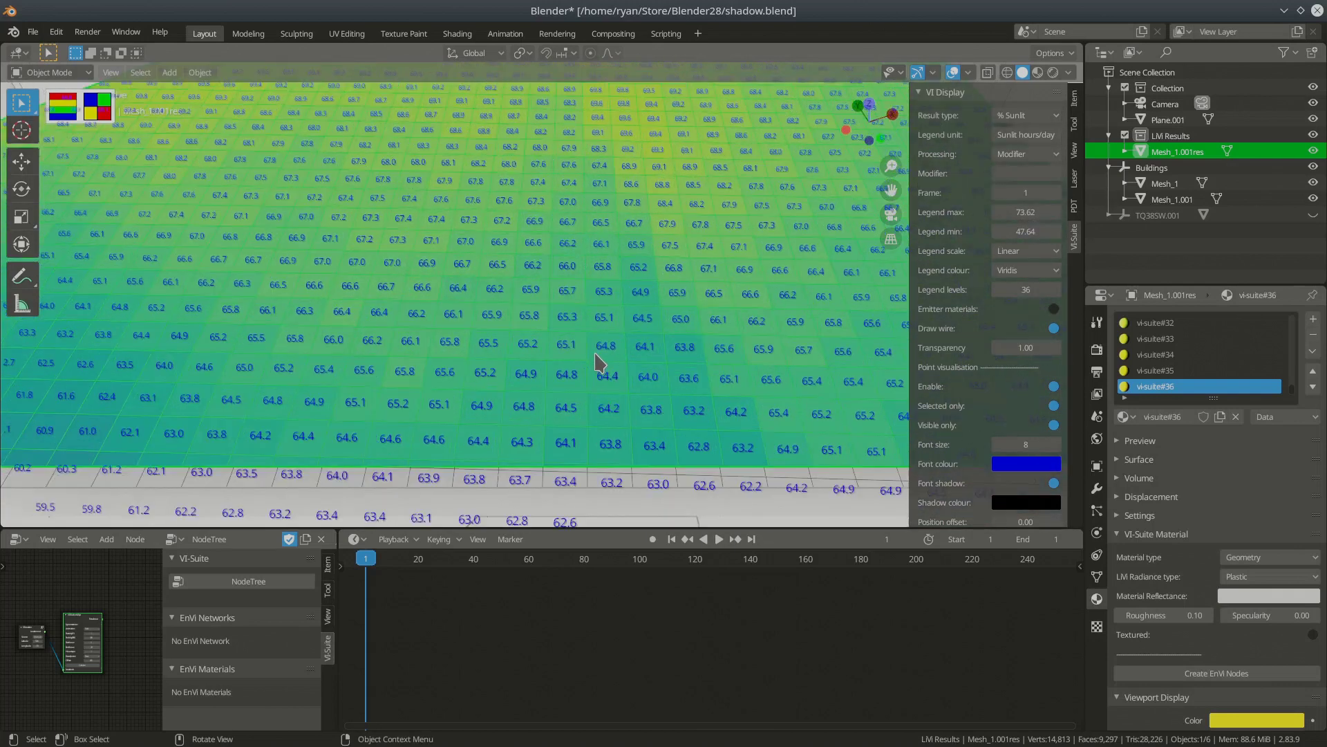
pyautogui.scroll(1, 603, 324)
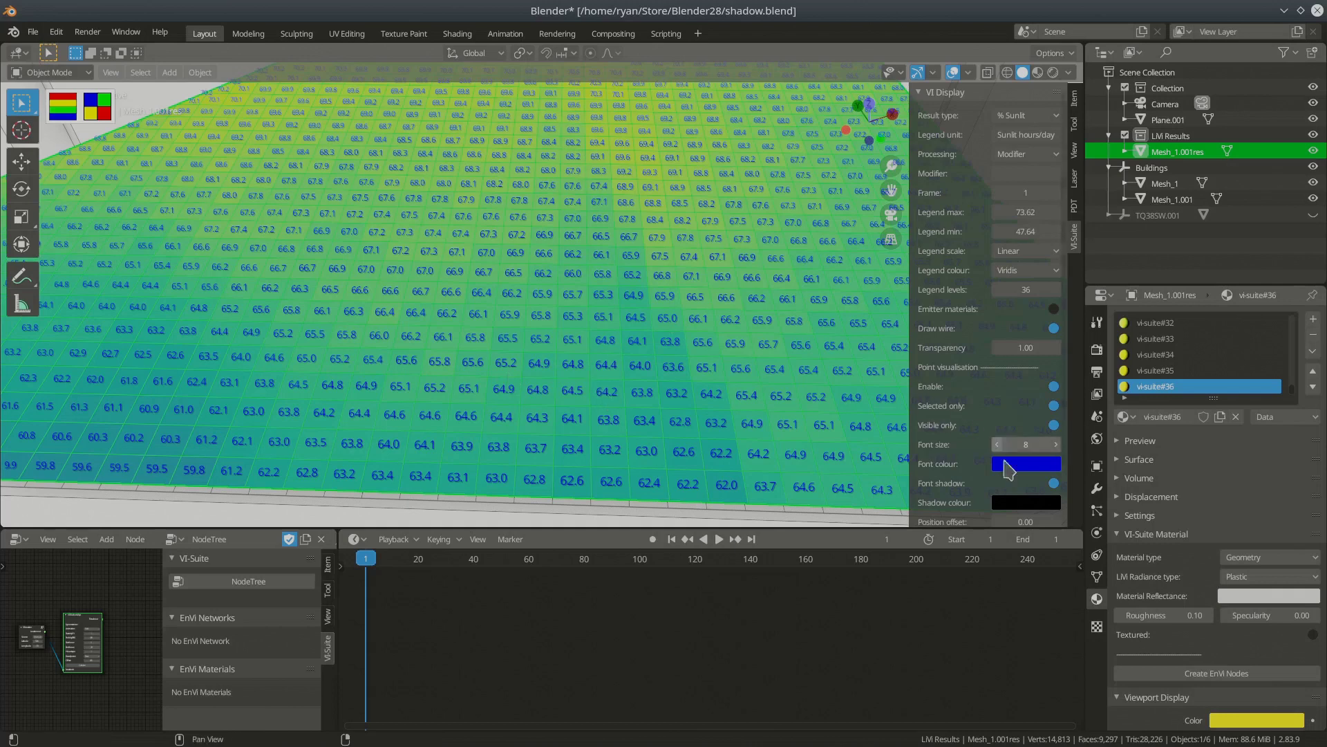
# Step: Set the point values' font colour to black and shadow colour to near-white, with the font shadow turned off
pyautogui.click(1030, 463)
pyautogui.moveTo(1131, 325); pyautogui.dragTo(1128, 277)
pyautogui.click(1114, 259)
pyautogui.click(1026, 502)
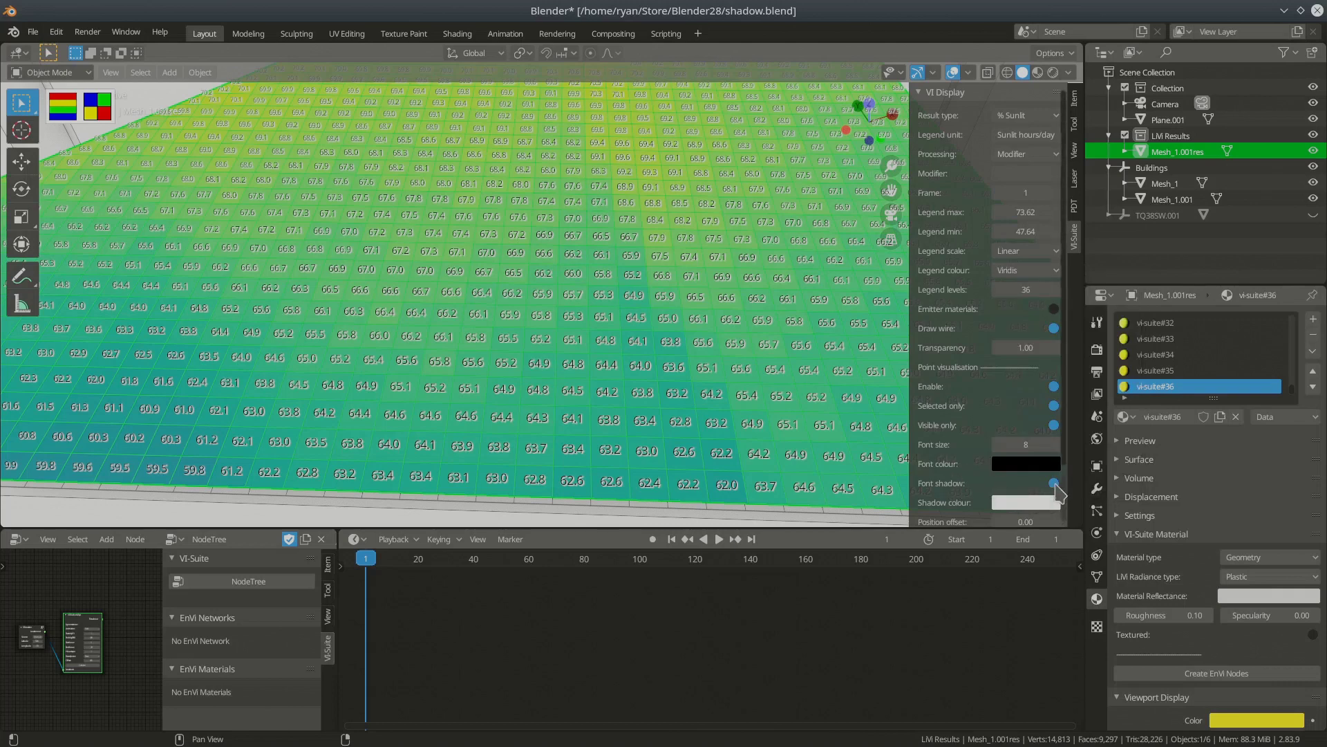
pyautogui.click(1054, 484)
# Step: Widen the node editor and examine the position offset alongside the shadow node's result point and offset settings
pyautogui.scroll(-2, 961, 446)
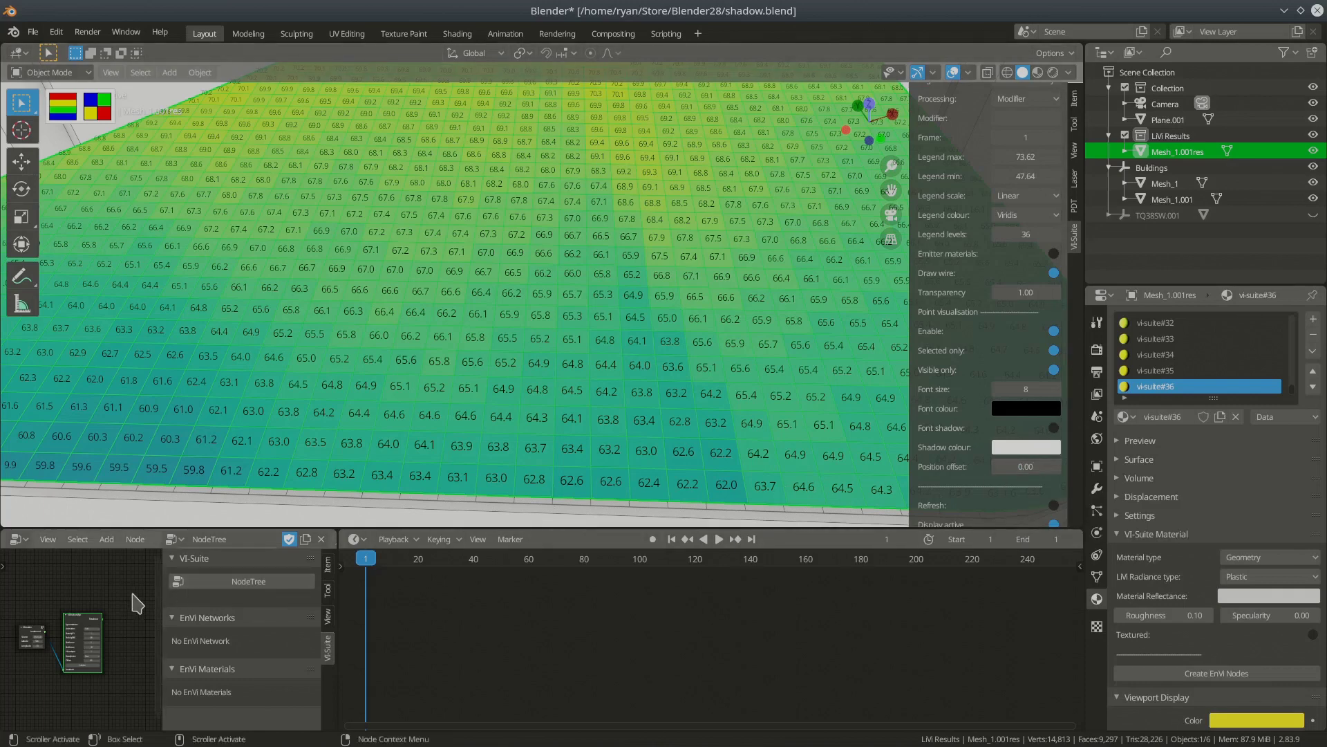
pyautogui.scroll(6, 103, 690)
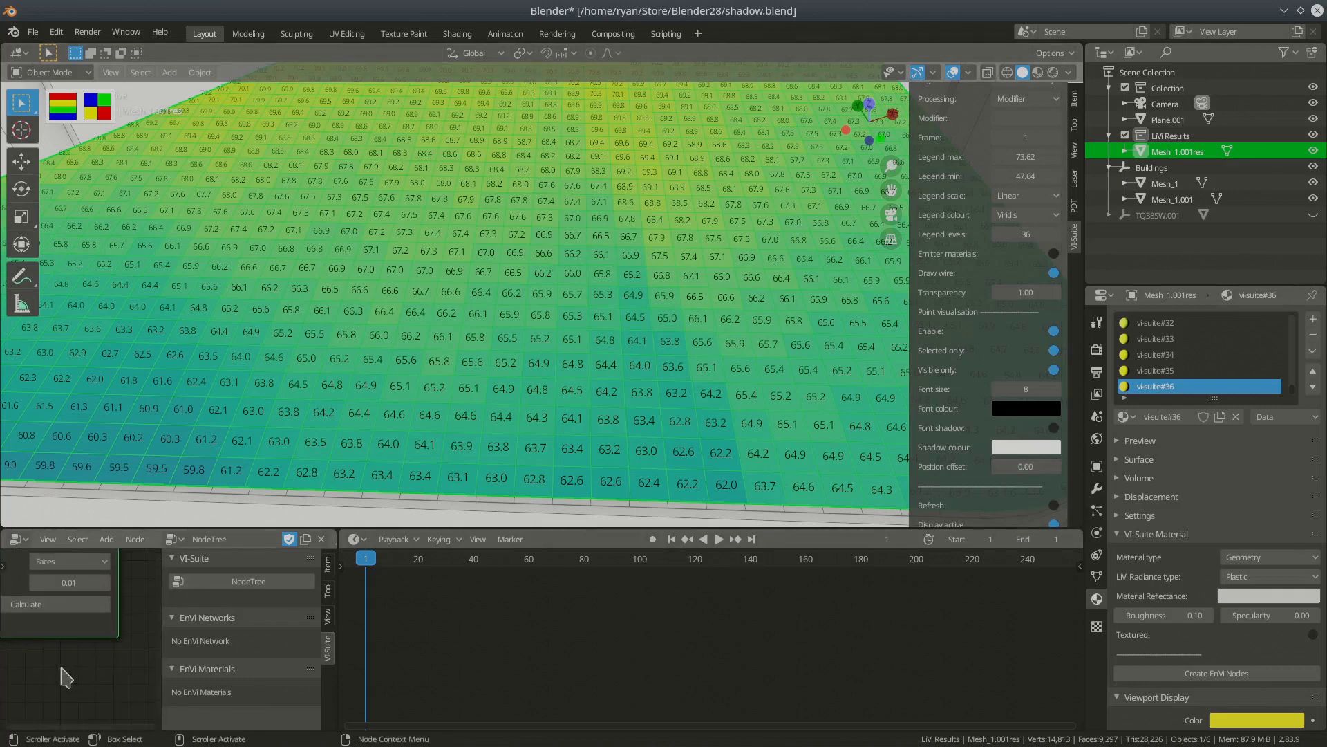
pyautogui.moveTo(67, 677); pyautogui.dragTo(113, 700, button='middle')
pyautogui.moveTo(338, 627); pyautogui.dragTo(602, 624)
pyautogui.scroll(3, 281, 616)
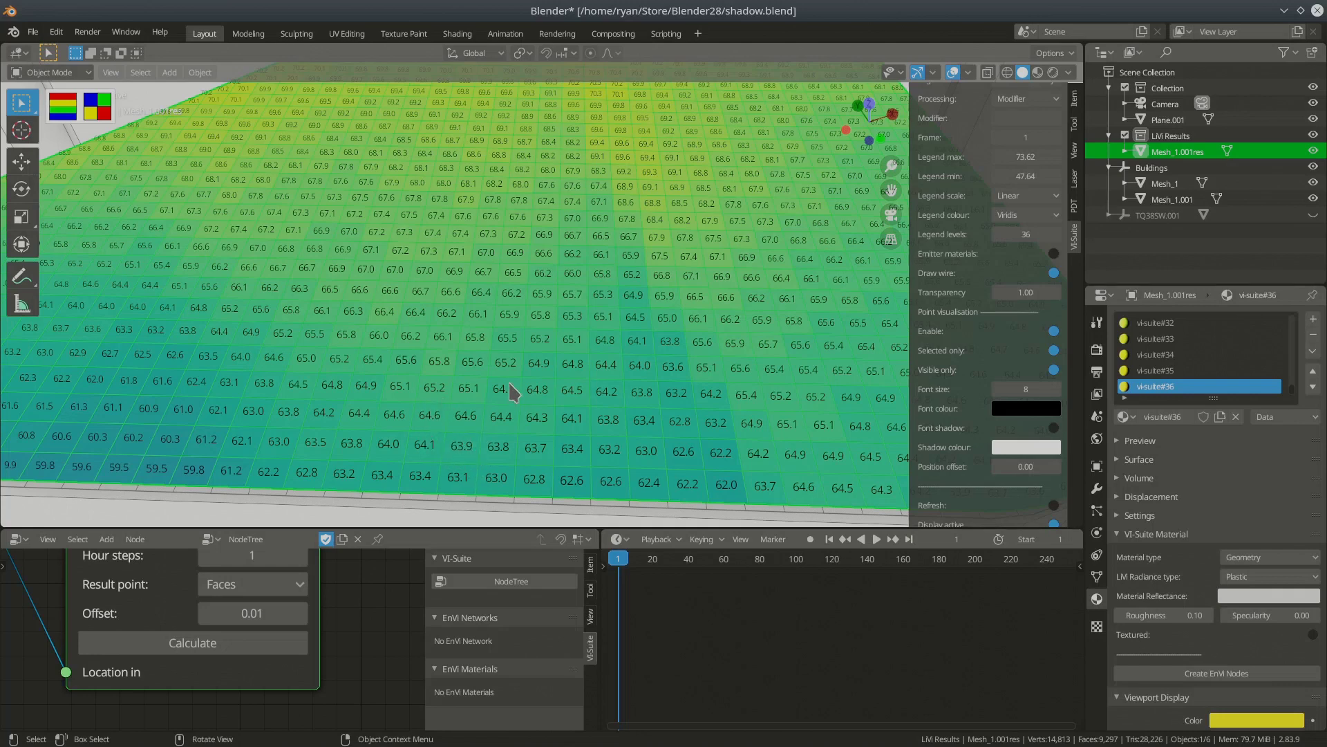
# Step: Try displaying the roof's point values with the Visible only and Selected only restrictions turned off
pyautogui.press('KP_Decimal')
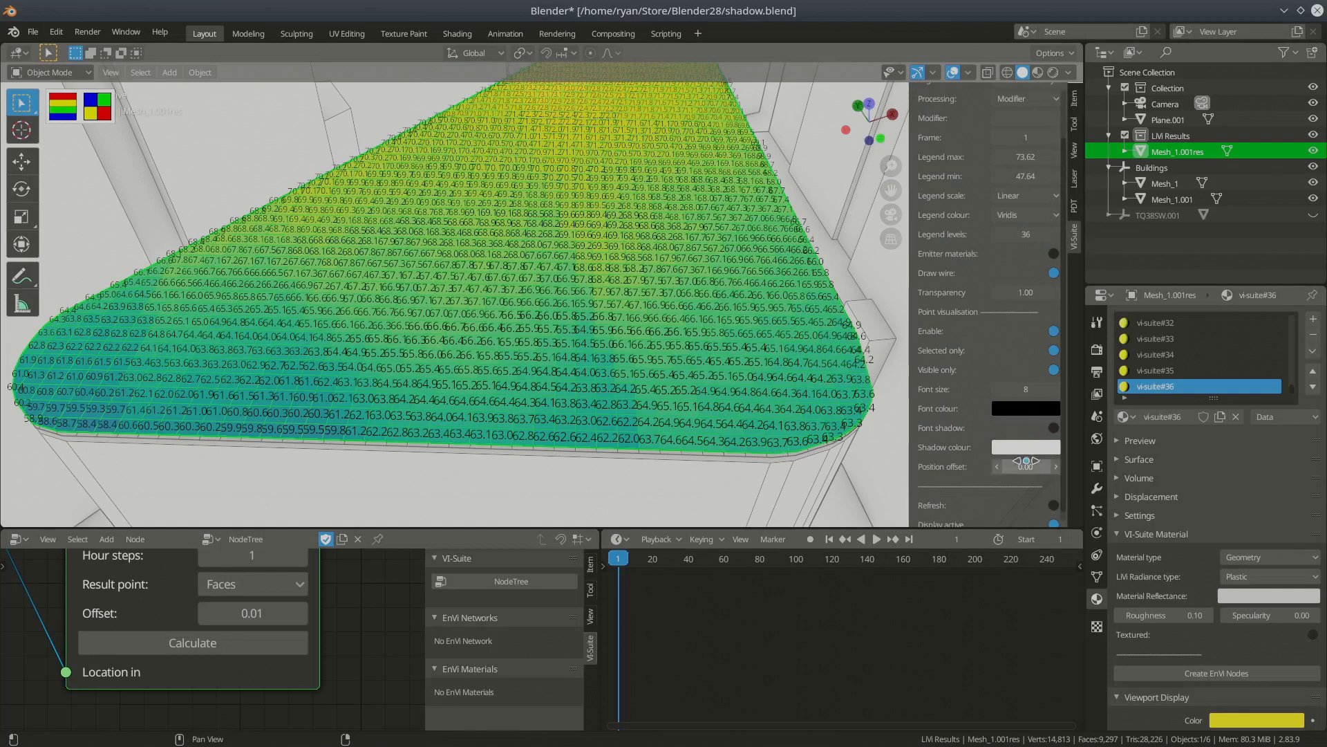
pyautogui.click(1053, 370)
pyautogui.click(1053, 351)
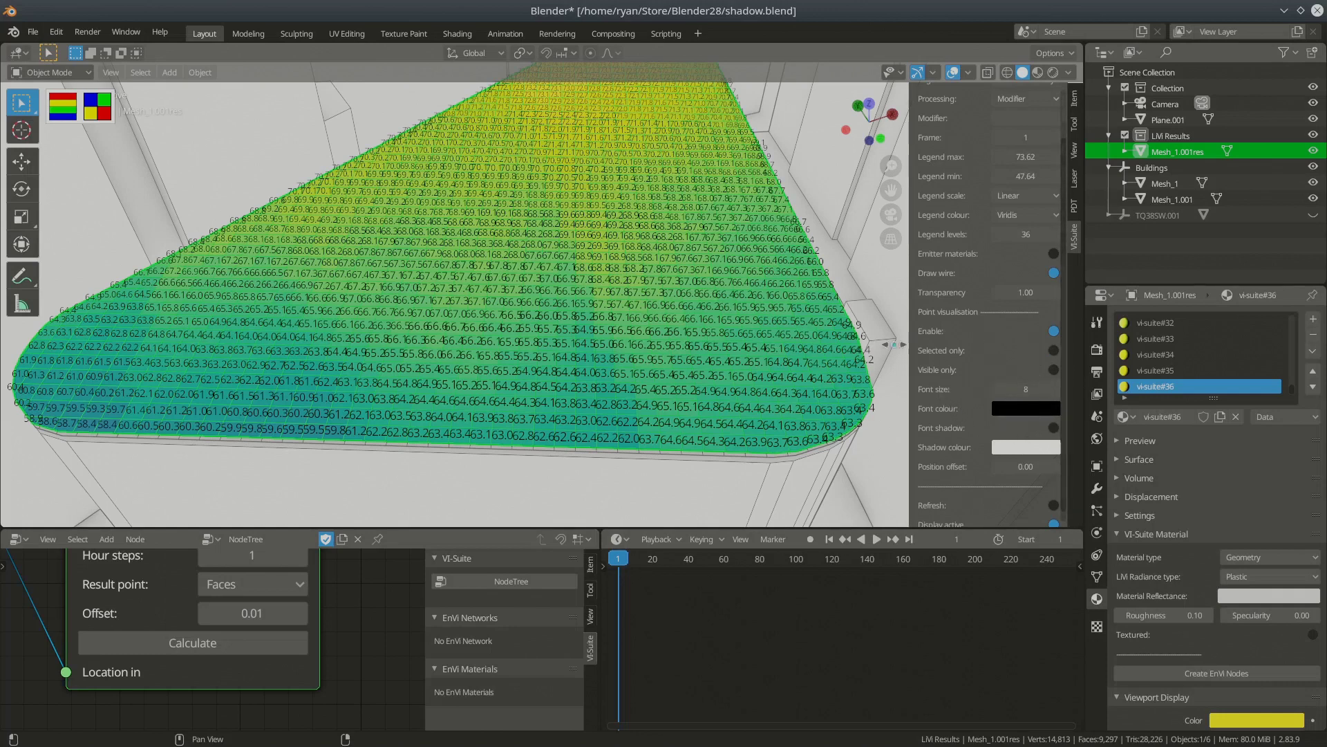
pyautogui.scroll(-4, 424, 291)
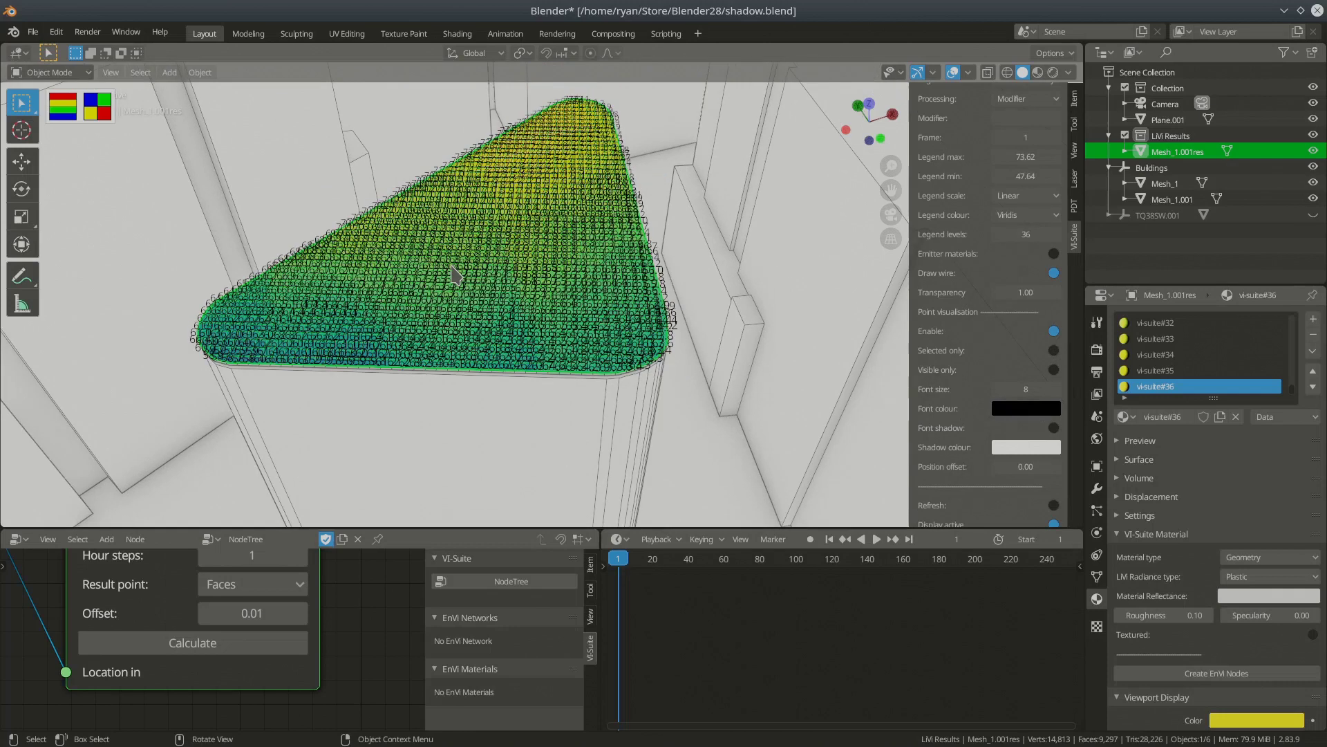
pyautogui.scroll(-3, 596, 296)
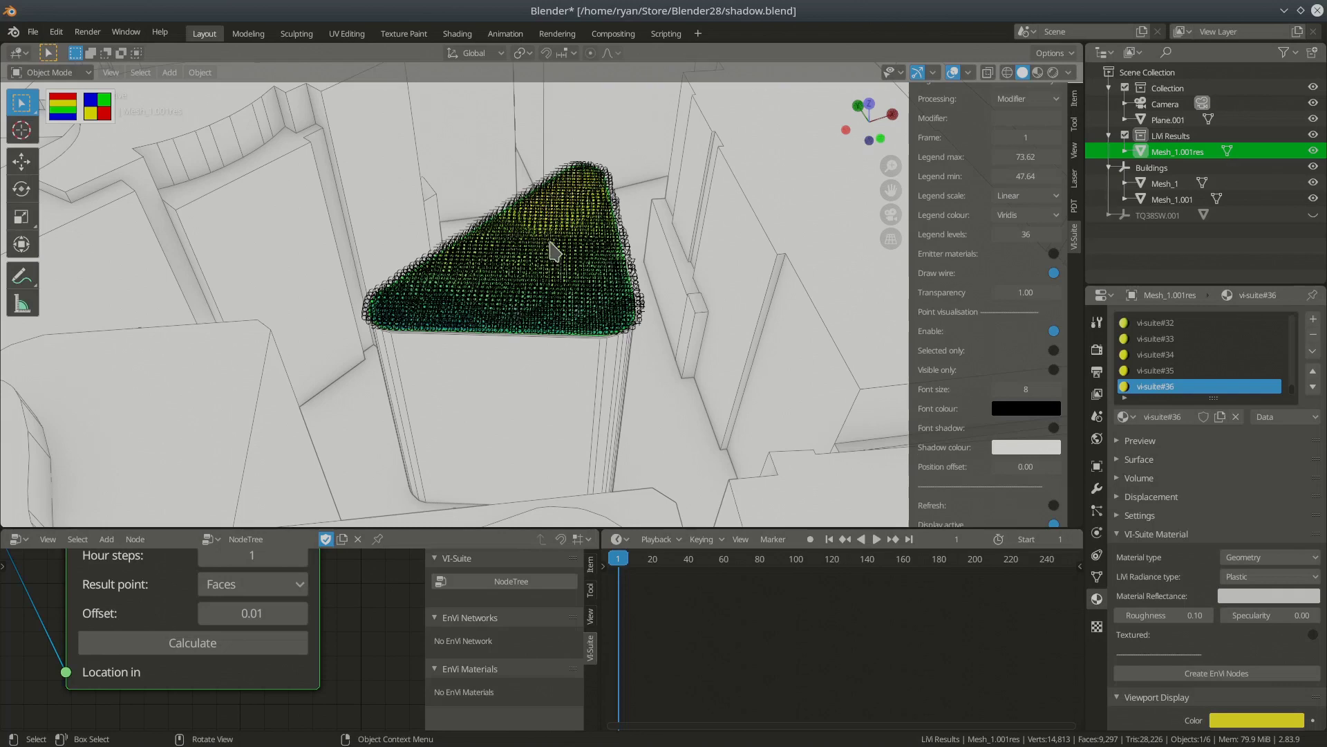
pyautogui.scroll(8, 553, 252)
pyautogui.scroll(-5, 541, 327)
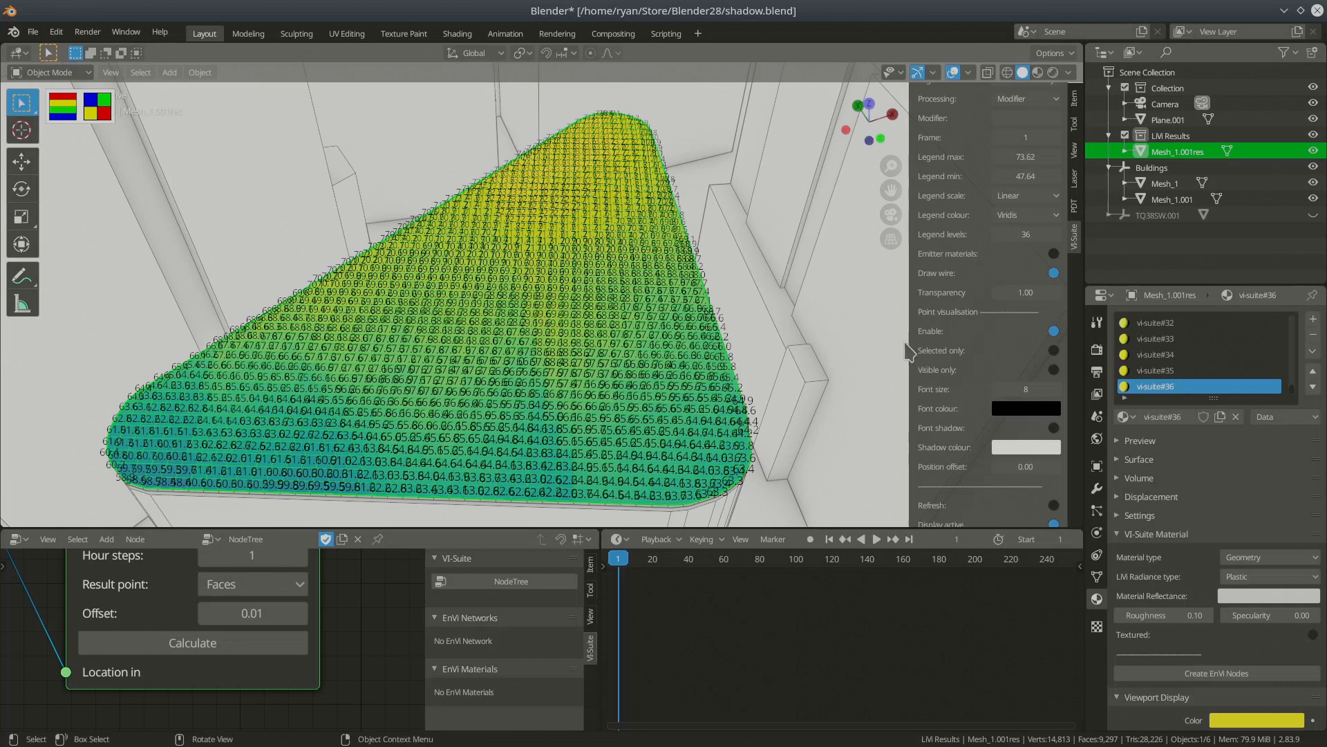
# Step: Restrict the point values to selected faces again and set their font size to 4
pyautogui.click(1054, 351)
pyautogui.moveTo(1006, 400); pyautogui.dragTo(973, 400)
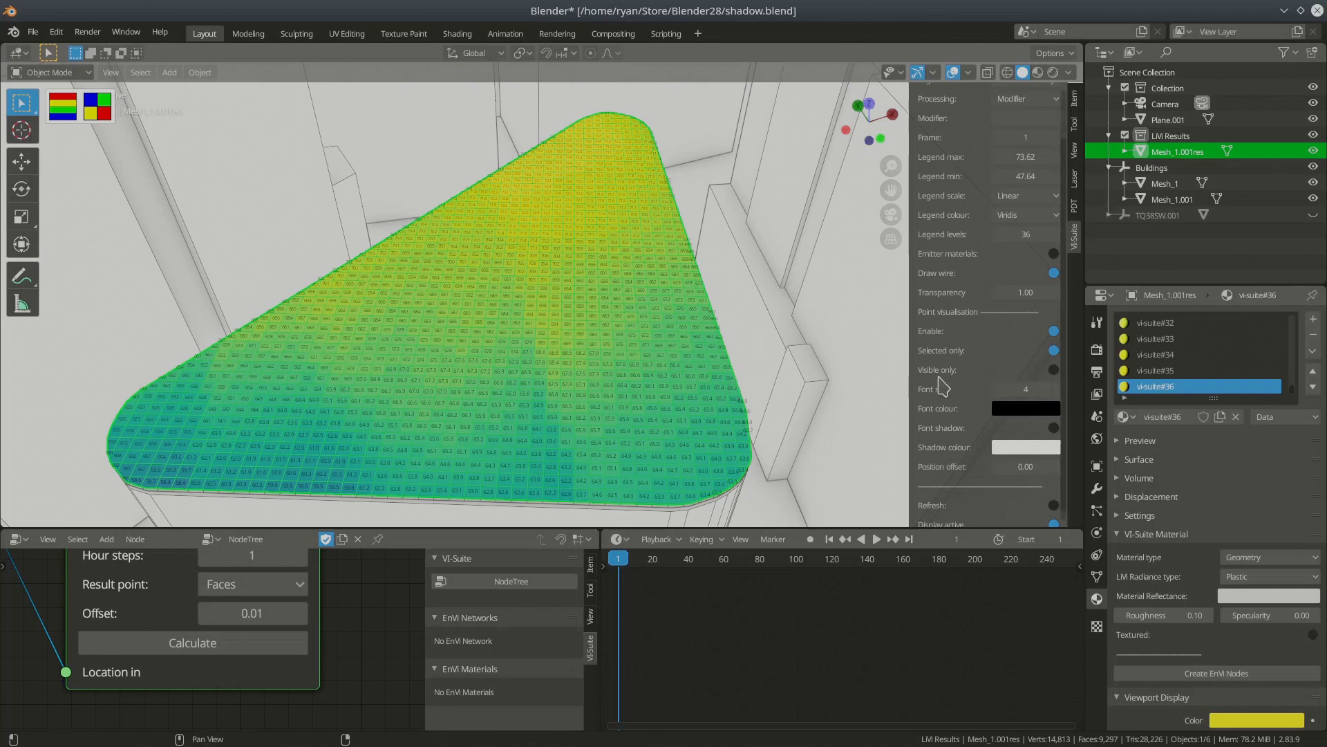
# Step: Turn Visible only back on for the point values and inspect the roof results from several angles
pyautogui.moveTo(570, 343); pyautogui.dragTo(542, 336, button='middle')
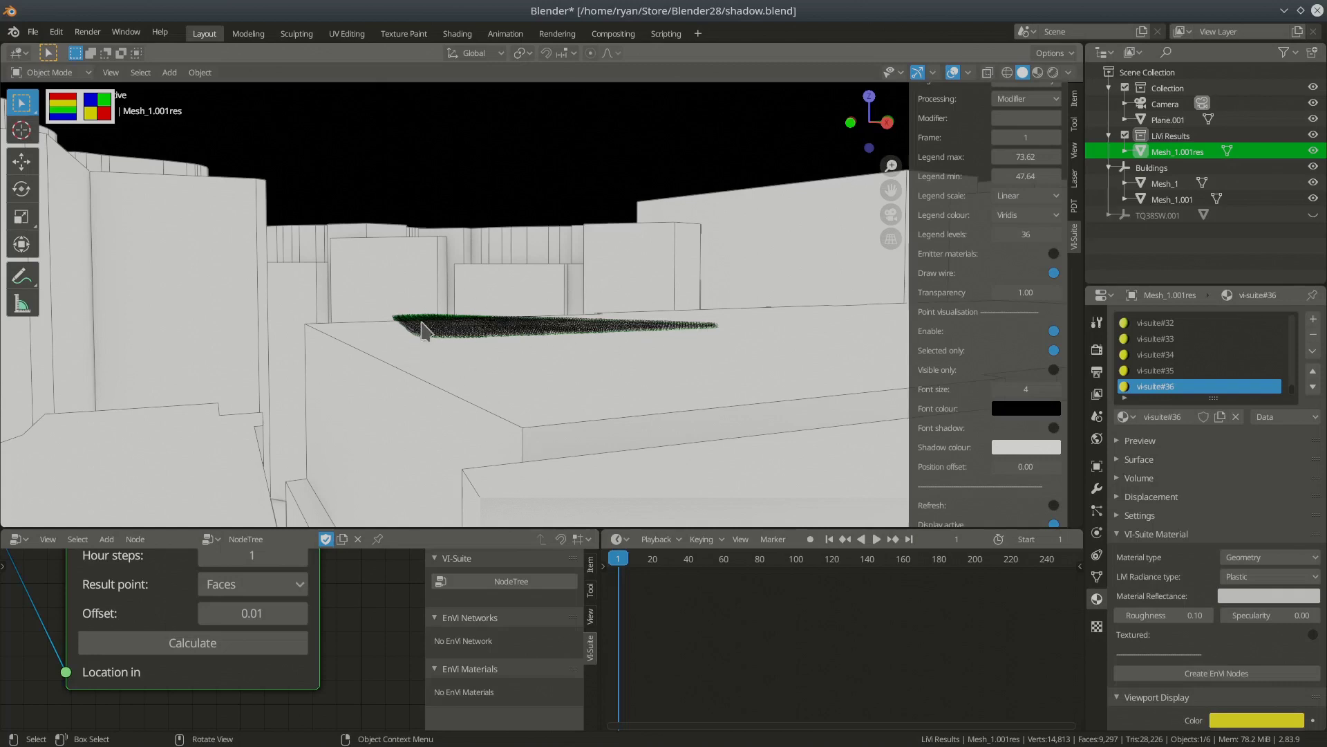
pyautogui.click(1054, 369)
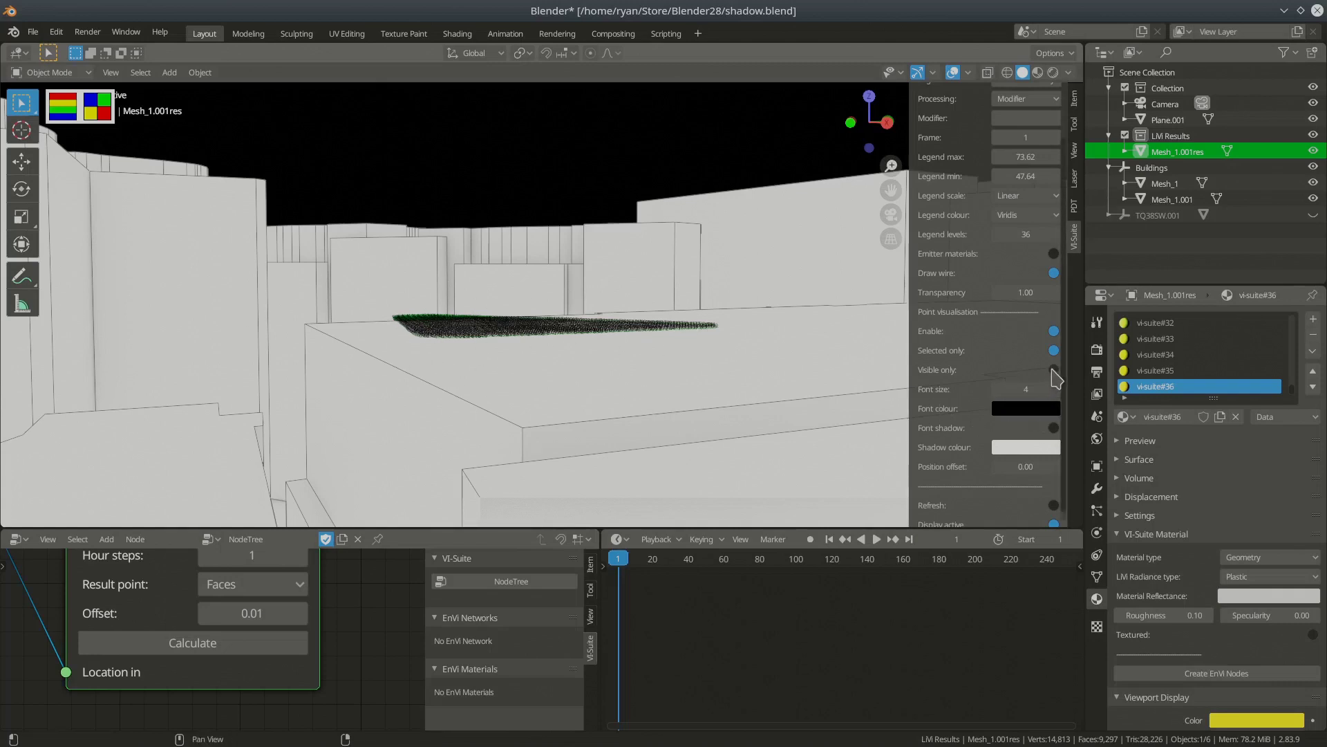
pyautogui.moveTo(653, 386); pyautogui.dragTo(647, 418, button='middle')
pyautogui.scroll(3, 620, 392)
pyautogui.scroll(1, 645, 415)
pyautogui.scroll(-2, 656, 428)
pyautogui.scroll(3, 654, 429)
pyautogui.moveTo(518, 438); pyautogui.dragTo(582, 419, button='middle')
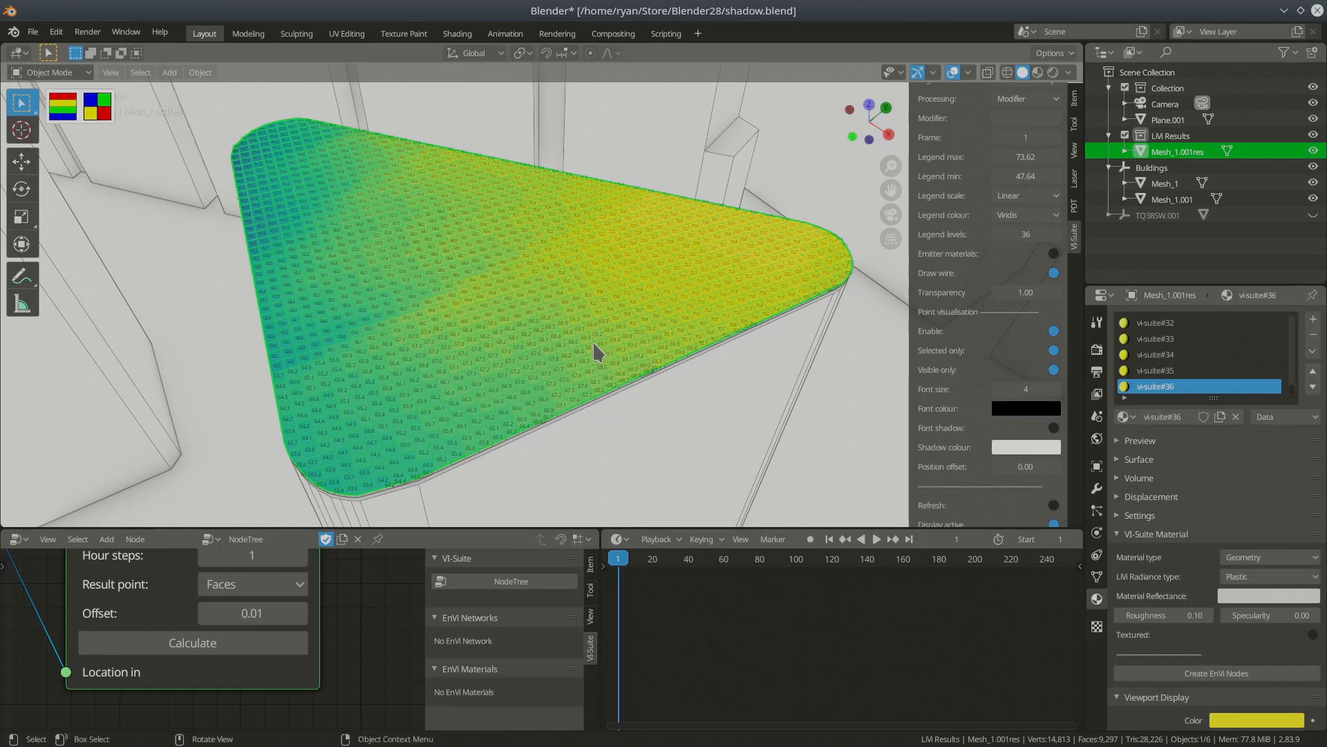
pyautogui.moveTo(571, 405); pyautogui.dragTo(581, 392, button='middle')
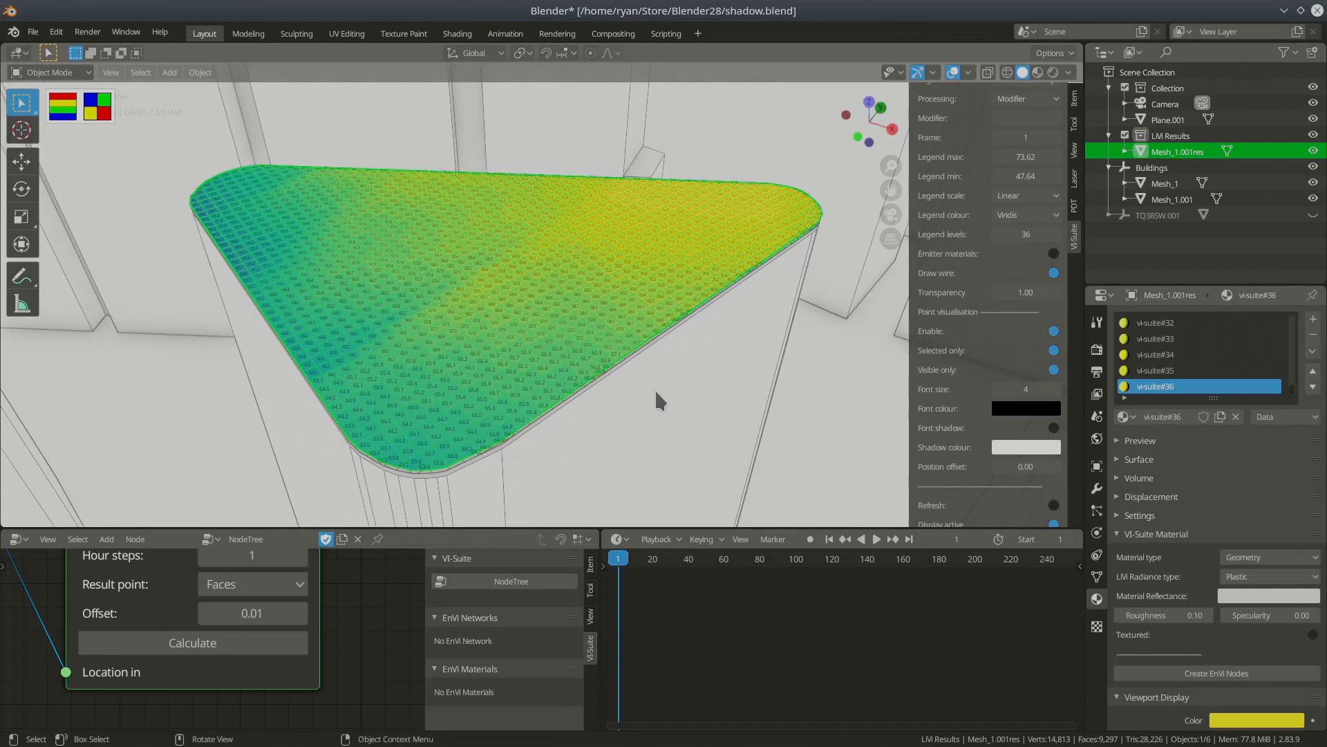